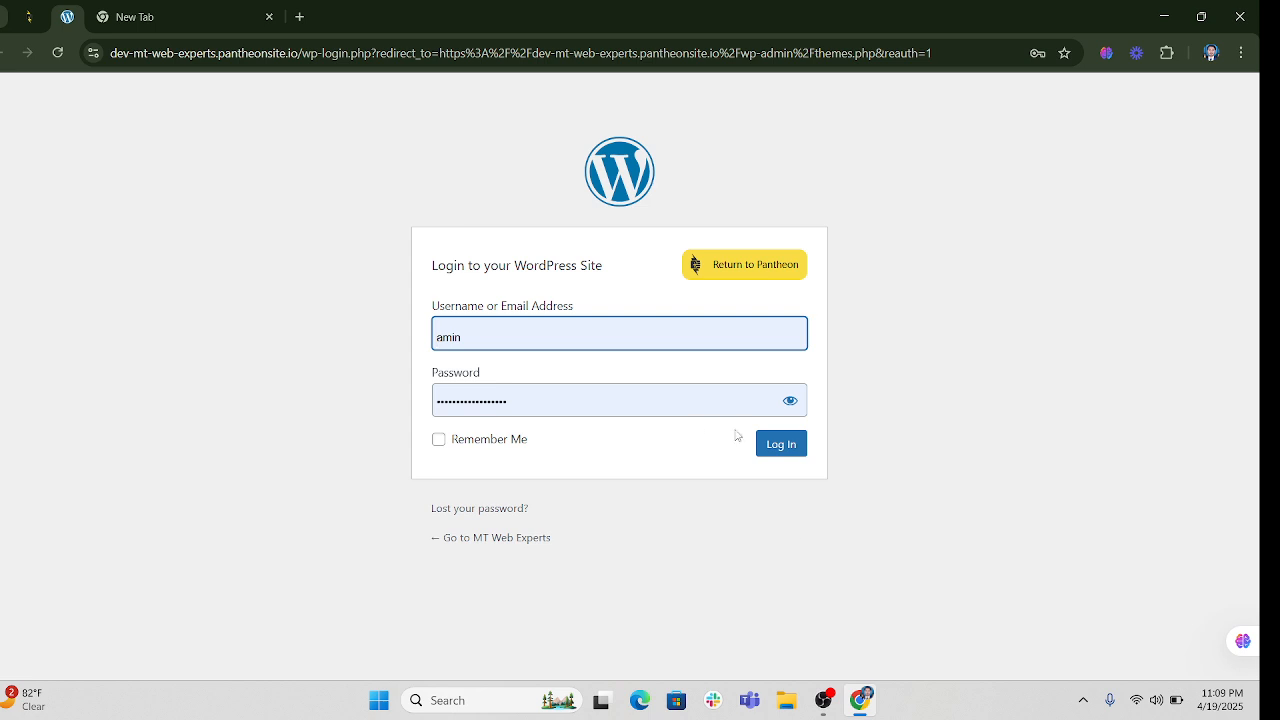
Log in with the prefilled credentials and open the list of pages, dismissing the Hello Theme notice
{"action": "left_click", "coordinate": [780, 444]}
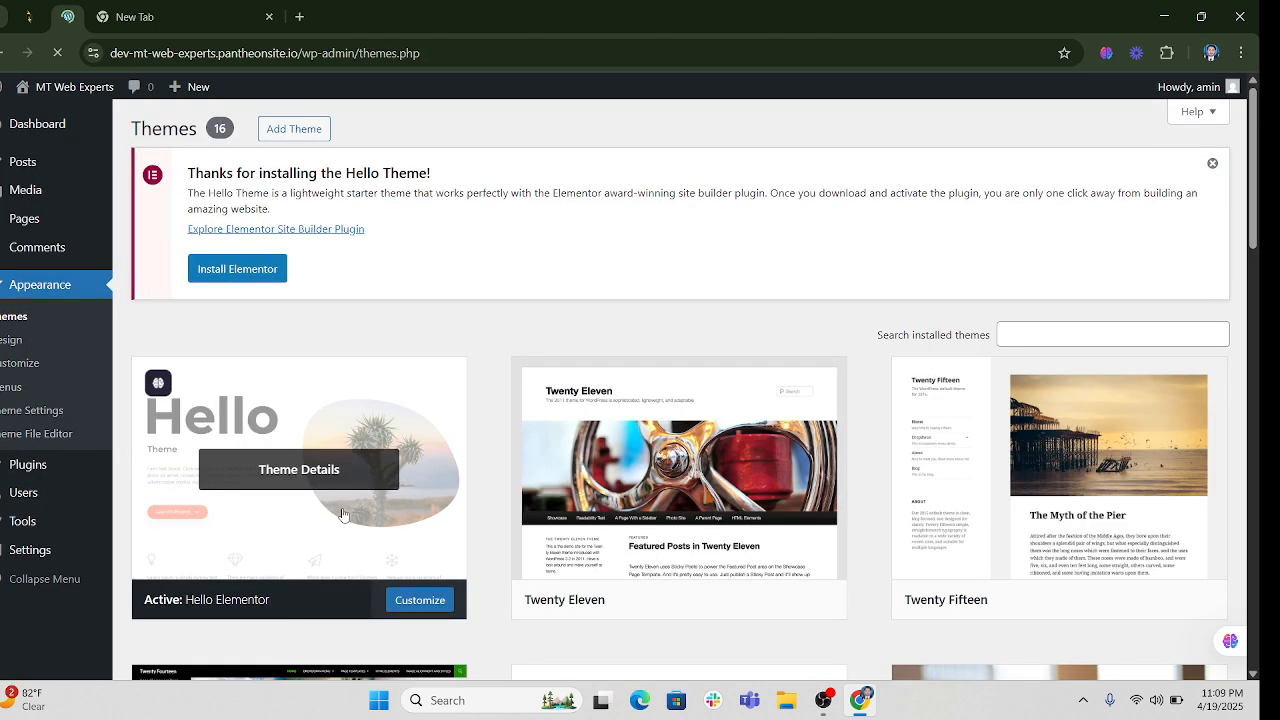
{"action": "left_click", "coordinate": [24, 218]}
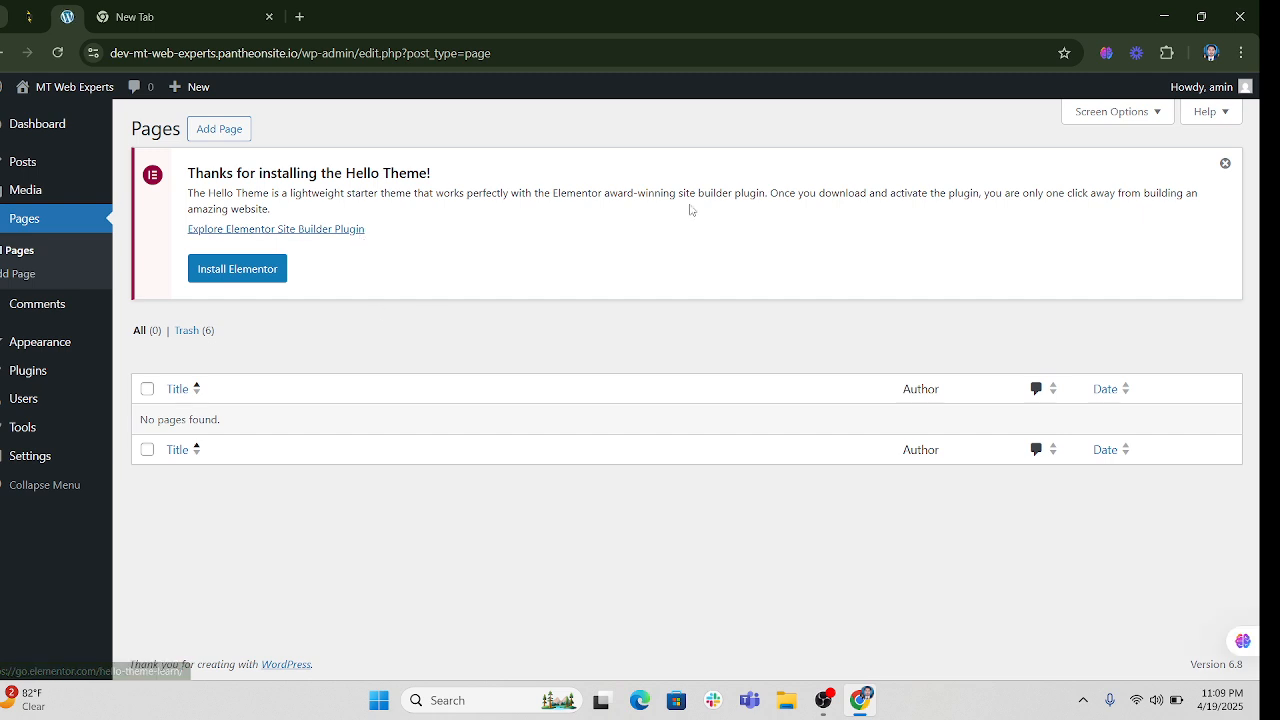
{"action": "left_click", "coordinate": [1225, 163]}
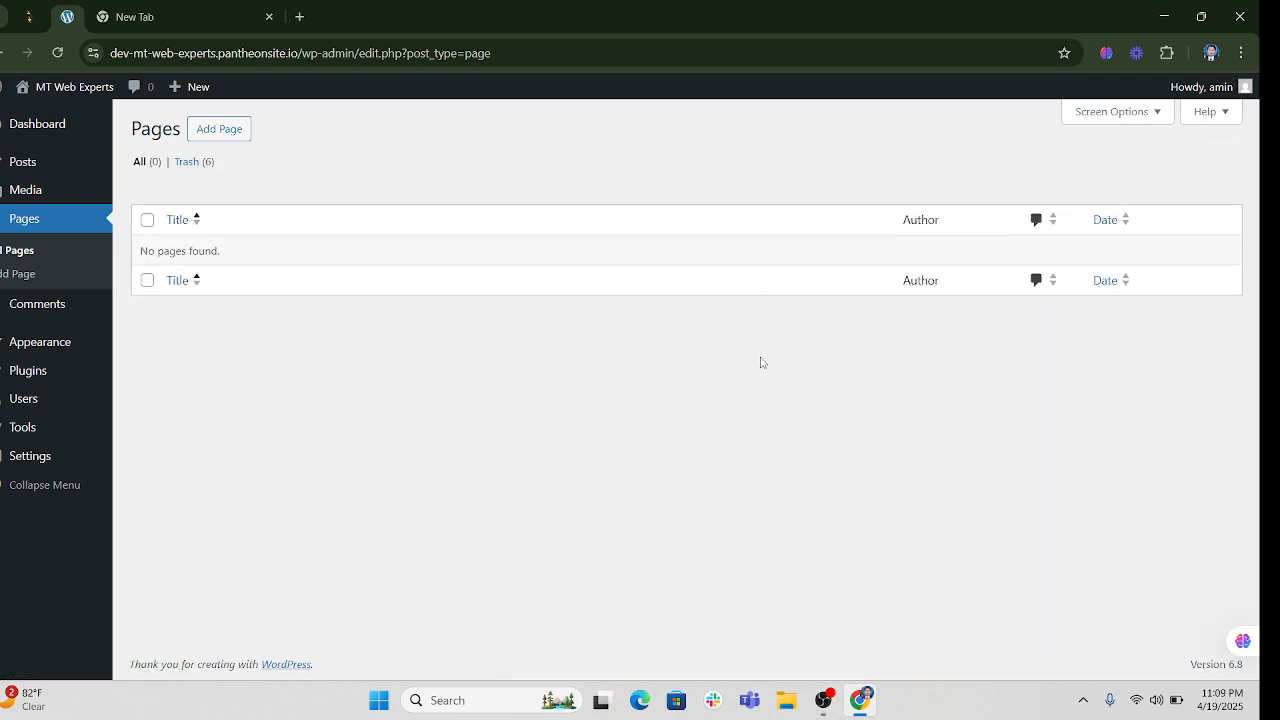
Create a new page titled "Home" and publish it
{"action": "left_click", "coordinate": [222, 129]}
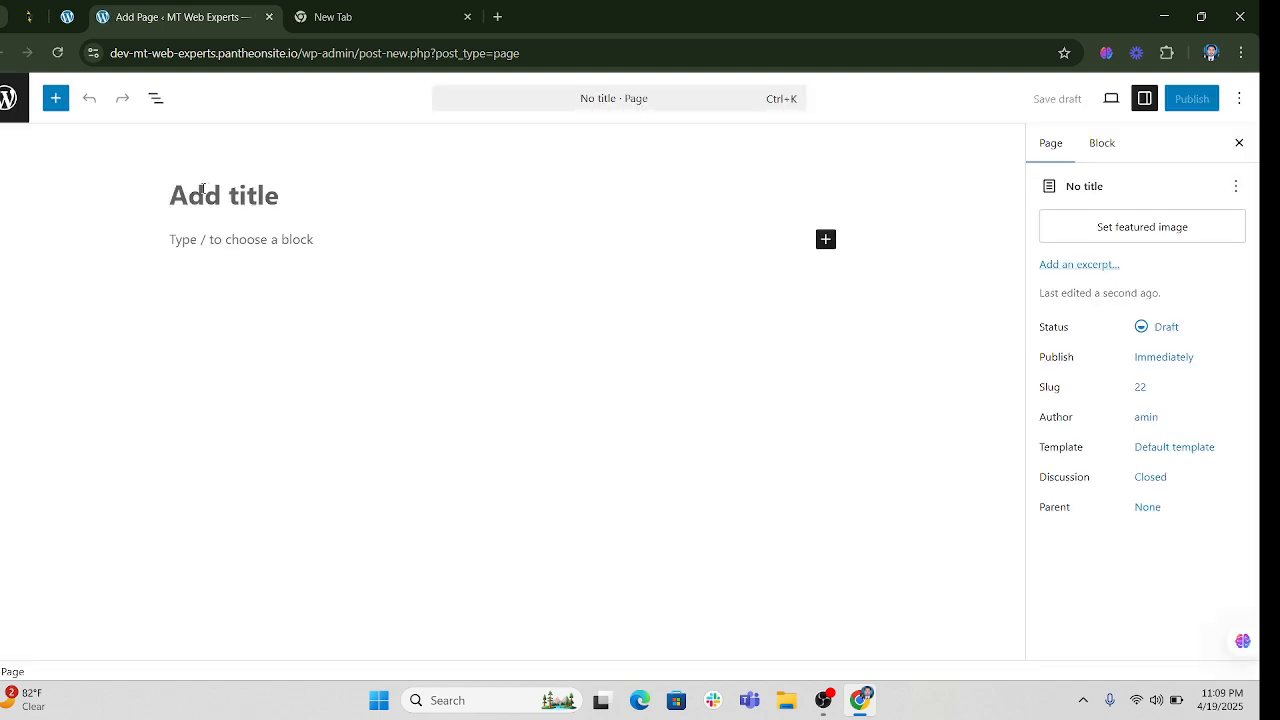
{"action": "type", "text": "Home"}
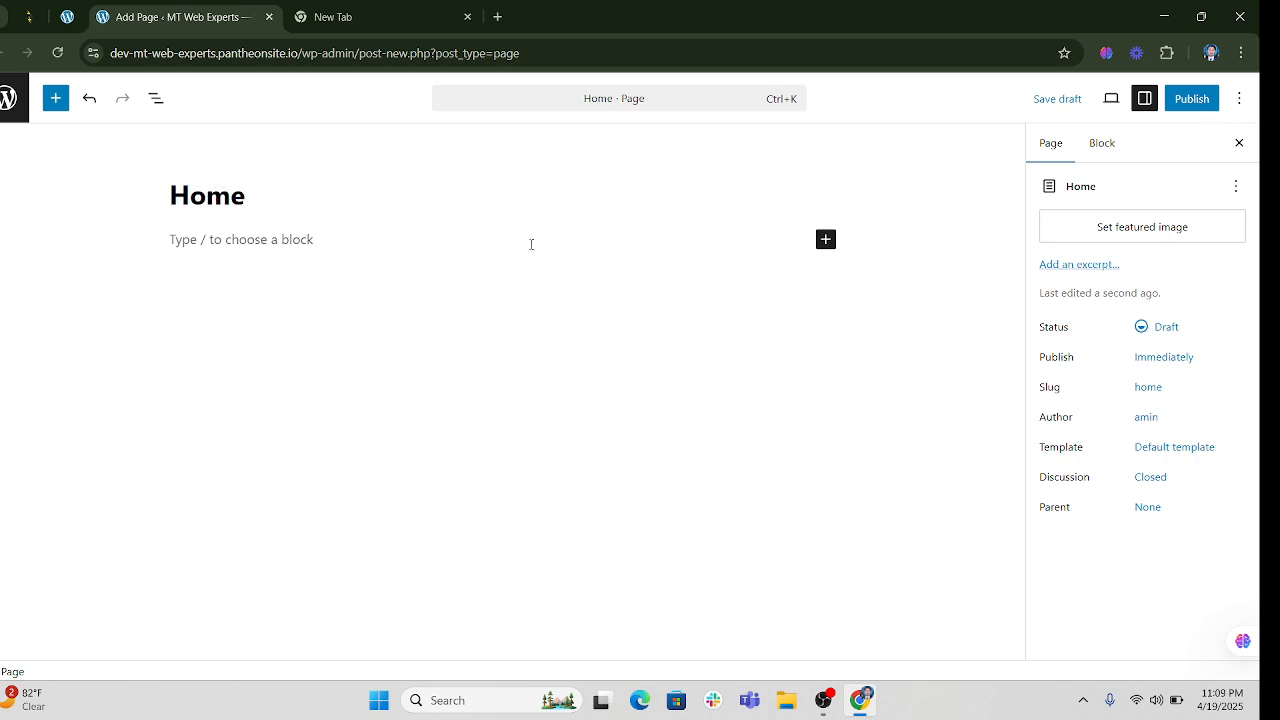
{"action": "left_click", "coordinate": [1200, 106]}
{"action": "left_click", "coordinate": [1201, 108]}
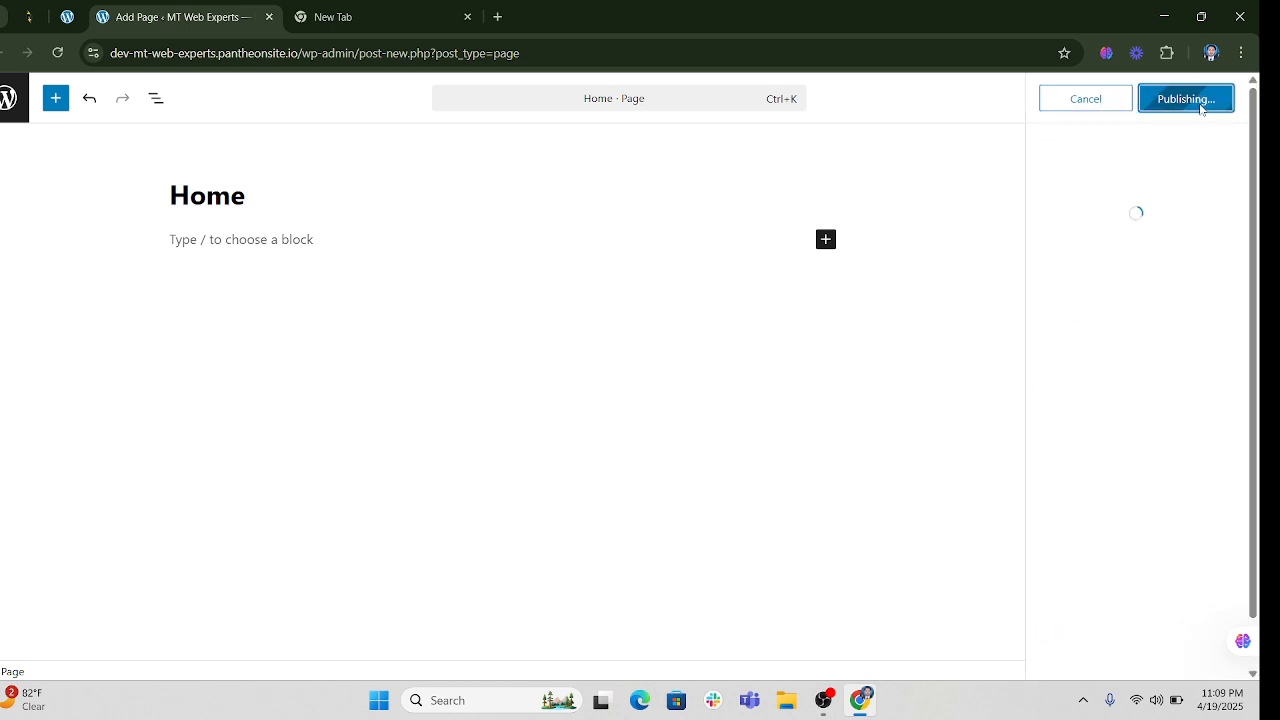
Create another page from the Pages list in its own browser tab, title it "About" and publish it
{"action": "left_click", "coordinate": [67, 14]}
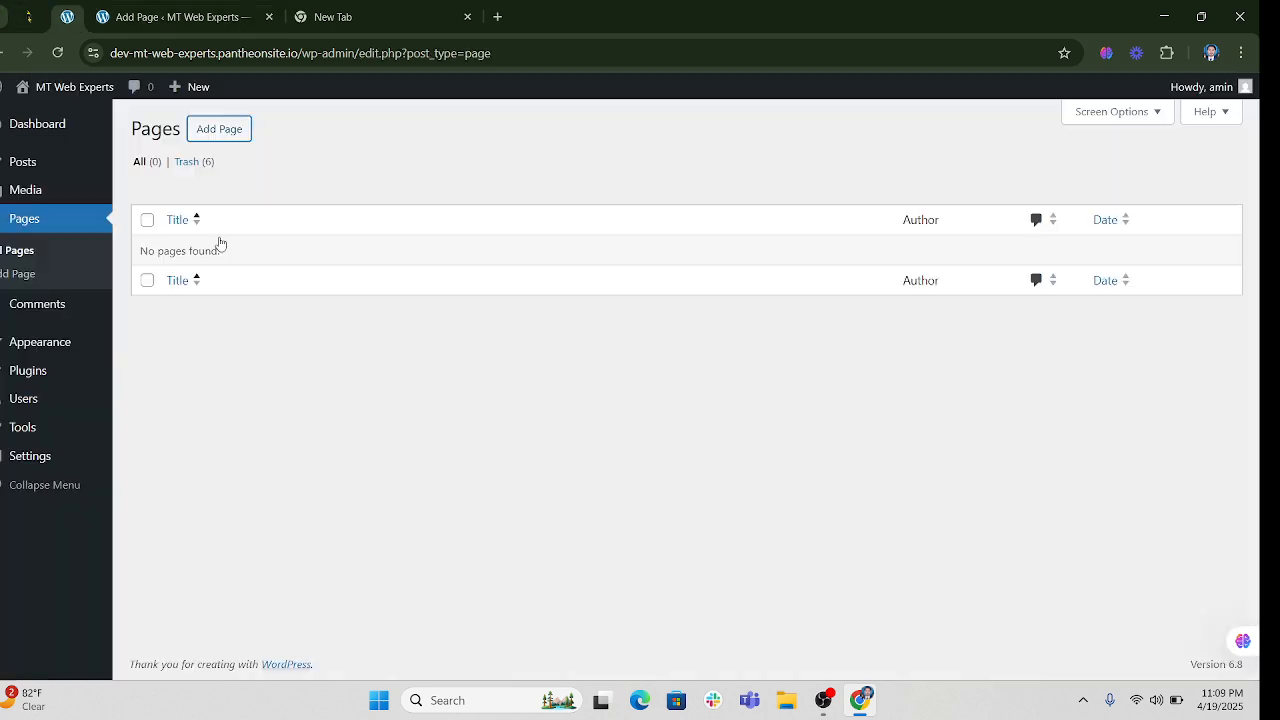
{"action": "middle_click", "coordinate": [218, 129]}
{"action": "left_click", "coordinate": [368, 16]}
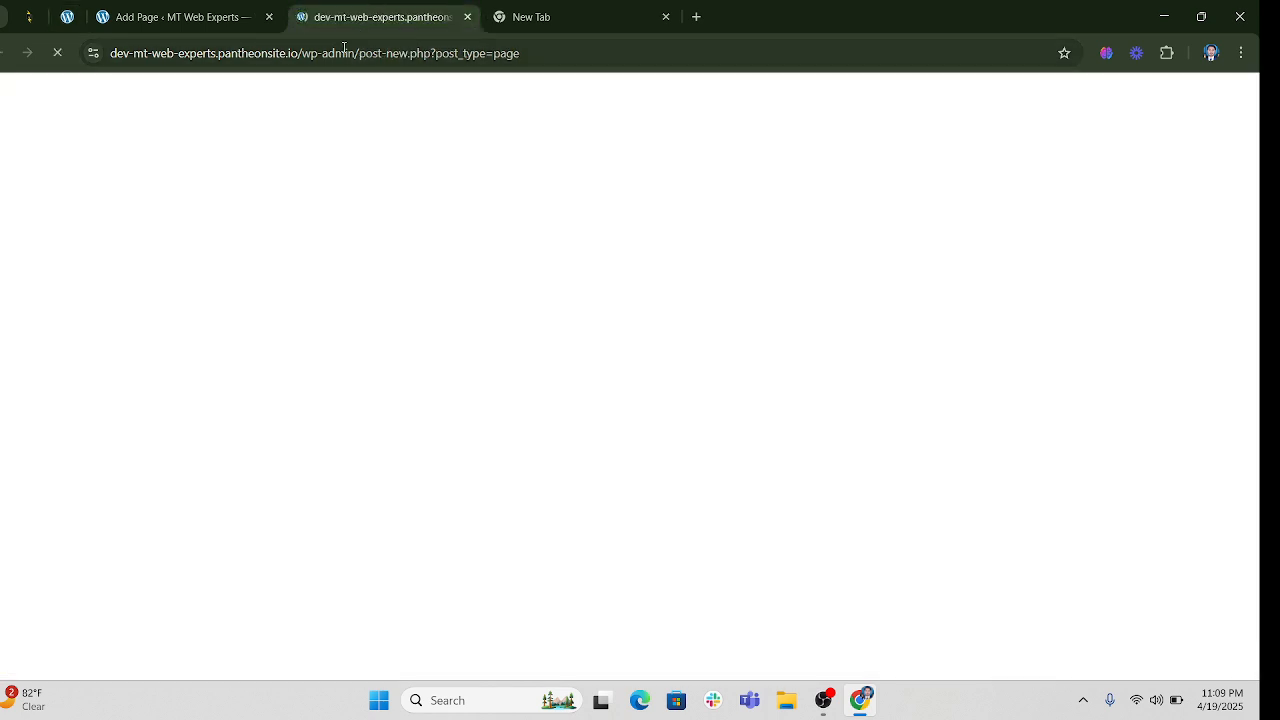
{"action": "left_click", "coordinate": [269, 16]}
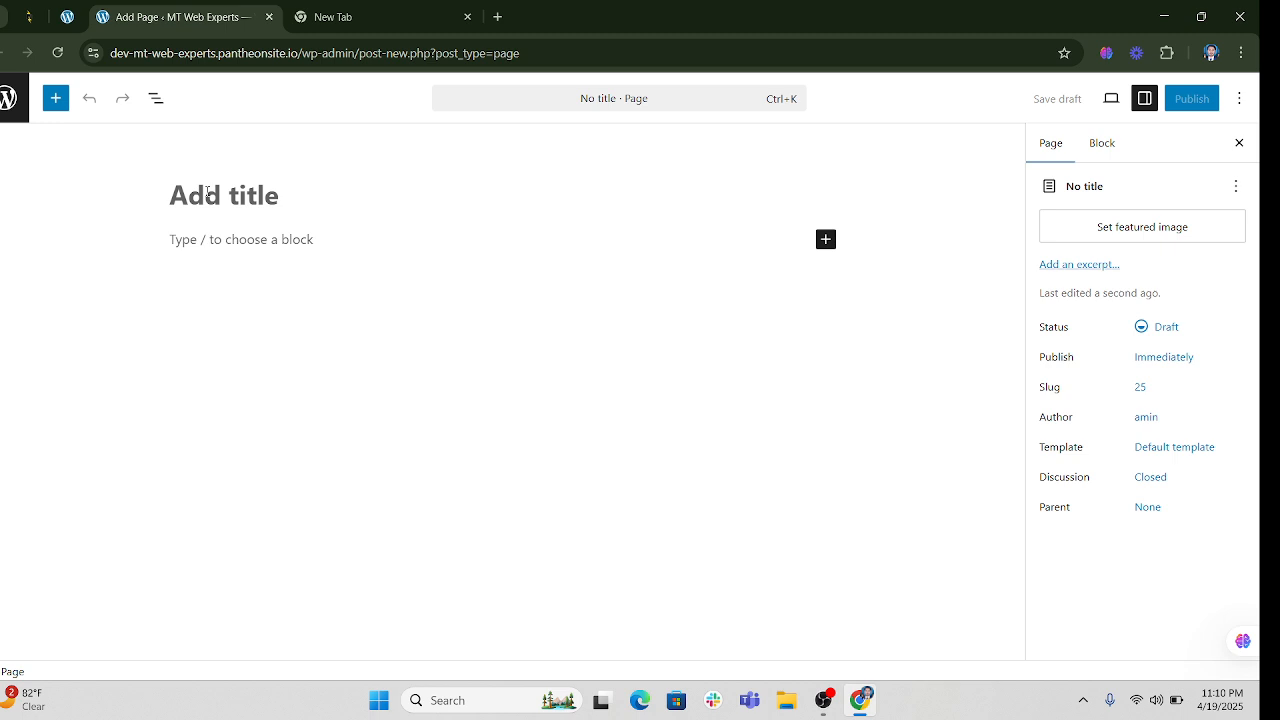
{"action": "type", "text": "About"}
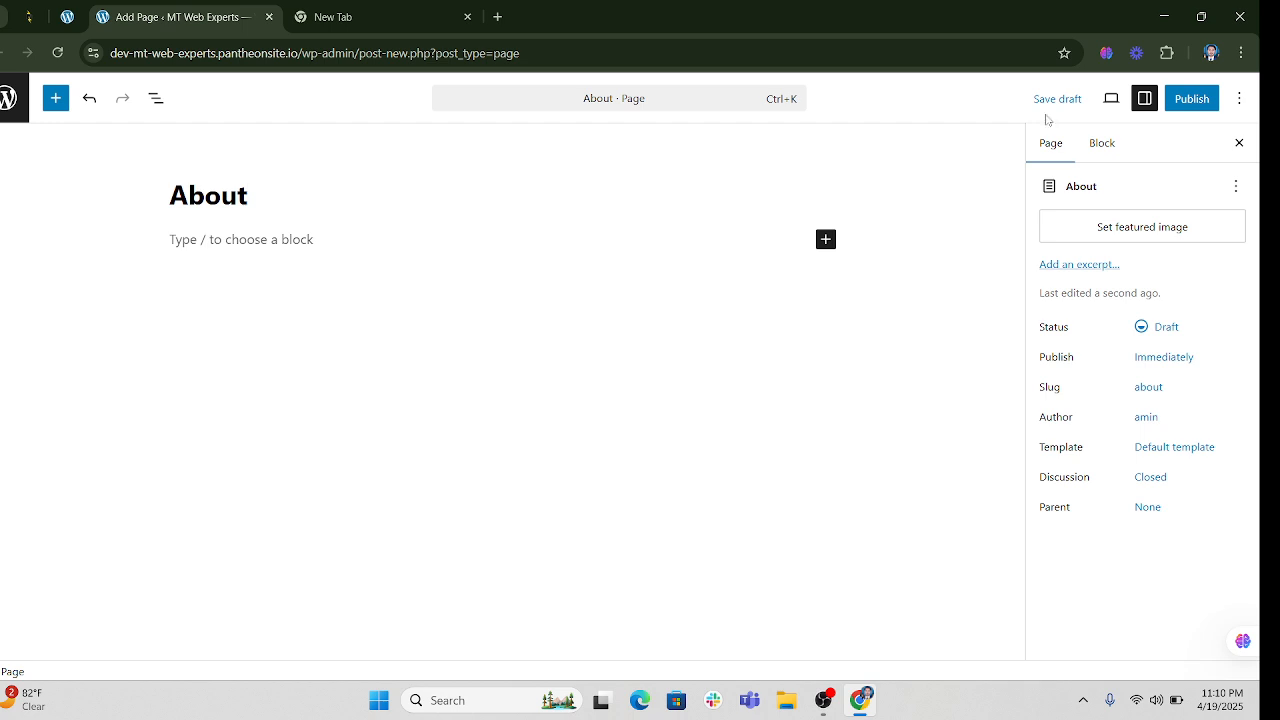
{"action": "left_click", "coordinate": [1191, 98]}
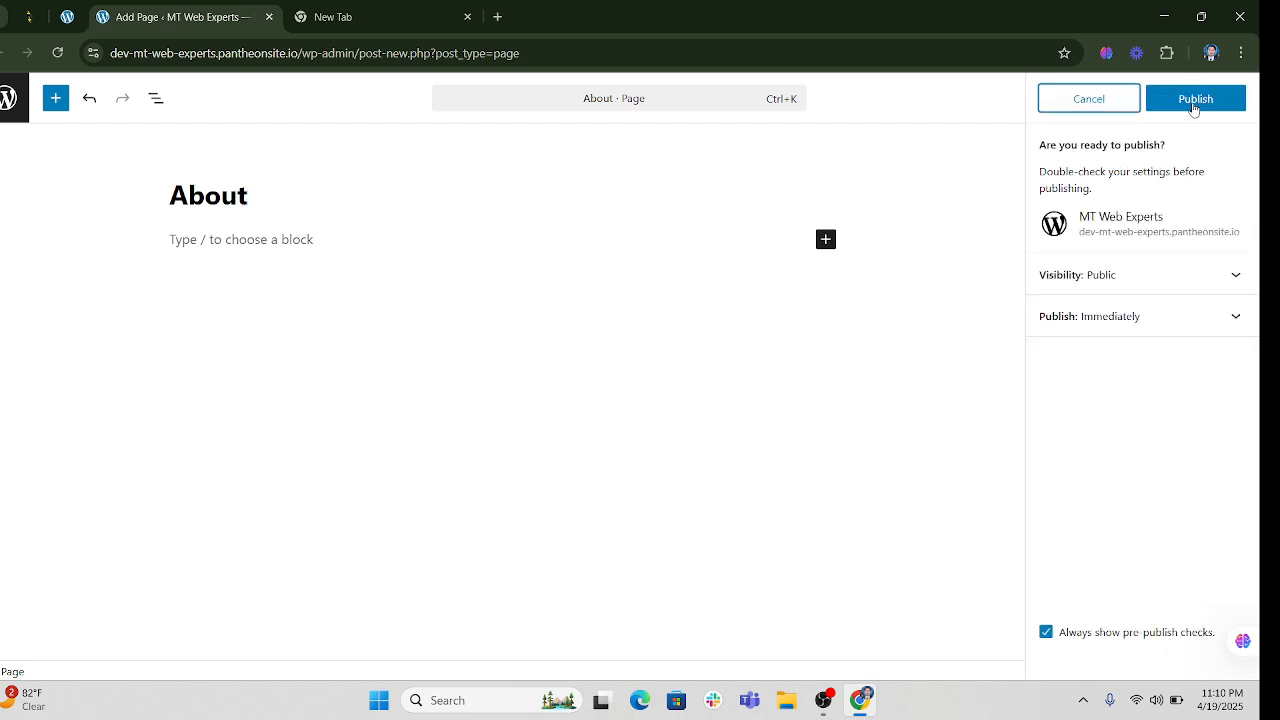
{"action": "left_click", "coordinate": [1194, 98]}
Add a page titled "Services" from the Pages list and publish it, closing the About page's browser tab
{"action": "left_click", "coordinate": [10, 98]}
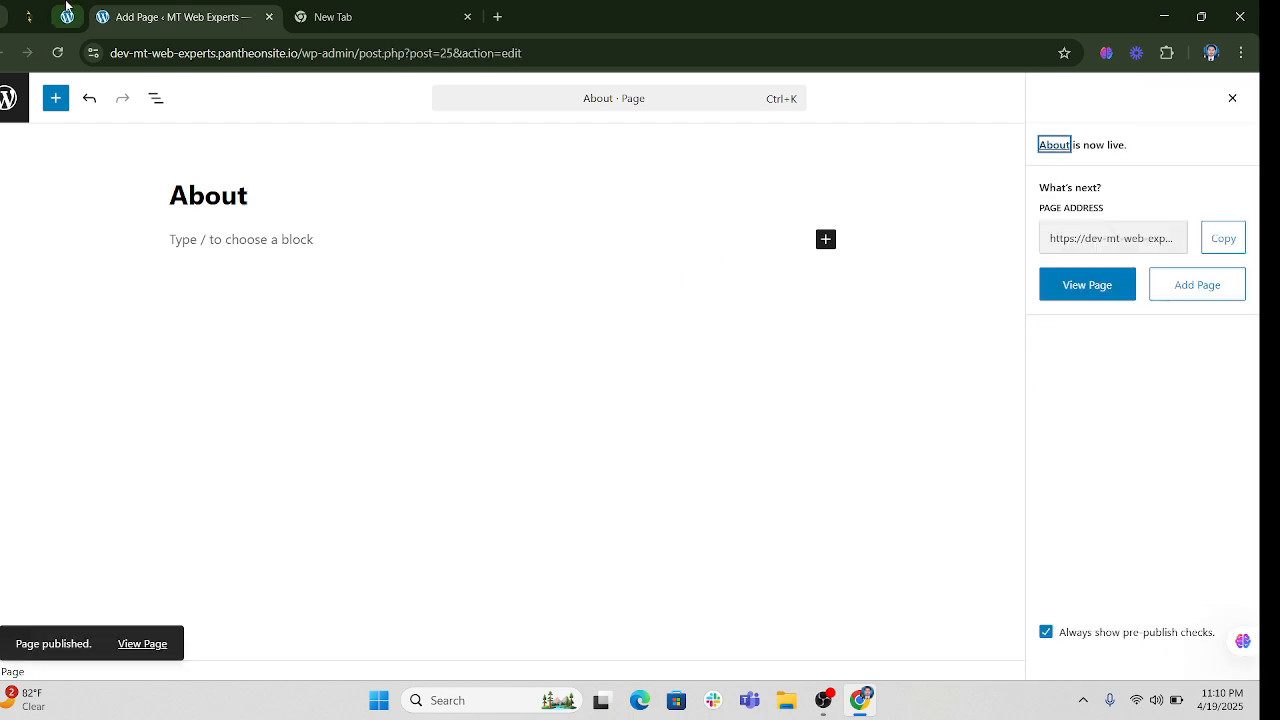
{"action": "middle_click", "coordinate": [229, 141]}
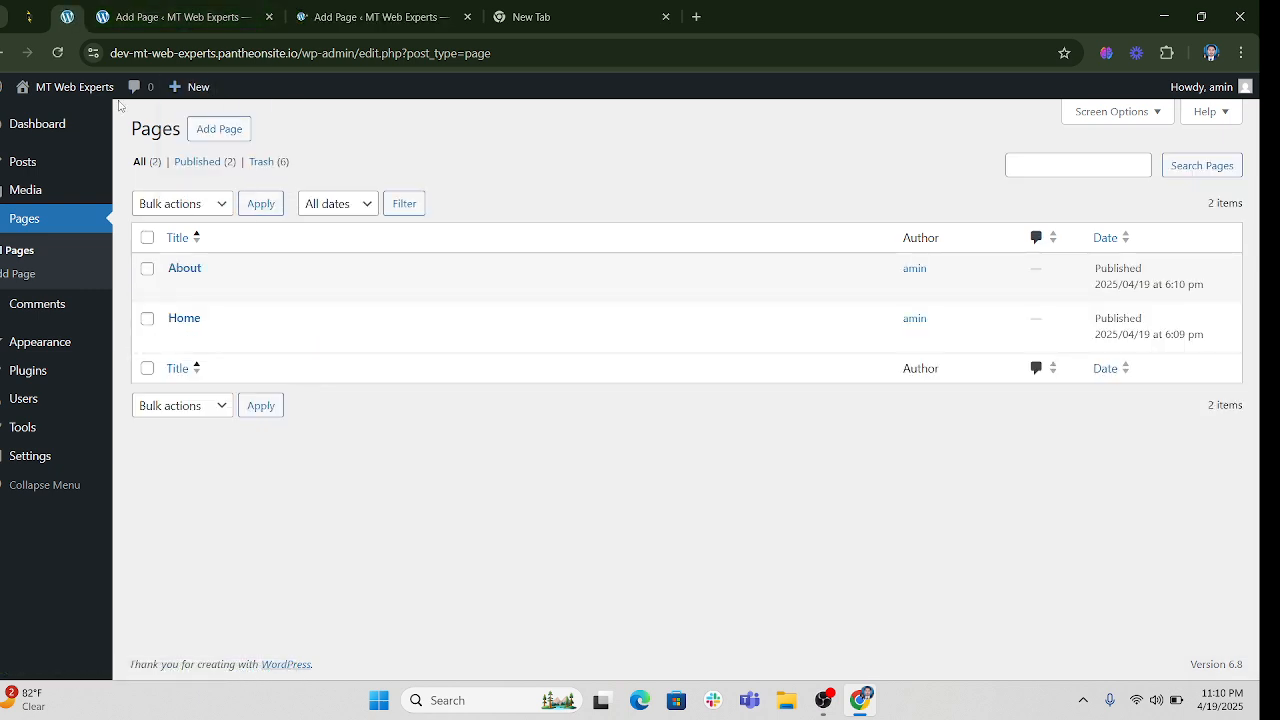
{"action": "left_click", "coordinate": [272, 27]}
{"action": "left_click", "coordinate": [269, 17]}
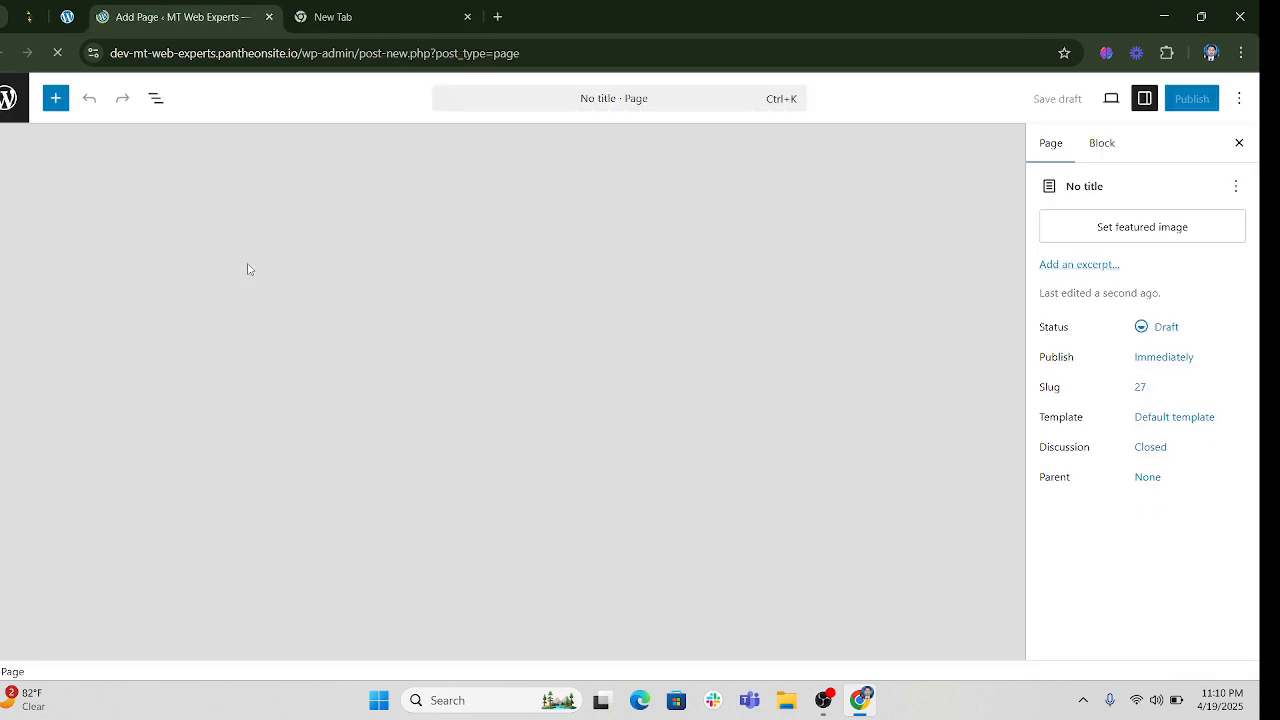
{"action": "type", "text": "S"}
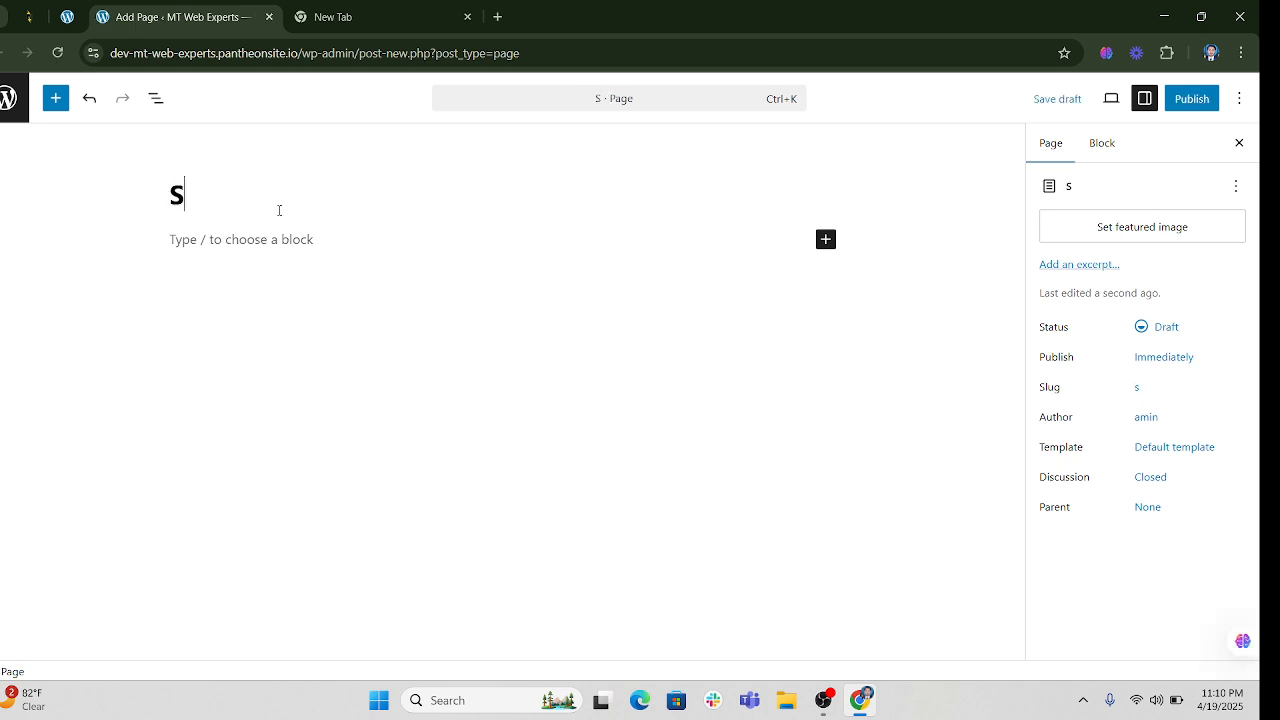
{"action": "type", "text": "ervices"}
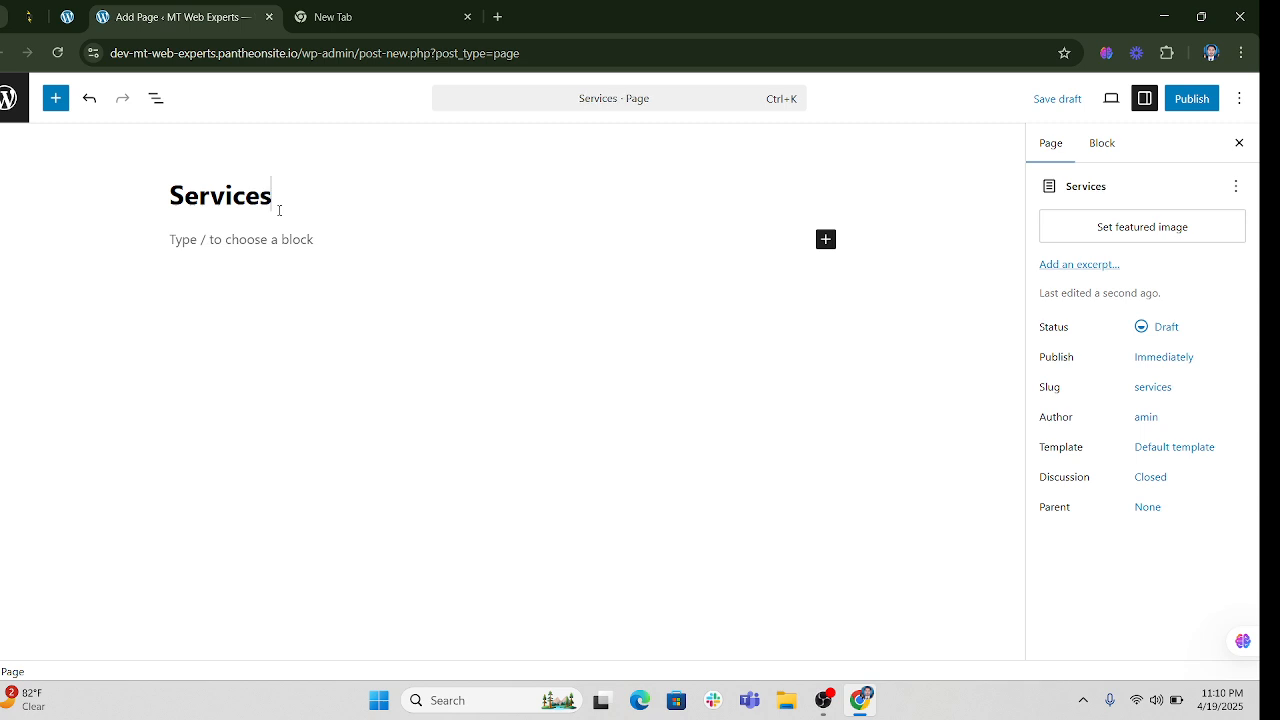
{"action": "left_click", "coordinate": [1195, 100]}
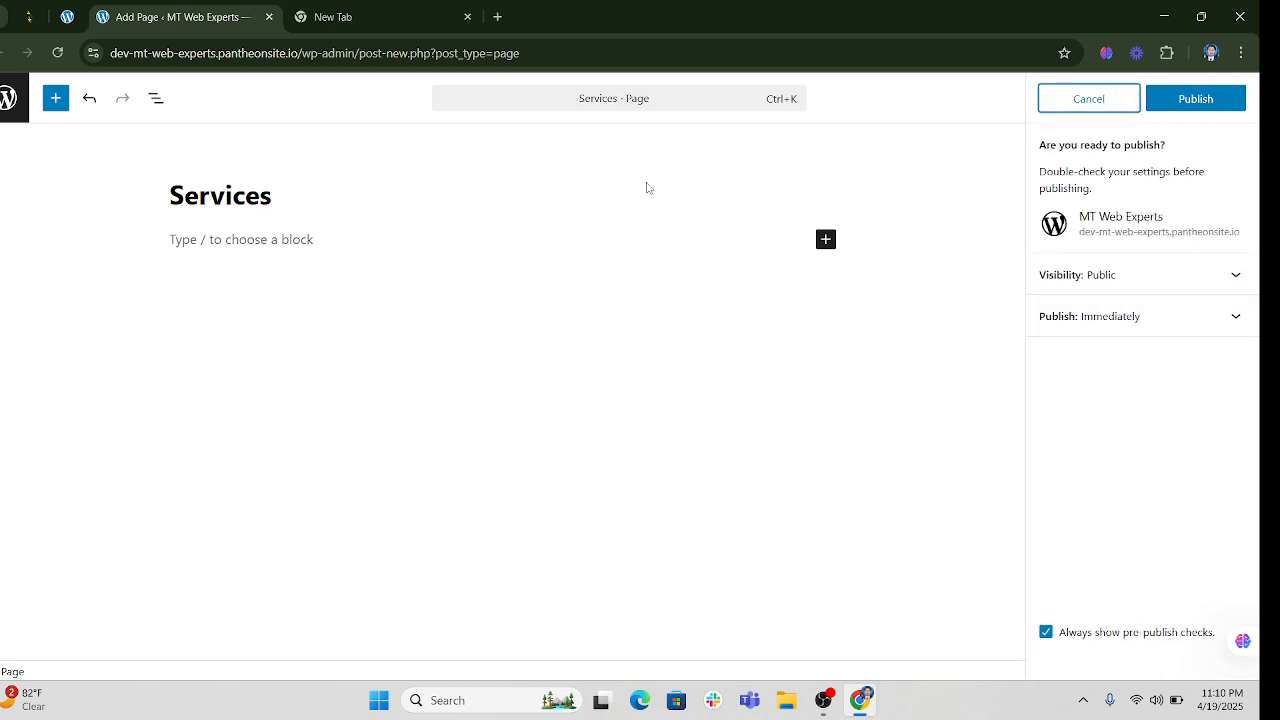
{"action": "left_click", "coordinate": [1212, 96]}
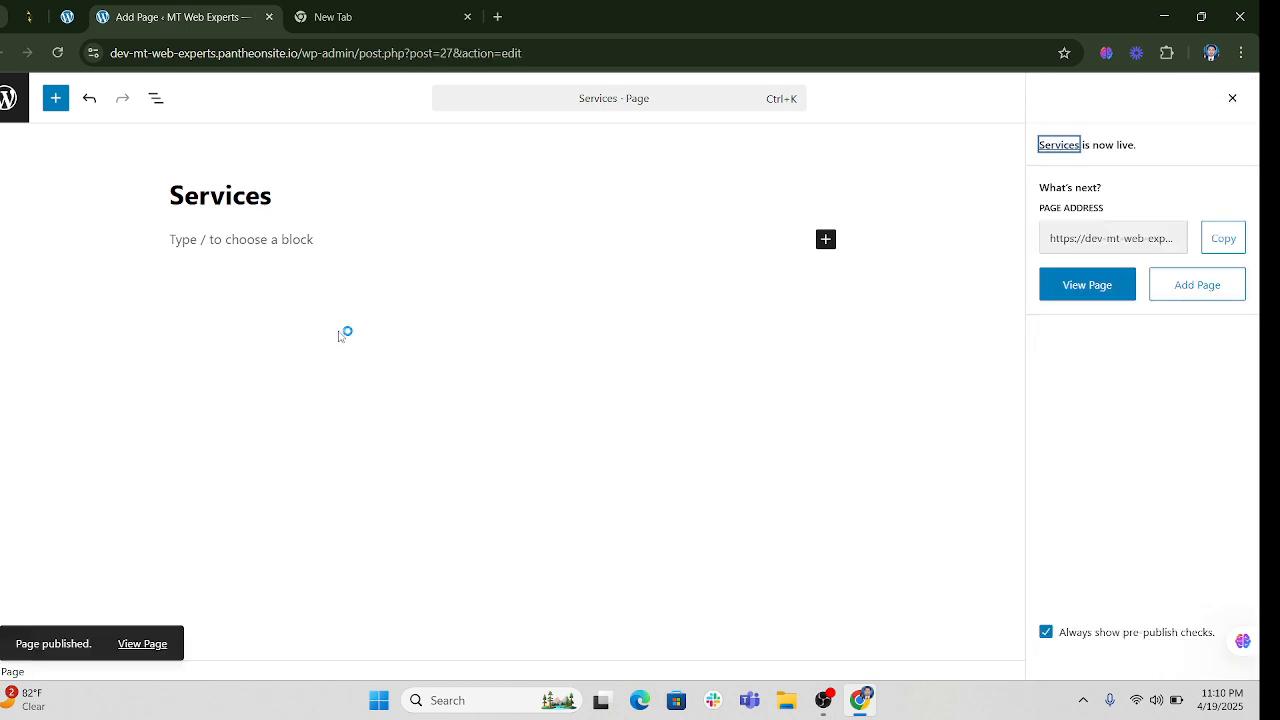
Open two blank new-page editors from the Pages list in separate browser tabs and close the Services page's tab
{"action": "left_click", "coordinate": [80, 8]}
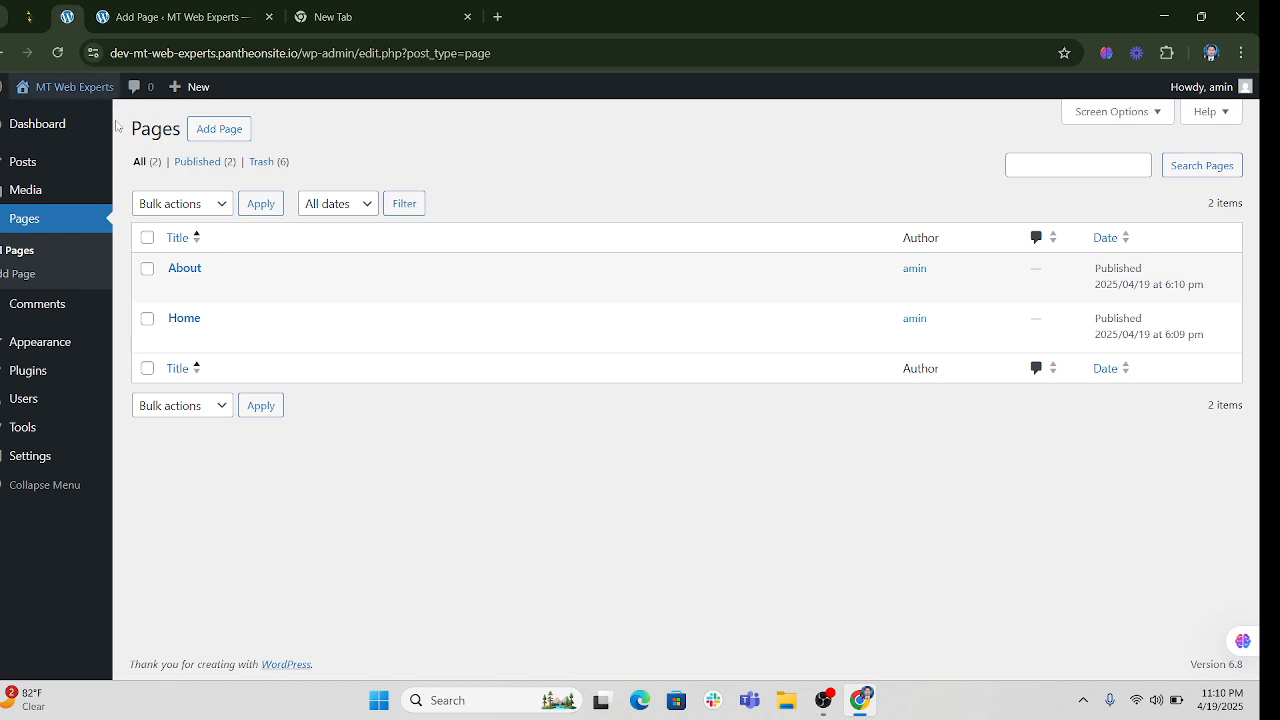
{"action": "middle_click", "coordinate": [214, 134]}
{"action": "middle_click", "coordinate": [214, 134]}
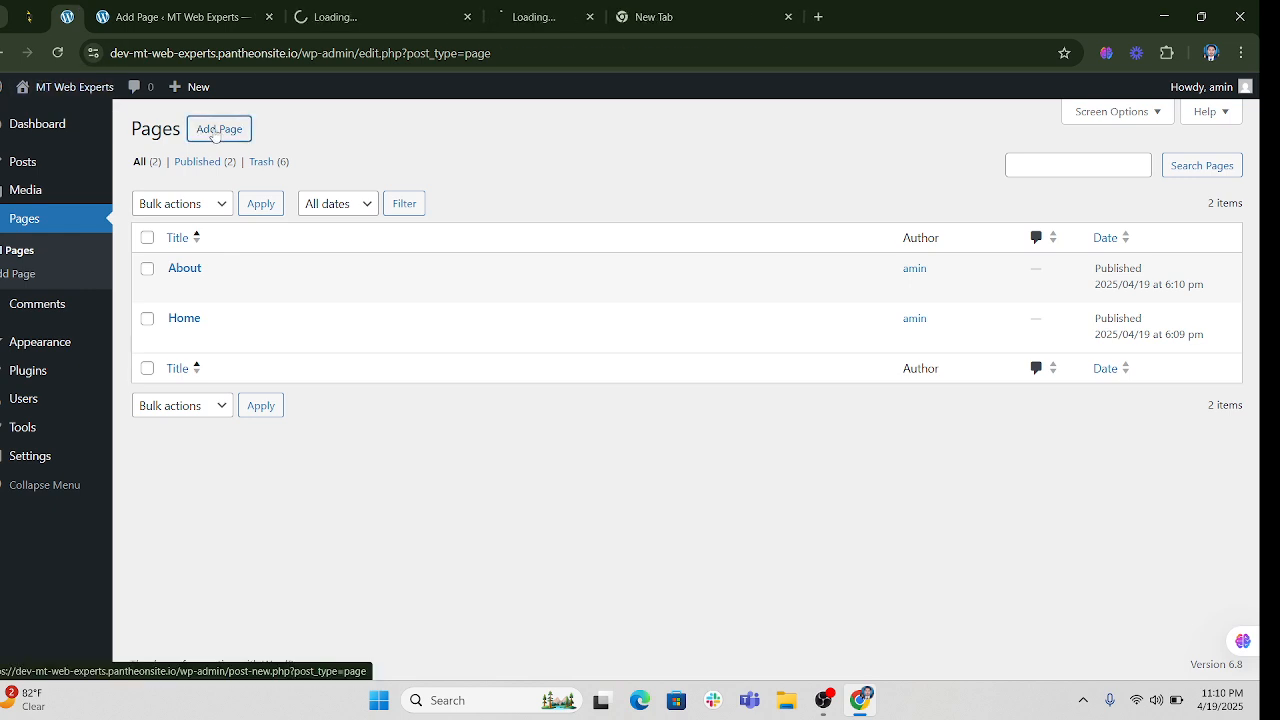
{"action": "left_click", "coordinate": [268, 17]}
{"action": "left_click", "coordinate": [199, 8]}
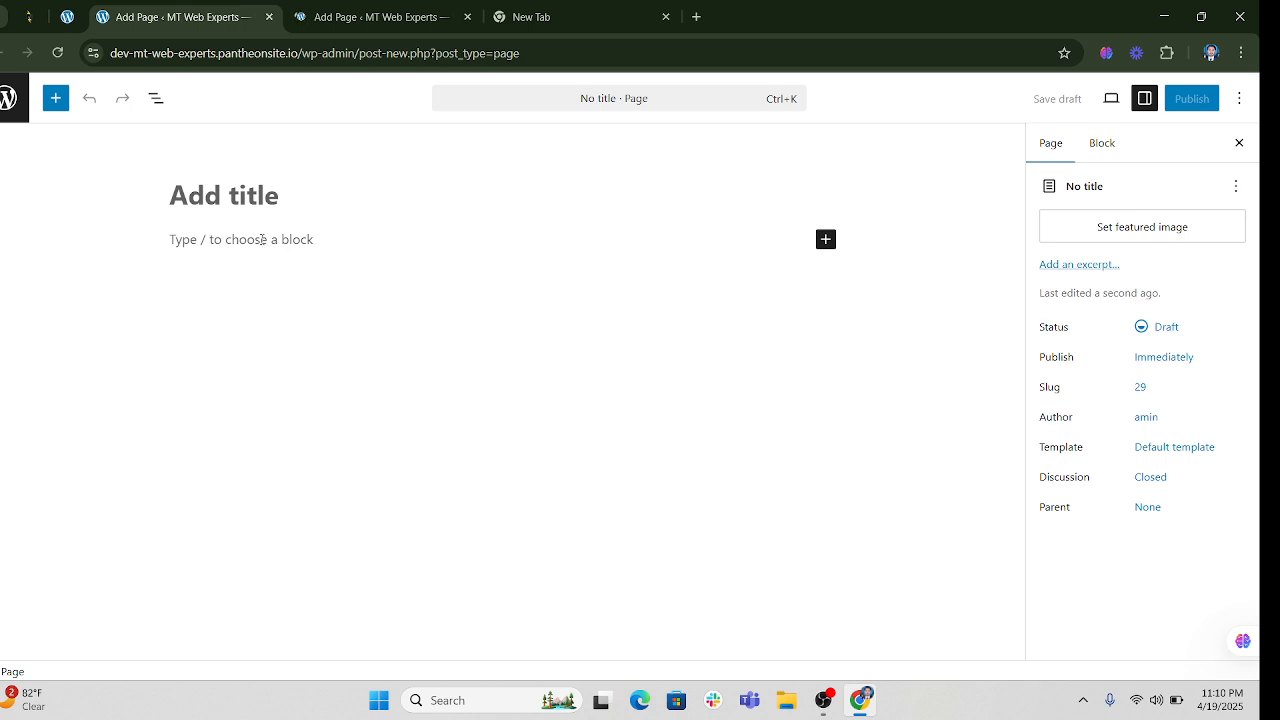
Title the first blank page "Projects" and publish it
{"action": "left_click", "coordinate": [216, 198]}
{"action": "type", "text": "P"}
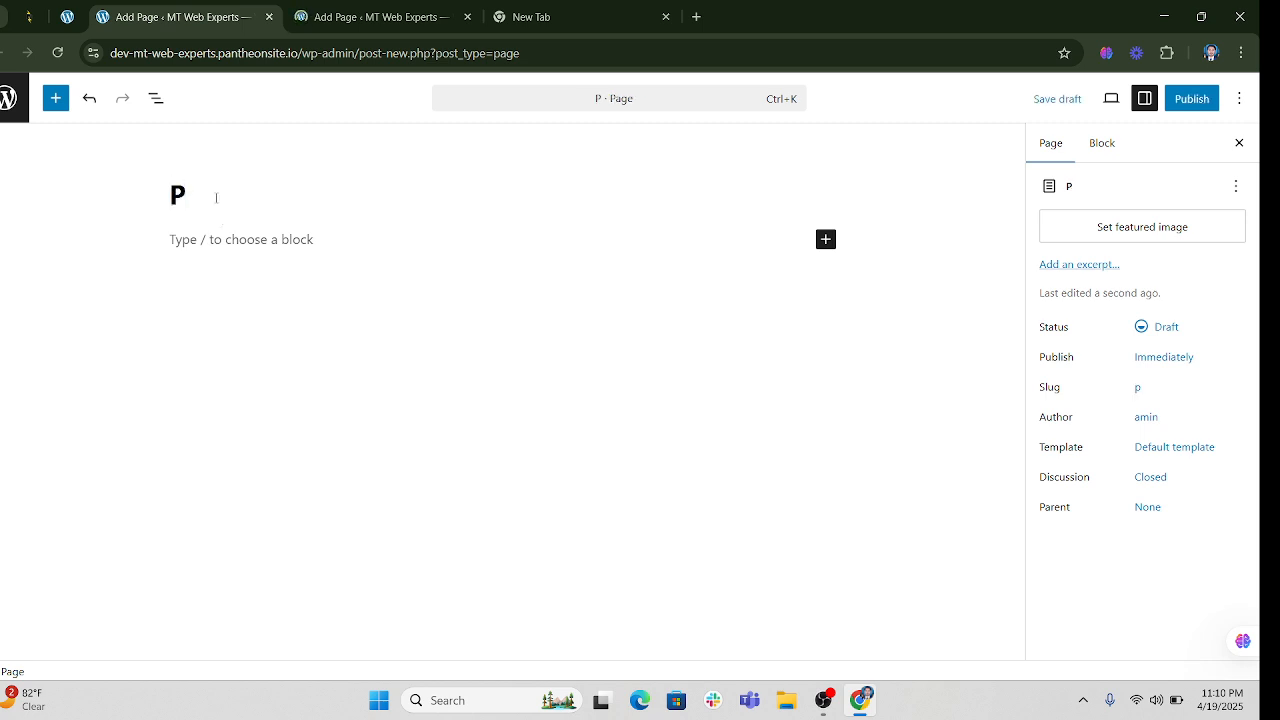
{"action": "type", "text": "rojects"}
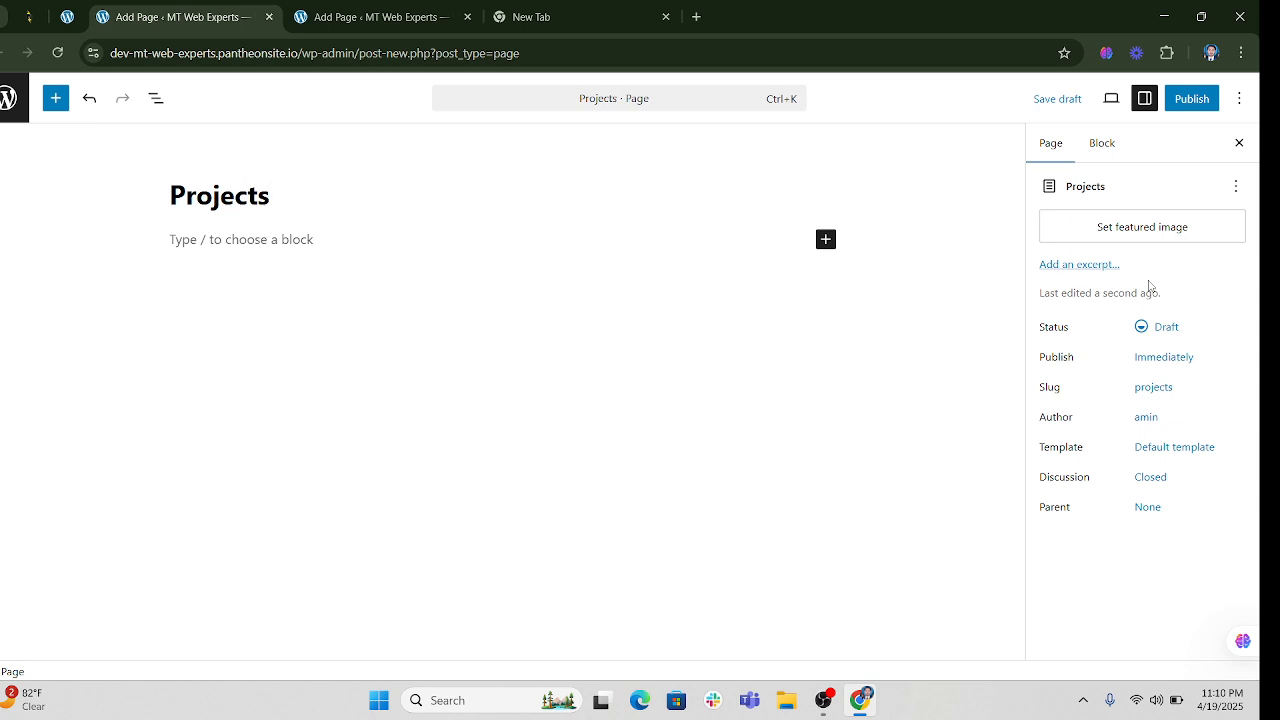
{"action": "left_click", "coordinate": [1192, 98]}
{"action": "left_click", "coordinate": [1195, 98]}
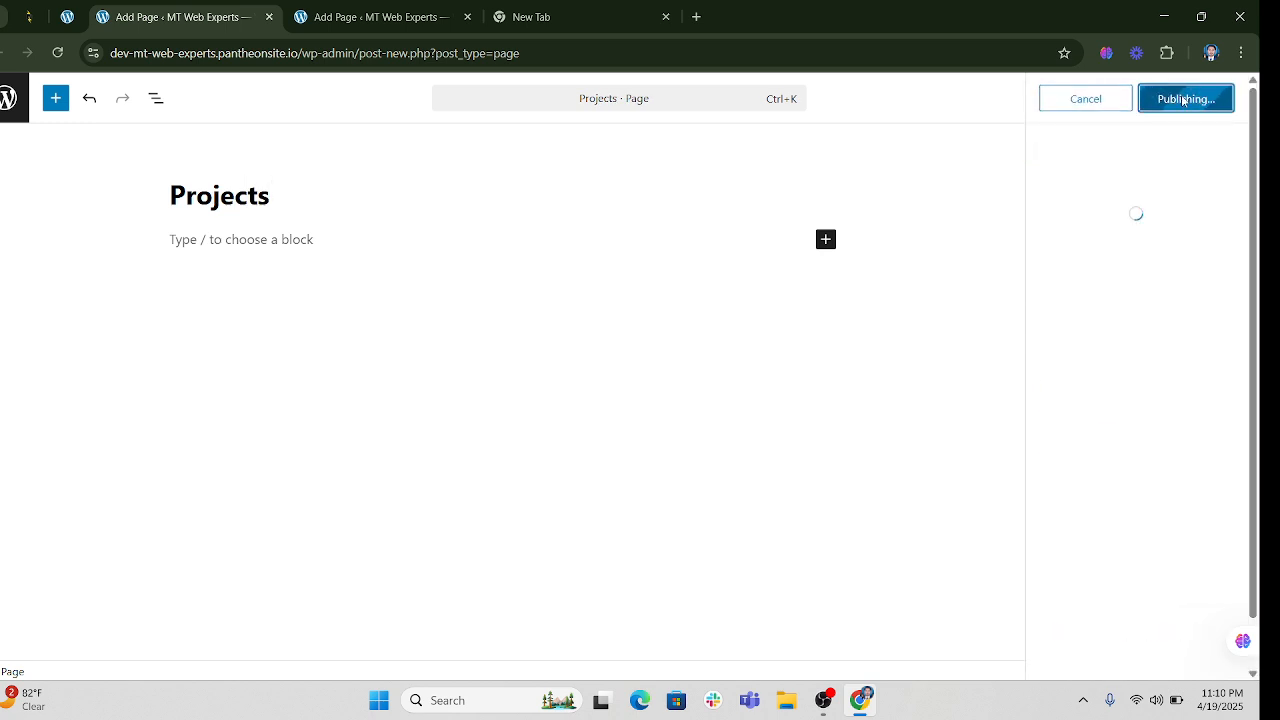
Title the second blank page "Contact" and publish it, closing the Projects page's browser tab
{"action": "left_click", "coordinate": [335, 16]}
{"action": "left_click", "coordinate": [268, 16]}
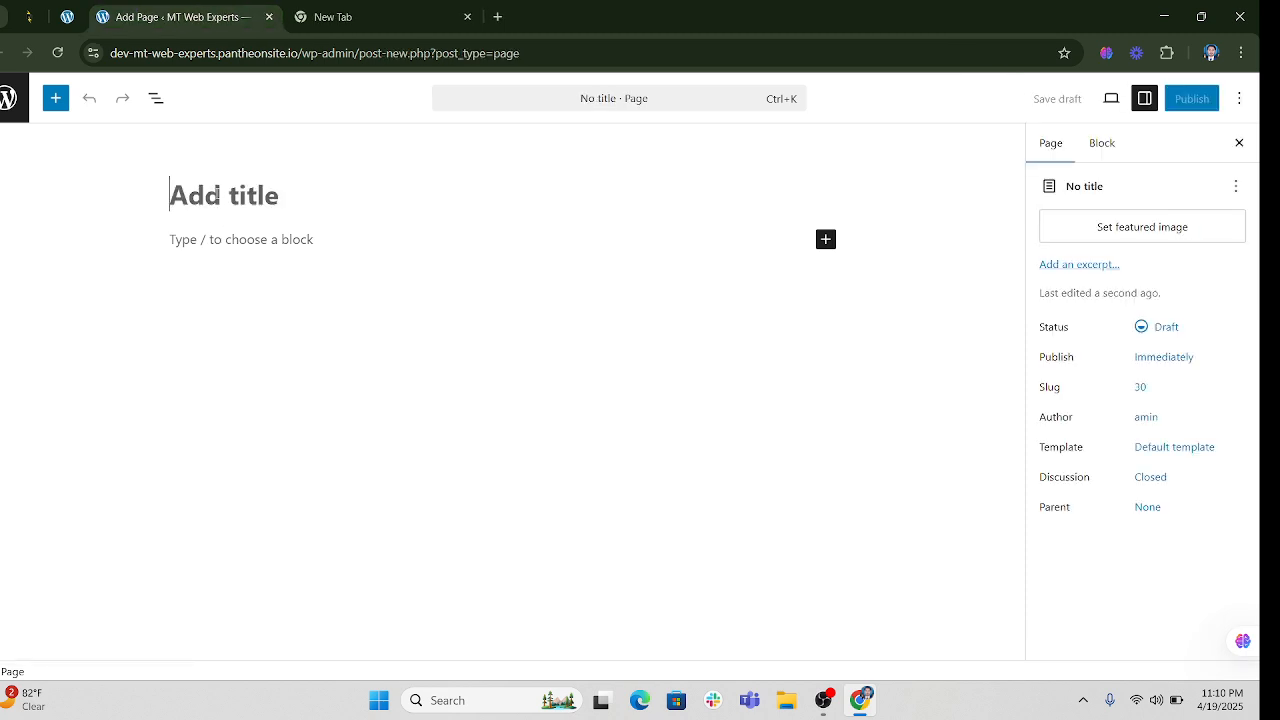
{"action": "type", "text": "Contac"}
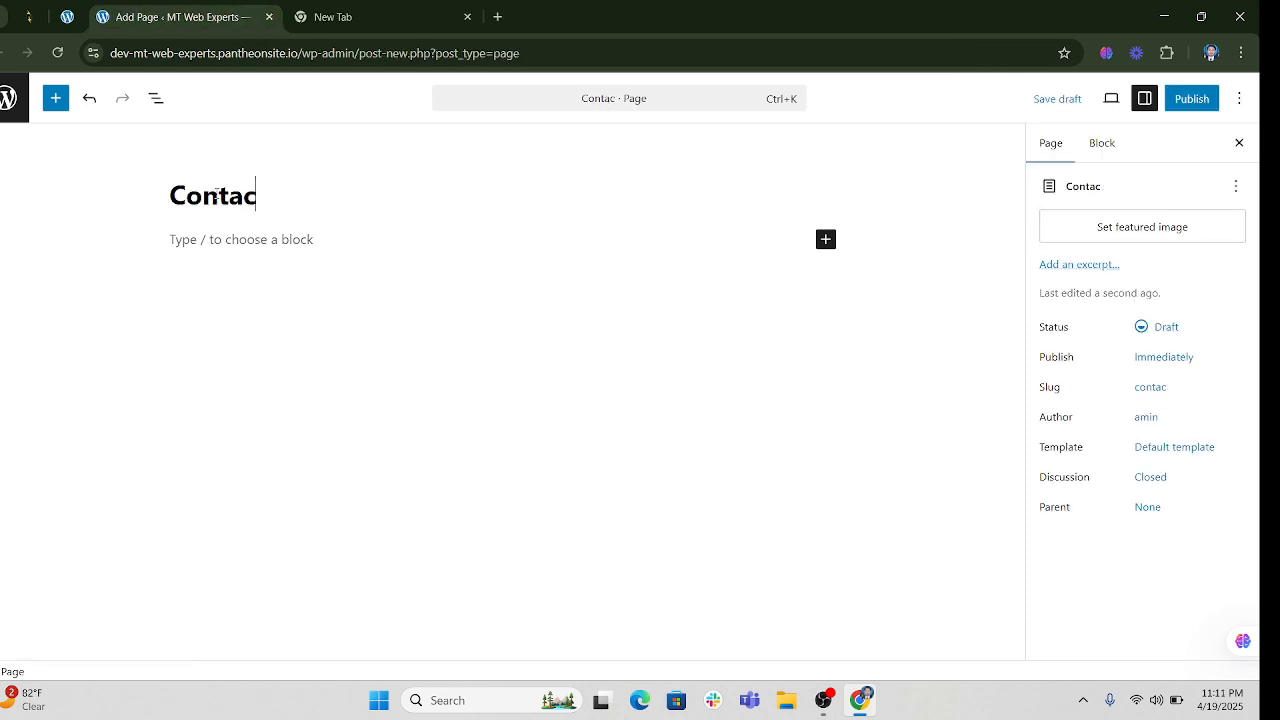
{"action": "type", "text": "t"}
{"action": "left_click", "coordinate": [1190, 98]}
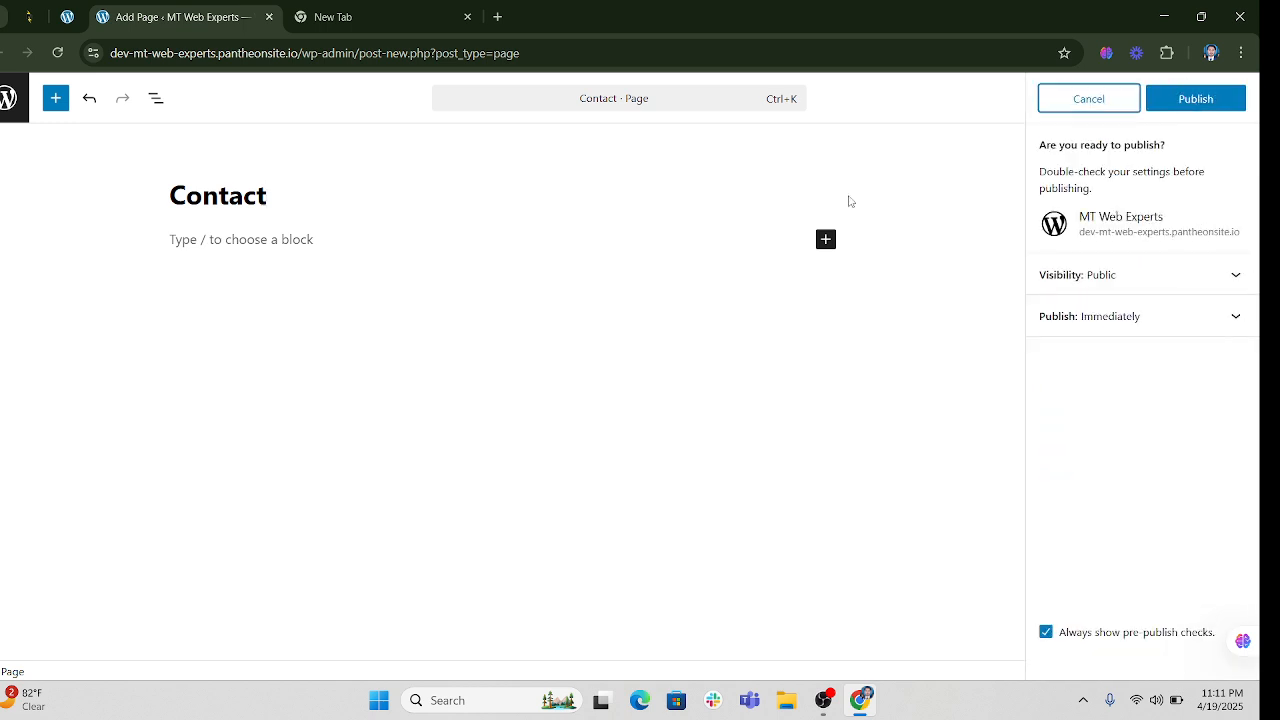
{"action": "left_click", "coordinate": [1214, 103]}
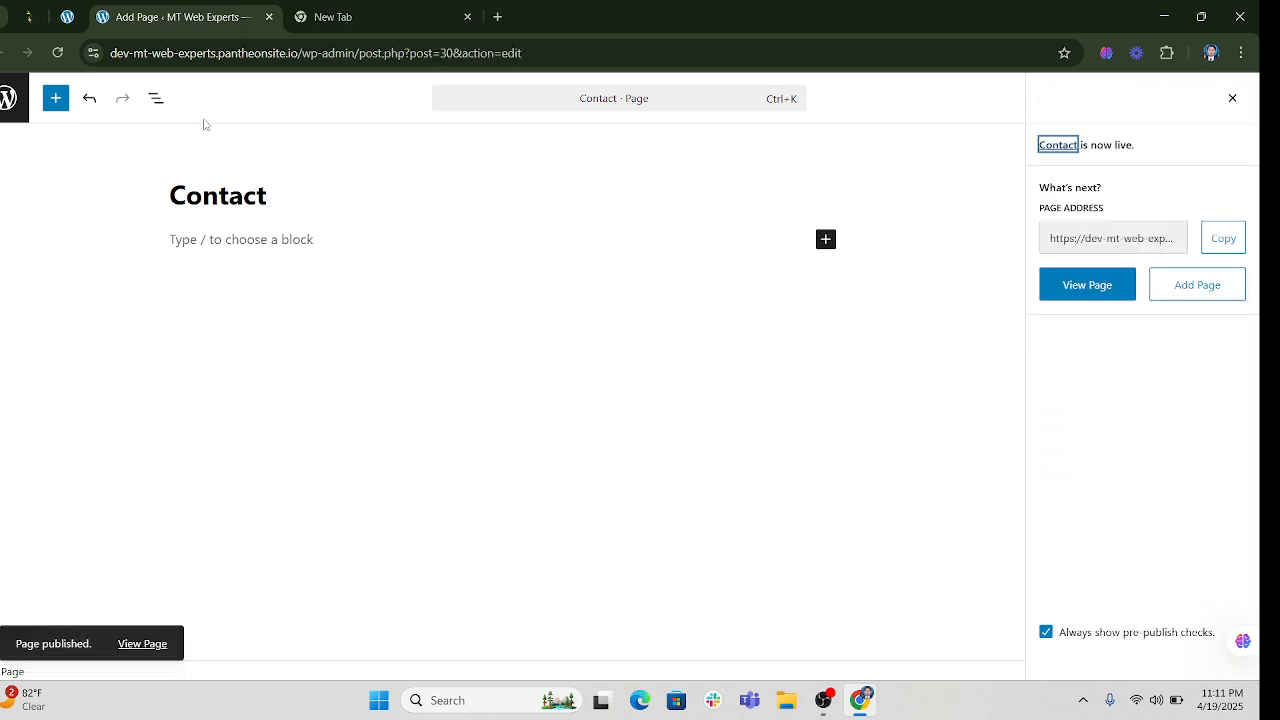
Reload the Pages list to show the newly published pages and close the Contact page's browser tab
{"action": "left_click", "coordinate": [84, 12]}
{"action": "key", "text": "ctrl+r"}
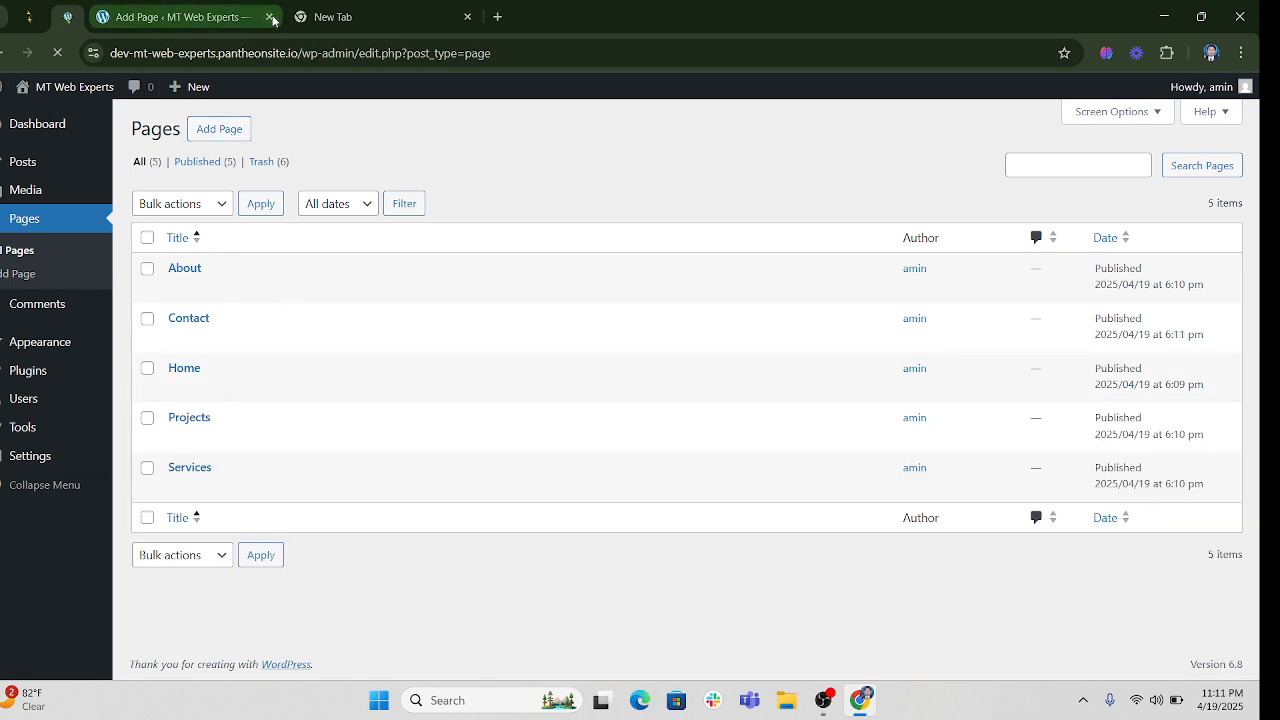
{"action": "left_click", "coordinate": [268, 16]}
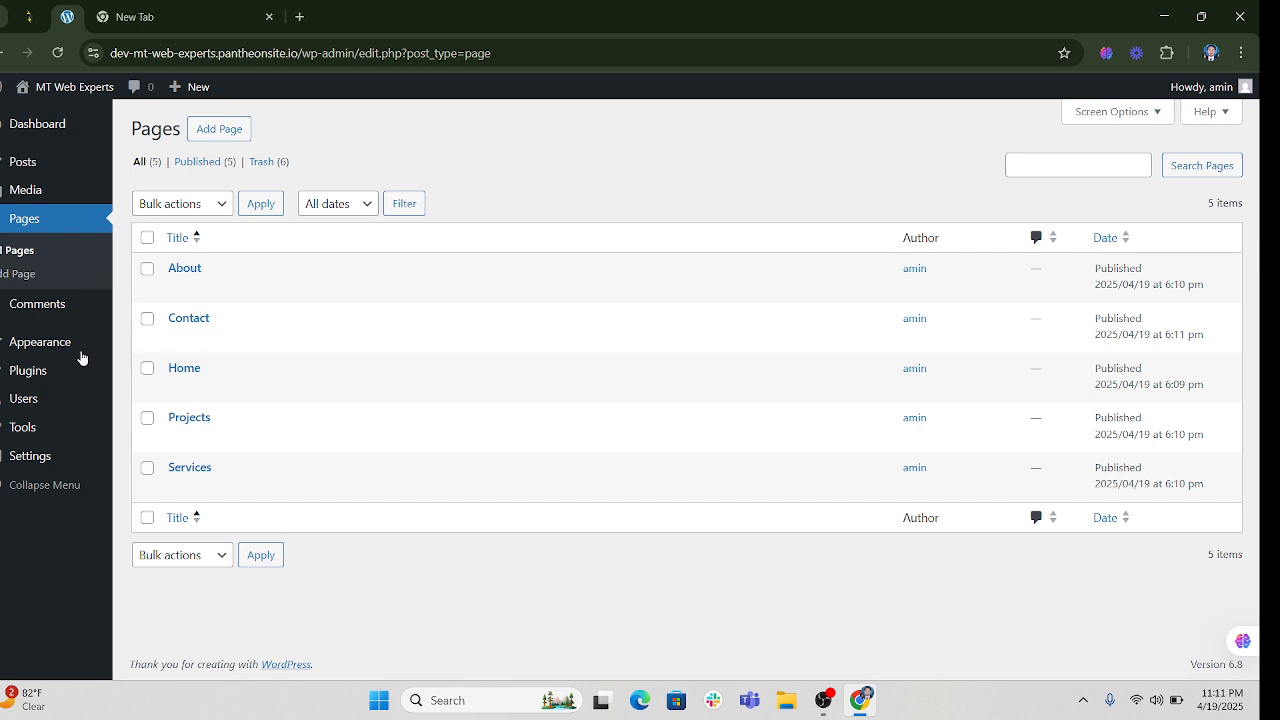
Create a new navigation menu named "Header Menu"
{"action": "mouse_move", "coordinate": [20, 342]}
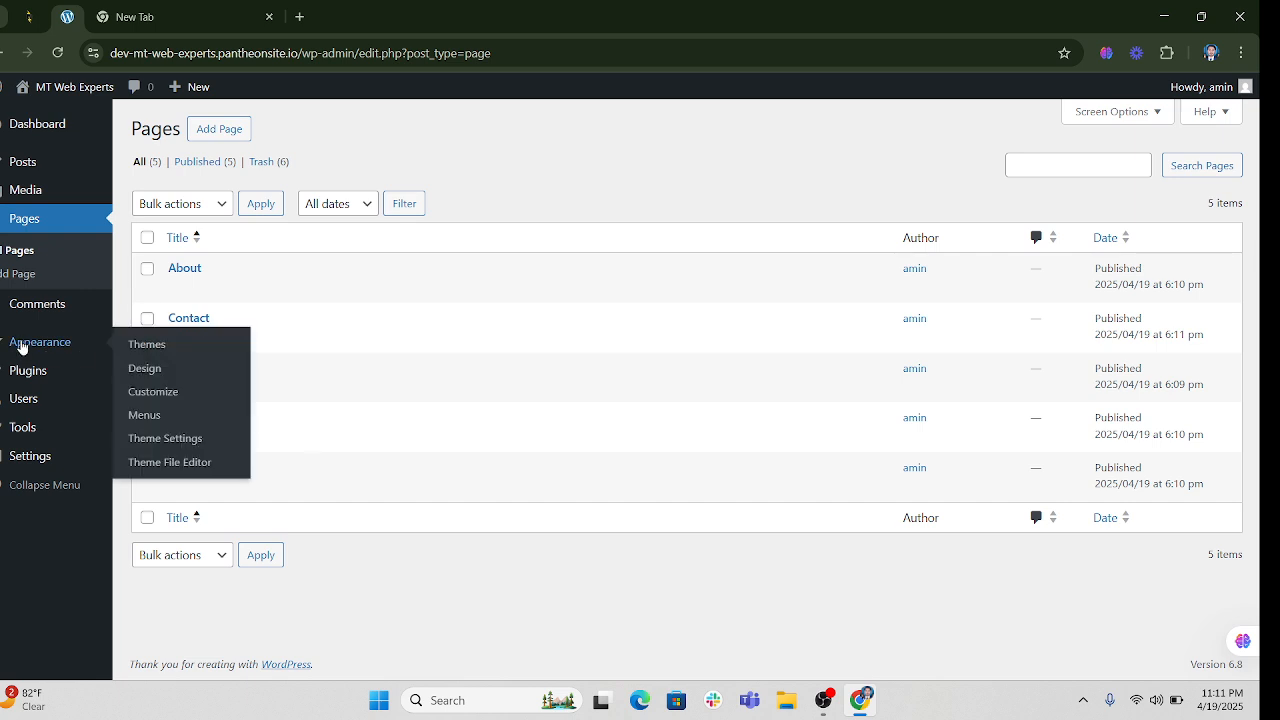
{"action": "left_click", "coordinate": [154, 423]}
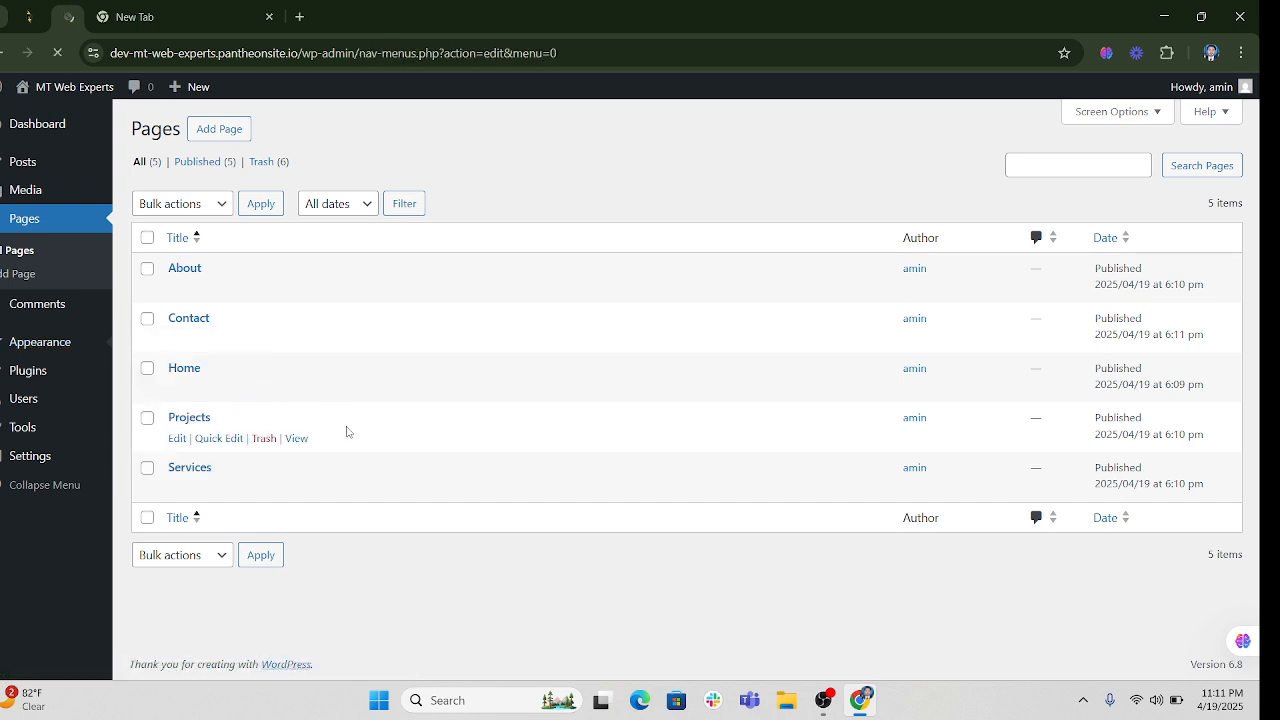
{"action": "scroll", "coordinate": [390, 452], "scroll_direction": "down", "scroll_amount": 1}
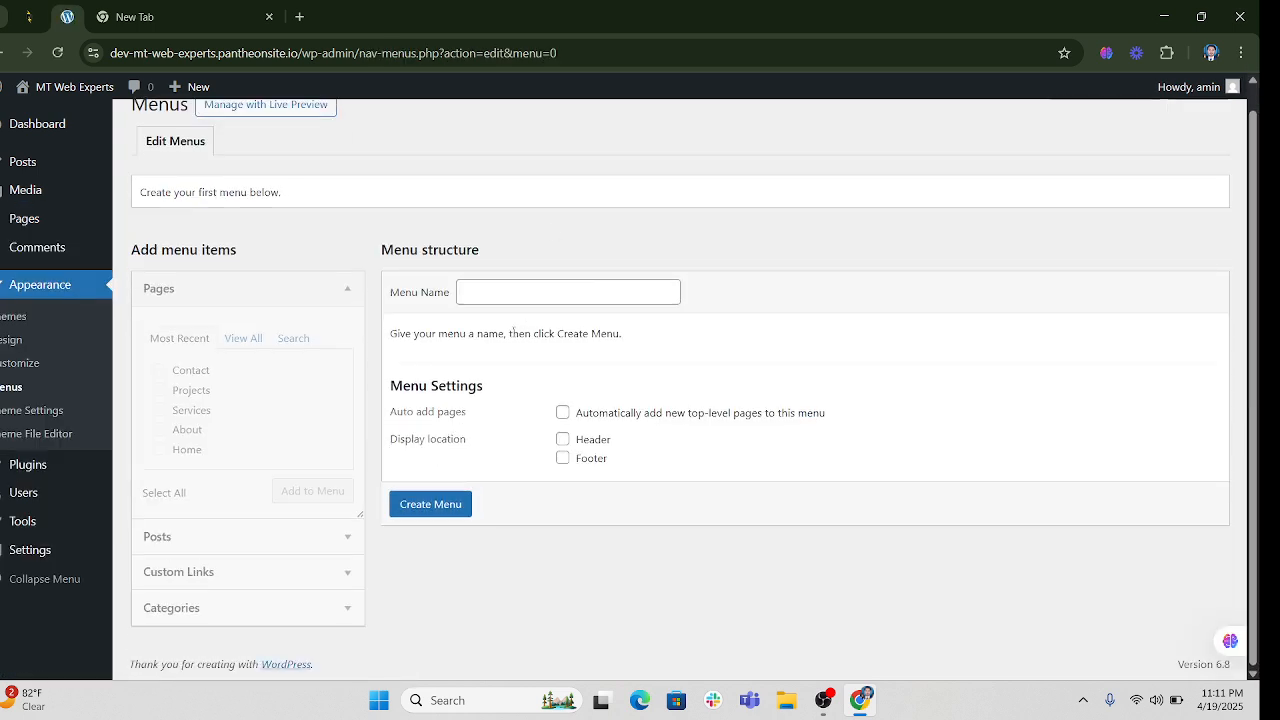
{"action": "scroll", "coordinate": [476, 376], "scroll_direction": "up", "scroll_amount": 1}
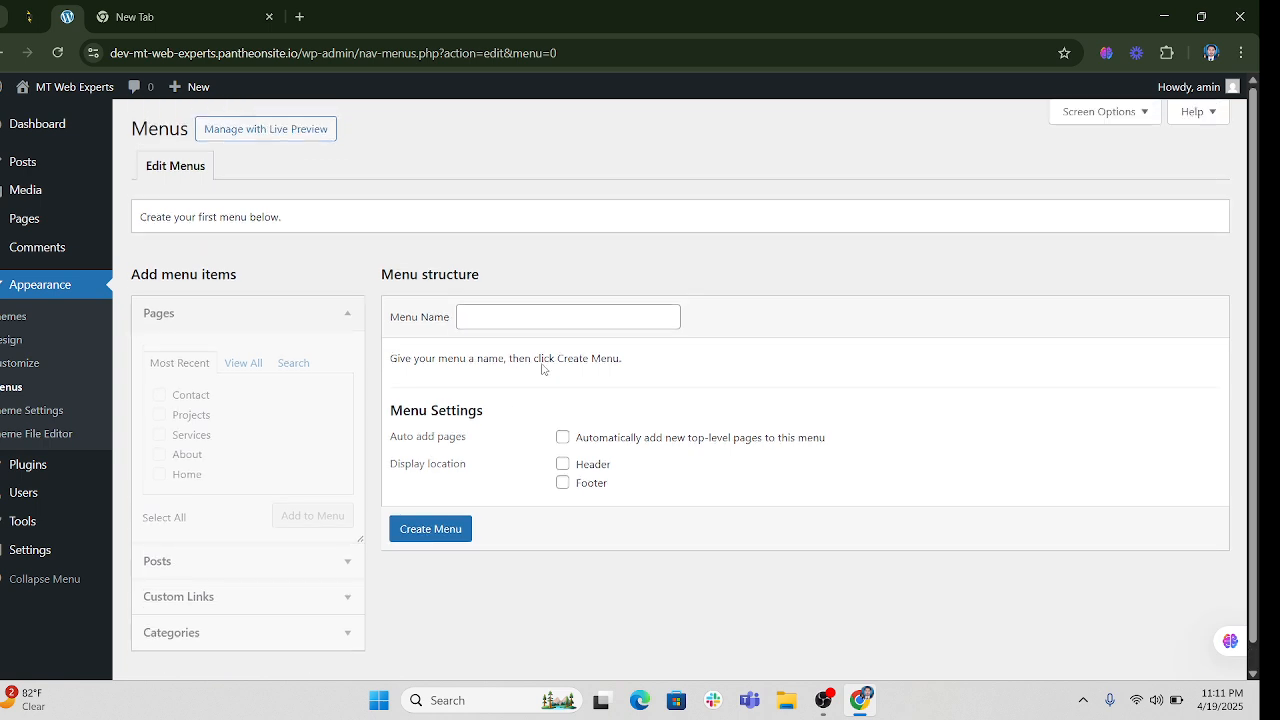
{"action": "left_click", "coordinate": [488, 319]}
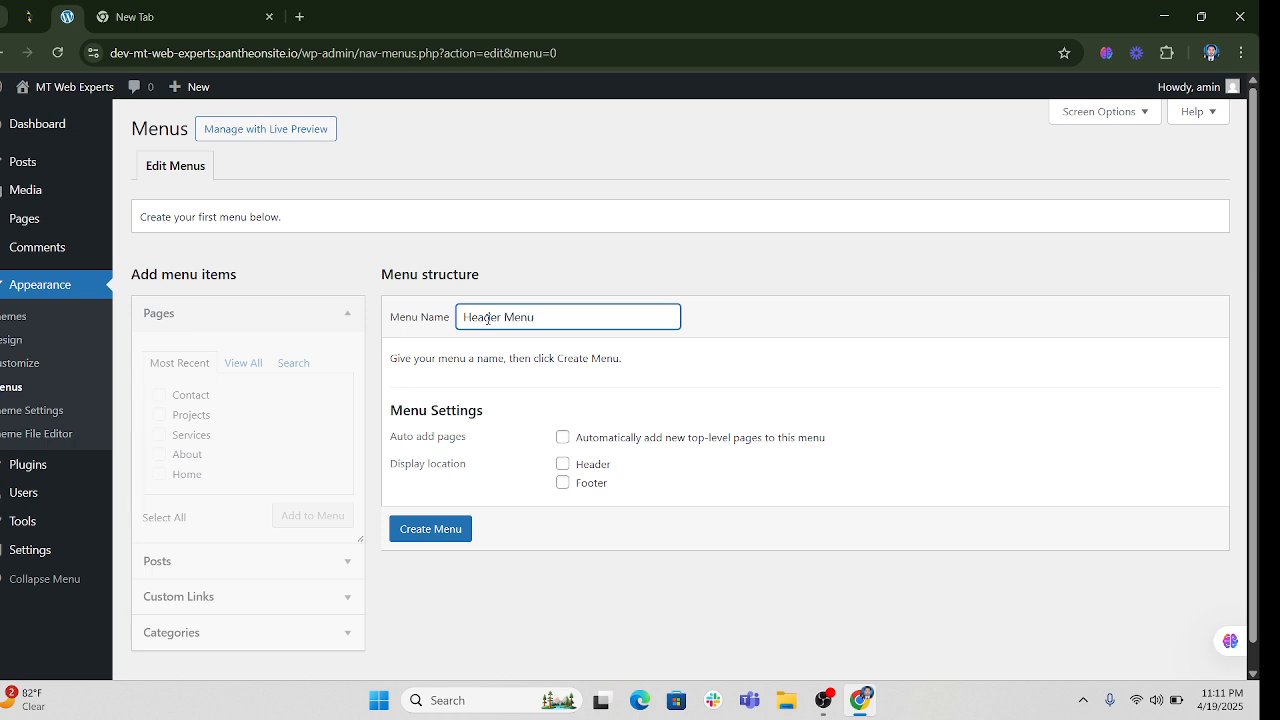
{"action": "left_click", "coordinate": [429, 530]}
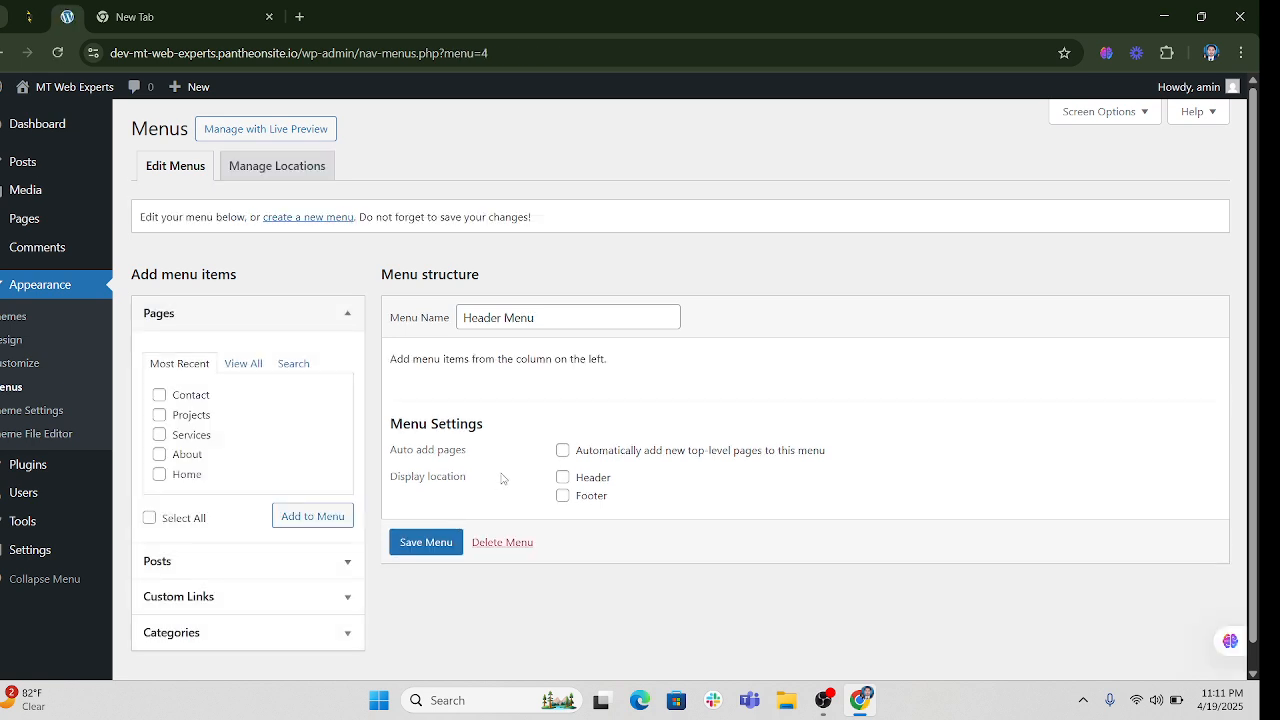
Assign the Header Menu to the Header display location and save it
{"action": "left_click_drag", "start_coordinate": [388, 476], "coordinate": [477, 481]}
{"action": "left_click", "coordinate": [433, 476]}
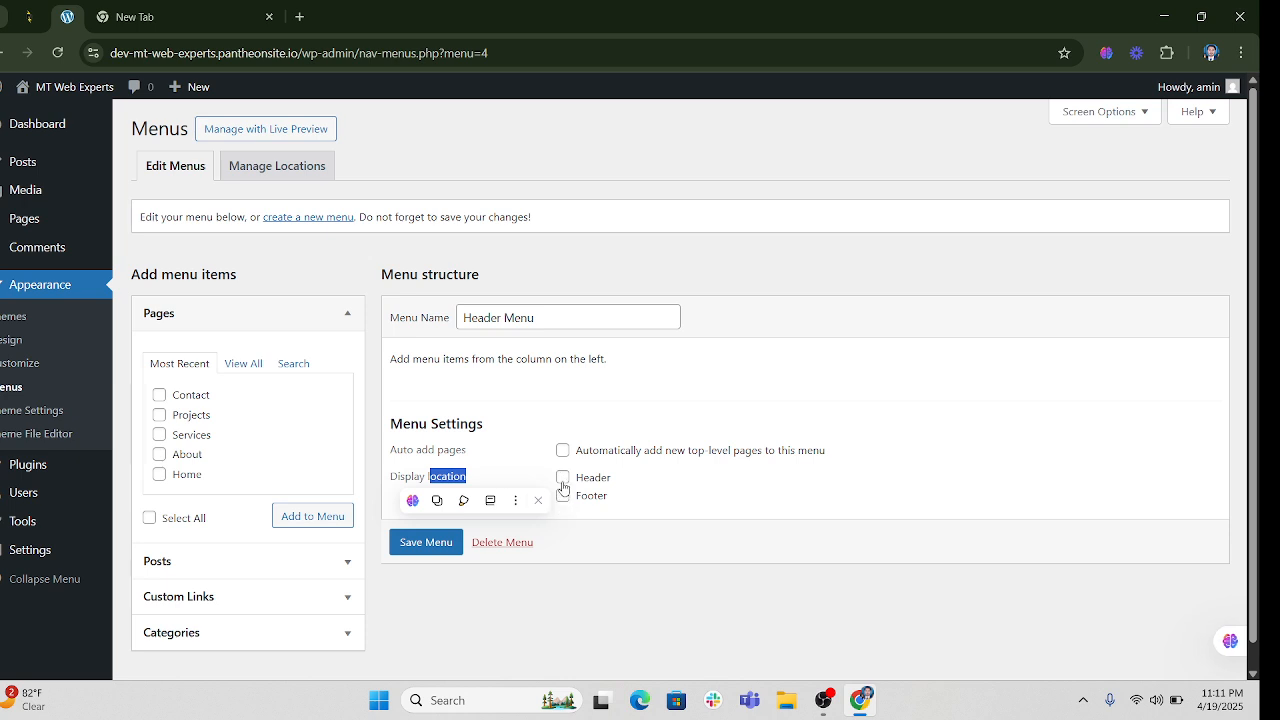
{"action": "left_click", "coordinate": [563, 478]}
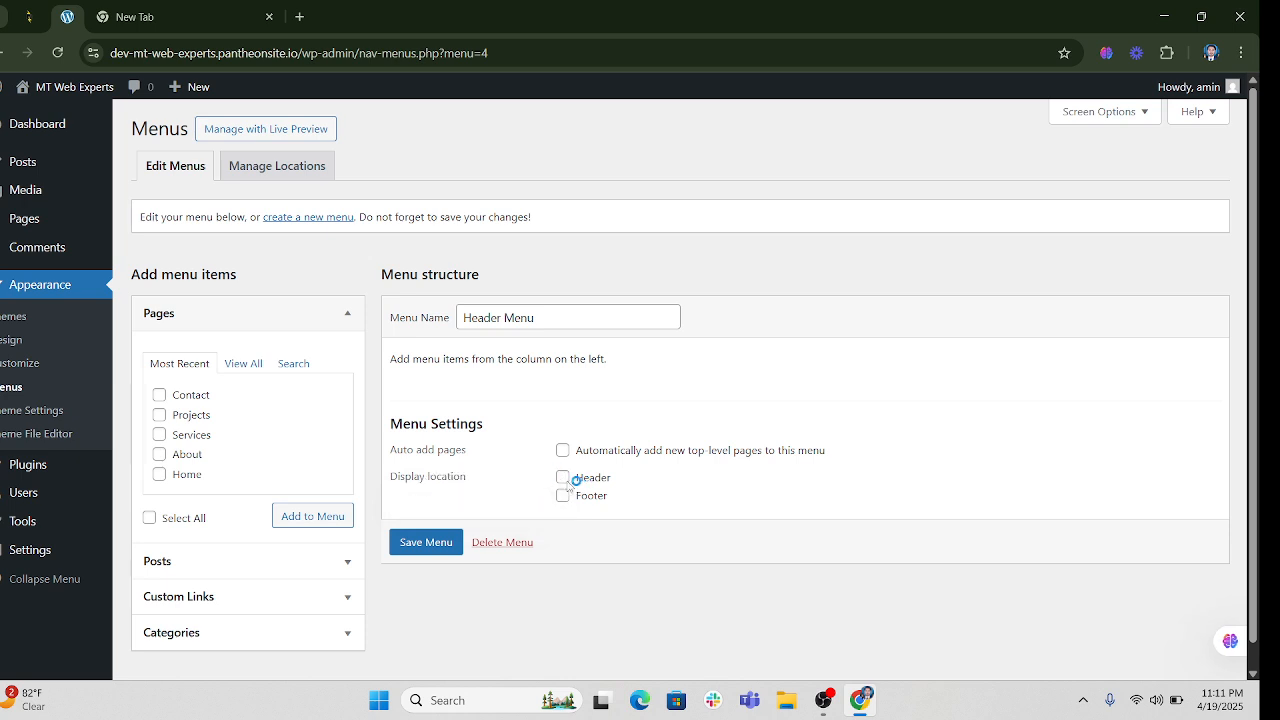
{"action": "left_click", "coordinate": [441, 544]}
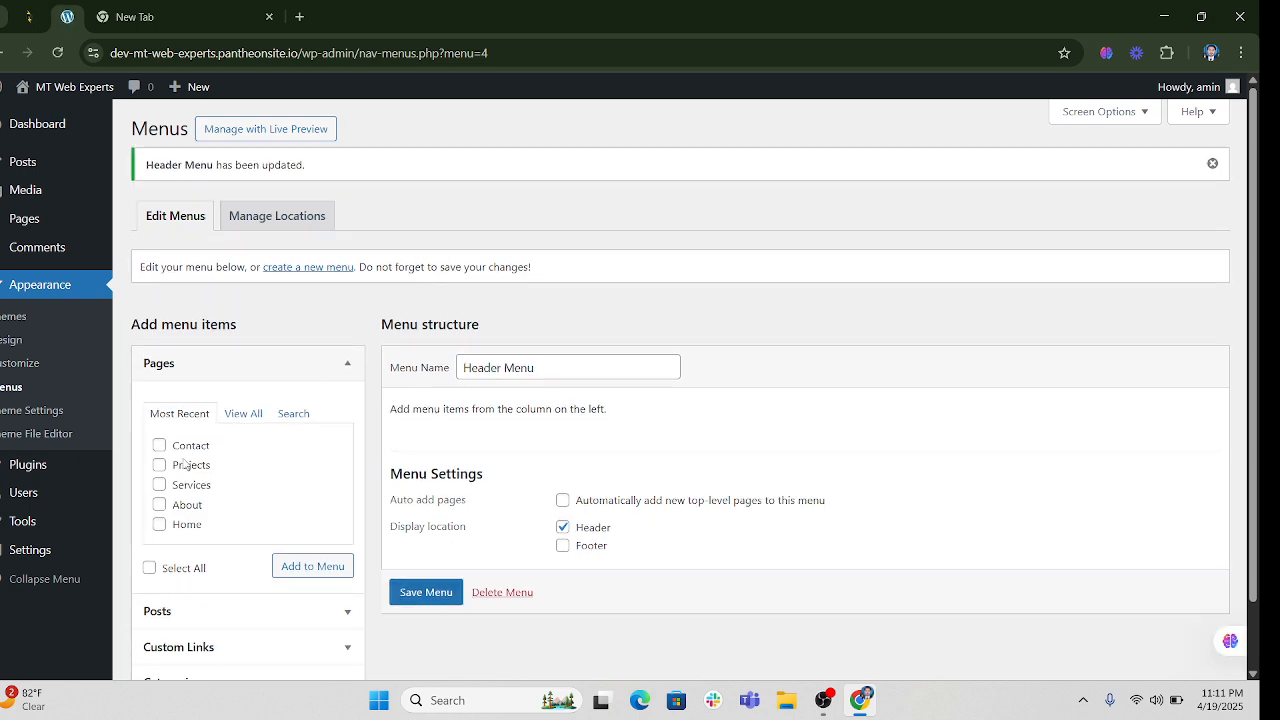
Add the Home, About, Services, Projects and Contact pages from the most recent pages to the Header Menu
{"action": "scroll", "coordinate": [184, 464], "scroll_direction": "down", "scroll_amount": 1}
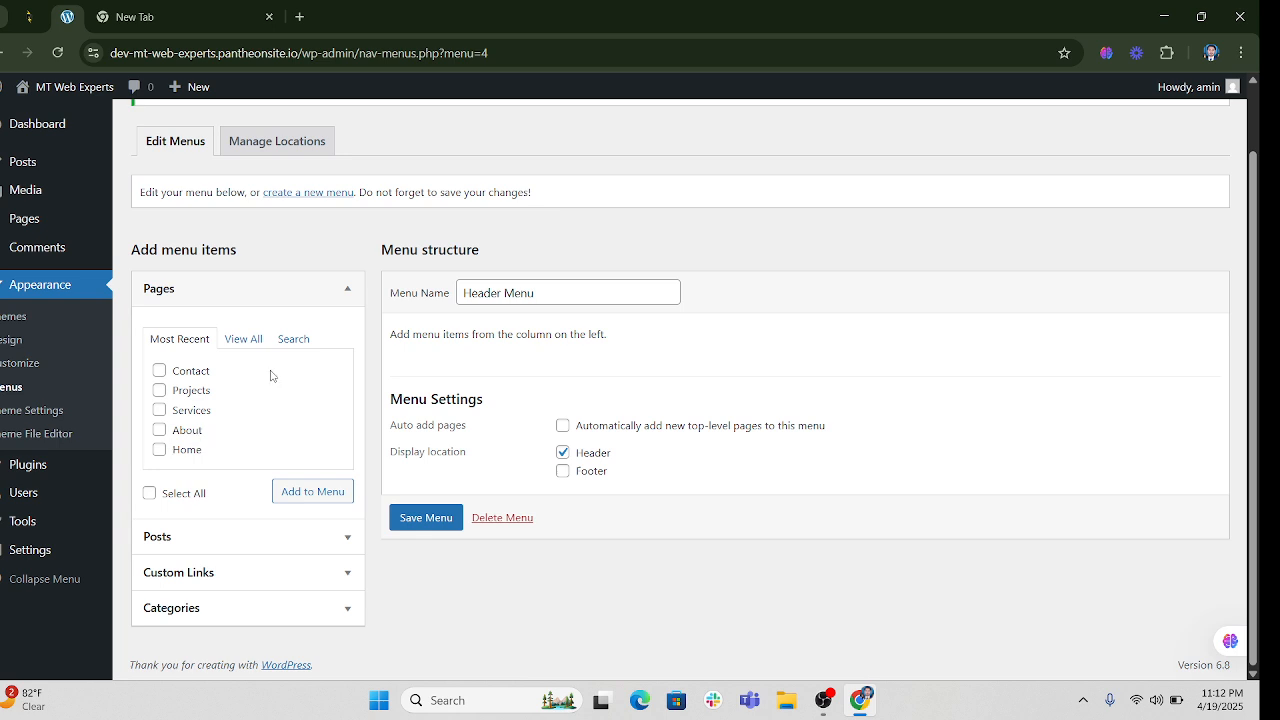
{"action": "left_click", "coordinate": [249, 343]}
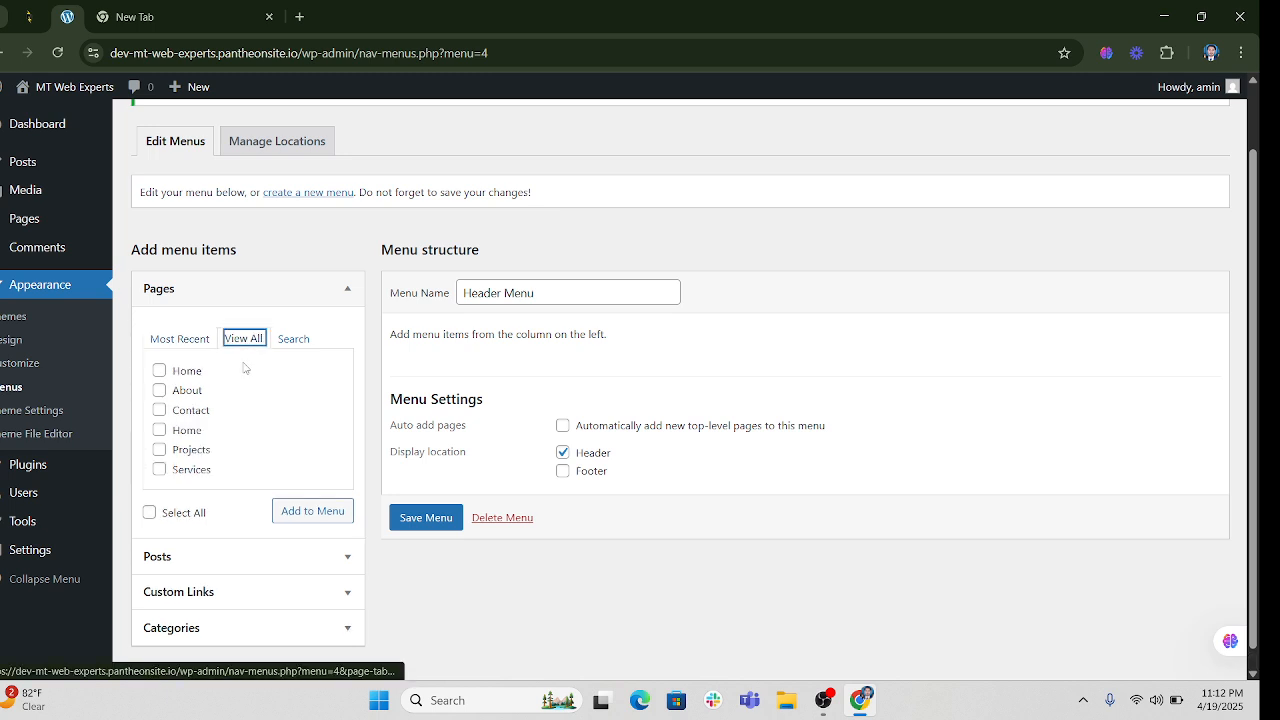
{"action": "left_click", "coordinate": [184, 346]}
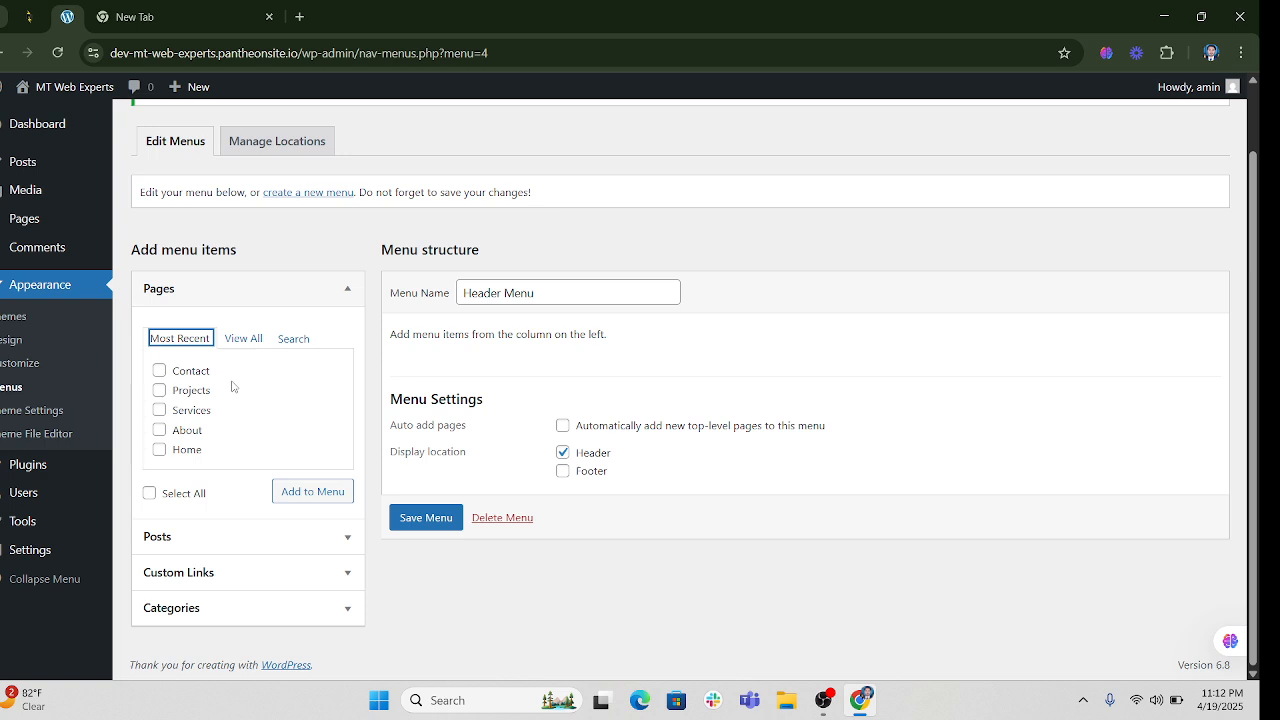
{"action": "left_click", "coordinate": [240, 345]}
{"action": "left_click", "coordinate": [182, 342]}
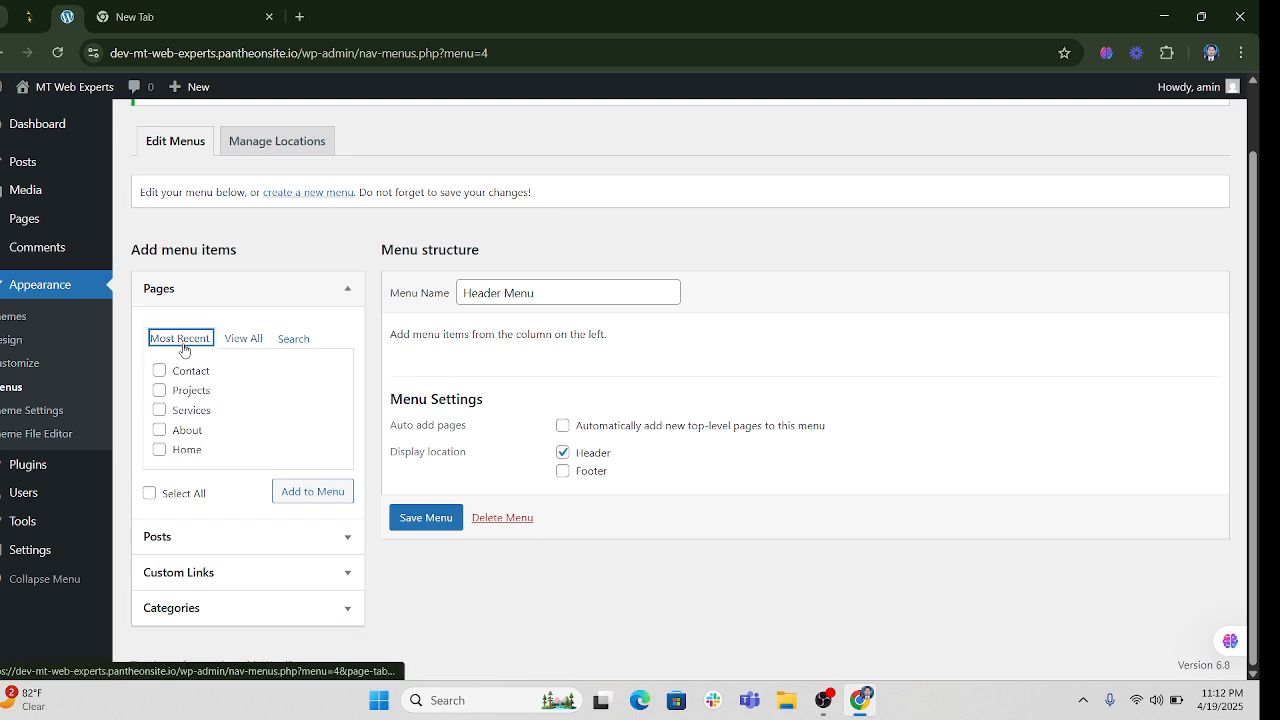
{"action": "left_click", "coordinate": [159, 449]}
{"action": "left_click", "coordinate": [159, 429]}
{"action": "left_click", "coordinate": [159, 409]}
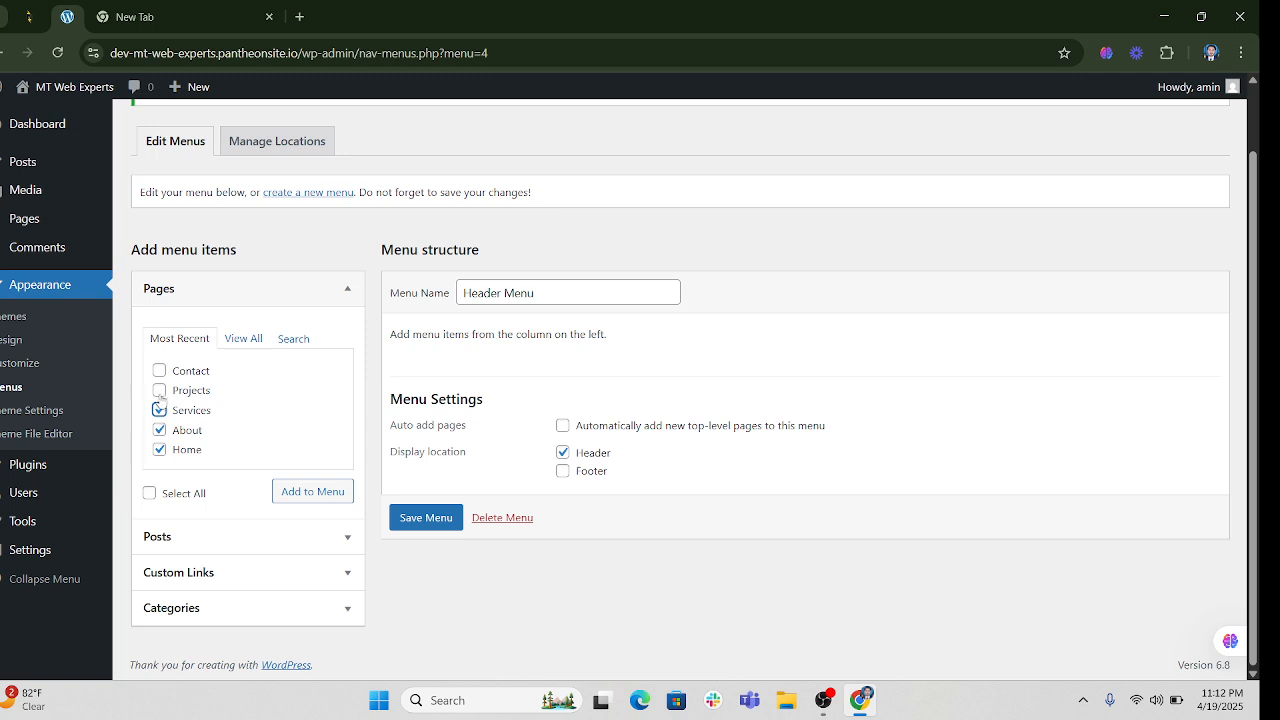
{"action": "left_click", "coordinate": [159, 390]}
{"action": "left_click", "coordinate": [159, 370]}
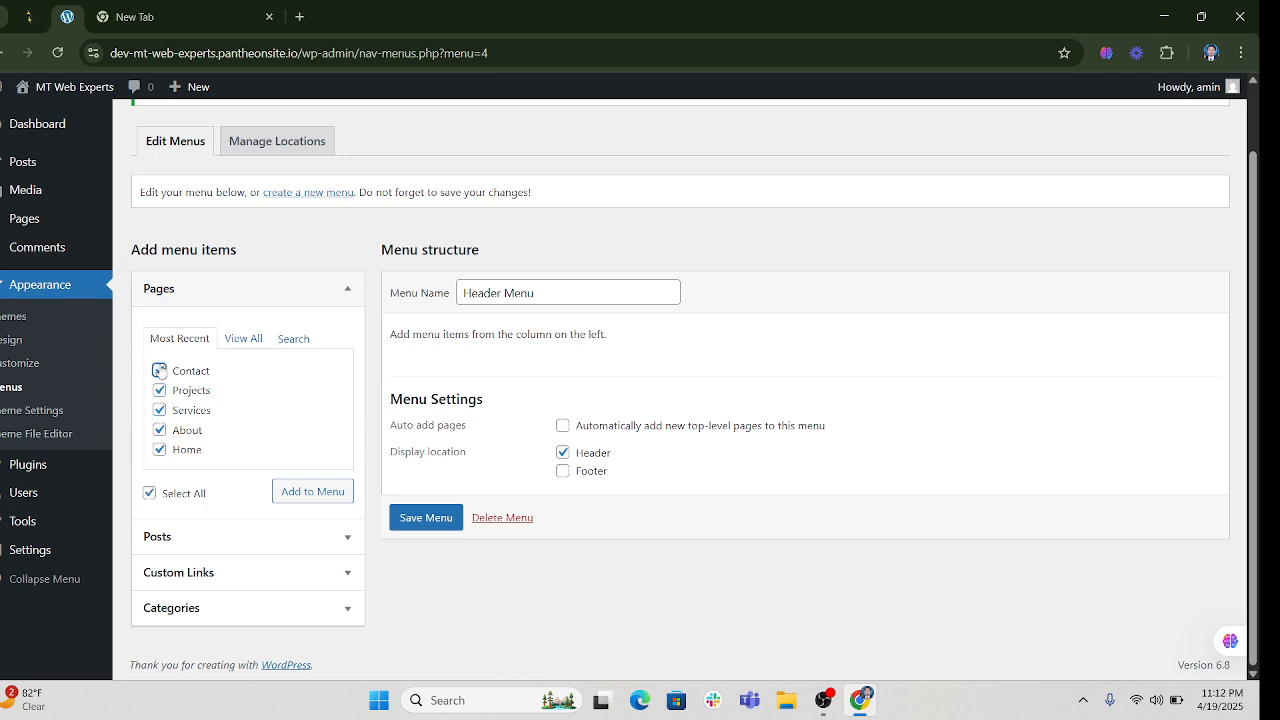
{"action": "left_click", "coordinate": [310, 491]}
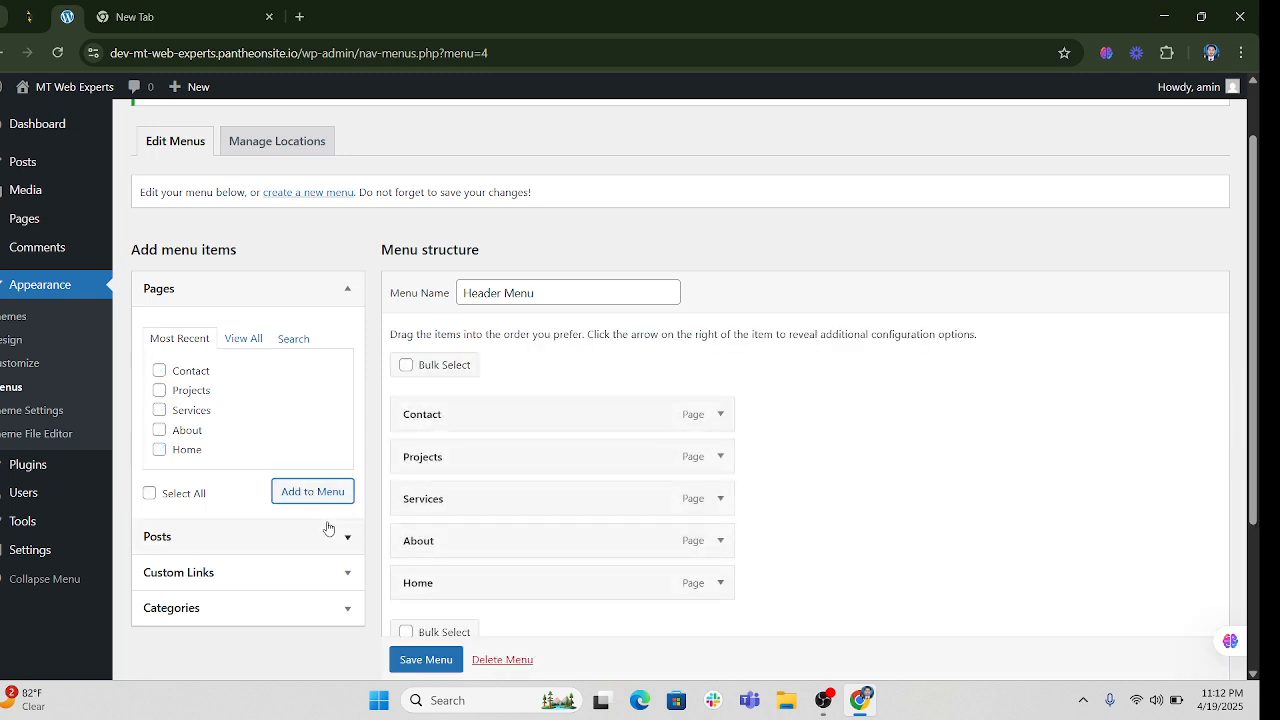
Reorder the menu items as Home, About, Services, Projects, Contact and save the Header Menu
{"action": "left_click_drag", "start_coordinate": [500, 591], "coordinate": [500, 409]}
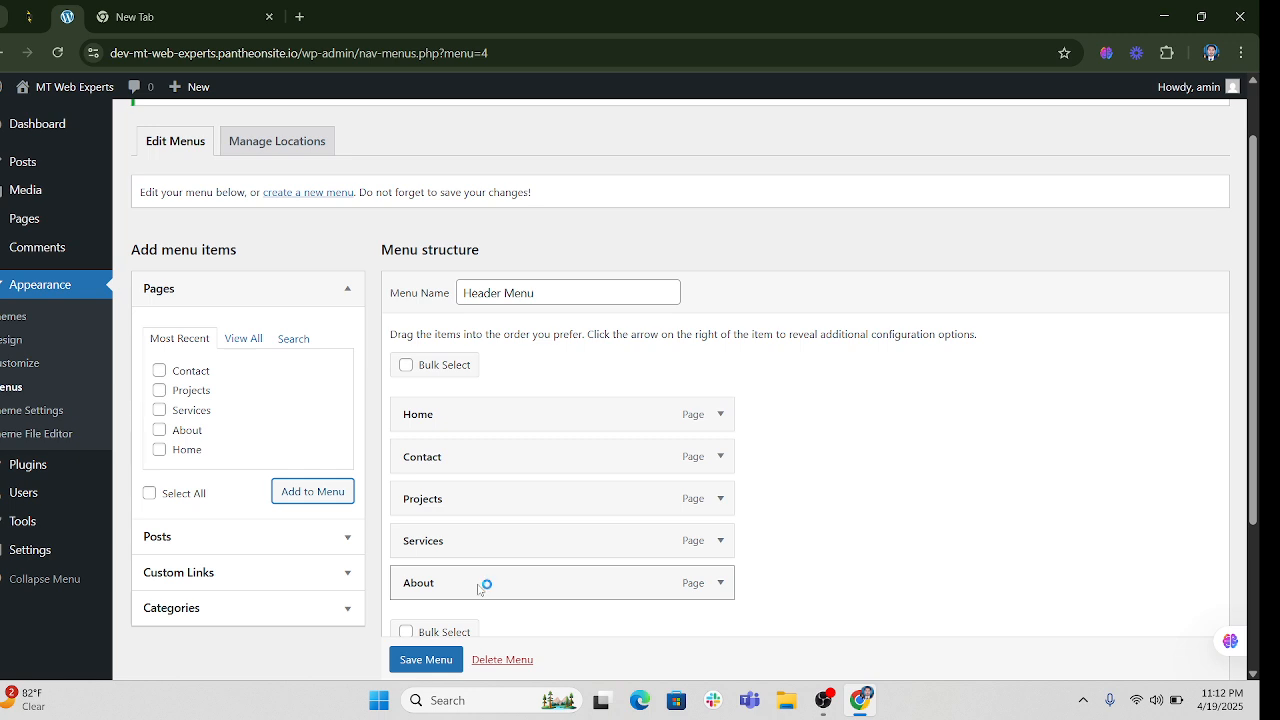
{"action": "left_click_drag", "start_coordinate": [486, 583], "coordinate": [477, 460]}
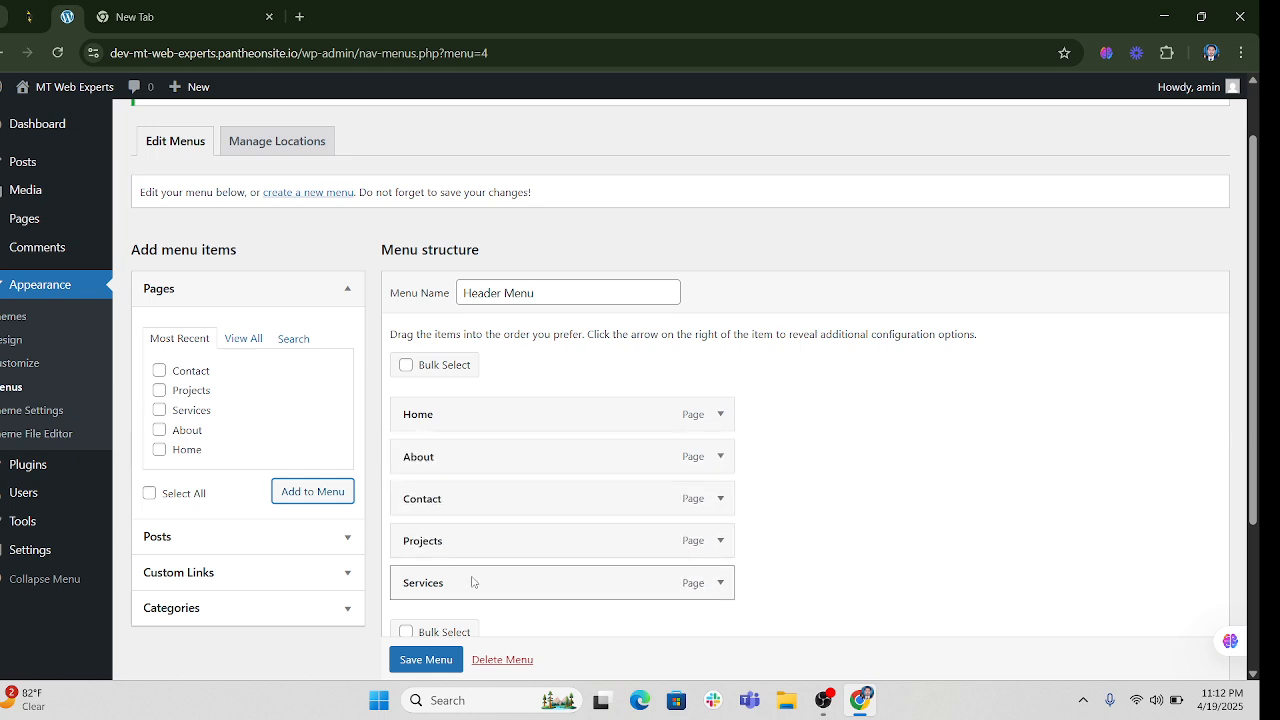
{"action": "left_click_drag", "start_coordinate": [471, 583], "coordinate": [450, 545]}
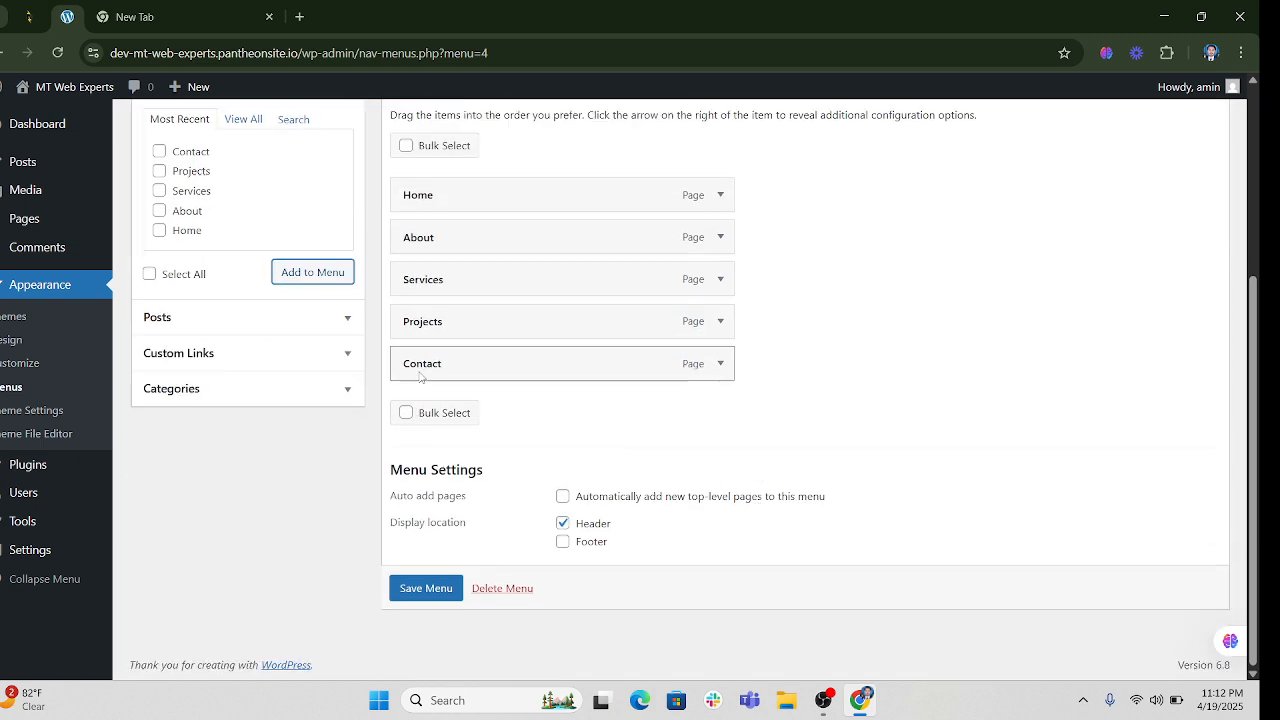
{"action": "left_click", "coordinate": [420, 593]}
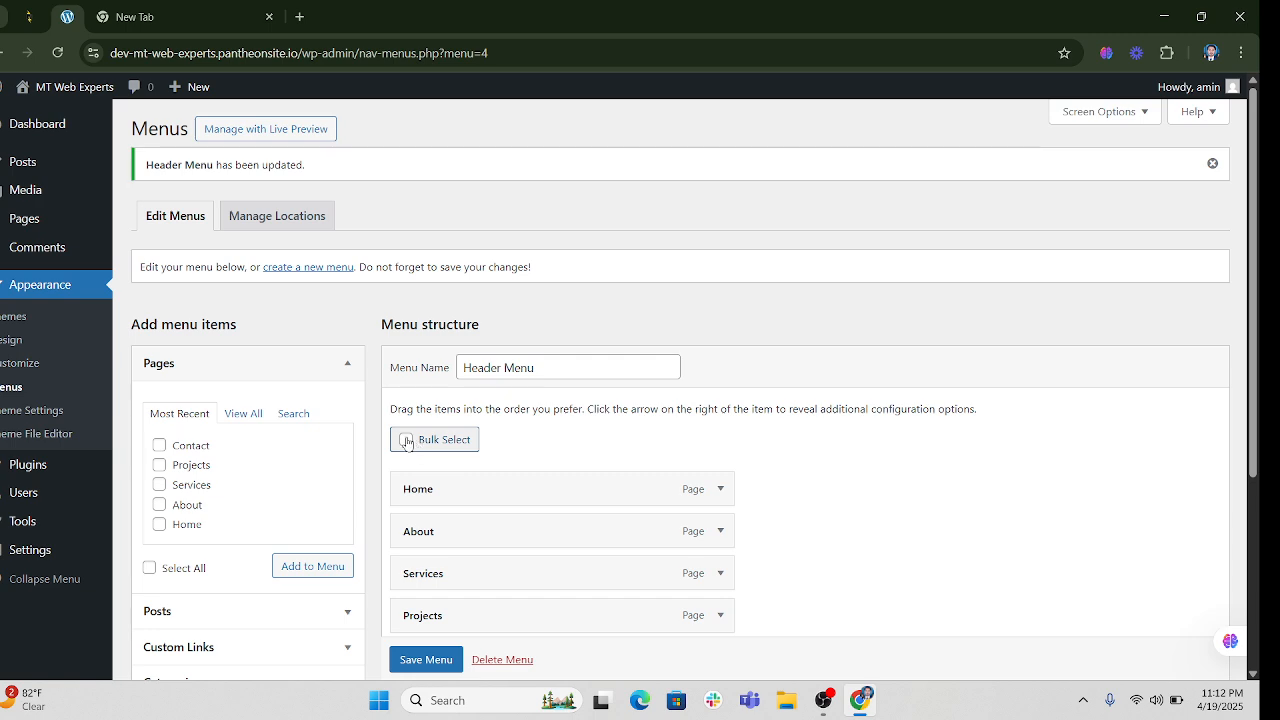
{"action": "scroll", "coordinate": [474, 423], "scroll_direction": "down", "scroll_amount": 3}
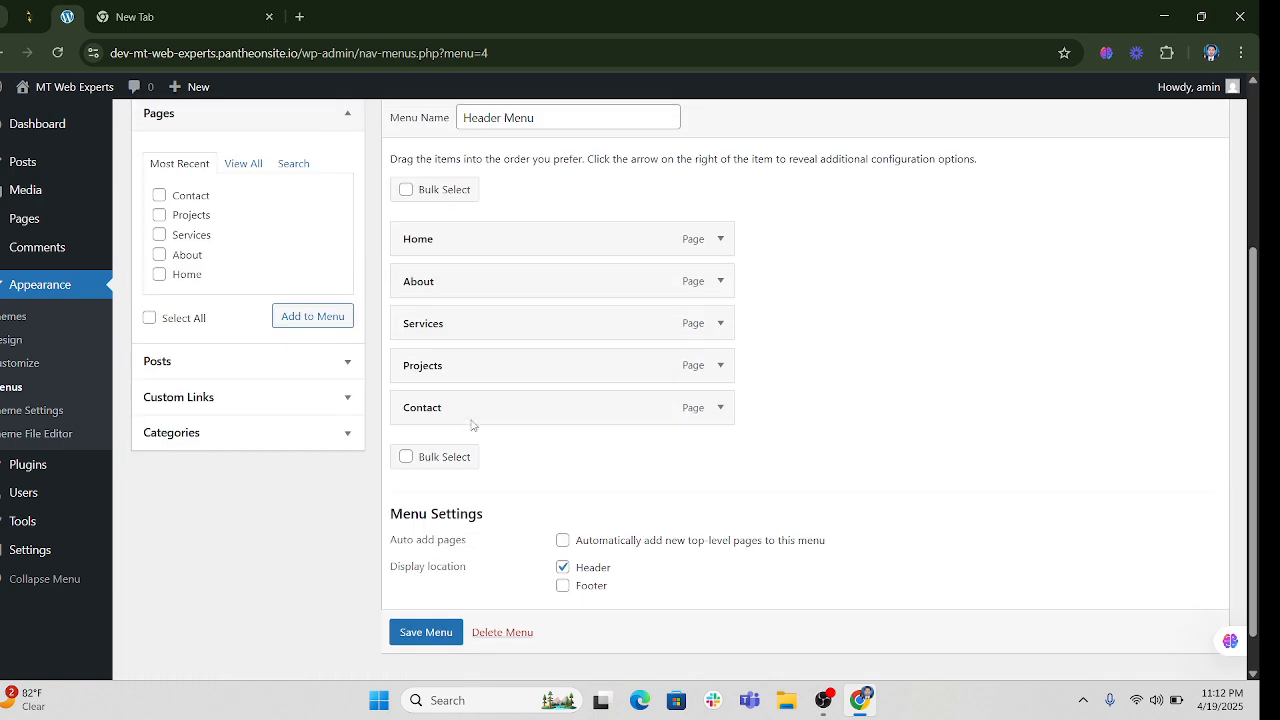
{"action": "scroll", "coordinate": [474, 423], "scroll_direction": "up", "scroll_amount": 3}
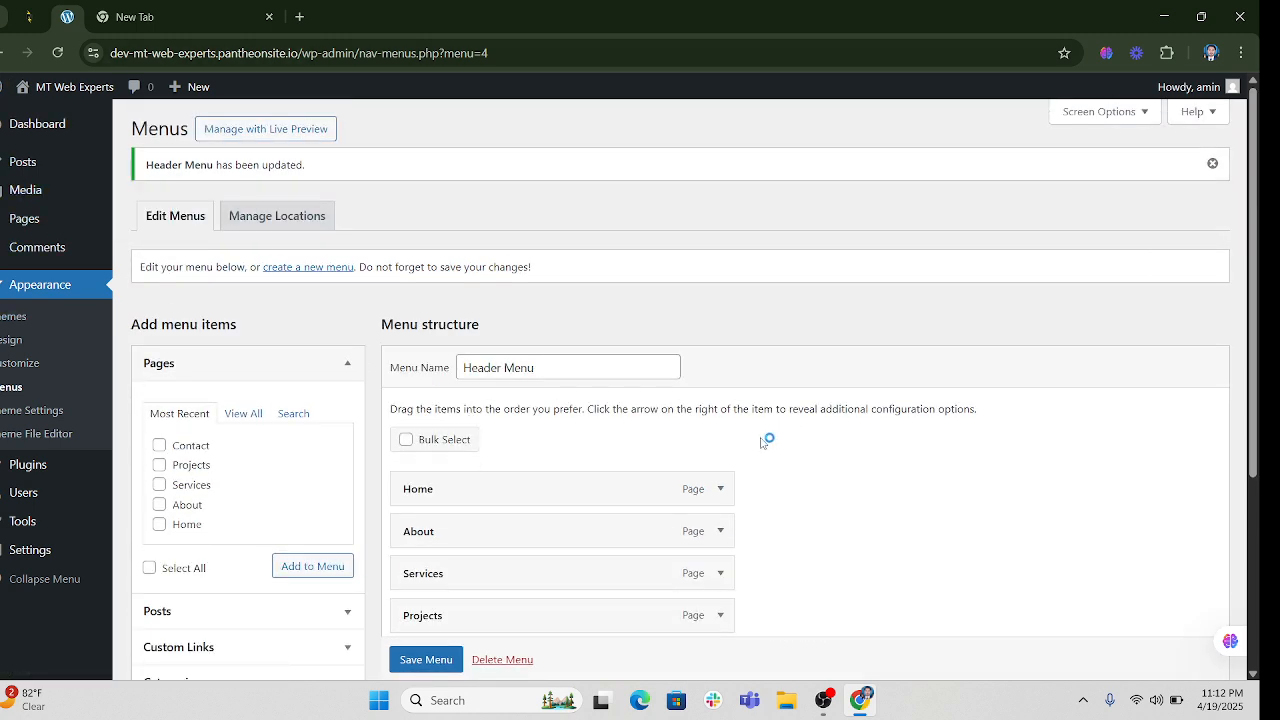
{"action": "scroll", "coordinate": [760, 441], "scroll_direction": "down", "scroll_amount": 3}
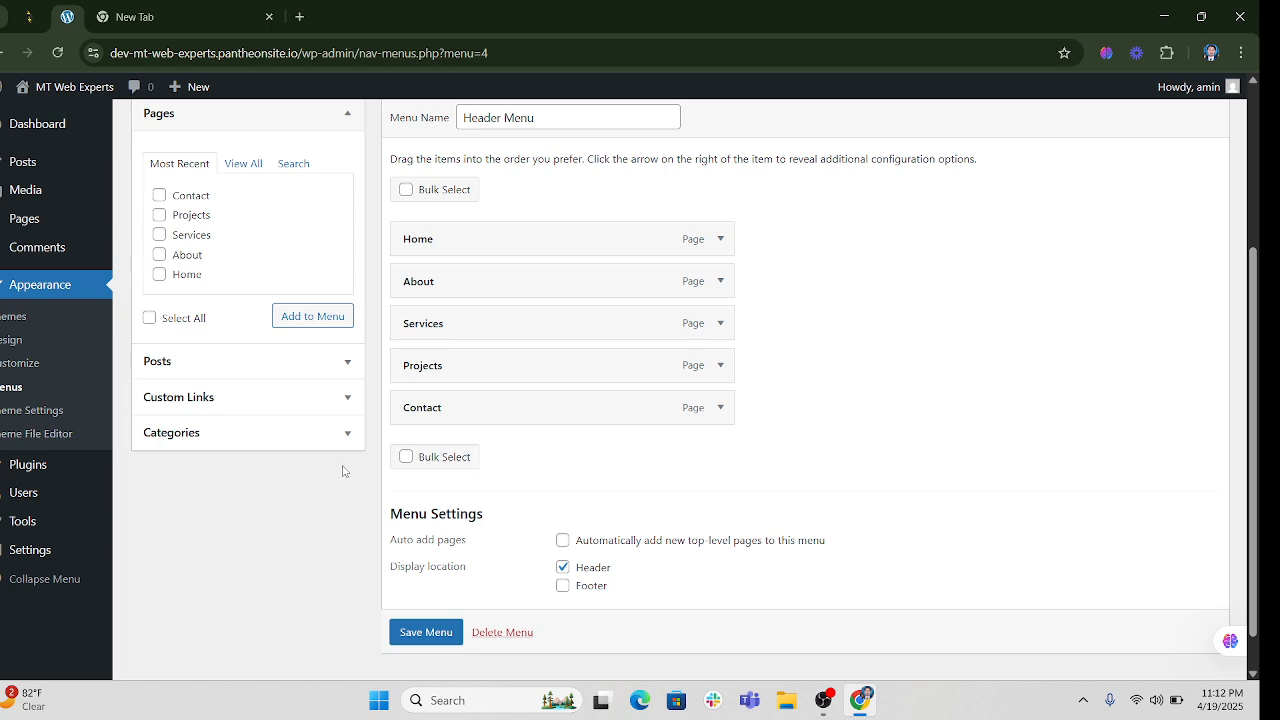
{"action": "scroll", "coordinate": [343, 471], "scroll_direction": "up", "scroll_amount": 2}
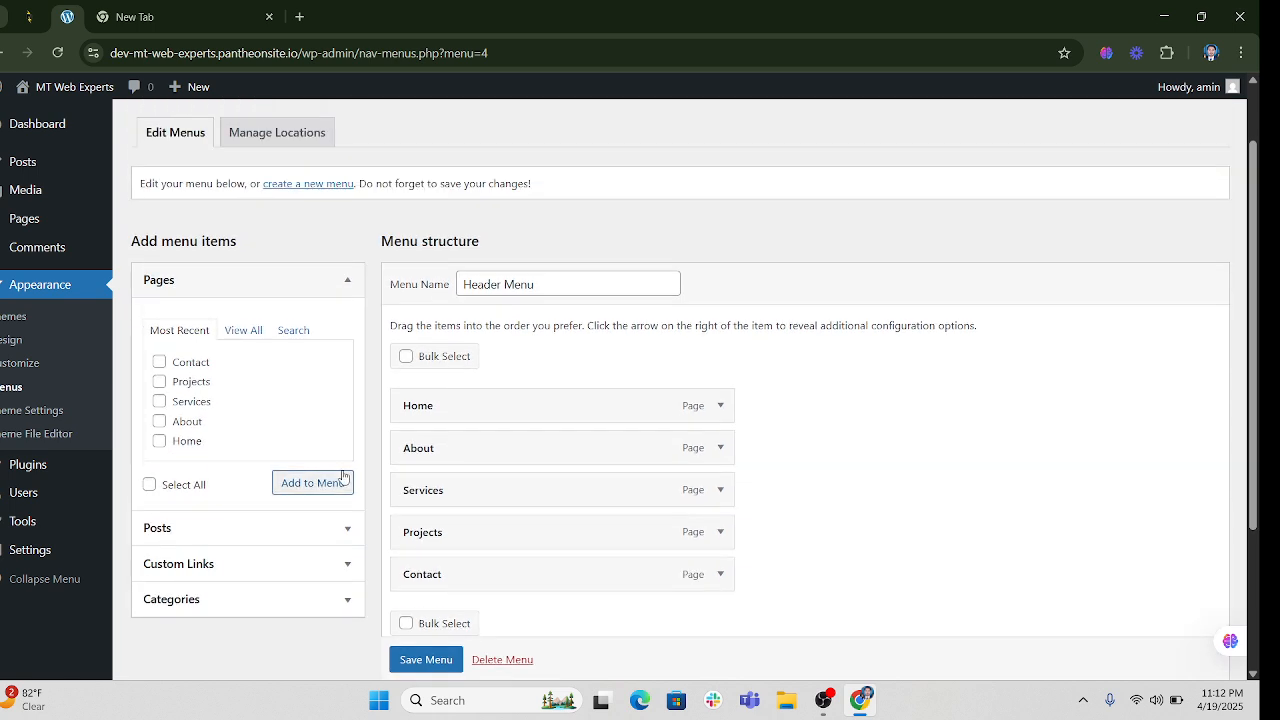
Search for new plugins with "elemntor", and install and activate Elementor Website Builder
{"action": "mouse_move", "coordinate": [28, 468]}
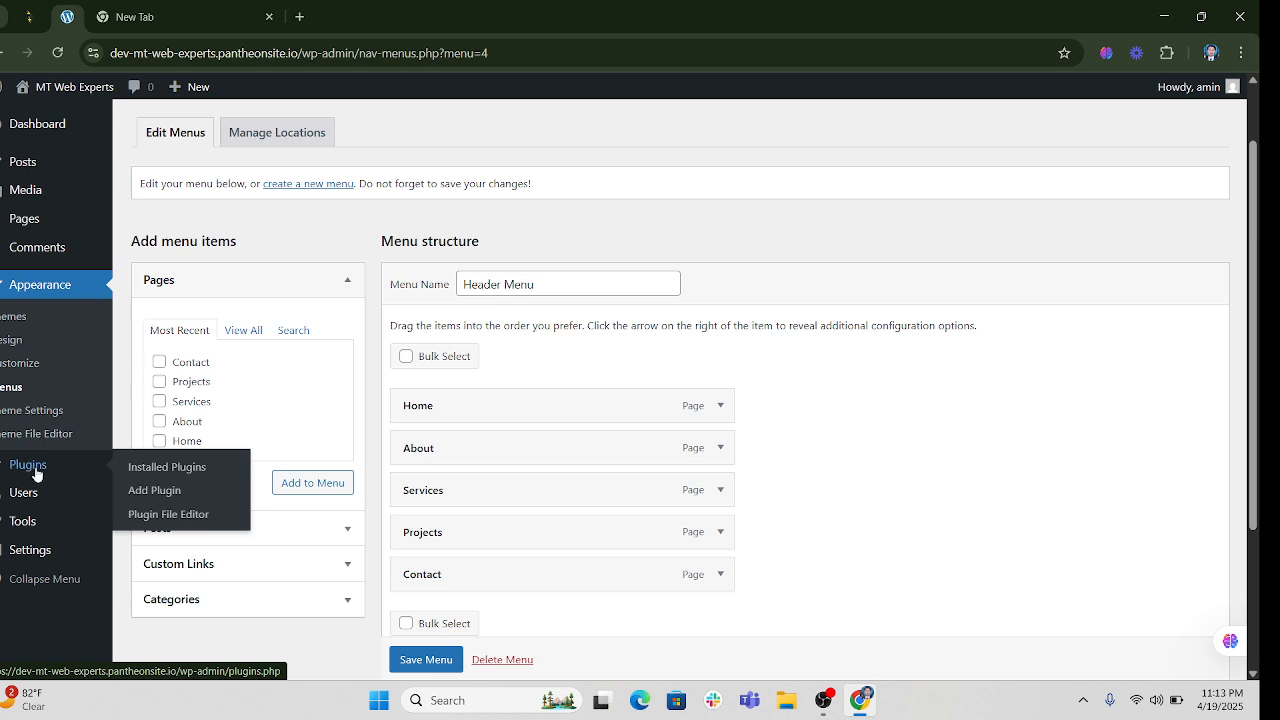
{"action": "left_click", "coordinate": [163, 497]}
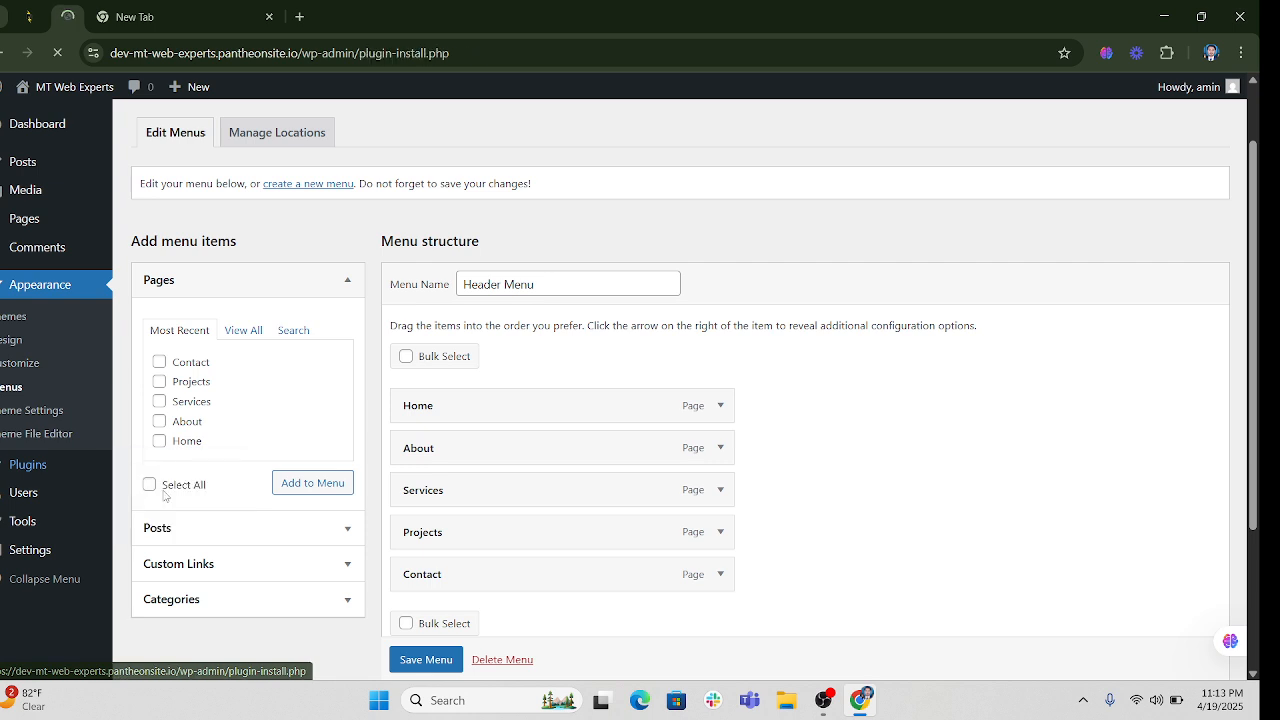
{"action": "left_click", "coordinate": [971, 176]}
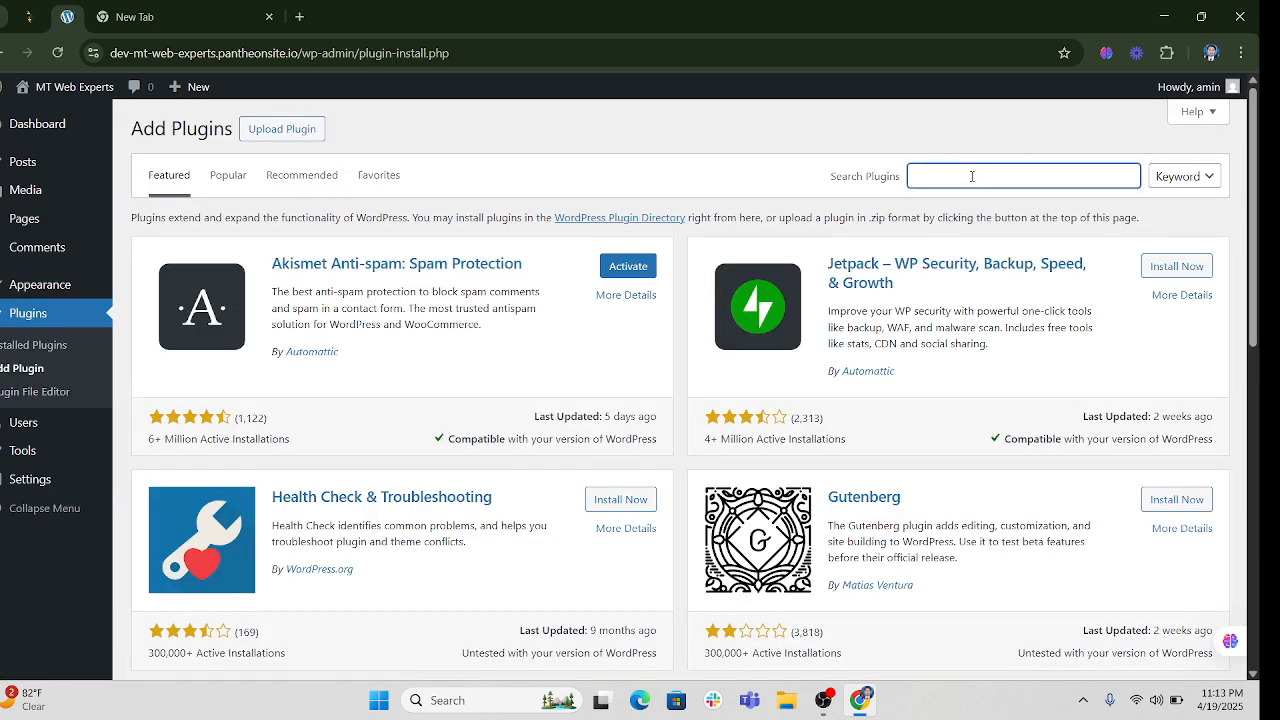
{"action": "type", "text": "elemntor"}
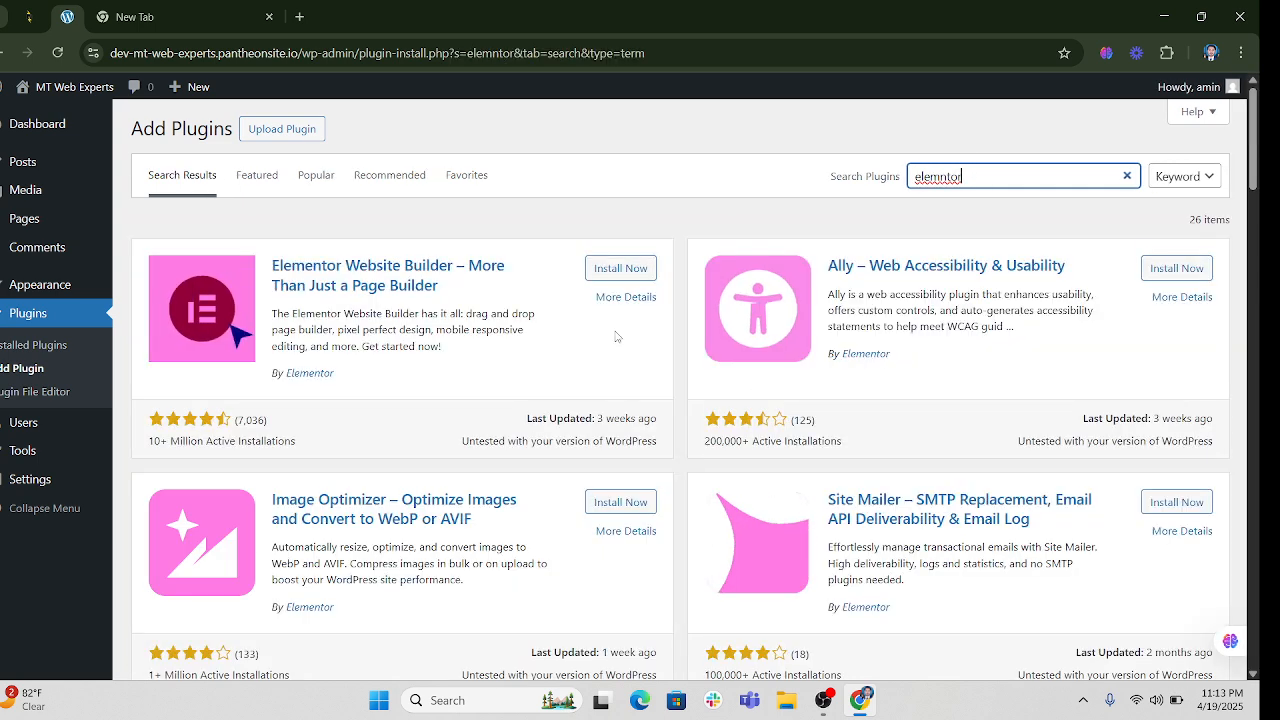
{"action": "left_click", "coordinate": [620, 270]}
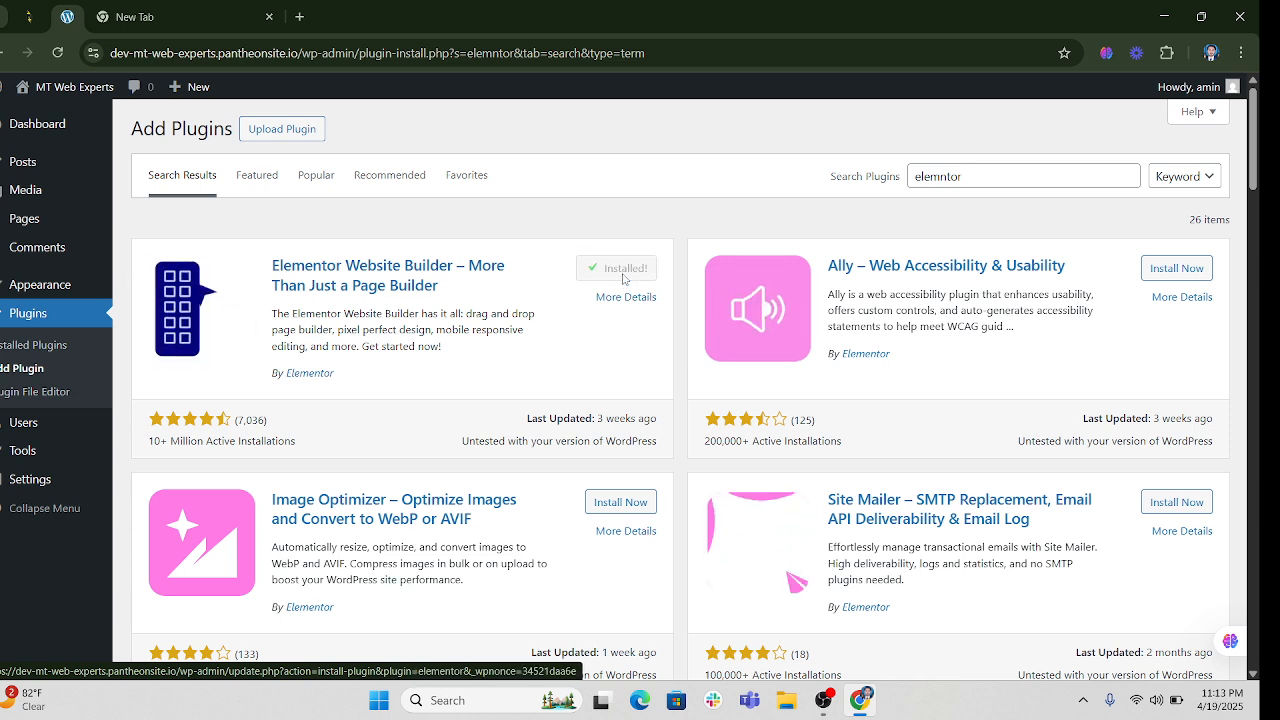
{"action": "left_click", "coordinate": [625, 271]}
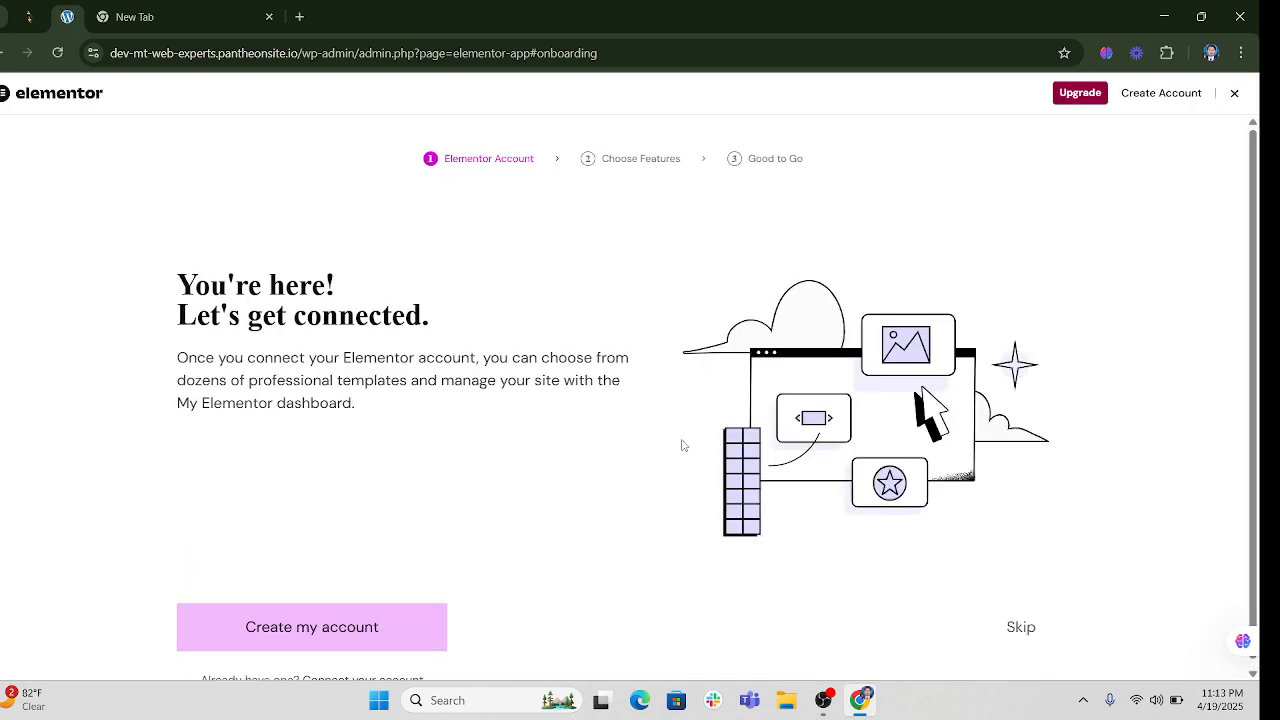
Skip all of Elementor's onboarding steps and dismiss the AI notification in the editor that opens
{"action": "scroll", "coordinate": [670, 450], "scroll_direction": "down", "scroll_amount": 1}
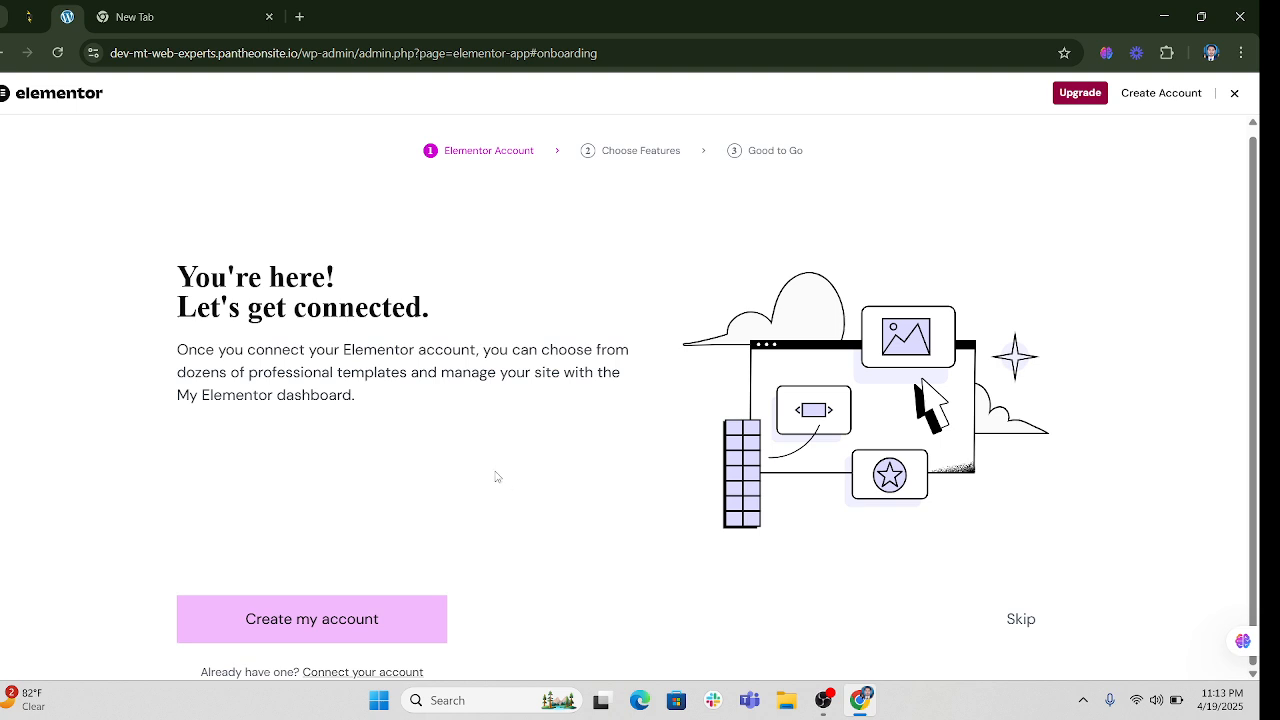
{"action": "left_click", "coordinate": [1021, 619]}
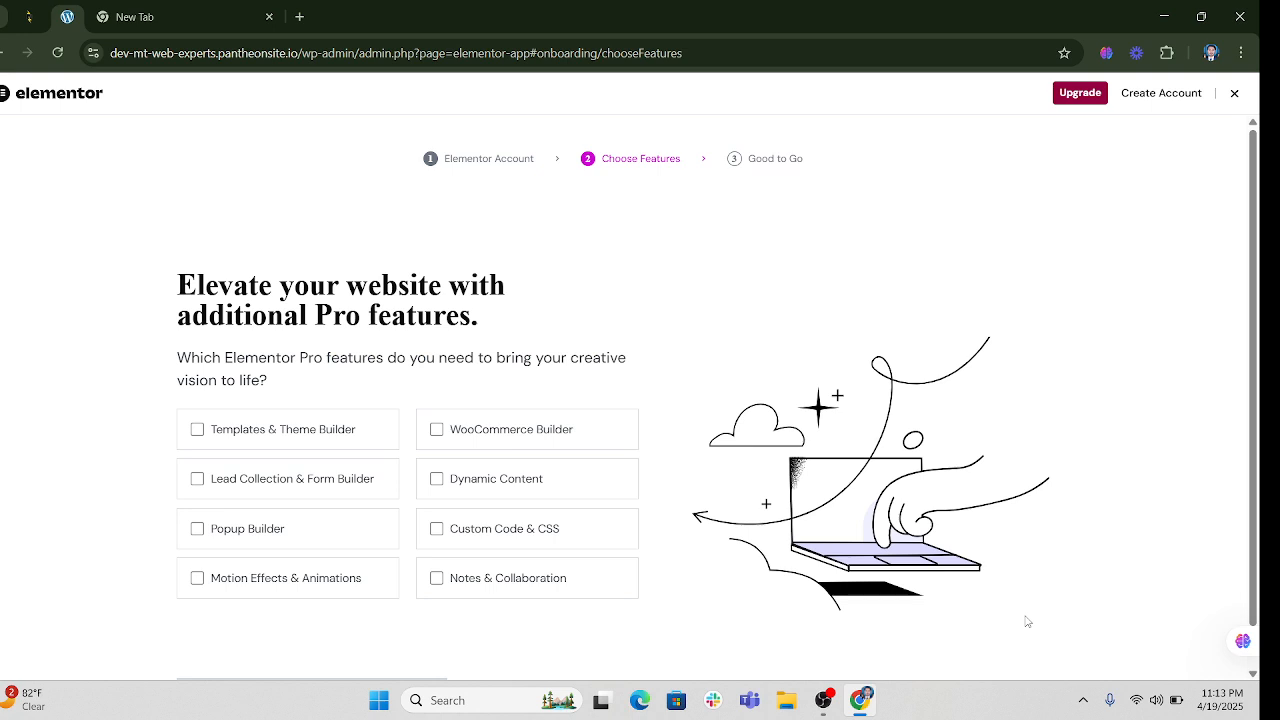
{"action": "scroll", "coordinate": [898, 551], "scroll_direction": "down", "scroll_amount": 1}
{"action": "left_click", "coordinate": [1031, 660]}
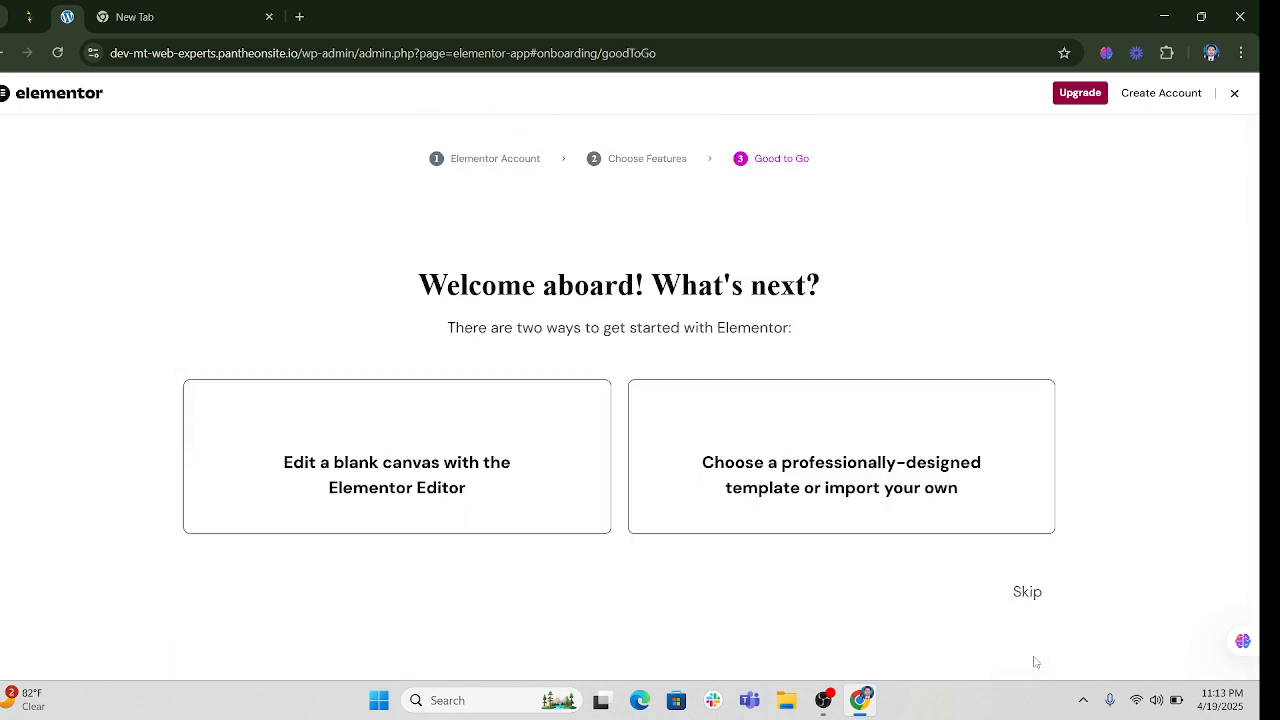
{"action": "scroll", "coordinate": [1032, 601], "scroll_direction": "down", "scroll_amount": 1}
{"action": "left_click", "coordinate": [1021, 662]}
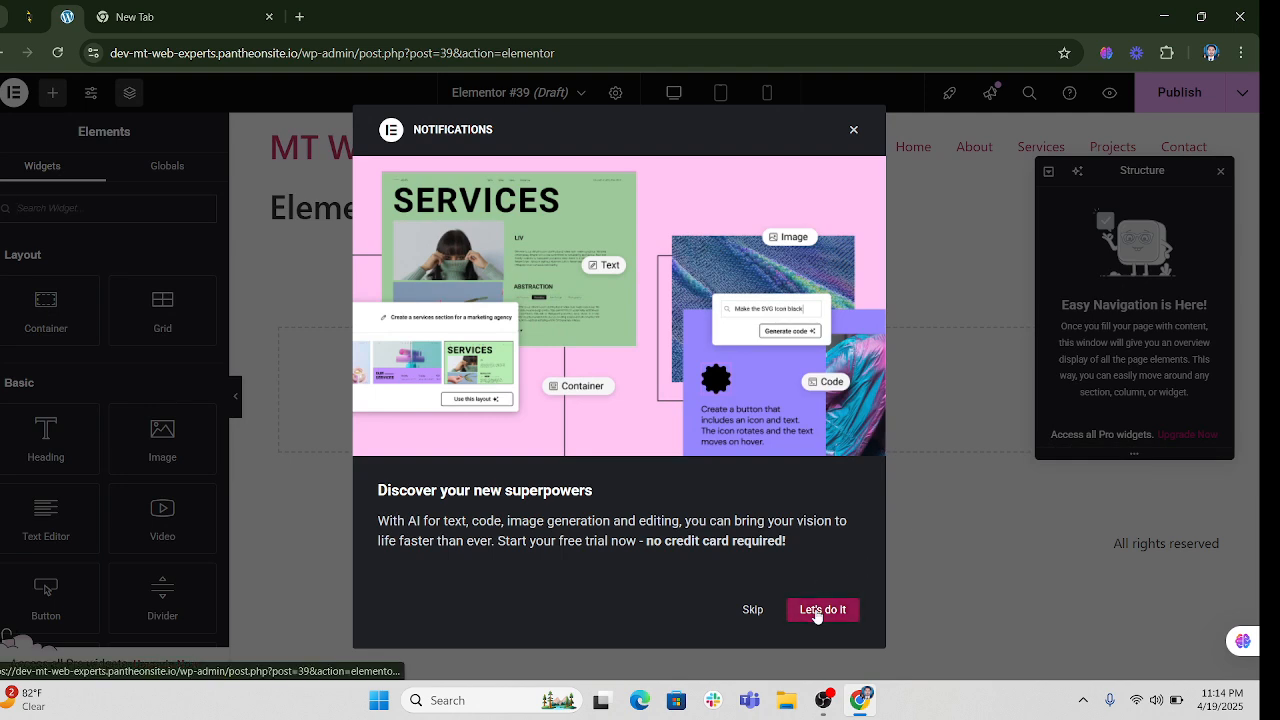
{"action": "left_click", "coordinate": [752, 611]}
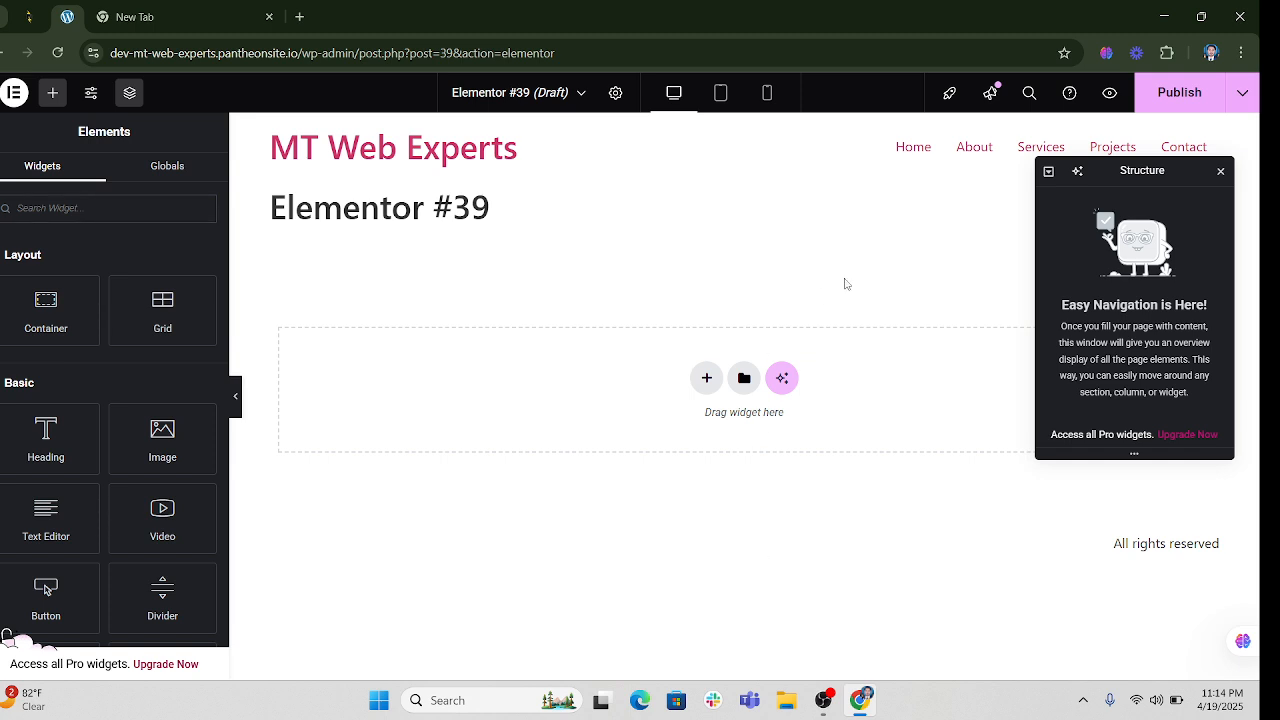
Close the Structure panel and leave the Elementor editor and its onboarding for the WordPress dashboard
{"action": "left_click", "coordinate": [1221, 171]}
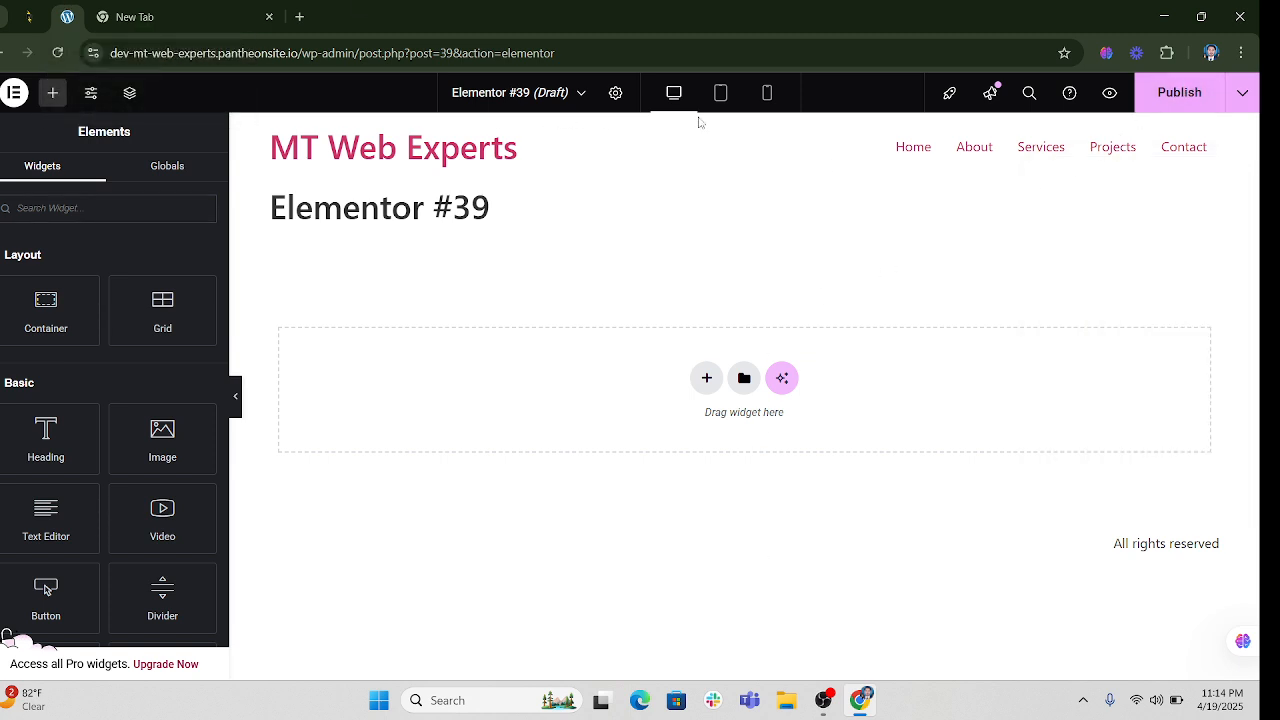
{"action": "left_click", "coordinate": [16, 99]}
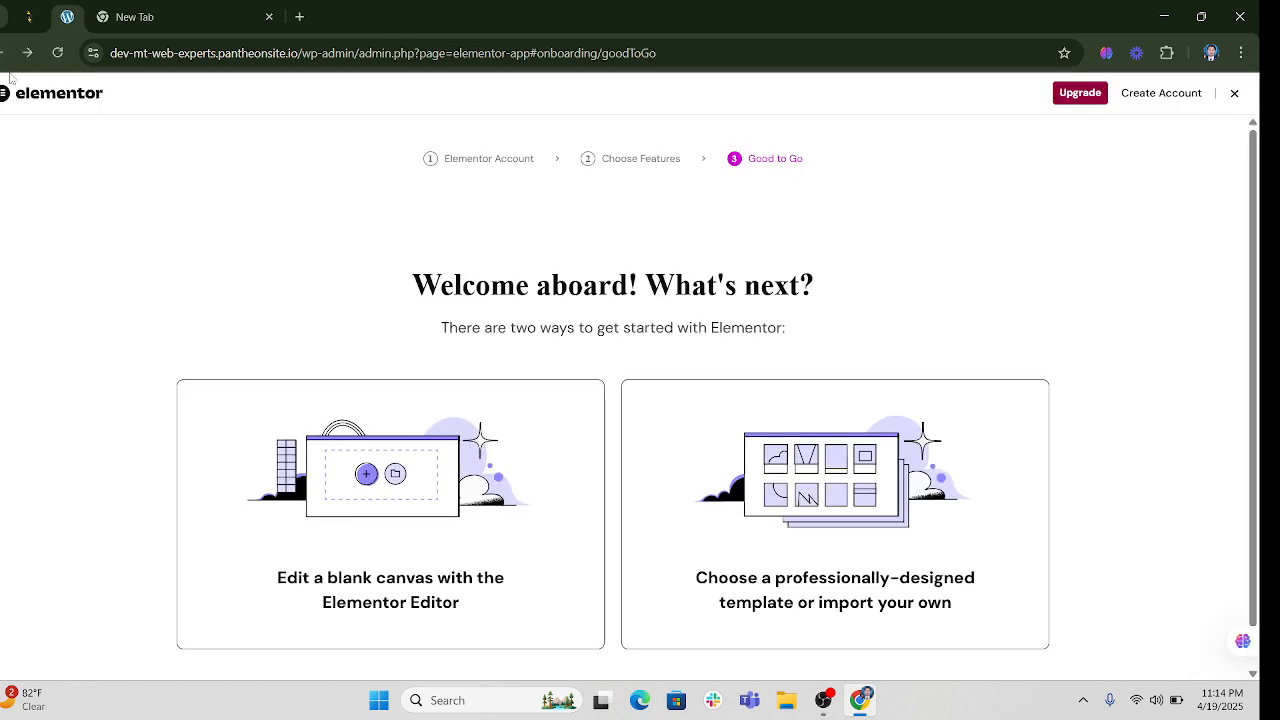
{"action": "left_click", "coordinate": [1234, 92]}
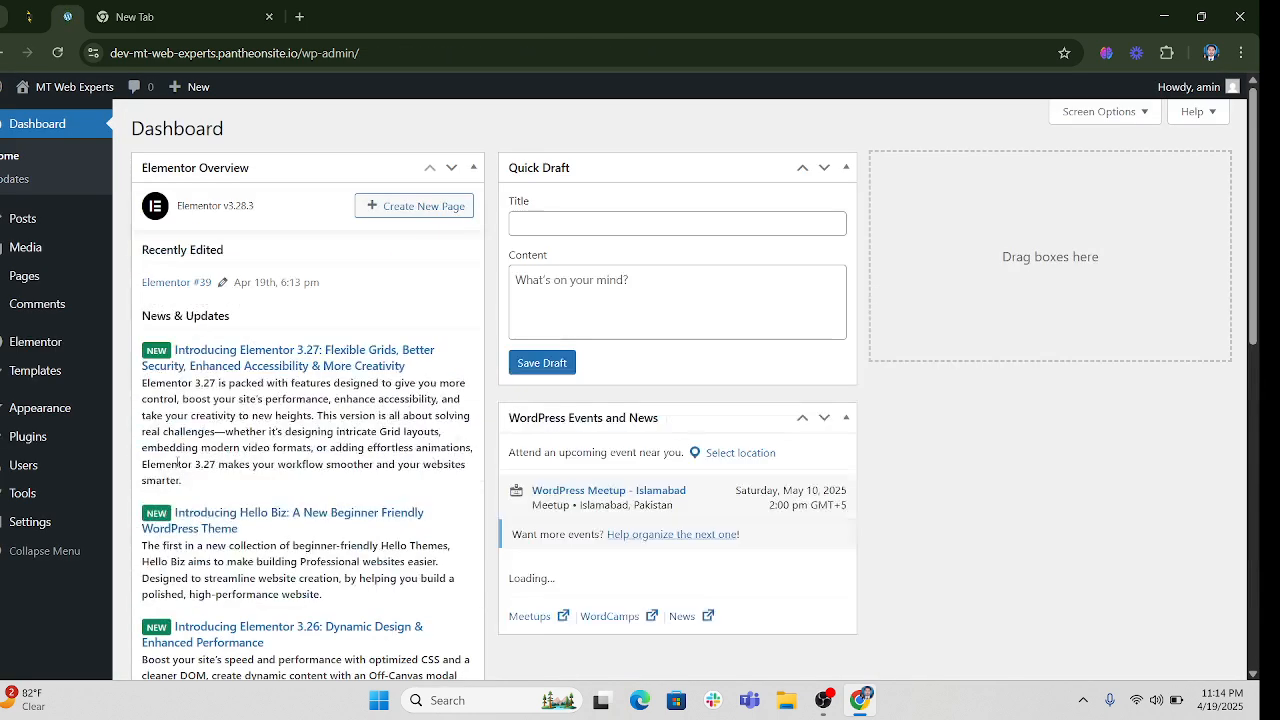
Start a new menu on the site's menu management page and name it Footer Menu
{"action": "mouse_move", "coordinate": [32, 345]}
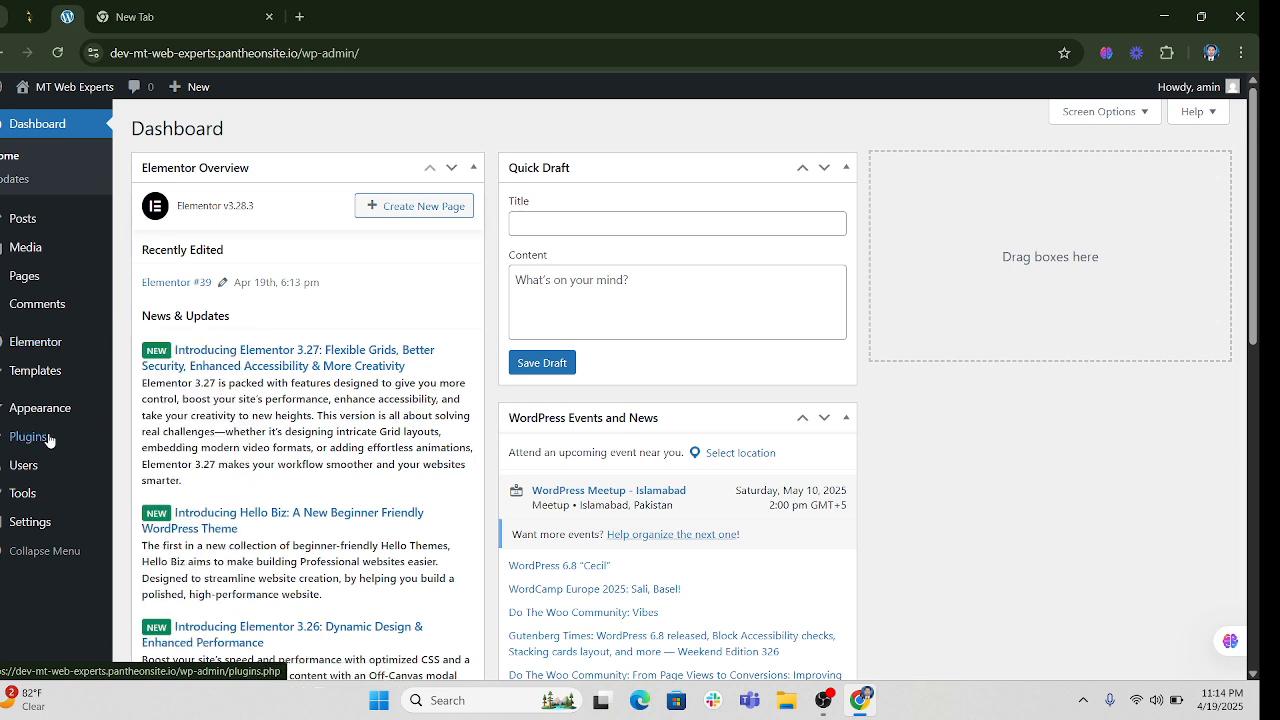
{"action": "mouse_move", "coordinate": [46, 415]}
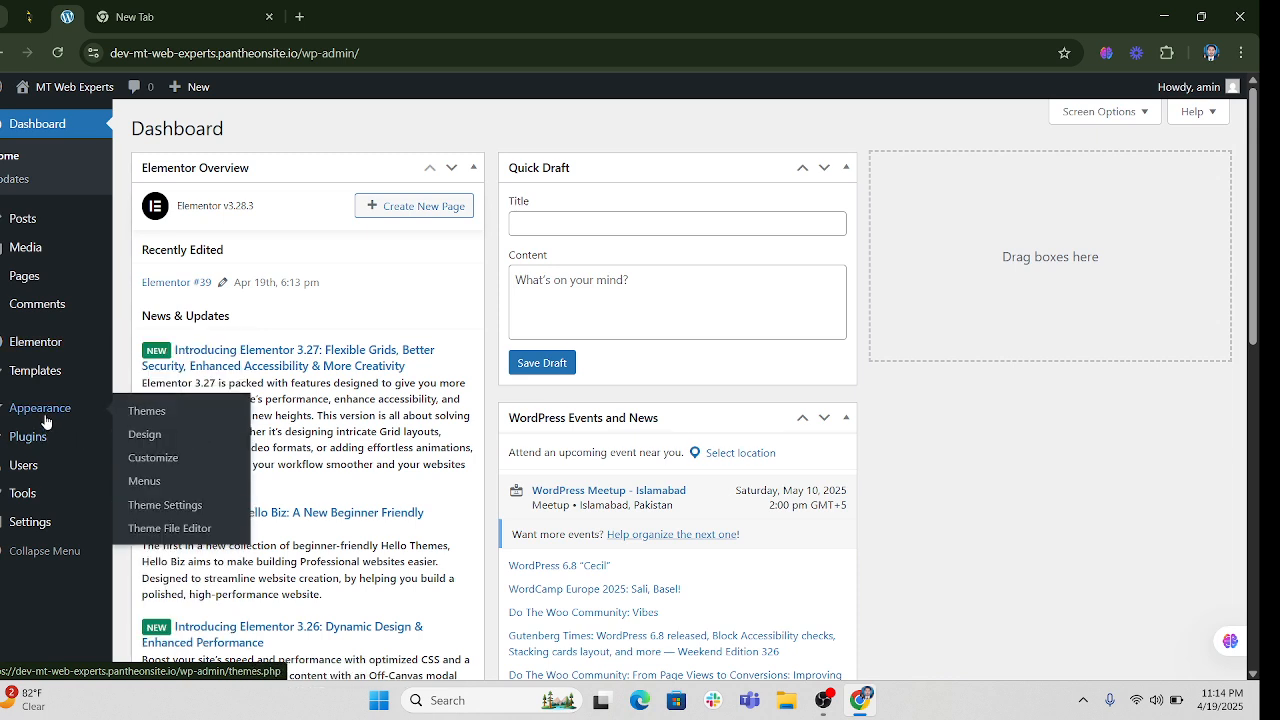
{"action": "left_click", "coordinate": [144, 481]}
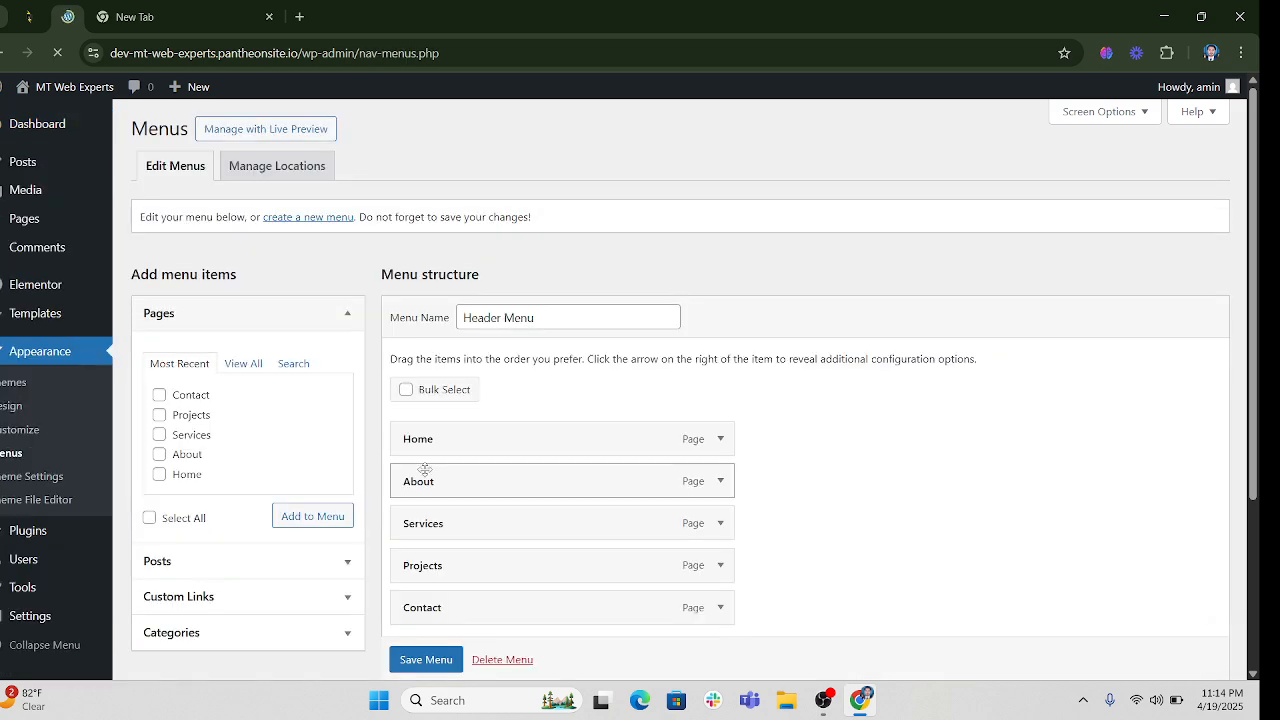
{"action": "scroll", "coordinate": [428, 468], "scroll_direction": "down", "scroll_amount": 3}
{"action": "scroll", "coordinate": [484, 405], "scroll_direction": "up", "scroll_amount": 3}
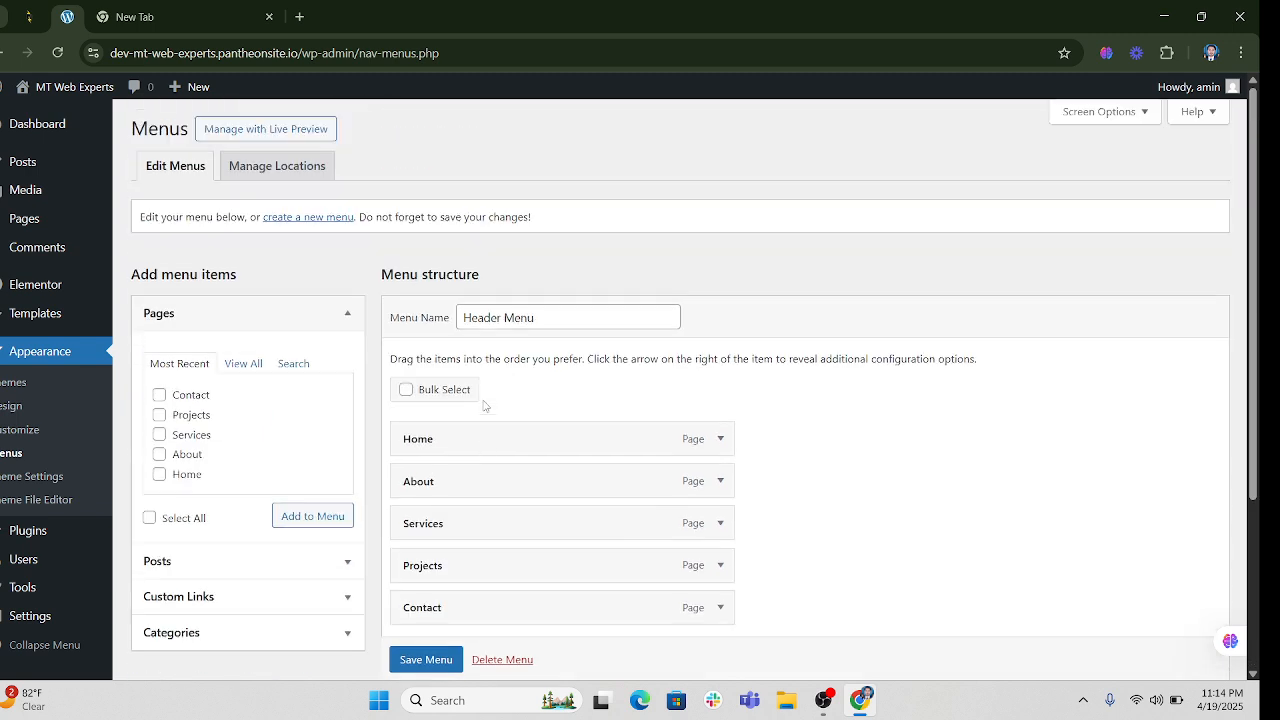
{"action": "left_click", "coordinate": [306, 220]}
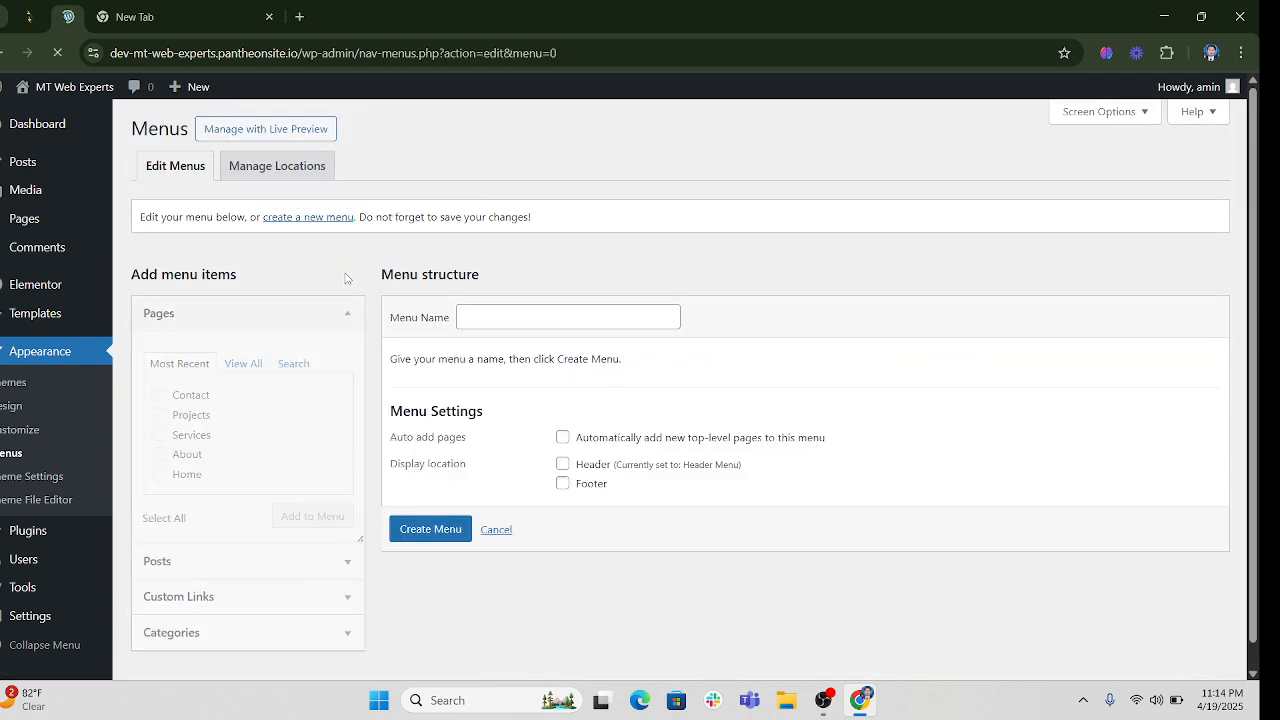
{"action": "scroll", "coordinate": [346, 276], "scroll_direction": "down", "scroll_amount": 1}
{"action": "left_click", "coordinate": [495, 296]}
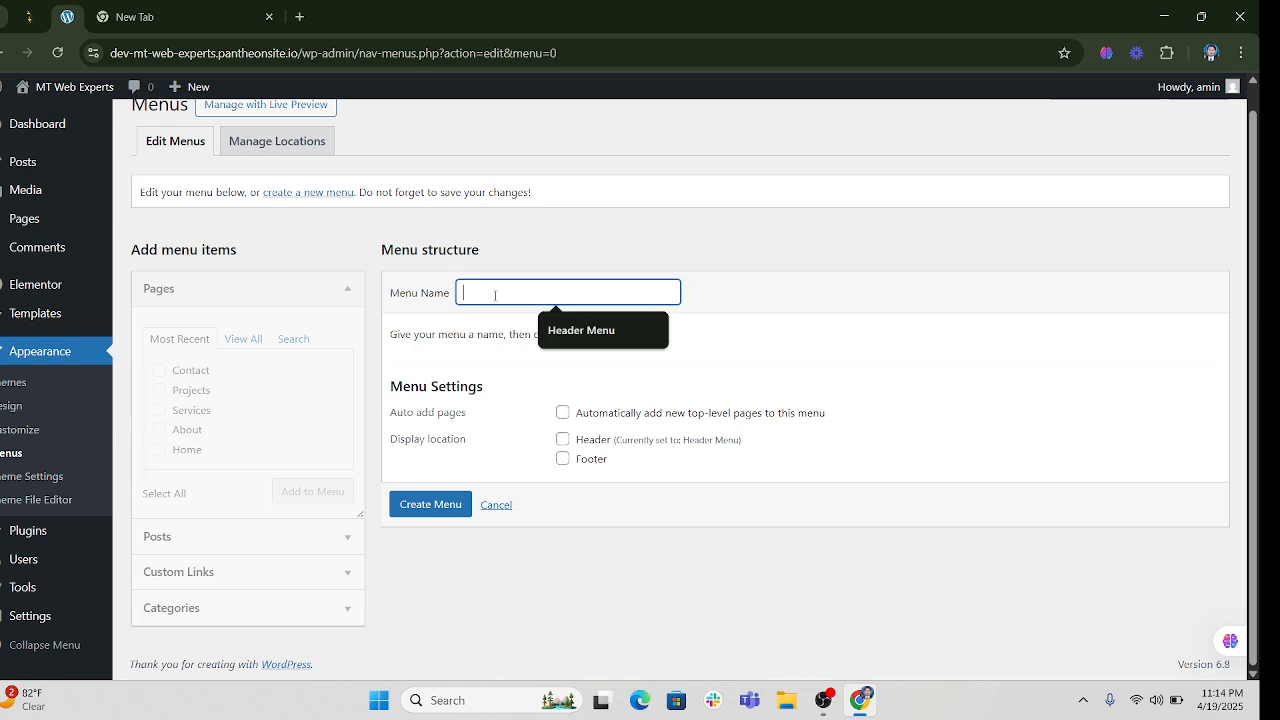
{"action": "type", "text": "Footer Menu"}
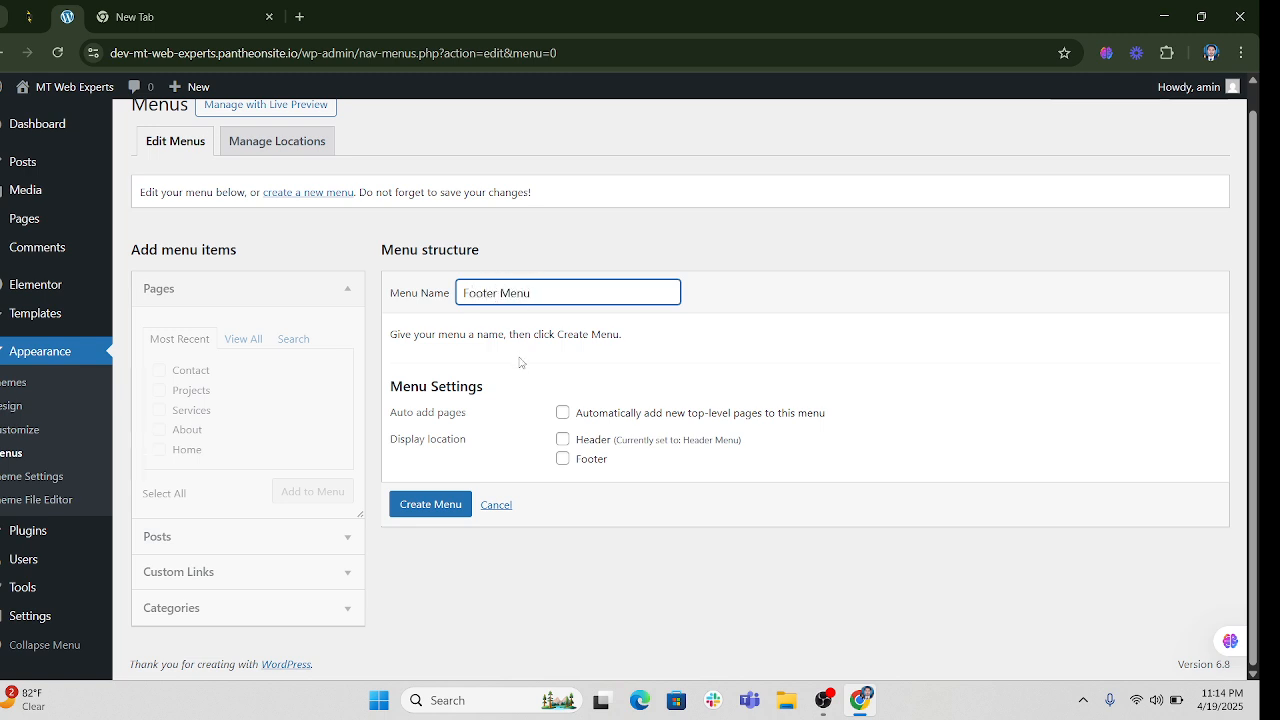
Assign the new menu to the Footer display location and create it
{"action": "left_click_drag", "start_coordinate": [388, 441], "coordinate": [468, 446]}
{"action": "left_click", "coordinate": [472, 444]}
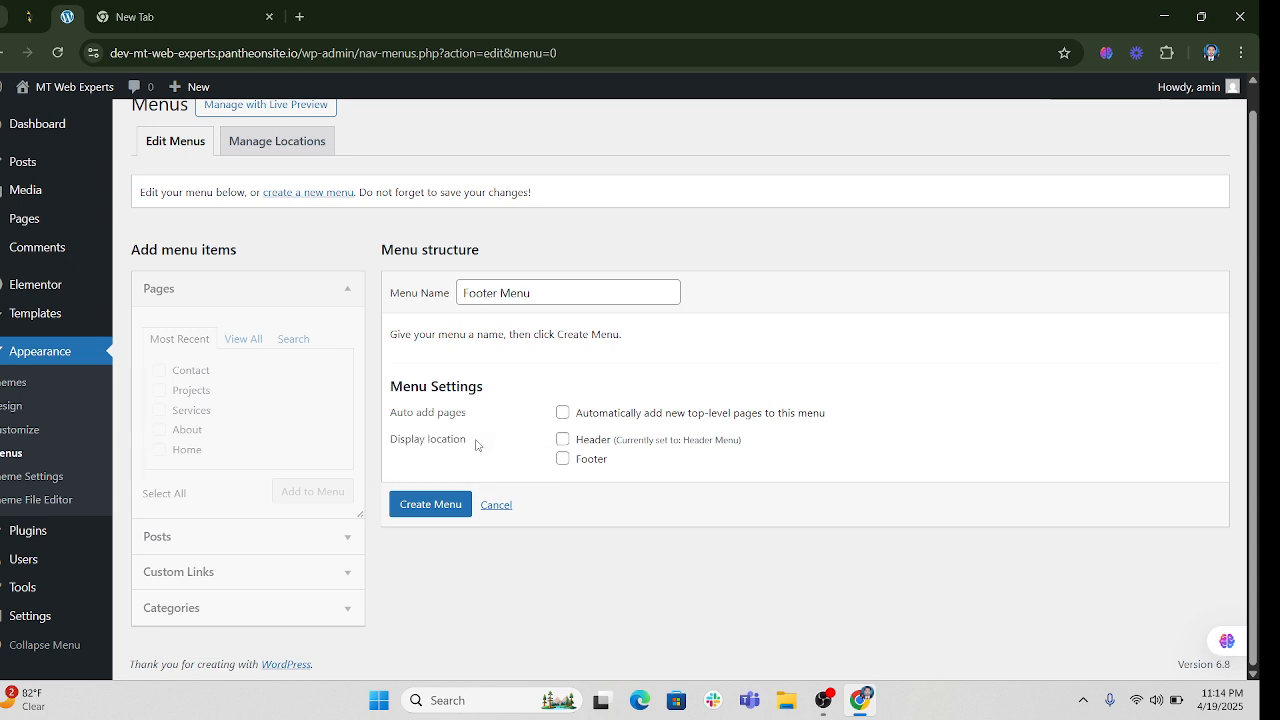
{"action": "left_click", "coordinate": [563, 460]}
{"action": "left_click_drag", "start_coordinate": [388, 419], "coordinate": [467, 412]}
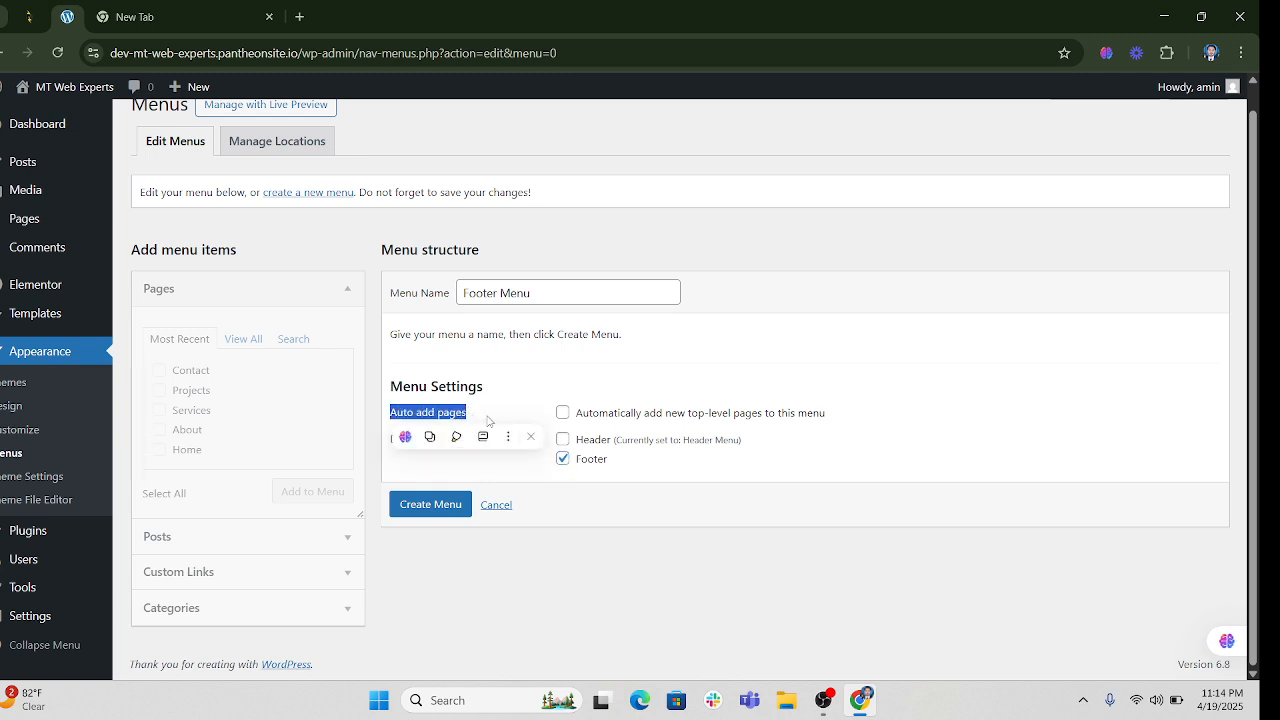
{"action": "left_click", "coordinate": [488, 420]}
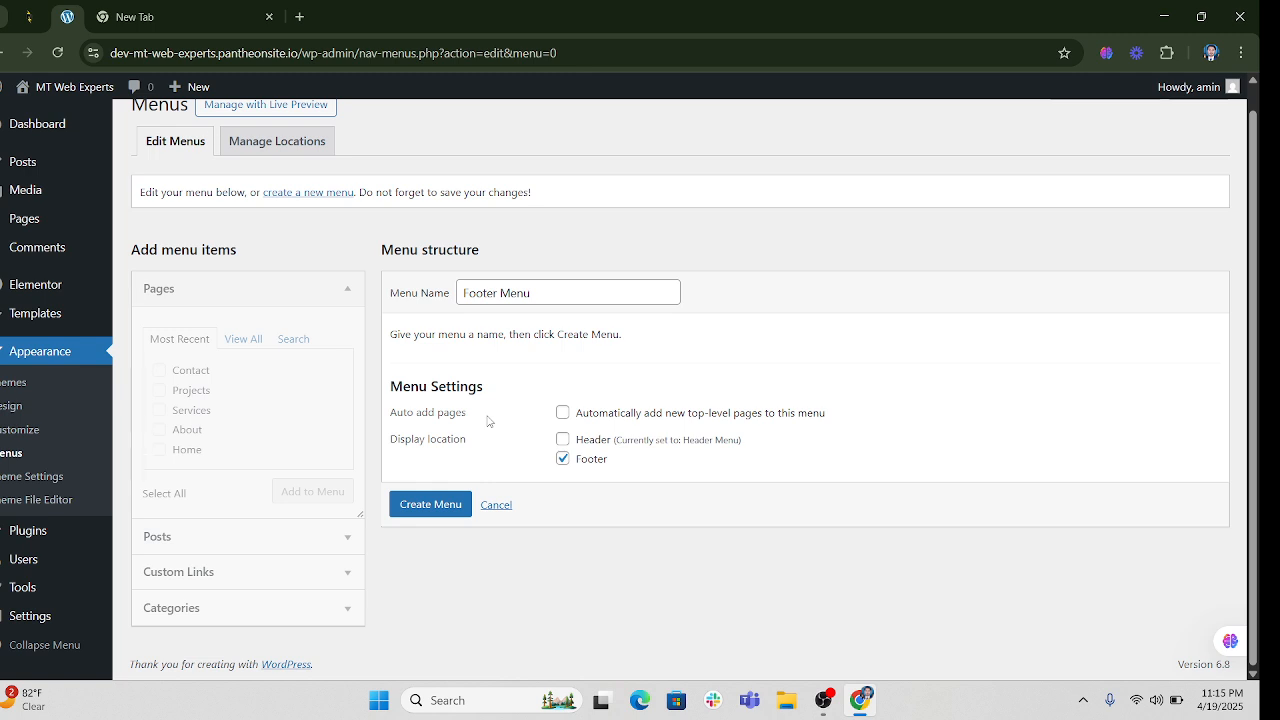
{"action": "left_click", "coordinate": [442, 497]}
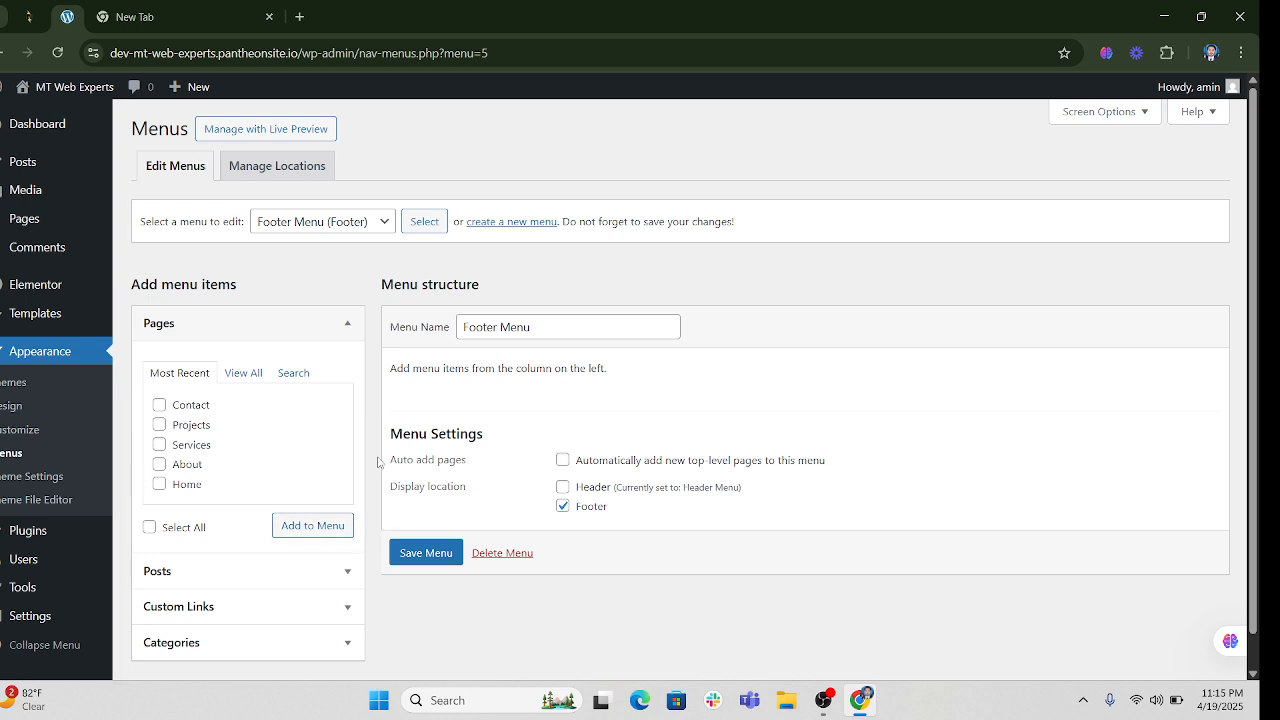
Add the Home, About, Services, Projects and Contact pages to the Footer Menu
{"action": "left_click", "coordinate": [159, 484]}
{"action": "left_click", "coordinate": [159, 464]}
{"action": "left_click", "coordinate": [159, 444]}
{"action": "left_click", "coordinate": [159, 424]}
{"action": "left_click", "coordinate": [159, 404]}
{"action": "left_click", "coordinate": [310, 528]}
{"action": "scroll", "coordinate": [574, 508], "scroll_direction": "down", "scroll_amount": 2}
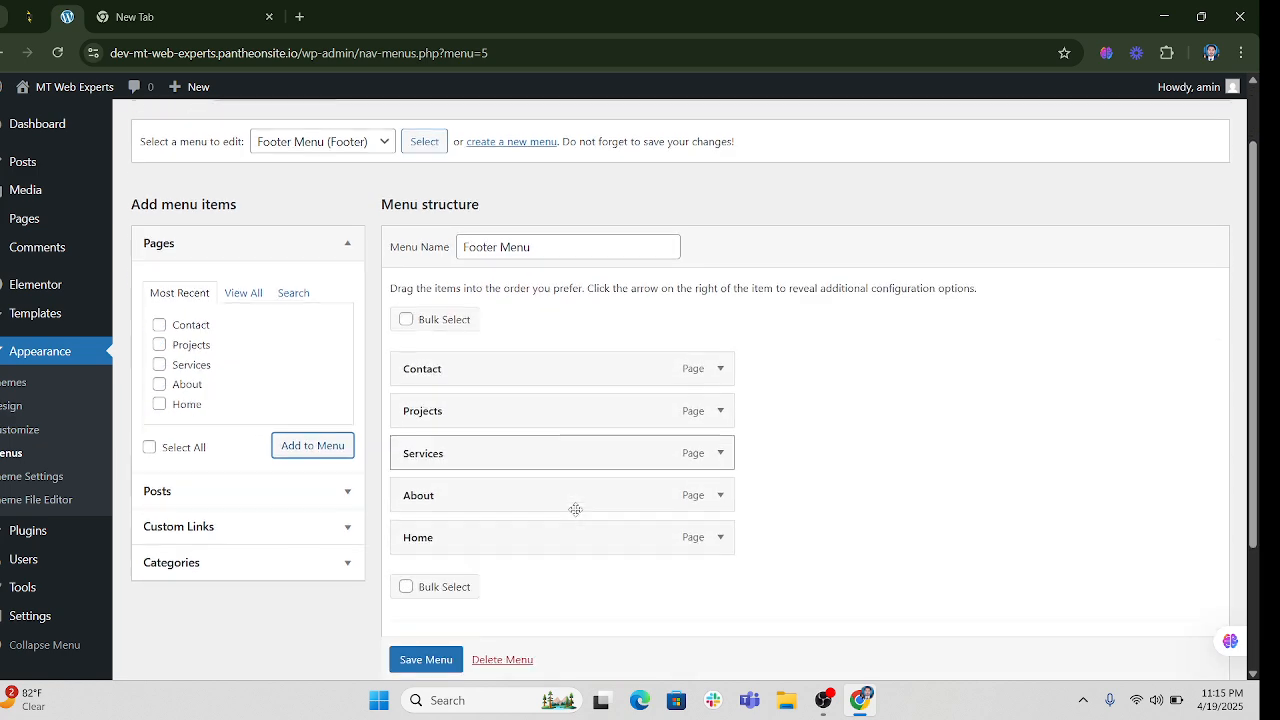
Reorder the footer items as Home, About, Services, Projects, Contact and try to save the menu
{"action": "scroll", "coordinate": [532, 534], "scroll_direction": "up", "scroll_amount": 1}
{"action": "left_click_drag", "start_coordinate": [540, 535], "coordinate": [519, 362]}
{"action": "left_click_drag", "start_coordinate": [491, 534], "coordinate": [486, 451]}
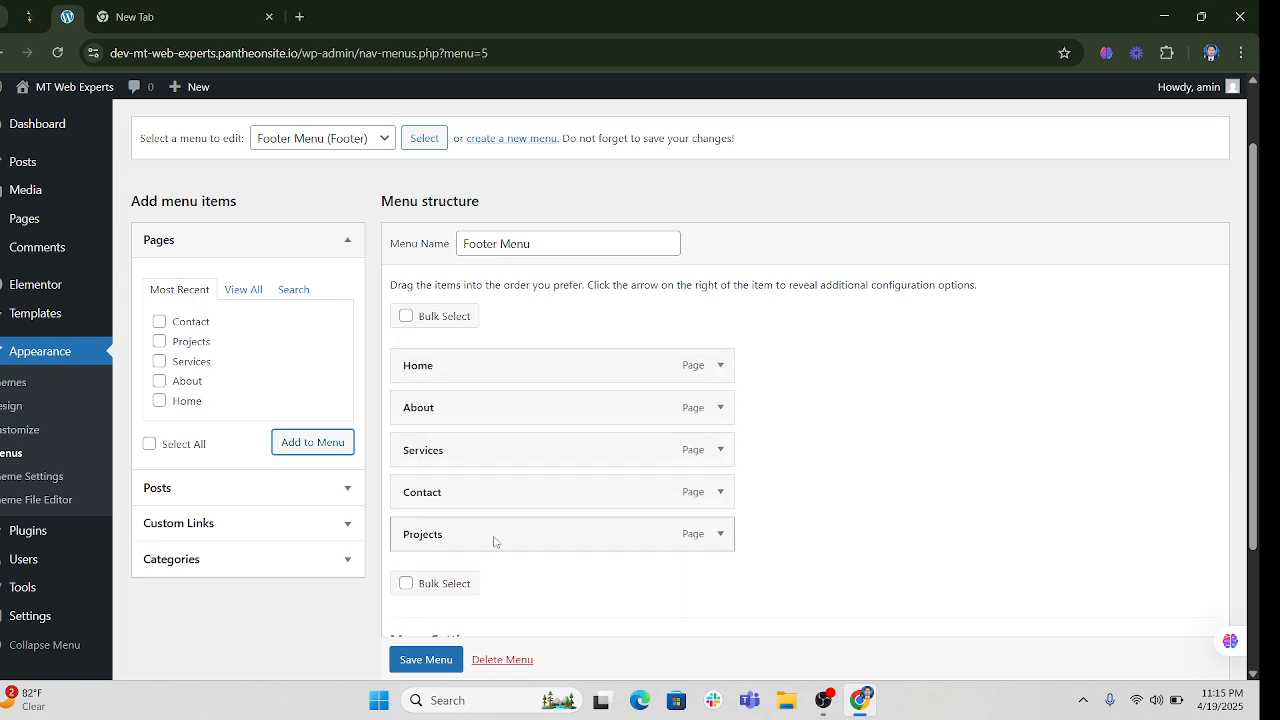
{"action": "left_click_drag", "start_coordinate": [491, 543], "coordinate": [603, 500]}
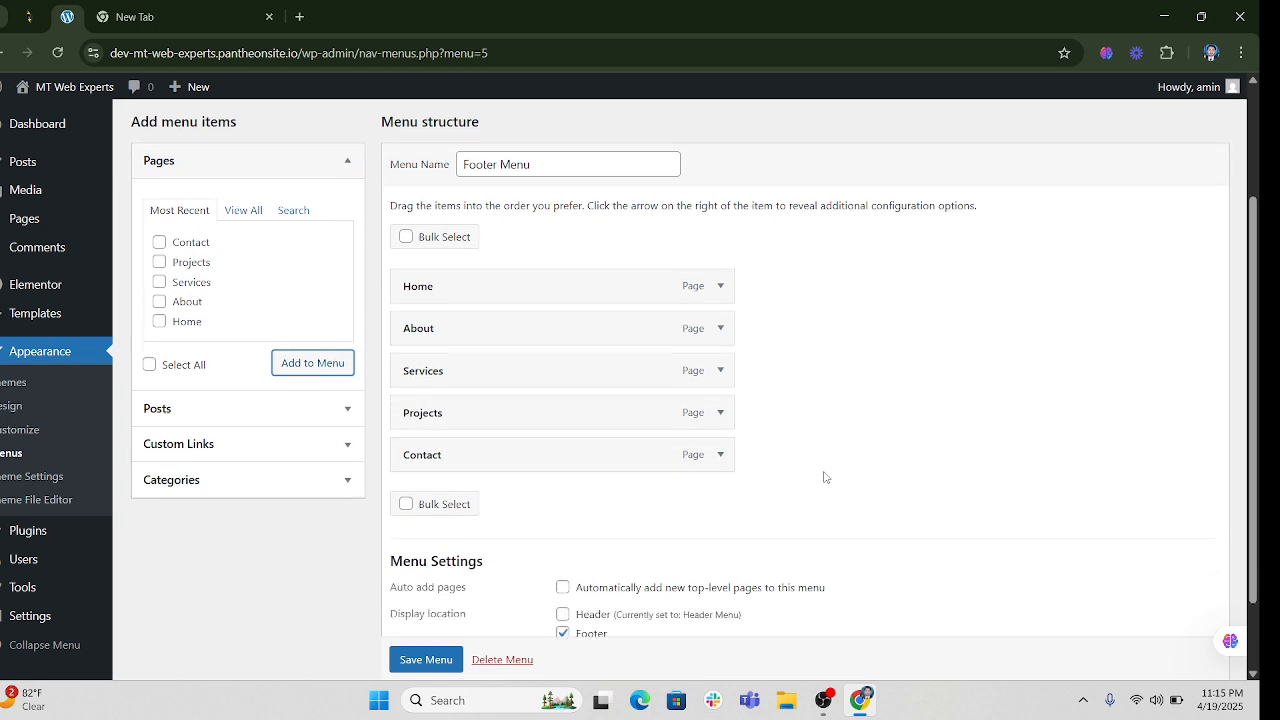
{"action": "scroll", "coordinate": [505, 589], "scroll_direction": "down", "scroll_amount": 1}
{"action": "left_click", "coordinate": [434, 659]}
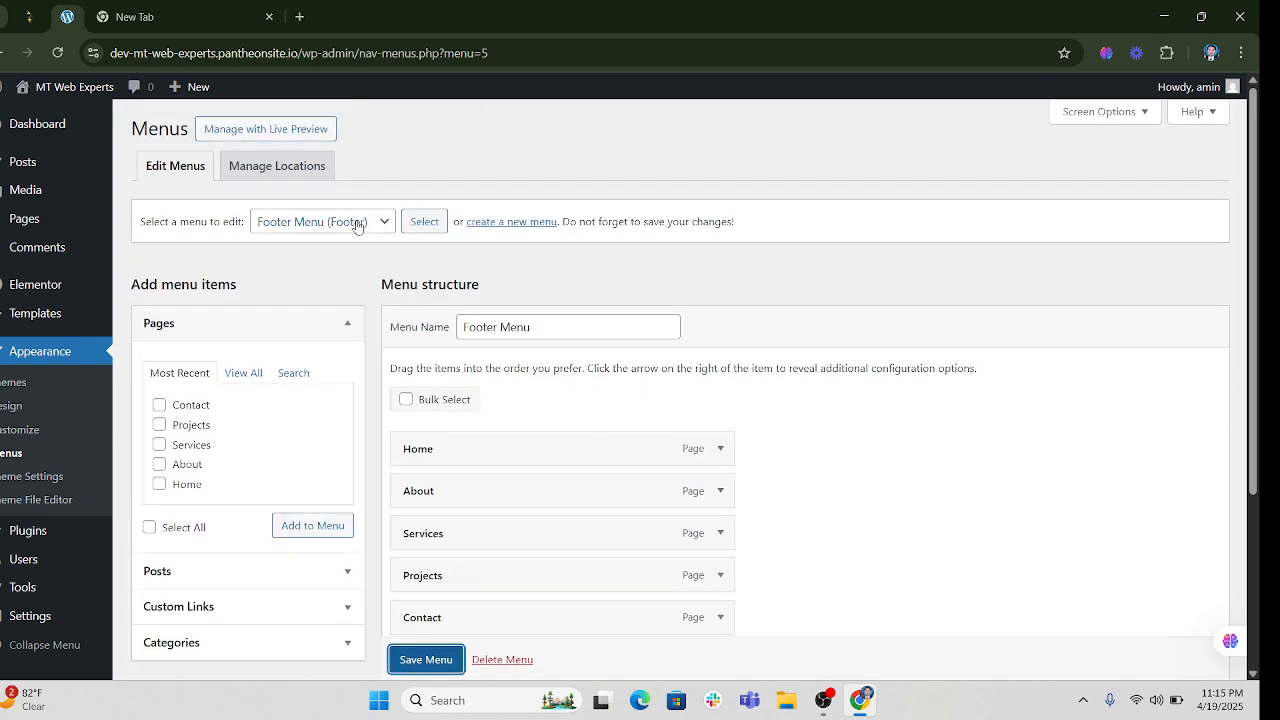
Choose Header Menu (Header) as the menu to edit and review the listed menu items
{"action": "left_click", "coordinate": [357, 223]}
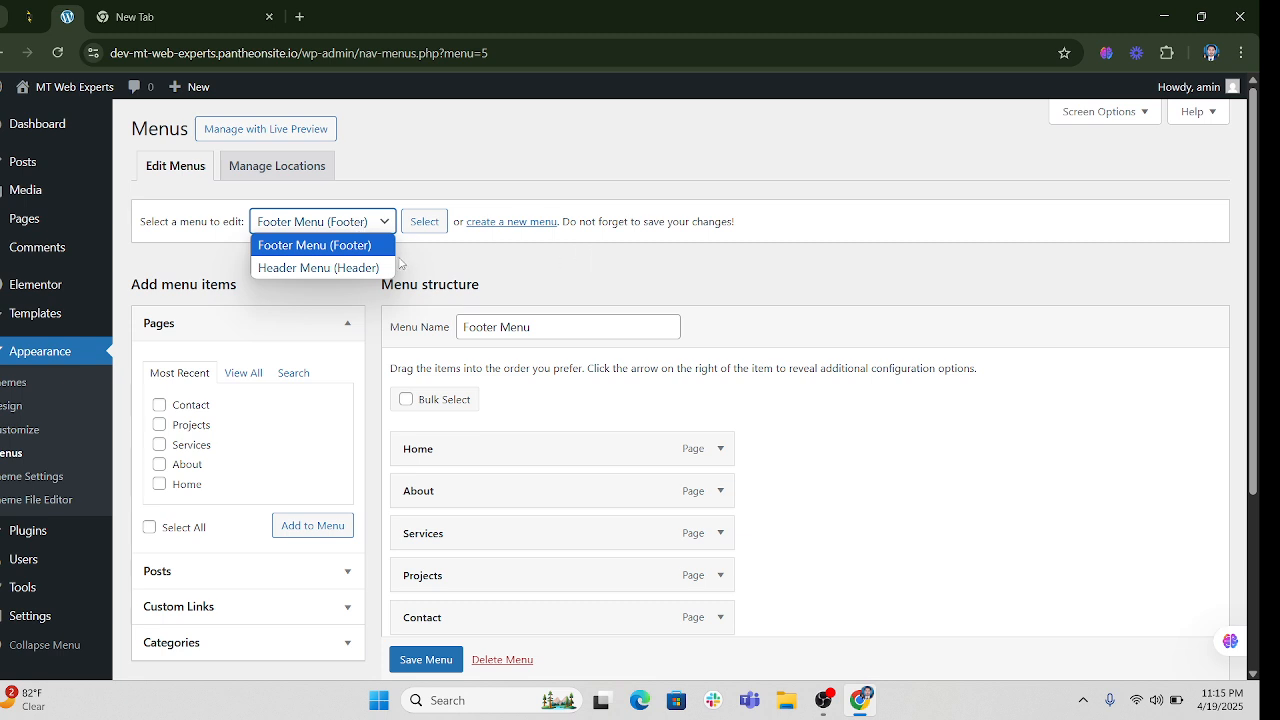
{"action": "left_click", "coordinate": [320, 268]}
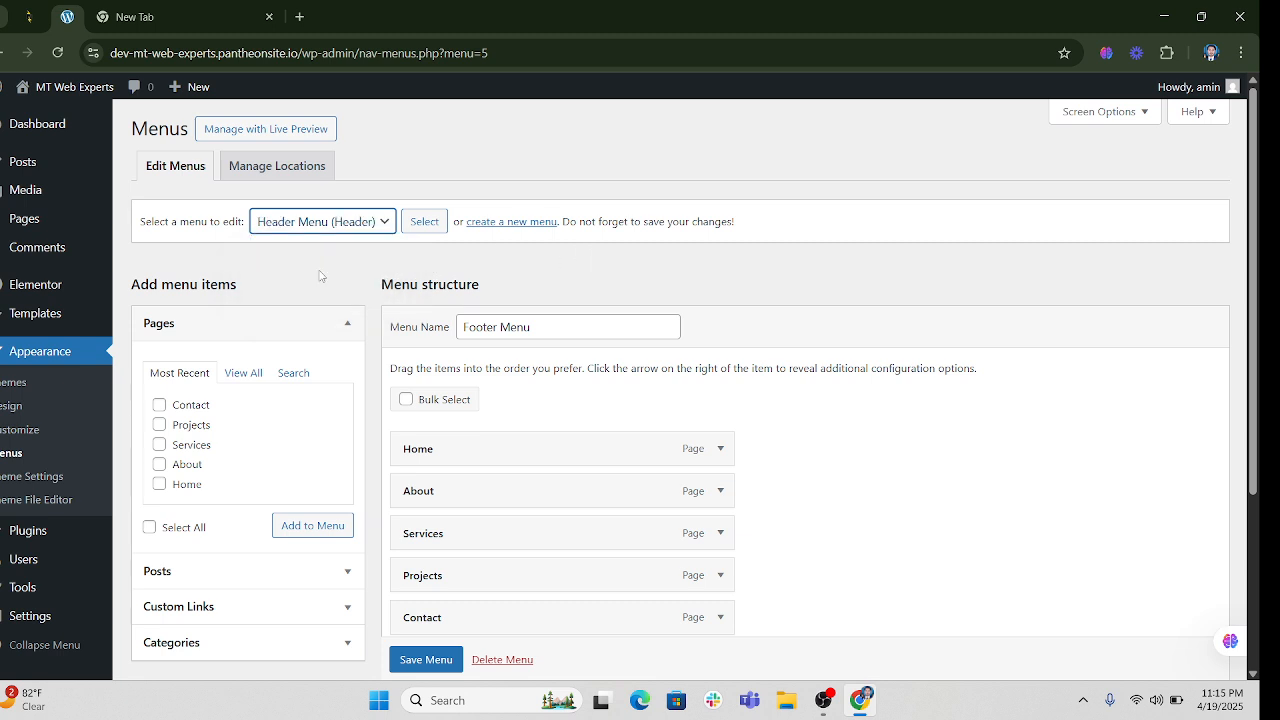
{"action": "left_click", "coordinate": [314, 220]}
{"action": "left_click", "coordinate": [591, 265]}
{"action": "scroll", "coordinate": [595, 268], "scroll_direction": "down", "scroll_amount": 1}
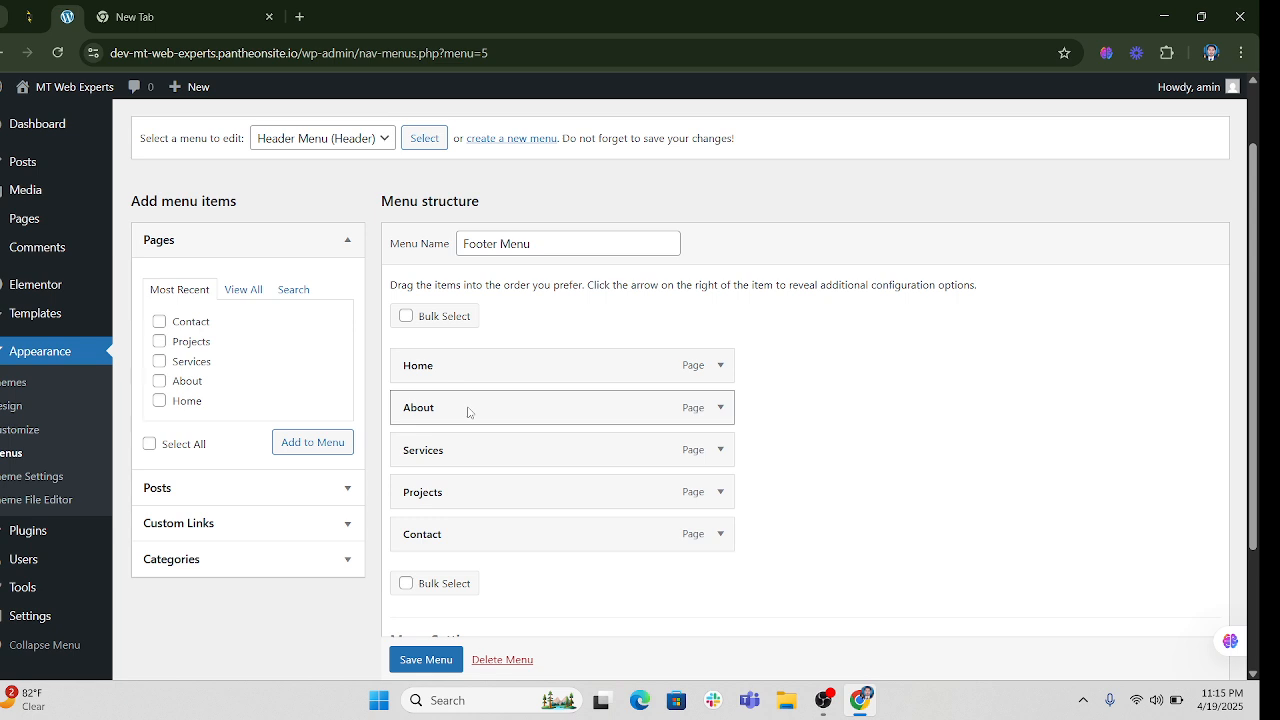
{"action": "scroll", "coordinate": [468, 411], "scroll_direction": "up", "scroll_amount": 1}
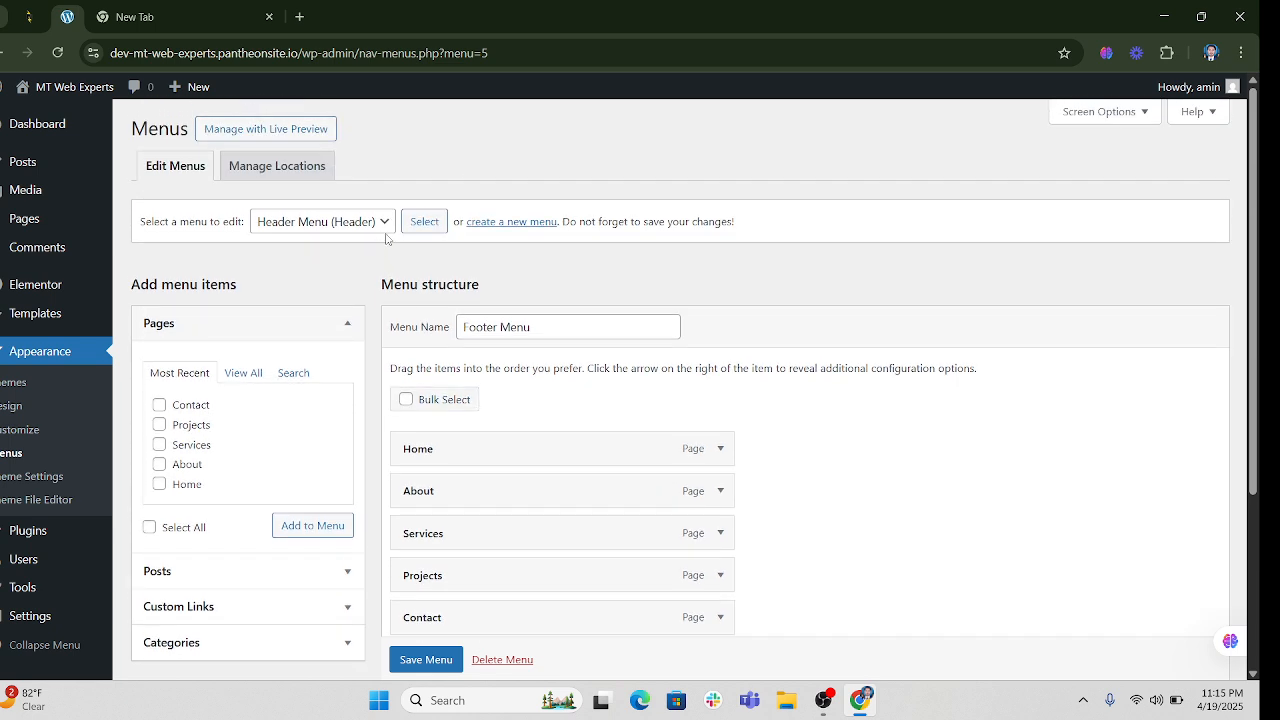
{"action": "scroll", "coordinate": [451, 475], "scroll_direction": "down", "scroll_amount": 3}
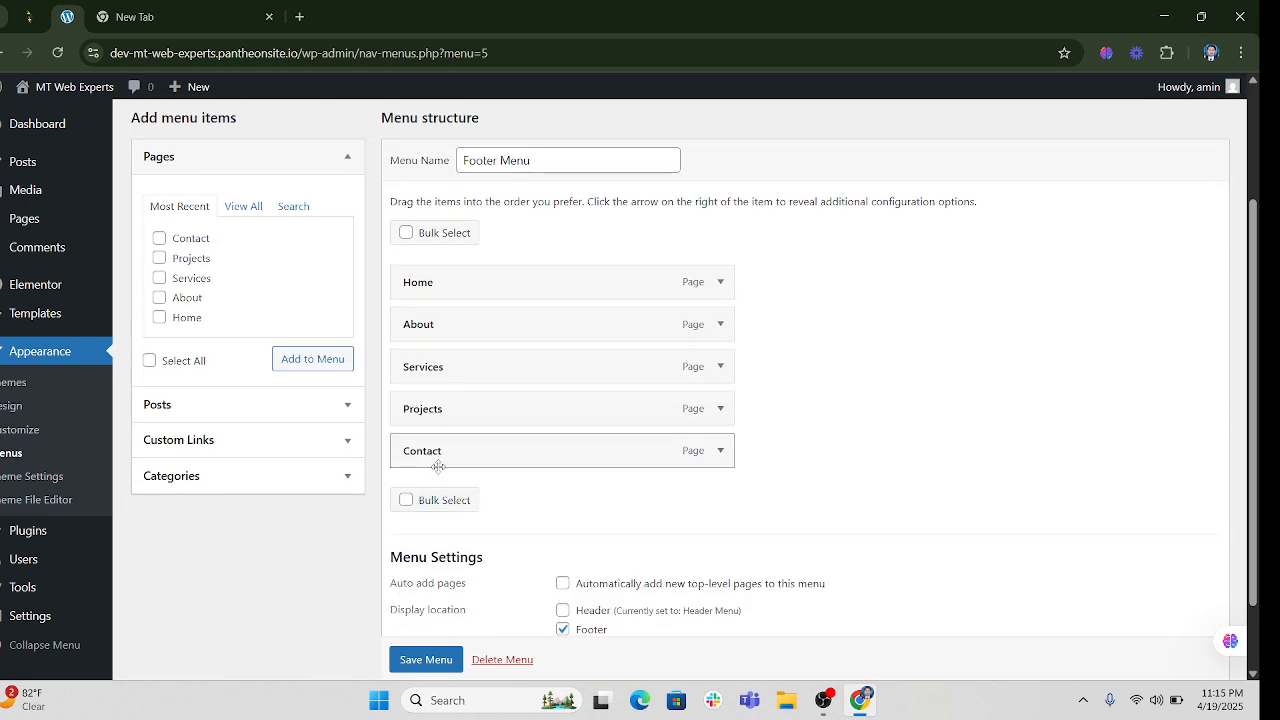
{"action": "scroll", "coordinate": [420, 420], "scroll_direction": "up", "scroll_amount": 3}
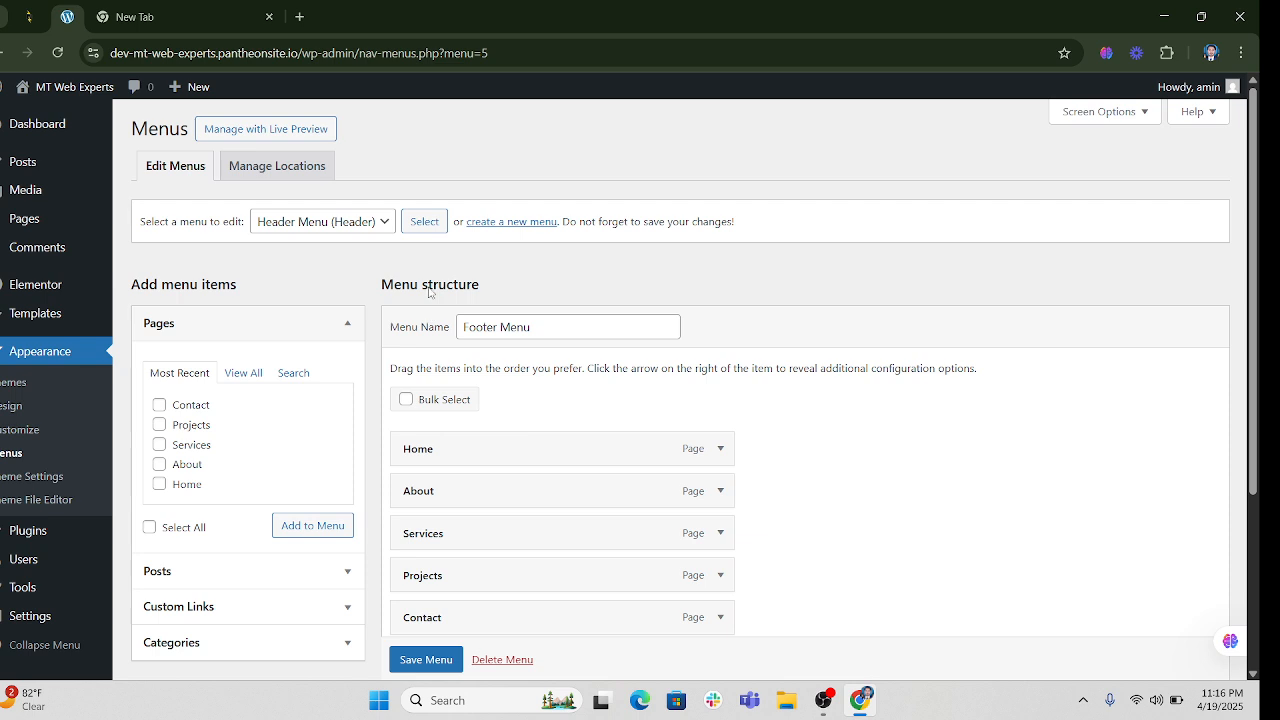
Load Footer Menu (Footer) for editing
{"action": "left_click", "coordinate": [357, 224]}
{"action": "left_click", "coordinate": [330, 248]}
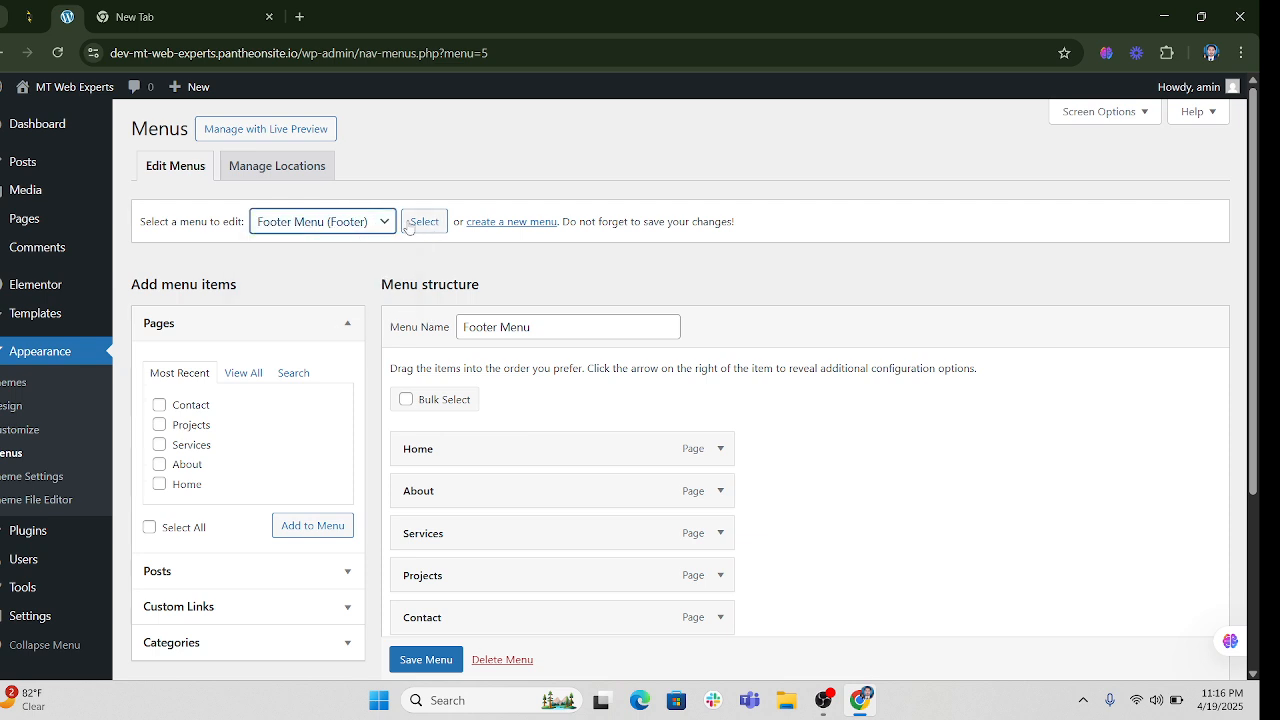
{"action": "left_click", "coordinate": [407, 226]}
{"action": "left_click", "coordinate": [701, 166]}
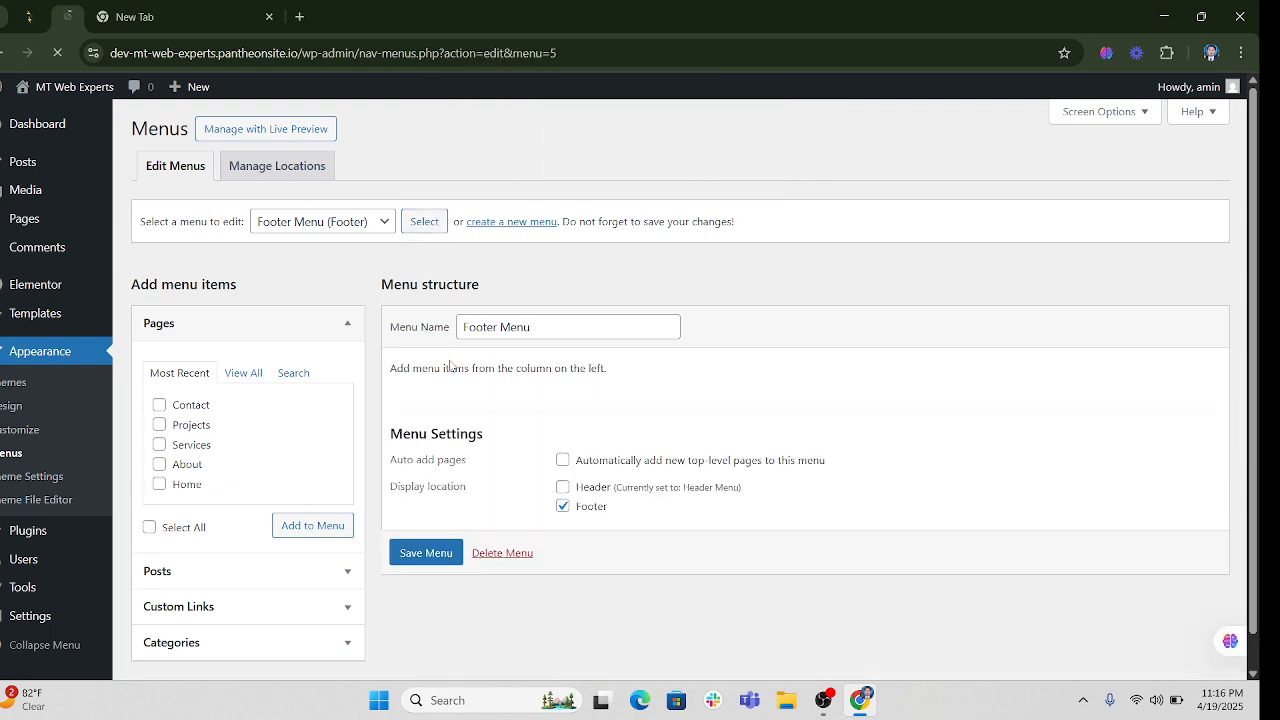
Add the Contact, Projects, Services, About and Home pages to the Footer Menu and save it
{"action": "left_click", "coordinate": [159, 405]}
{"action": "left_click", "coordinate": [160, 425]}
{"action": "left_click", "coordinate": [160, 444]}
{"action": "left_click", "coordinate": [160, 464]}
{"action": "left_click", "coordinate": [160, 484]}
{"action": "left_click", "coordinate": [313, 526]}
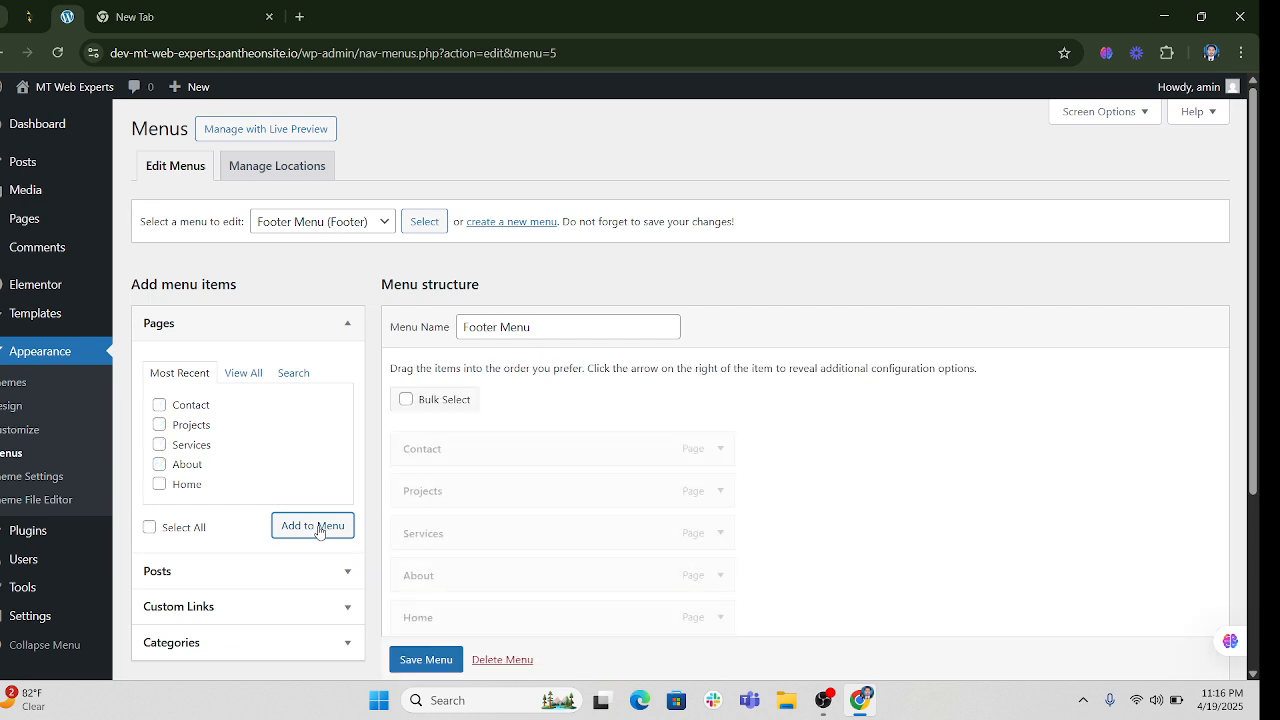
{"action": "scroll", "coordinate": [631, 461], "scroll_direction": "down", "scroll_amount": 3}
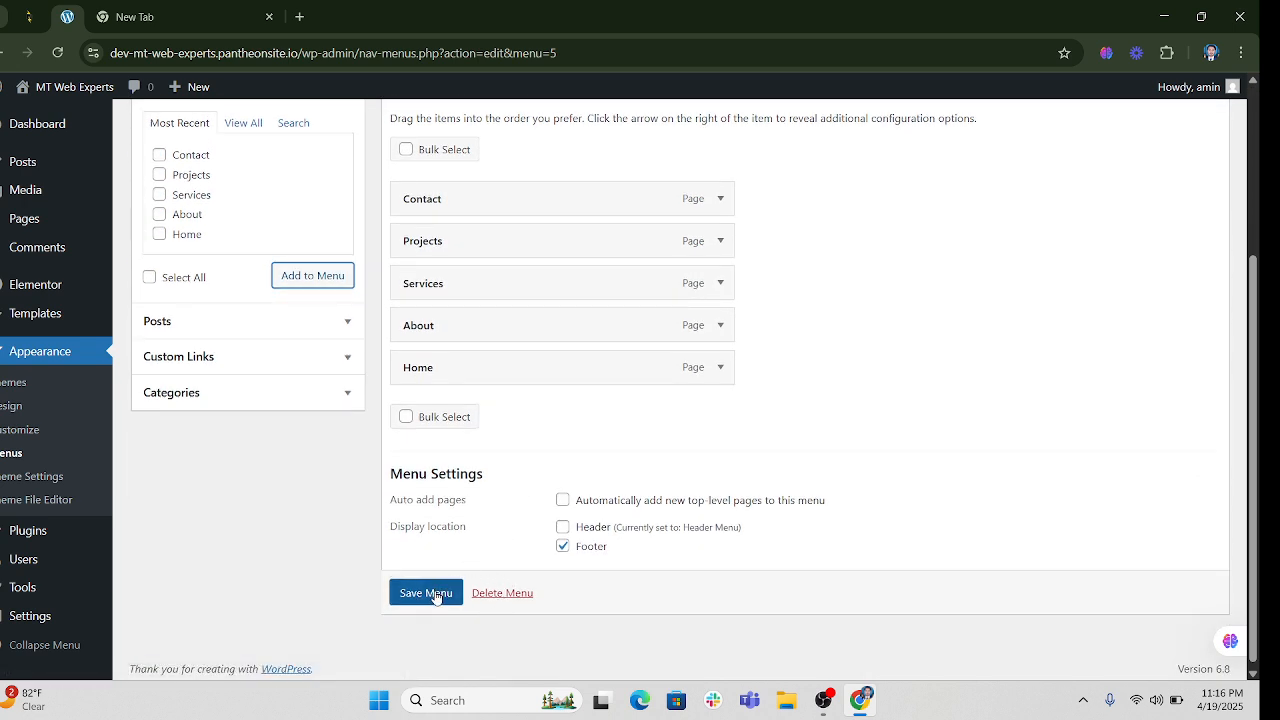
{"action": "left_click", "coordinate": [435, 596]}
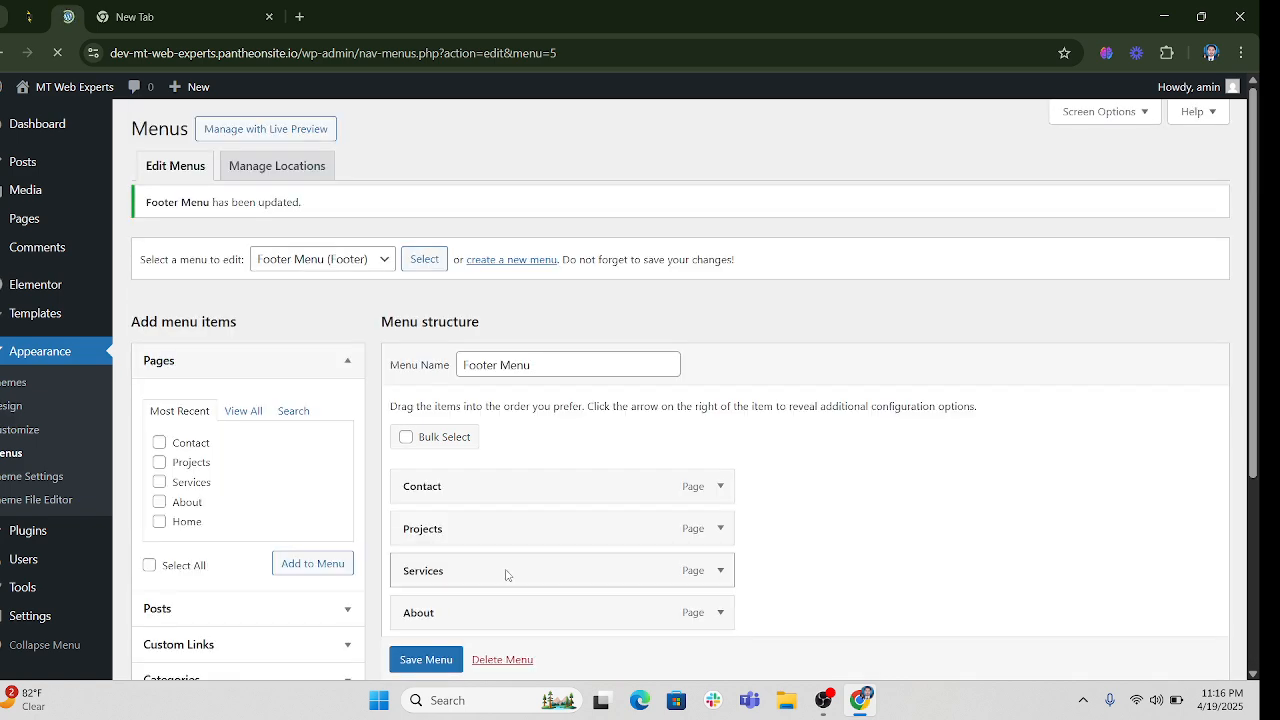
Arrange the Footer Menu items in the order Home, About, Services, Projects, Contact
{"action": "scroll", "coordinate": [506, 574], "scroll_direction": "down", "scroll_amount": 2}
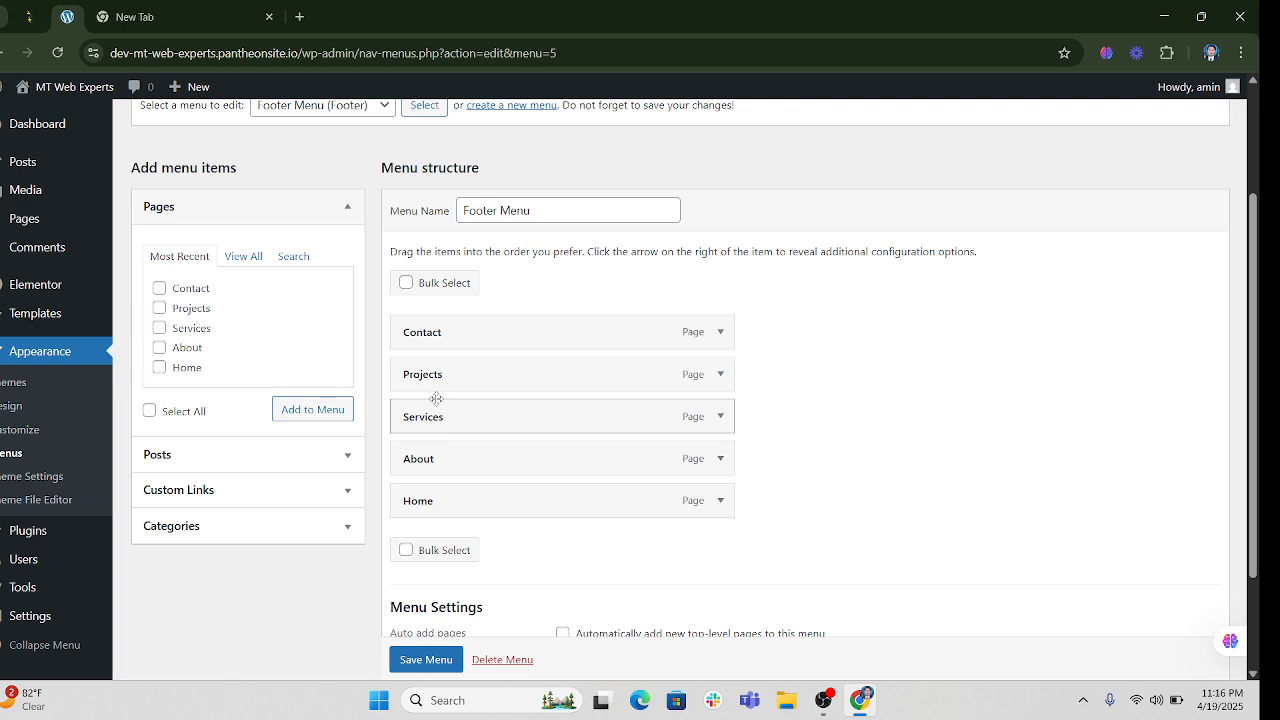
{"action": "left_click_drag", "start_coordinate": [526, 503], "coordinate": [517, 328]}
{"action": "left_click_drag", "start_coordinate": [486, 506], "coordinate": [474, 464]}
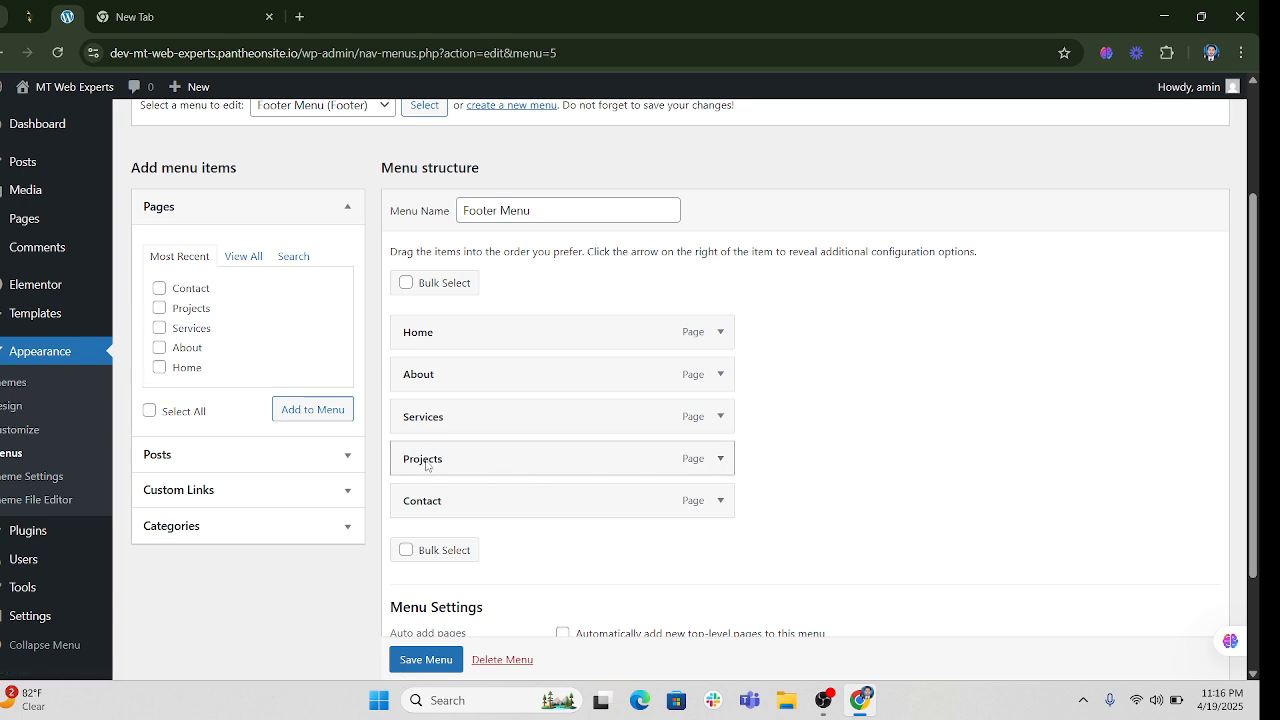
Remove the Projects item from the Footer Menu
{"action": "left_click", "coordinate": [718, 458]}
{"action": "scroll", "coordinate": [603, 369], "scroll_direction": "down", "scroll_amount": 3}
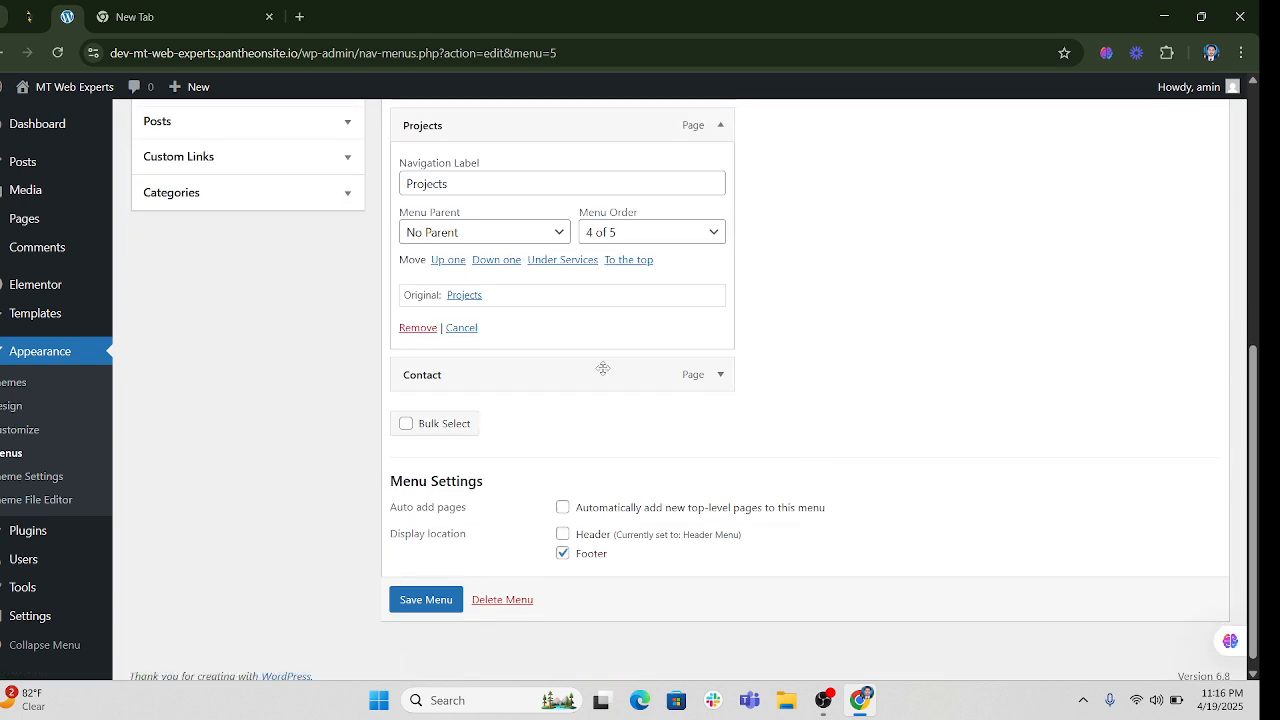
{"action": "scroll", "coordinate": [696, 302], "scroll_direction": "up", "scroll_amount": 1}
{"action": "left_click", "coordinate": [424, 408]}
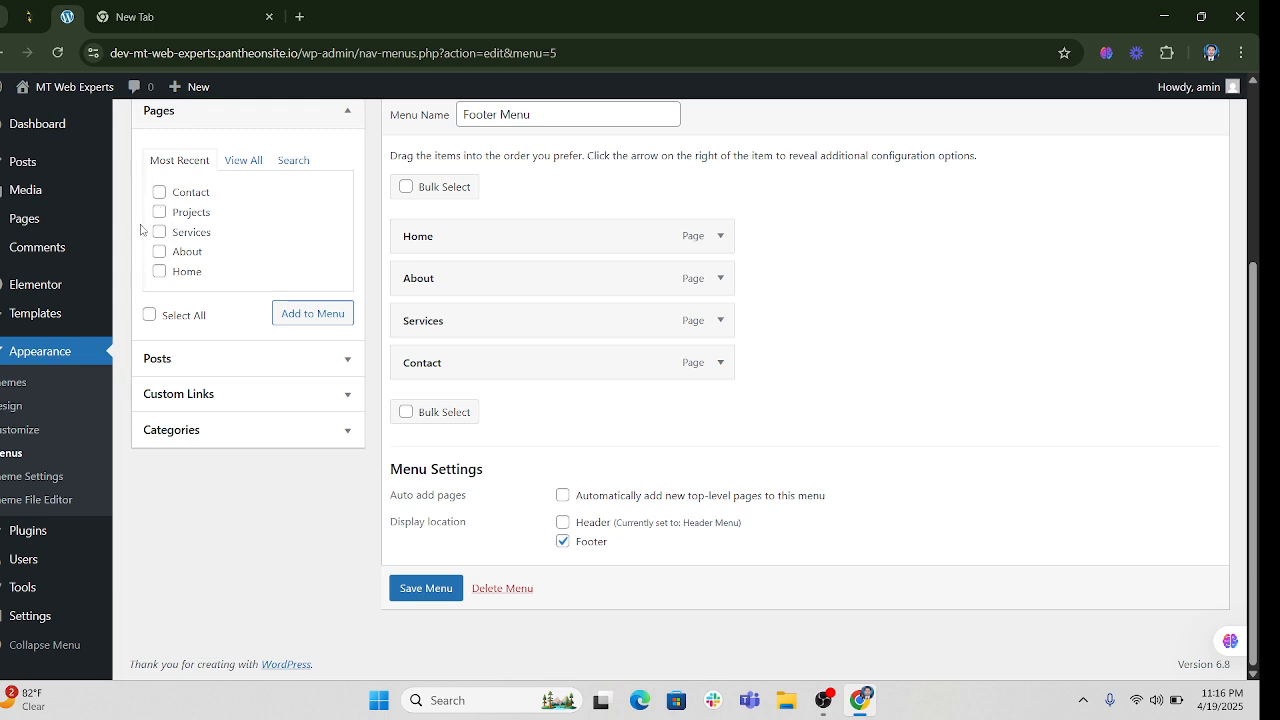
Tick the Contact, Services, About and Home pages without adding them, and save the Footer Menu
{"action": "left_click", "coordinate": [158, 192]}
{"action": "left_click", "coordinate": [159, 231]}
{"action": "left_click", "coordinate": [159, 251]}
{"action": "left_click", "coordinate": [159, 271]}
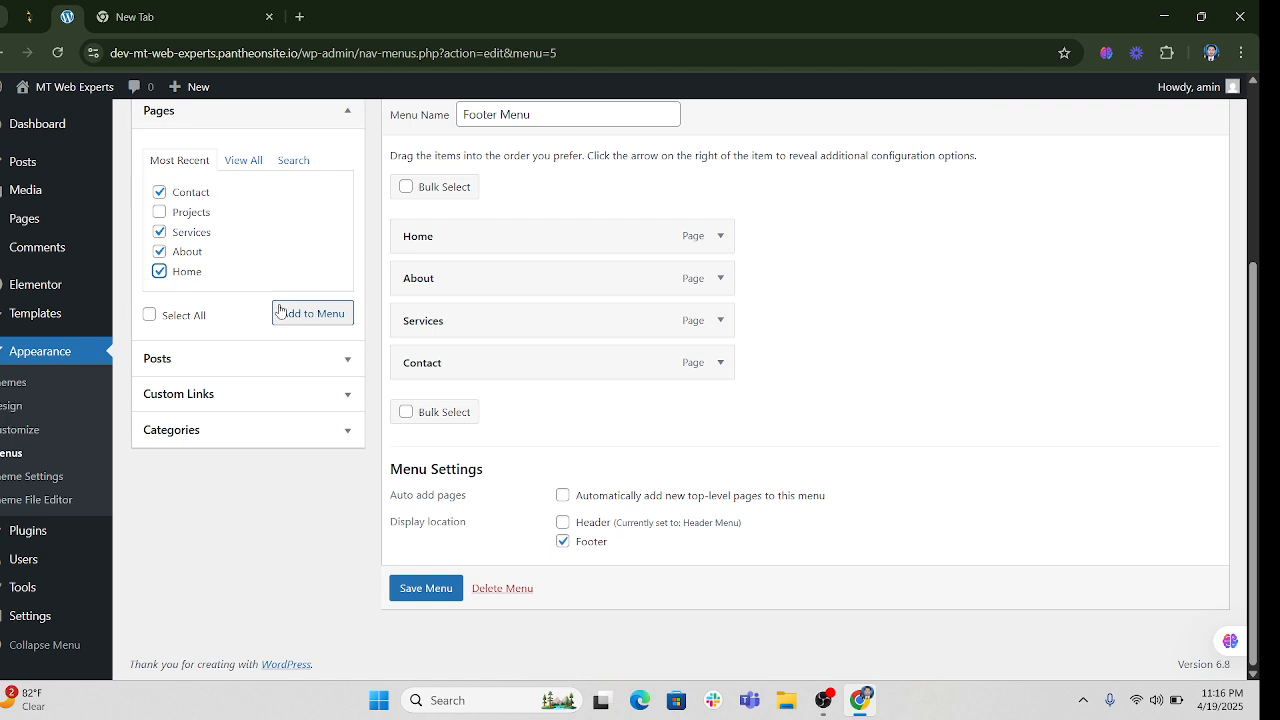
{"action": "left_click", "coordinate": [441, 587]}
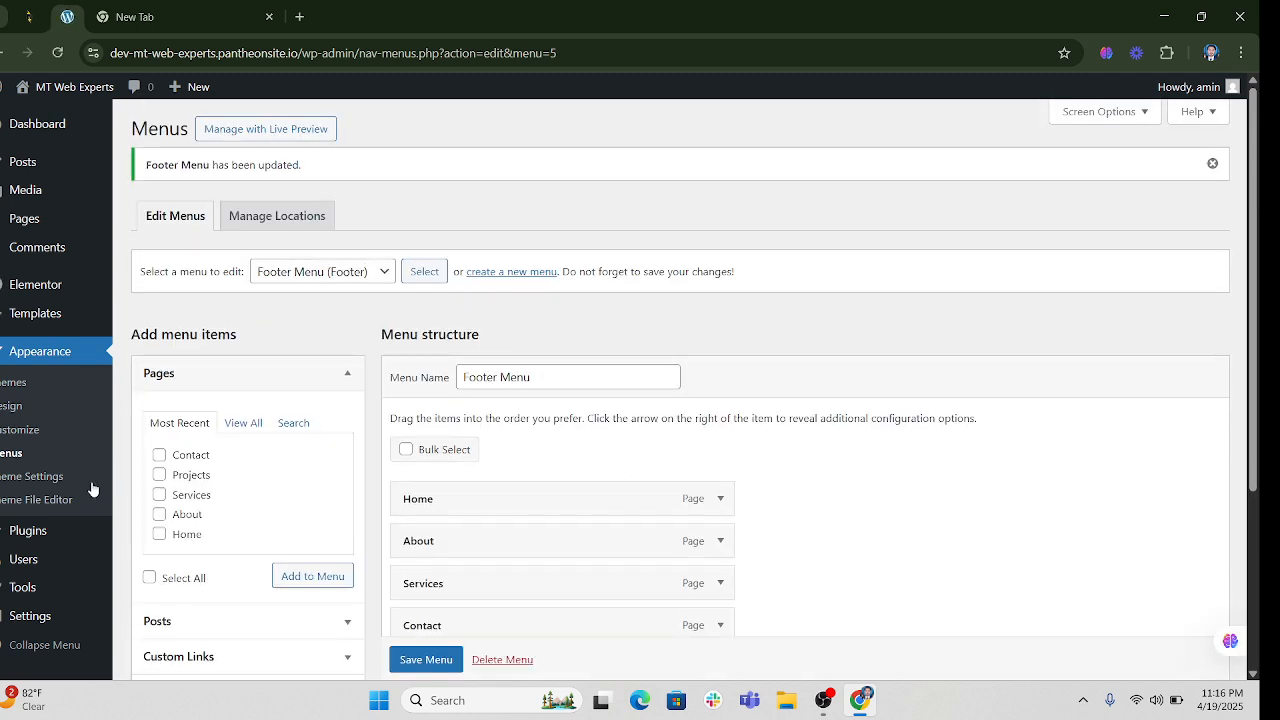
Search the plugins available for installation for "Elementor header and footer"
{"action": "mouse_move", "coordinate": [30, 540]}
{"action": "left_click", "coordinate": [153, 557]}
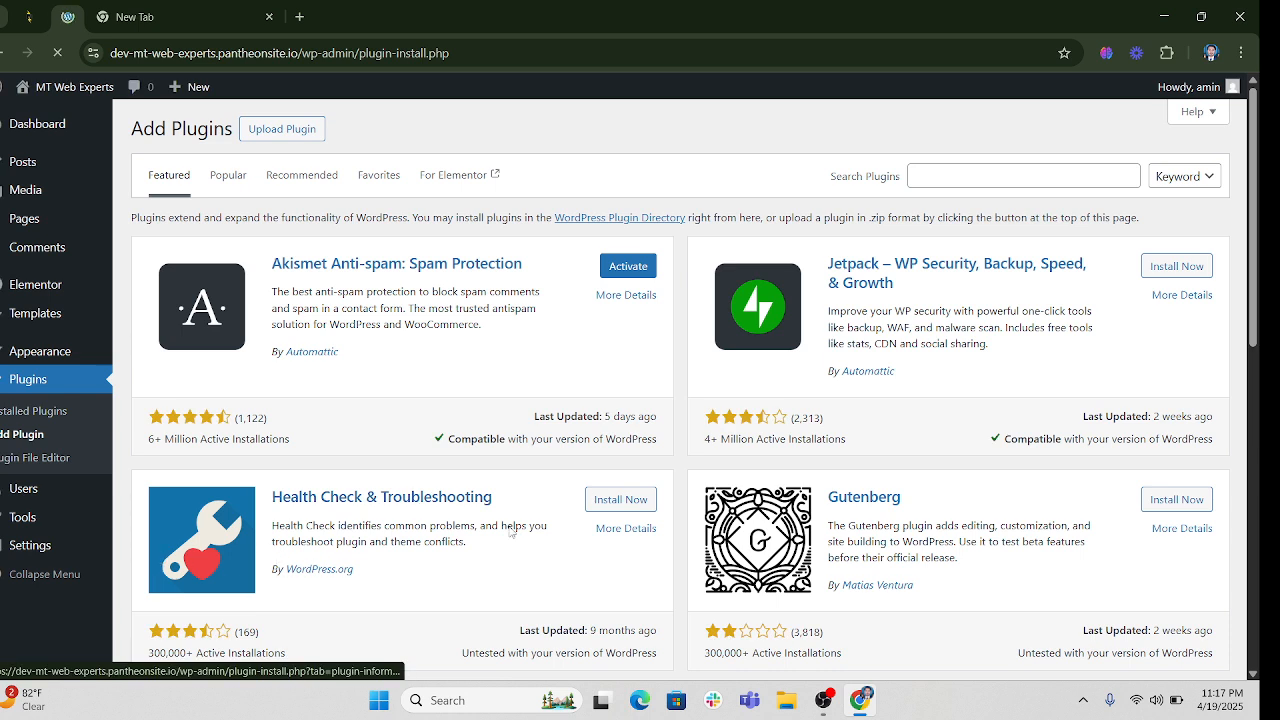
{"action": "left_click", "coordinate": [957, 176]}
{"action": "type", "text": "E"}
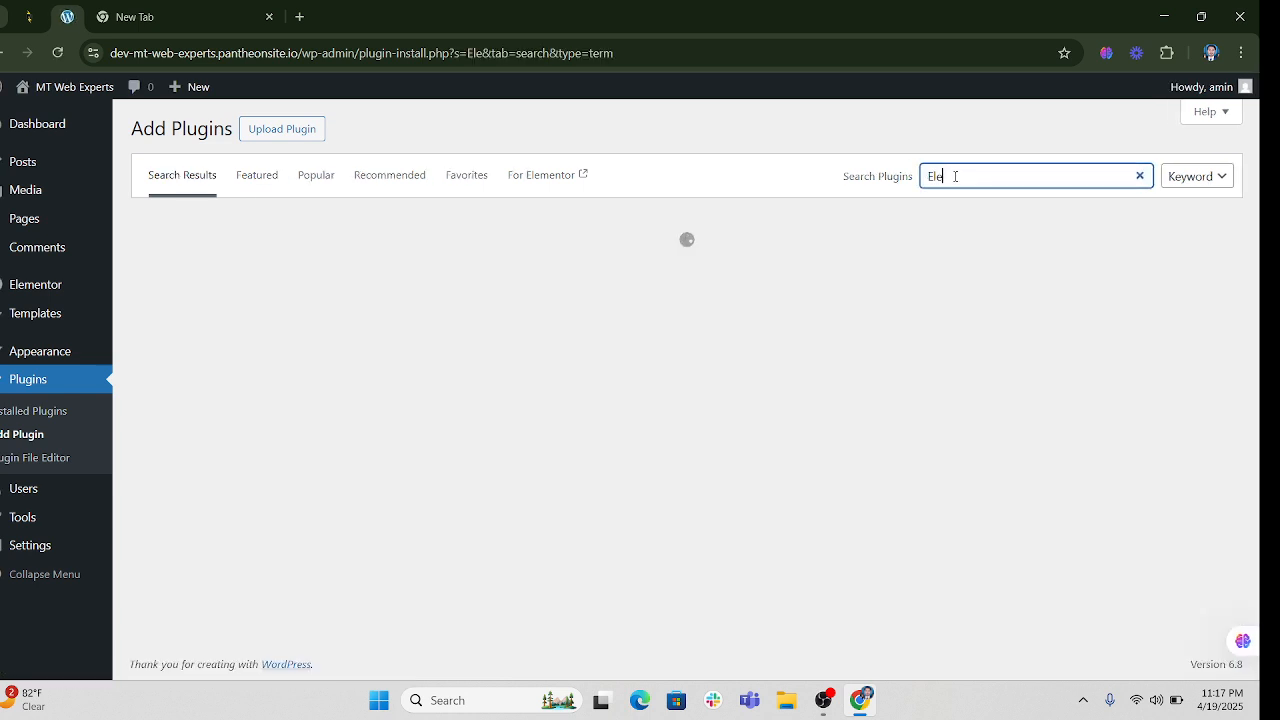
{"action": "type", "text": "lementor e"}
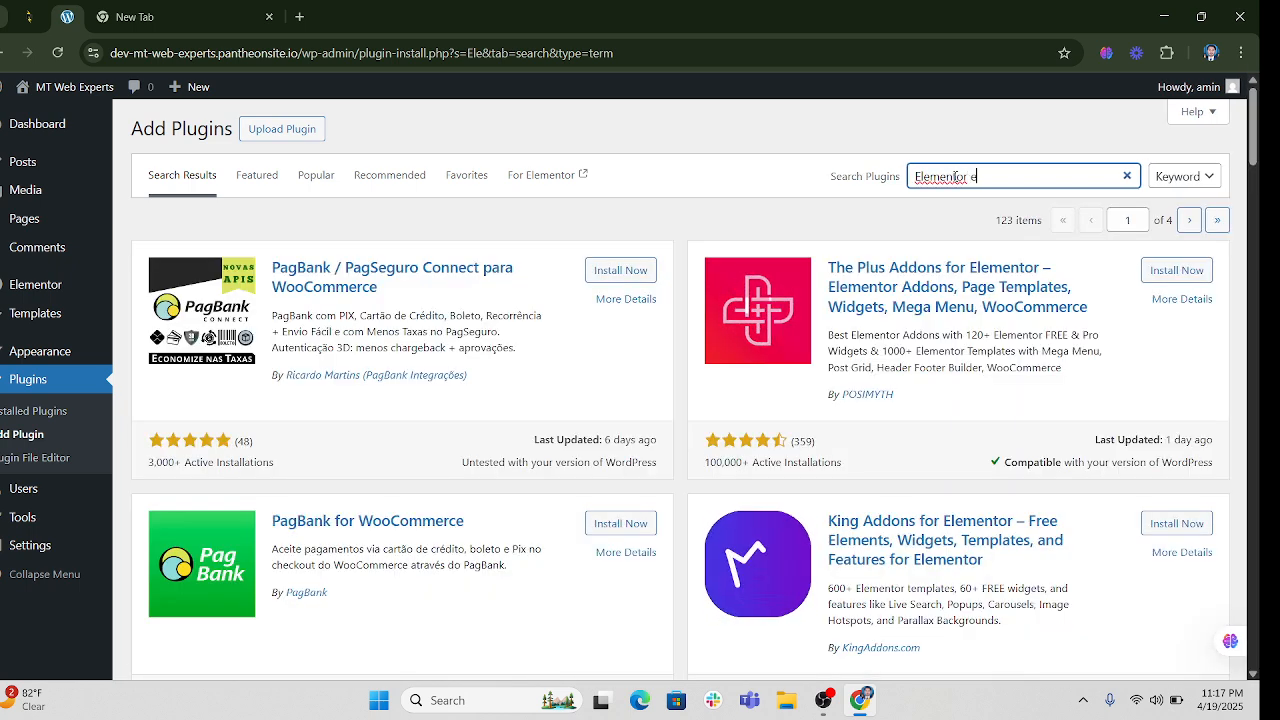
{"action": "key", "text": "BackSpace"}
{"action": "type", "text": "jrad"}
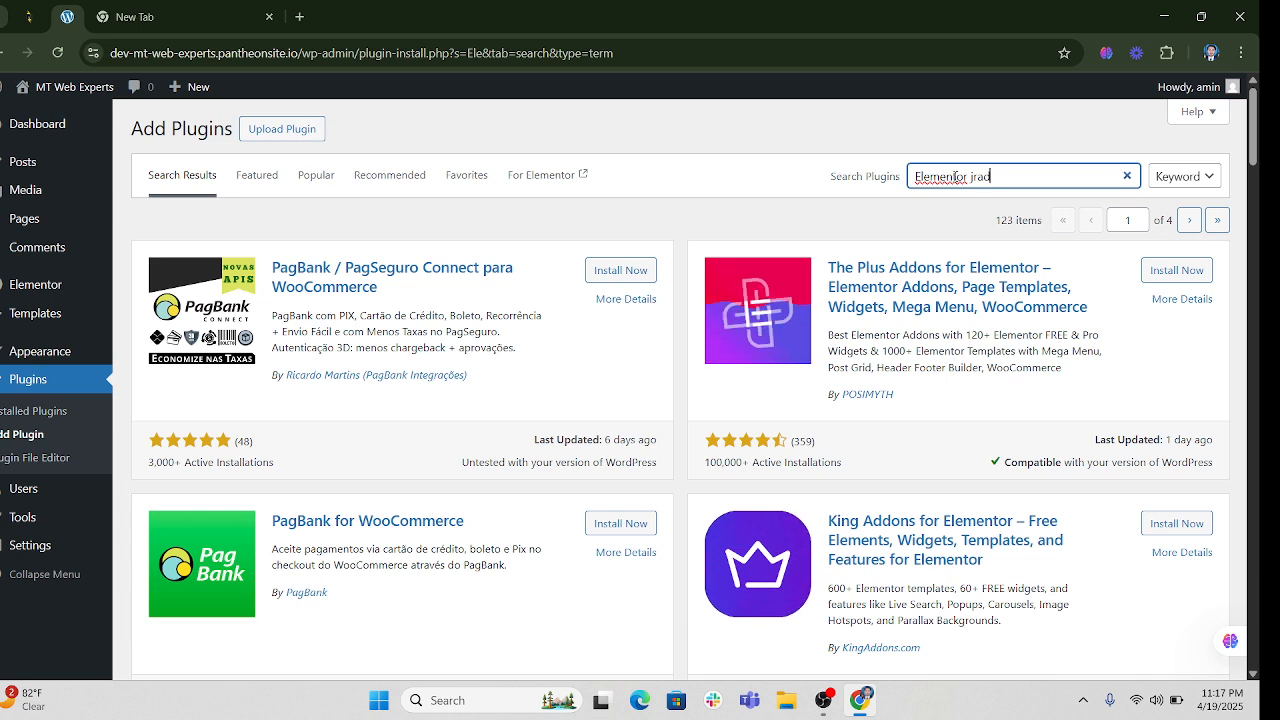
{"action": "key", "text": "BackSpace"}
{"action": "key", "text": "BackSpace"}
{"action": "type", "text": "header"}
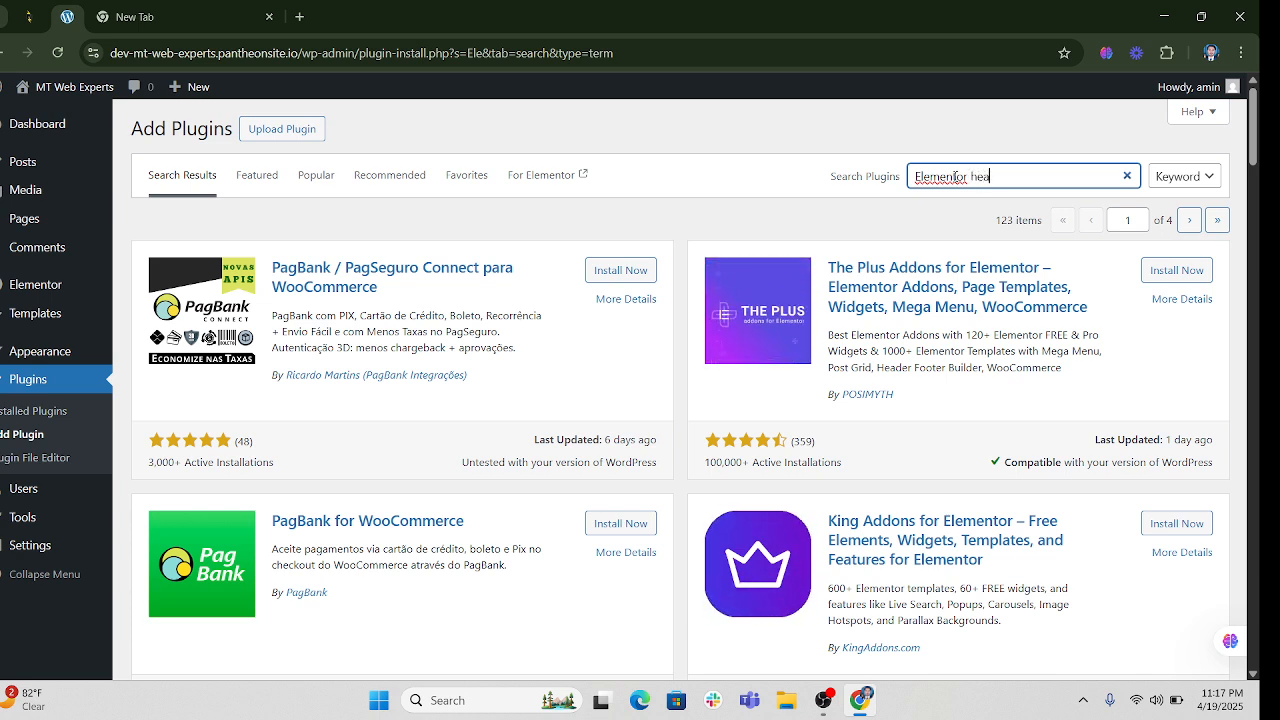
{"action": "type", "text": " and footer"}
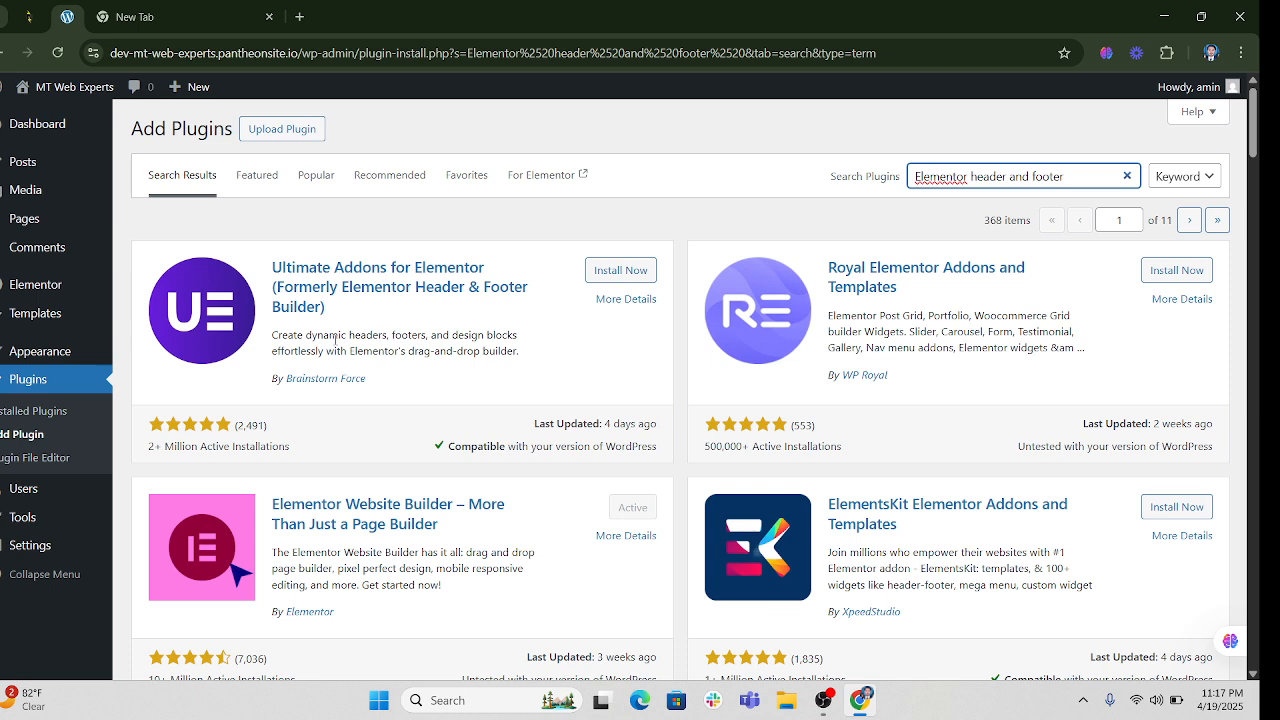
Install and activate the Ultimate Addons for Elementor plugin, and close its onboarding wizard
{"action": "left_click", "coordinate": [606, 274]}
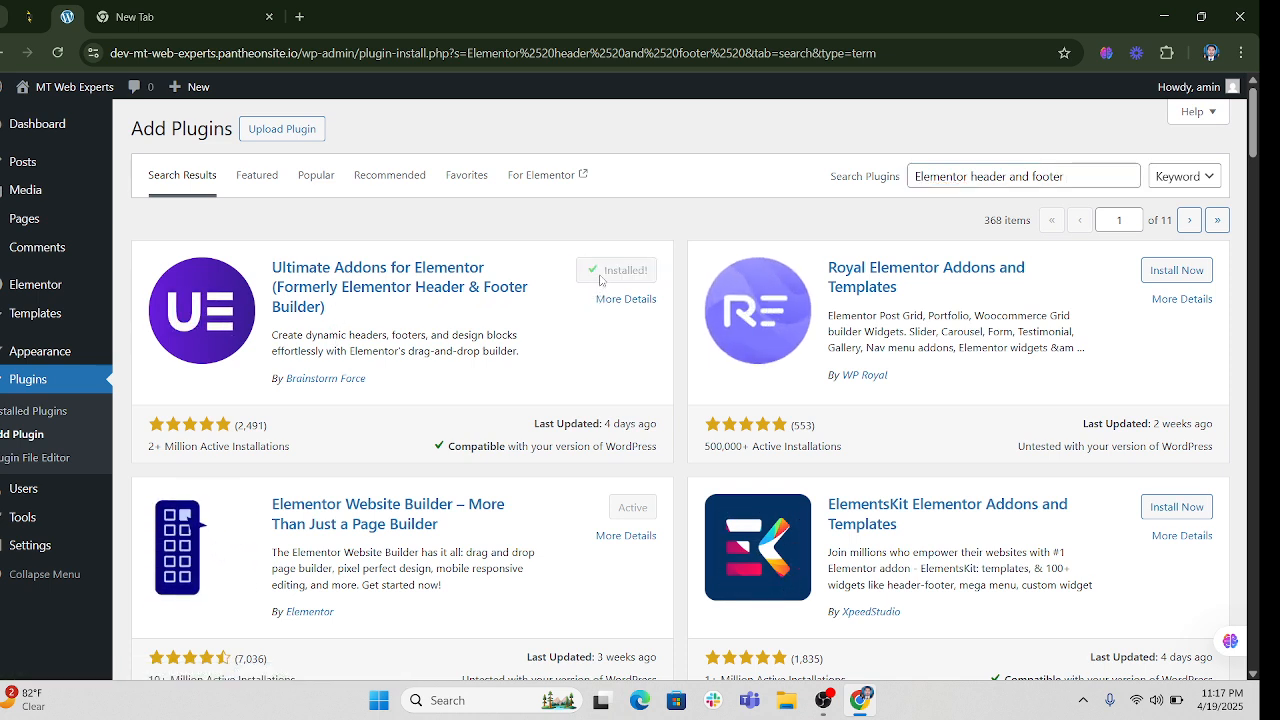
{"action": "left_click", "coordinate": [617, 281]}
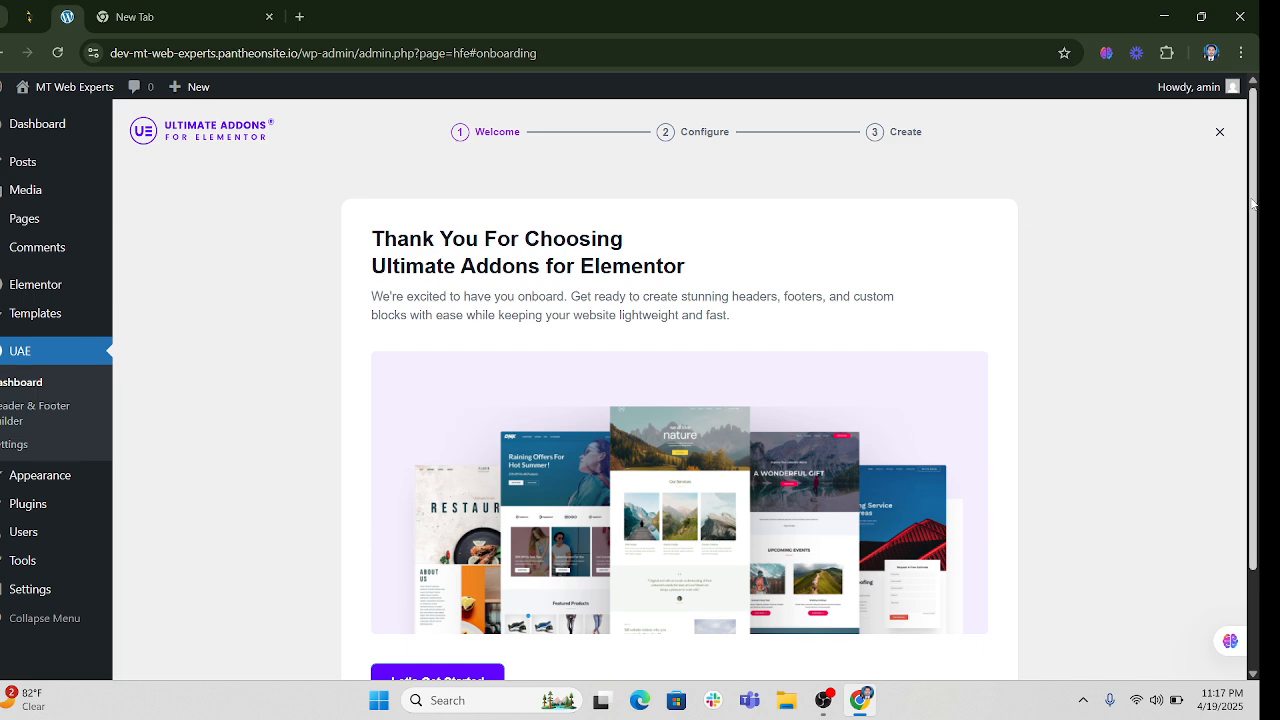
{"action": "left_click", "coordinate": [1220, 133]}
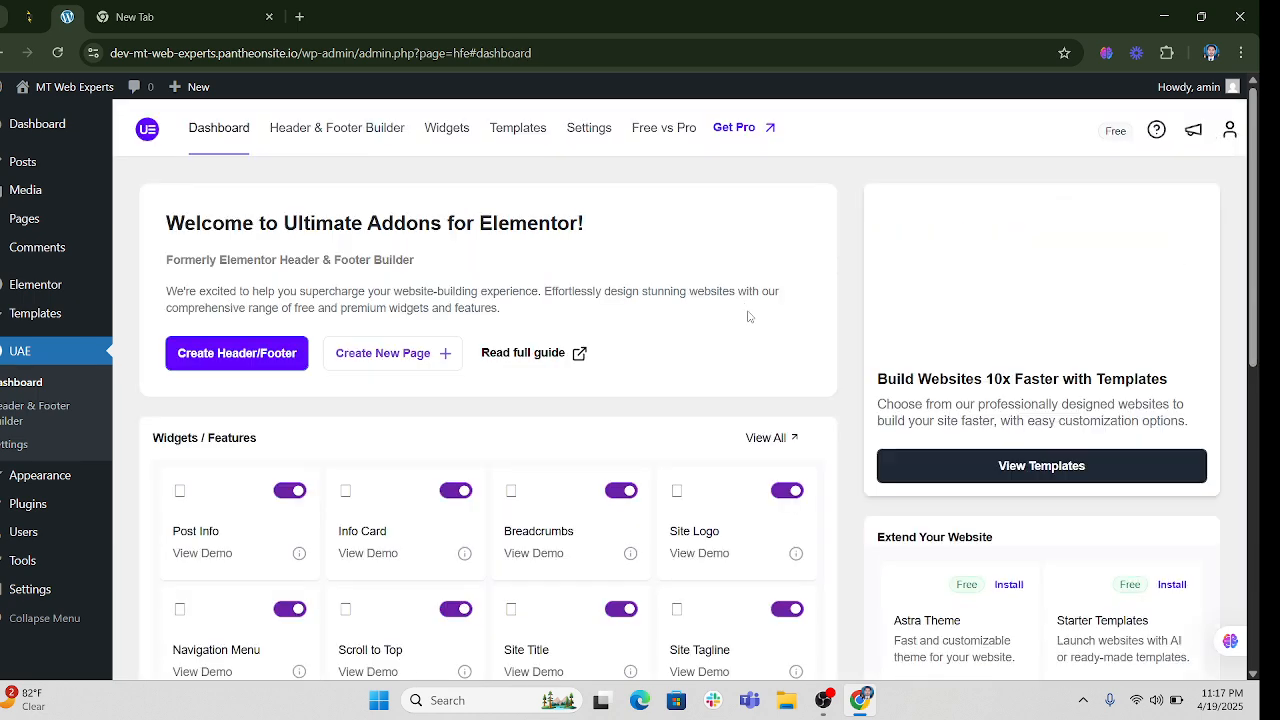
Create a new template in the UAE Header & Footer Builder and title it Header
{"action": "scroll", "coordinate": [749, 317], "scroll_direction": "down", "scroll_amount": 3}
{"action": "left_click", "coordinate": [12, 413]}
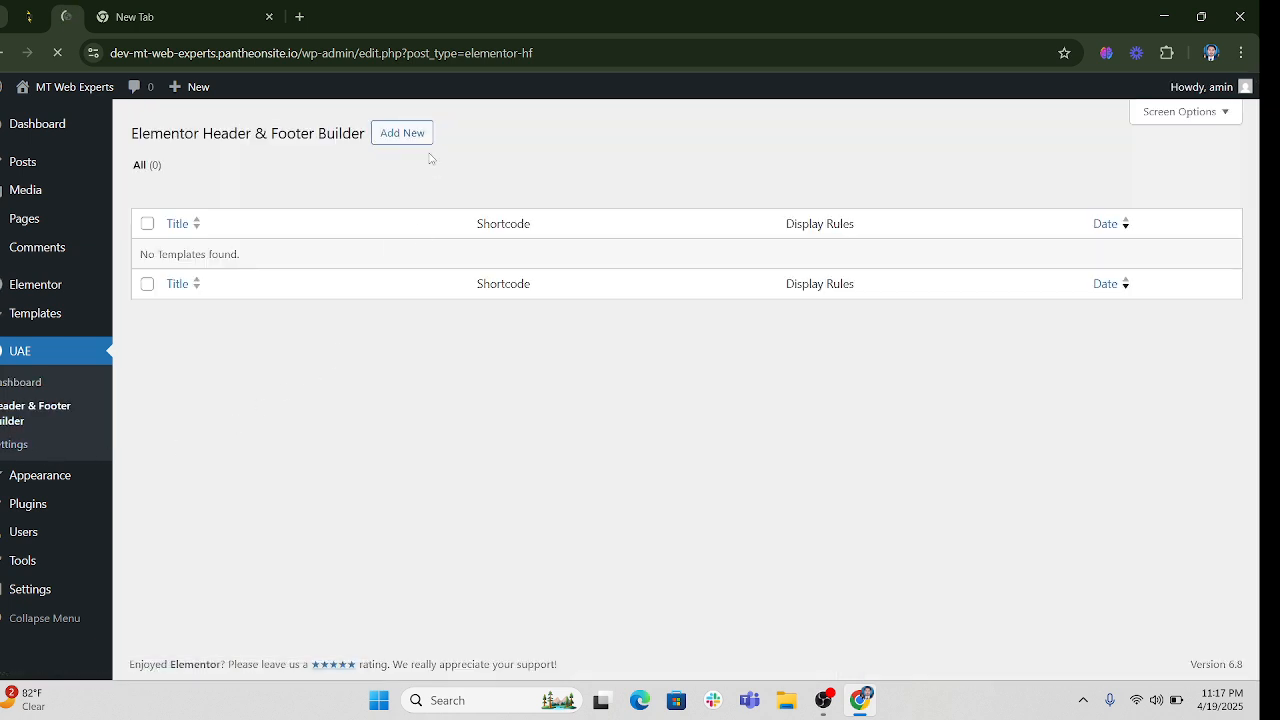
{"action": "left_click", "coordinate": [412, 196]}
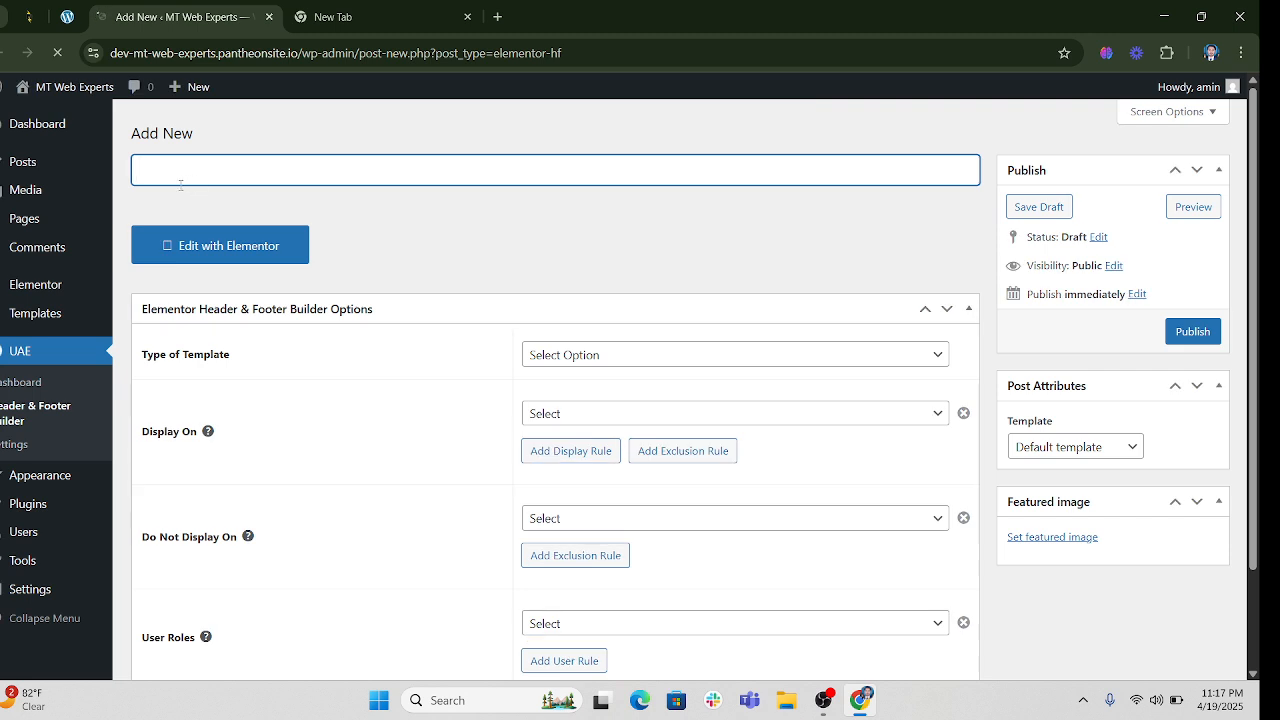
{"action": "type", "text": "Hea"}
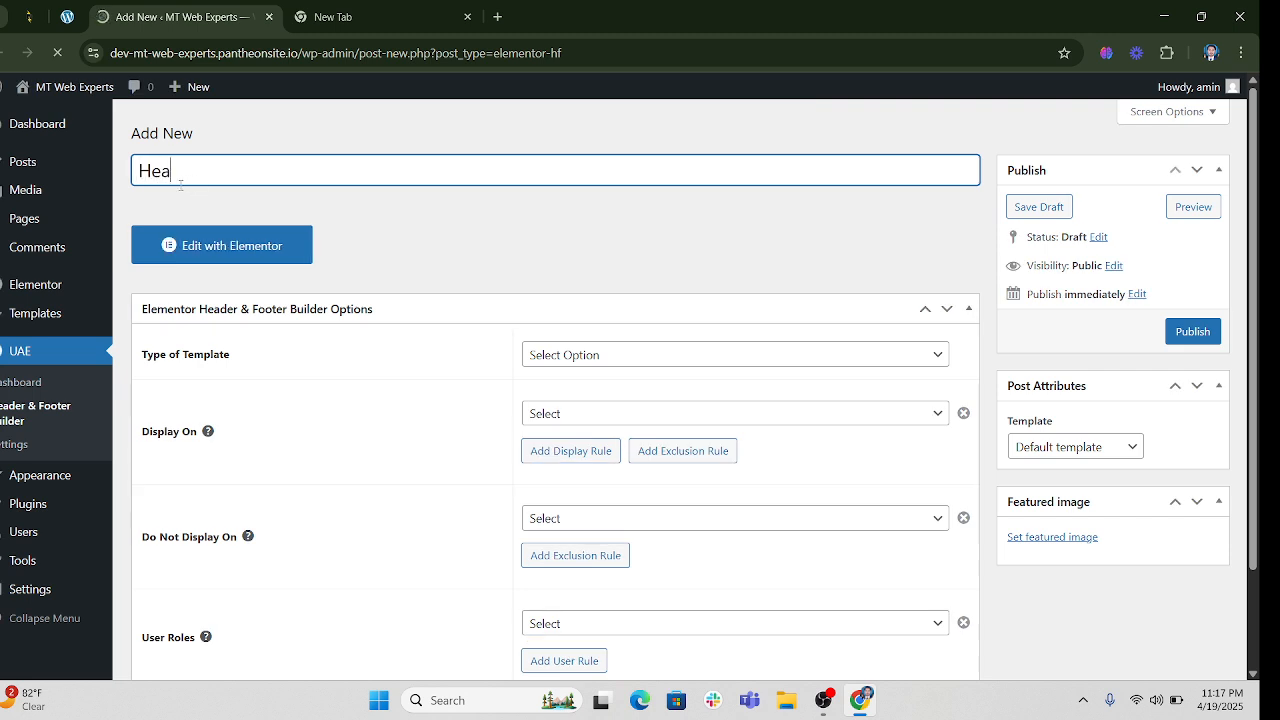
{"action": "type", "text": "der"}
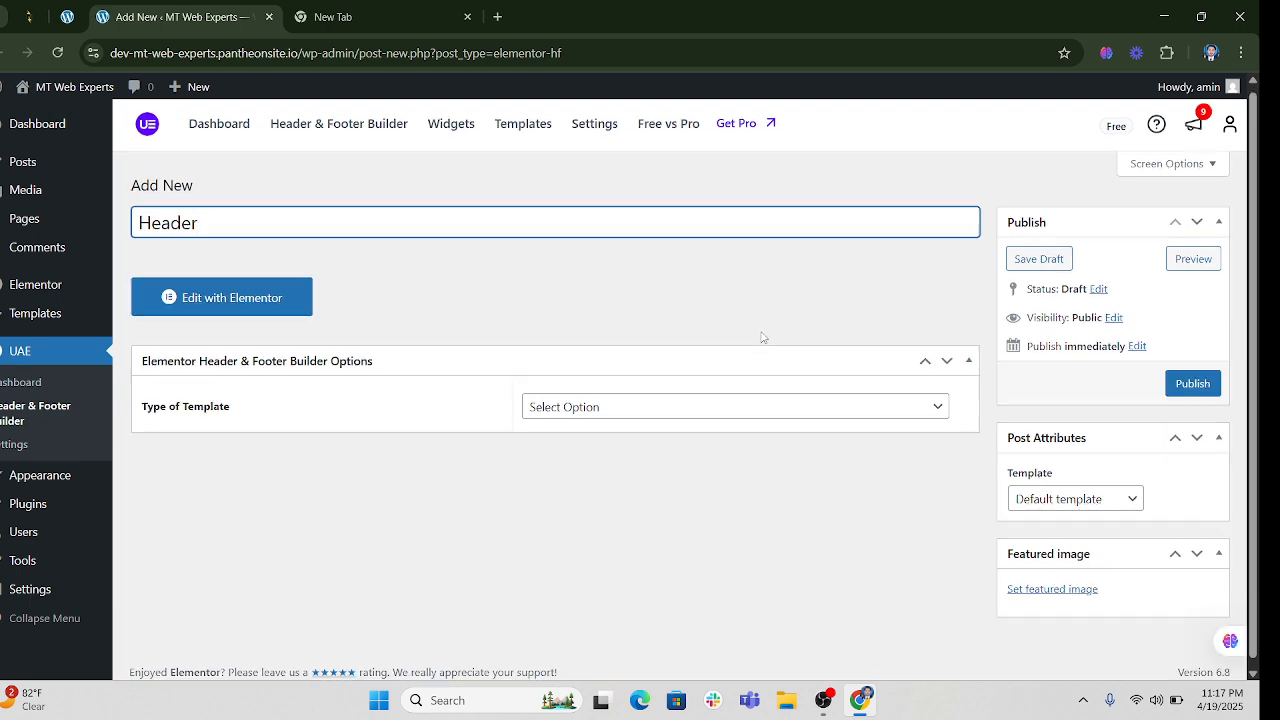
Set the Header template's Type of Template to Header
{"action": "left_click_drag", "start_coordinate": [141, 400], "coordinate": [226, 402]}
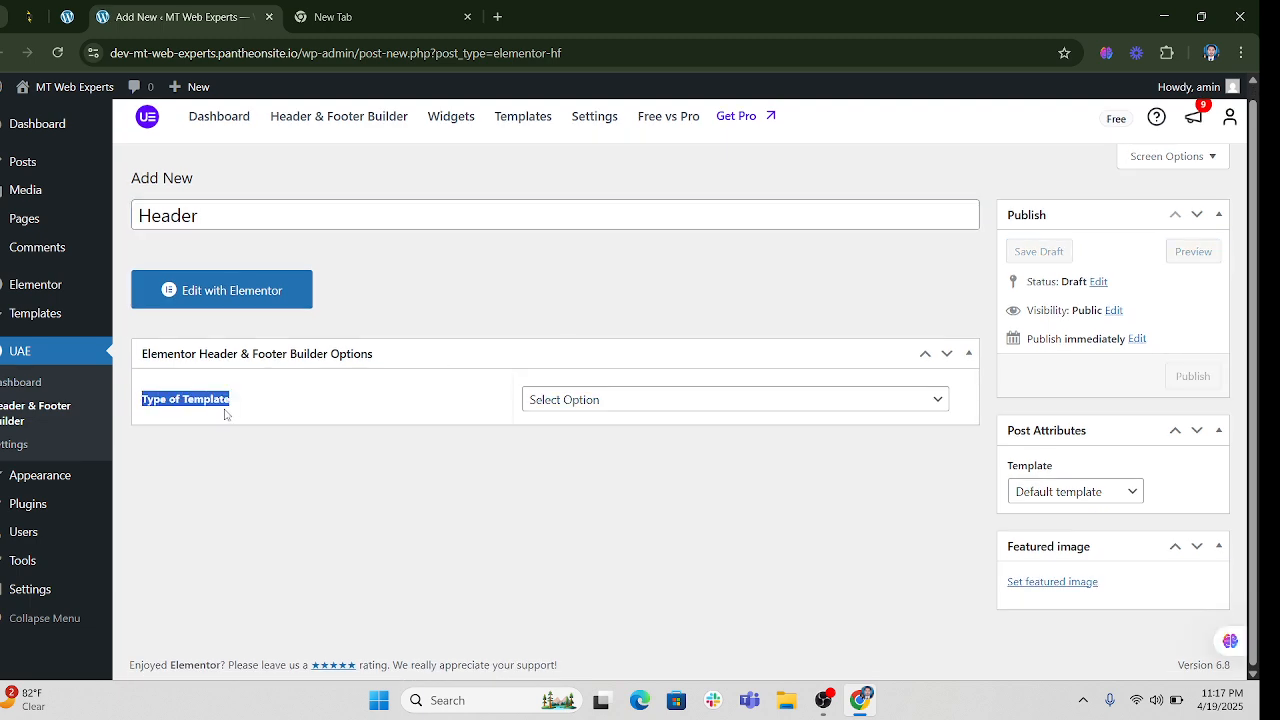
{"action": "left_click", "coordinate": [586, 400]}
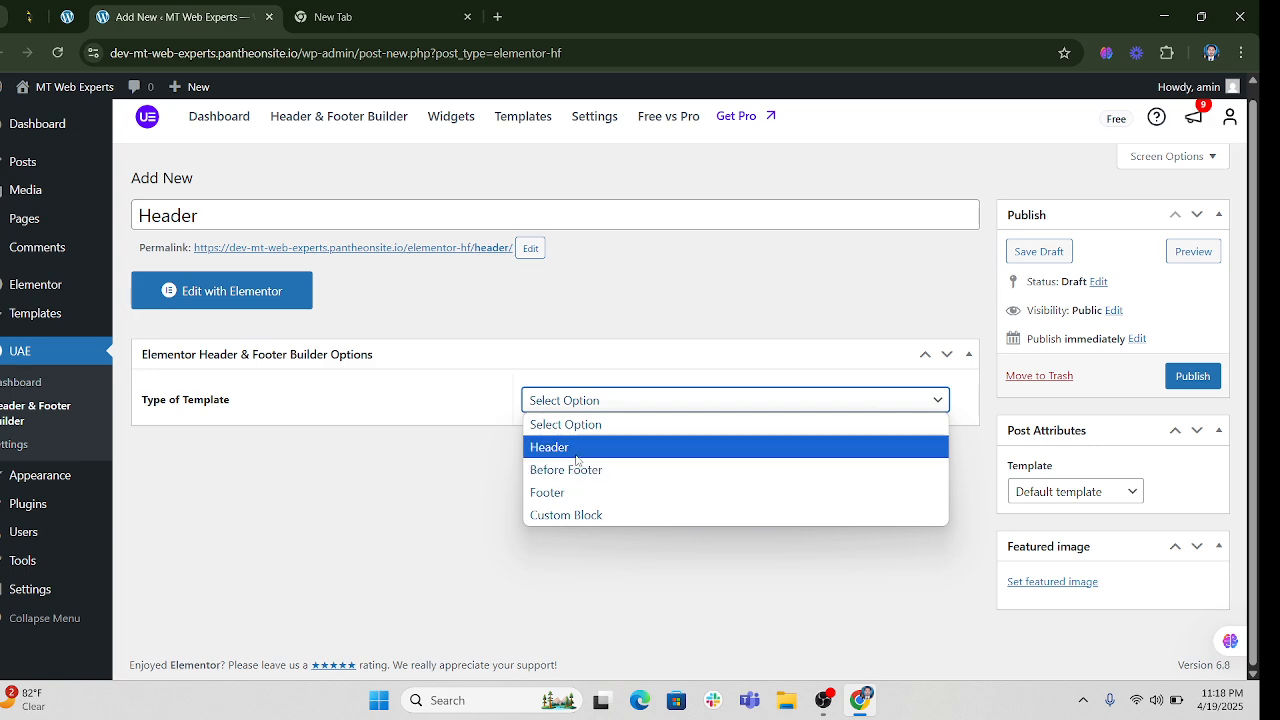
{"action": "left_click", "coordinate": [577, 452]}
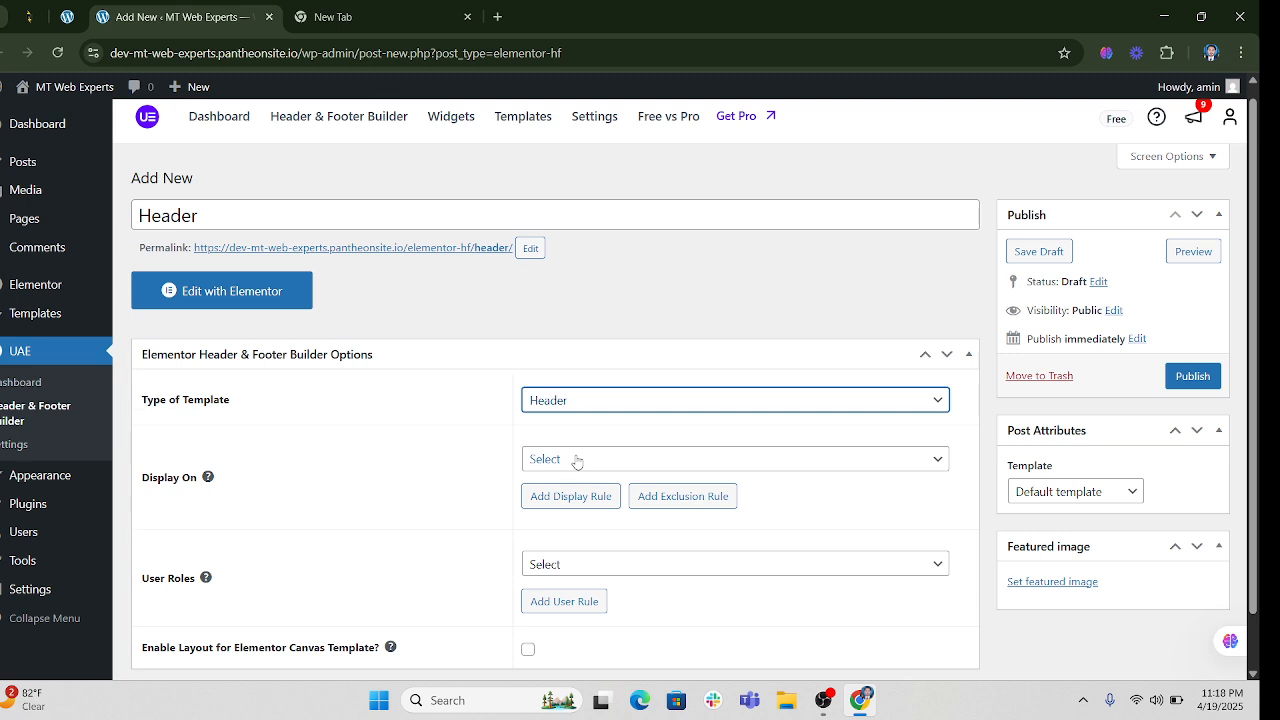
Set the Header template's Display On rule to Entire Website
{"action": "left_click_drag", "start_coordinate": [141, 477], "coordinate": [199, 484]}
{"action": "left_click", "coordinate": [374, 514]}
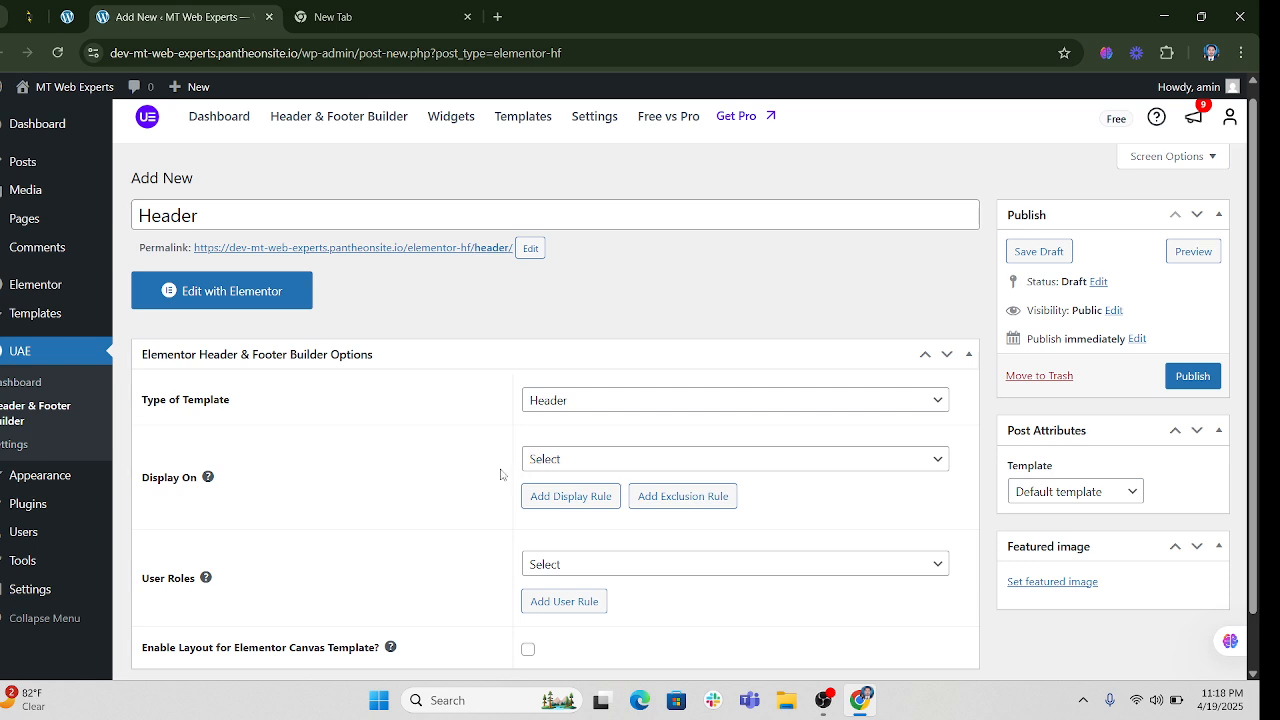
{"action": "left_click", "coordinate": [553, 463]}
{"action": "scroll", "coordinate": [630, 326], "scroll_direction": "down", "scroll_amount": 1}
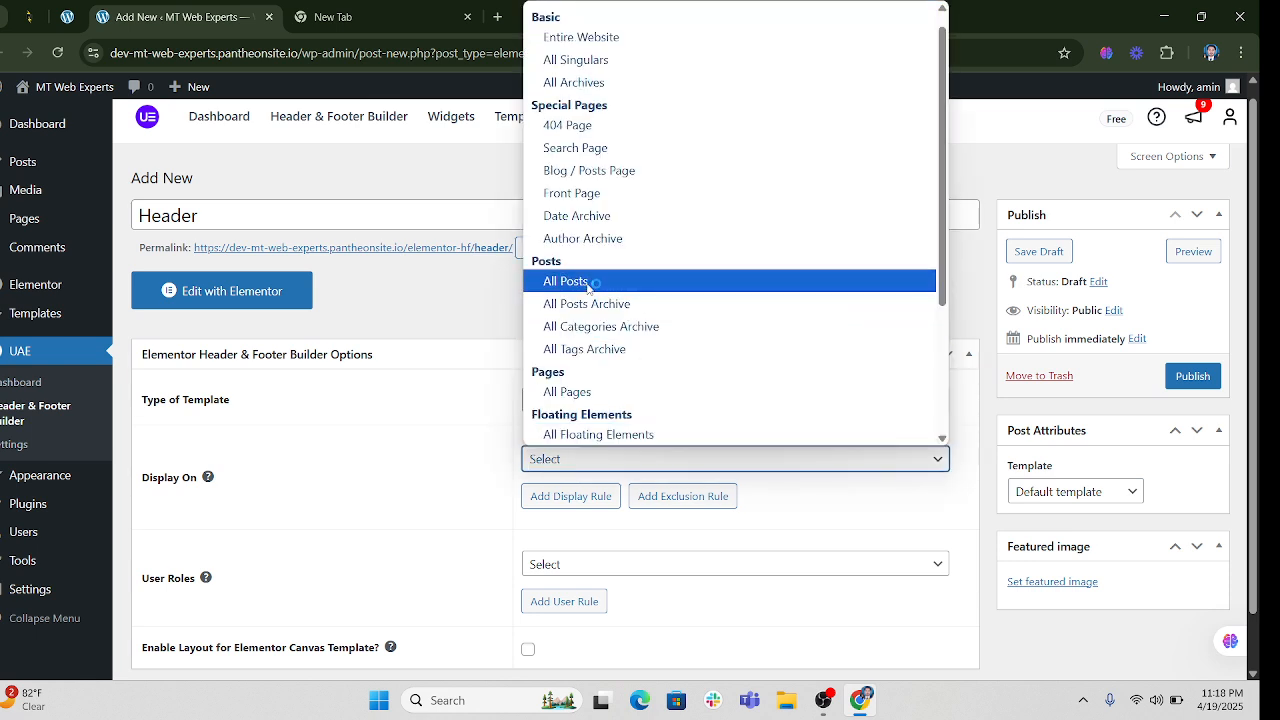
{"action": "scroll", "coordinate": [578, 290], "scroll_direction": "up", "scroll_amount": 1}
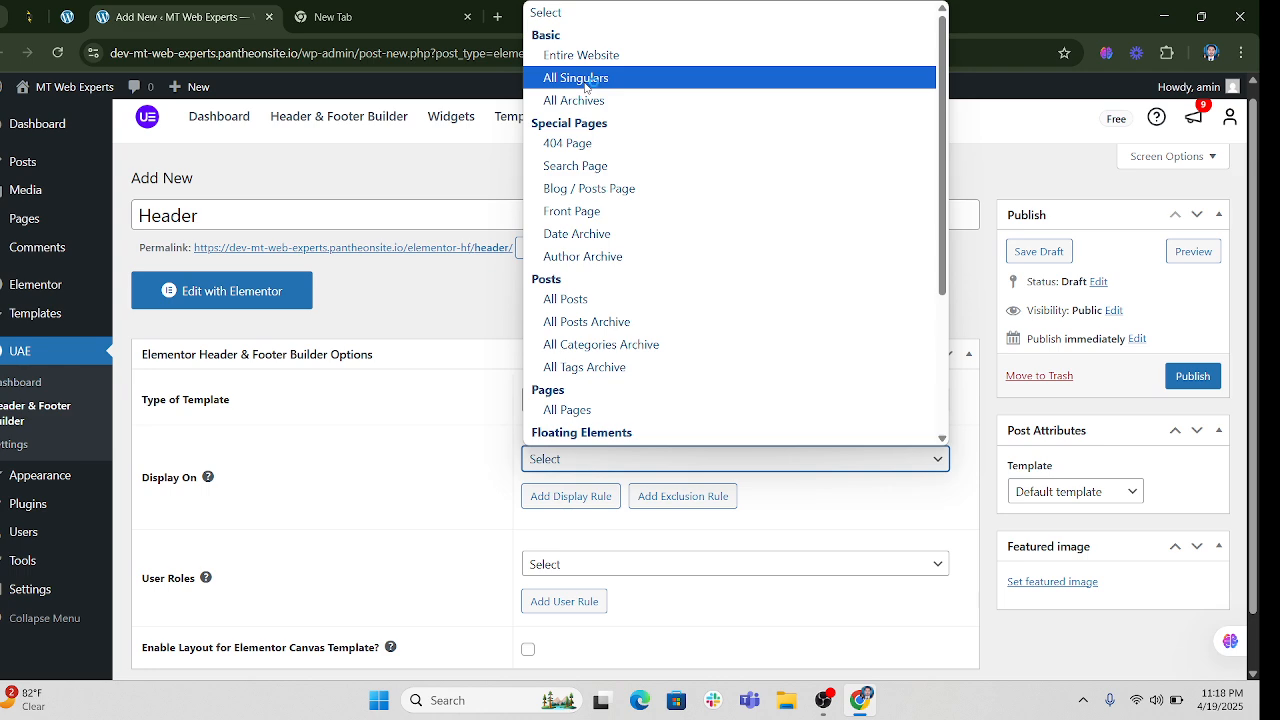
{"action": "scroll", "coordinate": [580, 368], "scroll_direction": "down", "scroll_amount": 2}
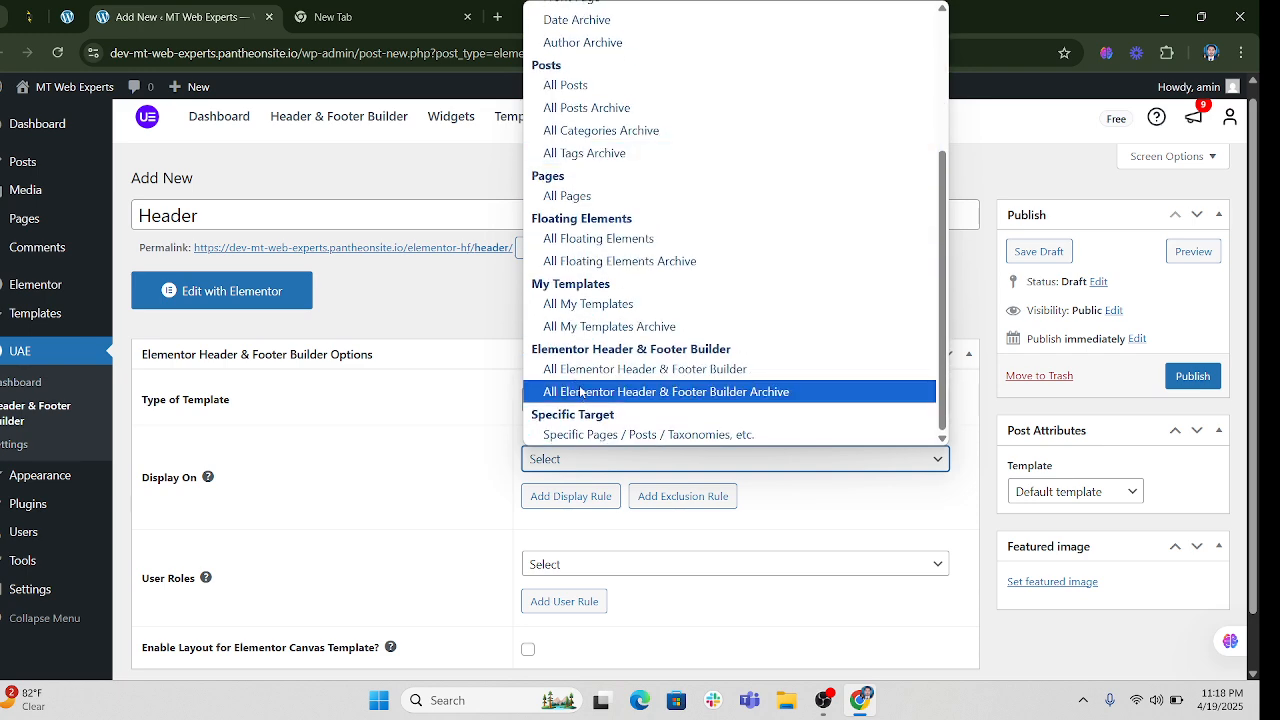
{"action": "scroll", "coordinate": [580, 392], "scroll_direction": "up", "scroll_amount": 4}
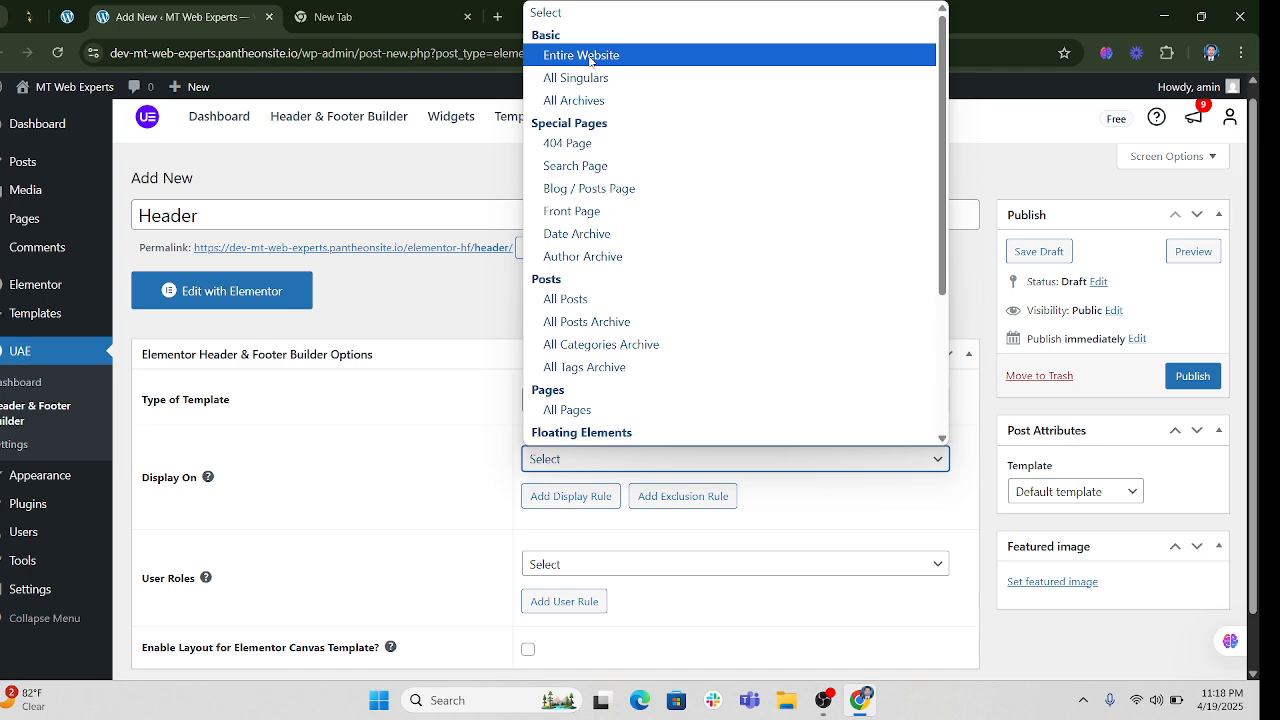
{"action": "left_click", "coordinate": [590, 56]}
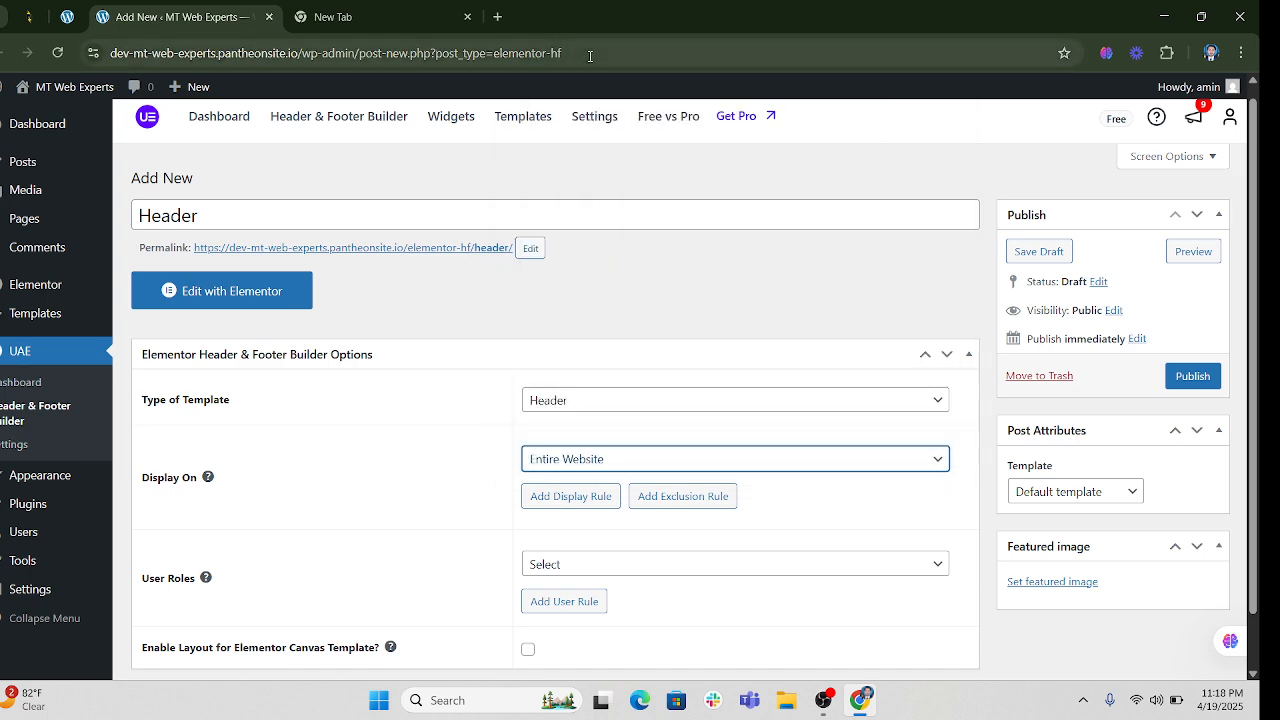
Add a second, empty display rule to the Header template and remove it
{"action": "scroll", "coordinate": [428, 490], "scroll_direction": "down", "scroll_amount": 1}
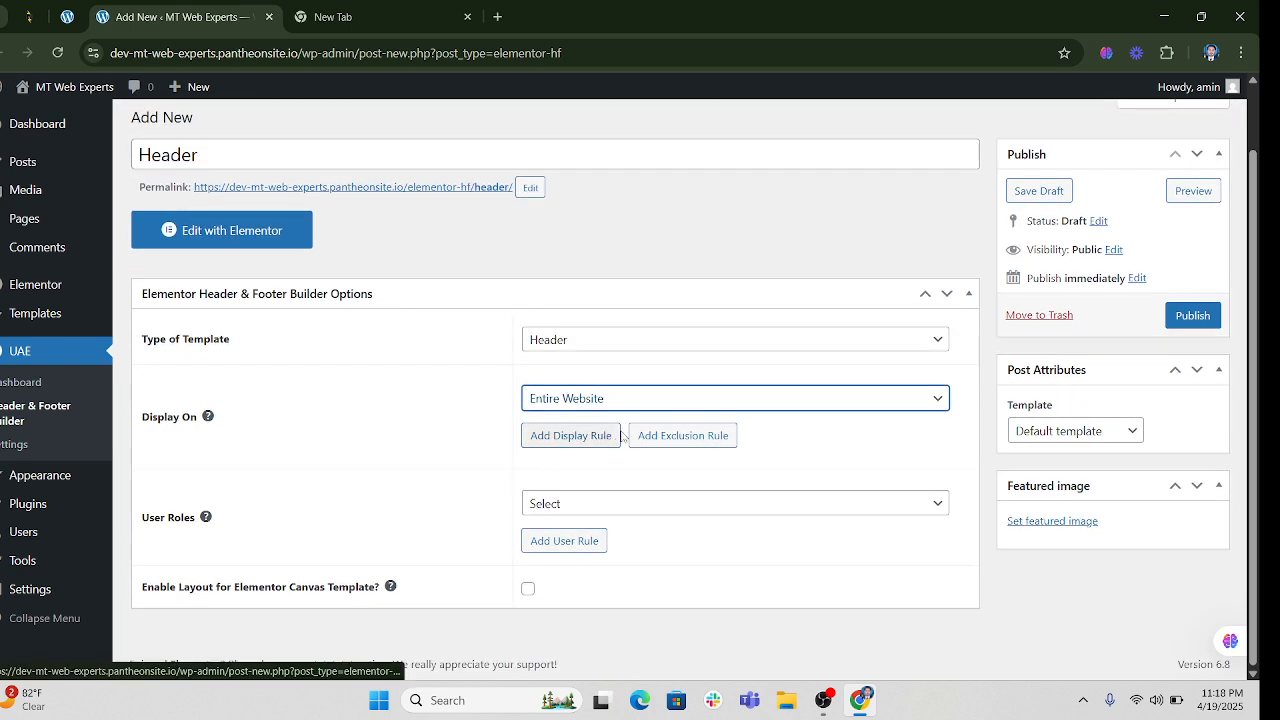
{"action": "left_click", "coordinate": [585, 440]}
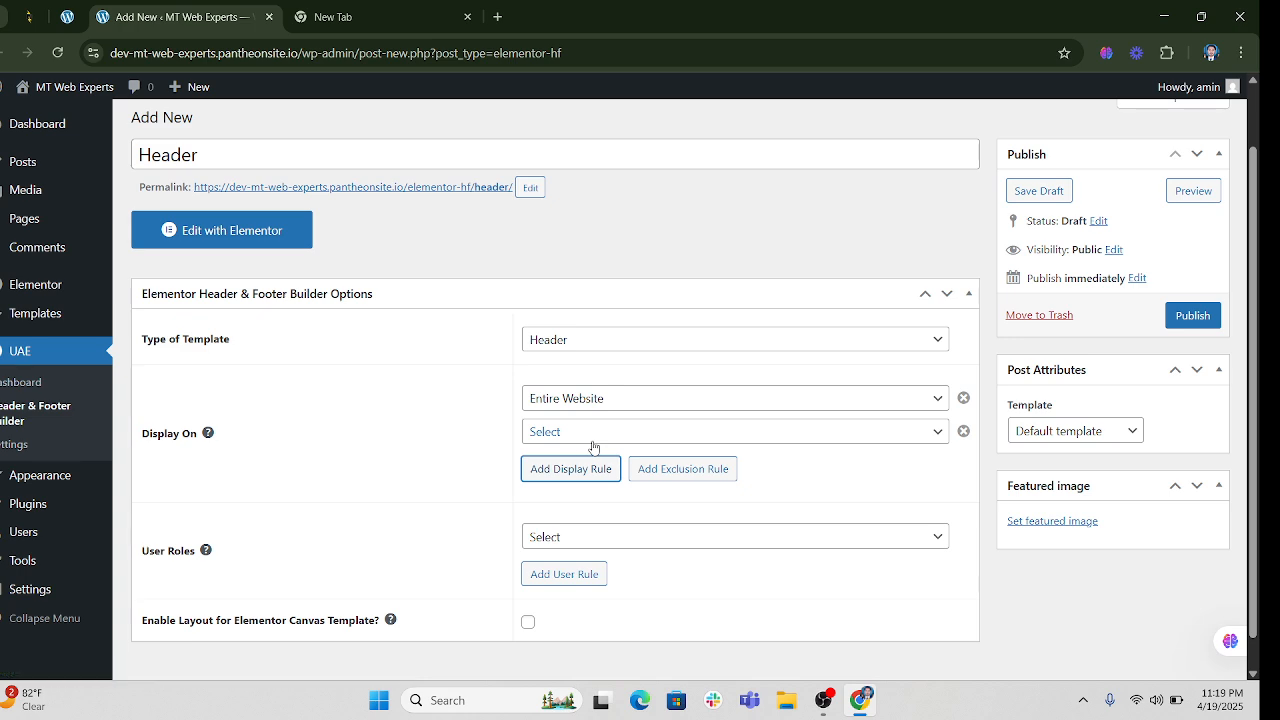
{"action": "left_click", "coordinate": [835, 443]}
{"action": "left_click", "coordinate": [873, 483]}
{"action": "left_click", "coordinate": [963, 431]}
Add an exclusion rule, set it to Specific Pages / Posts / Taxonomies, etc., and remove that rule
{"action": "left_click", "coordinate": [681, 436]}
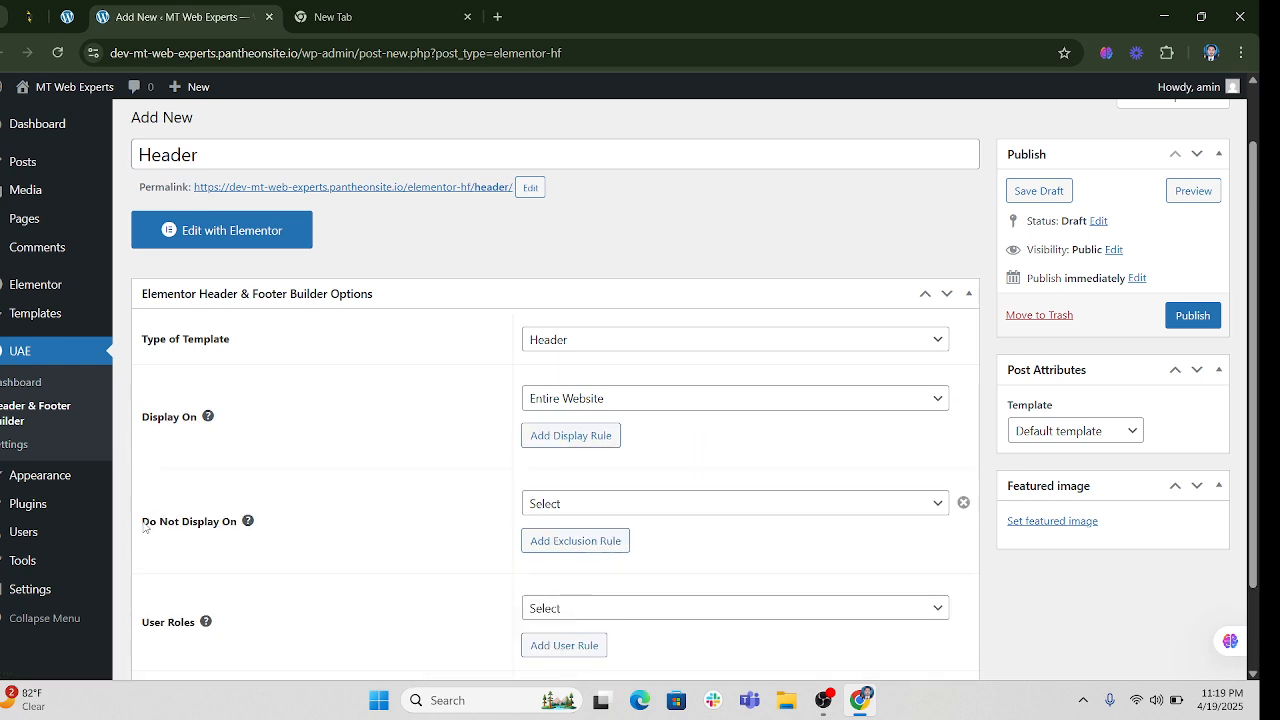
{"action": "left_click_drag", "start_coordinate": [145, 527], "coordinate": [244, 528]}
{"action": "left_click", "coordinate": [314, 541]}
{"action": "left_click", "coordinate": [614, 508]}
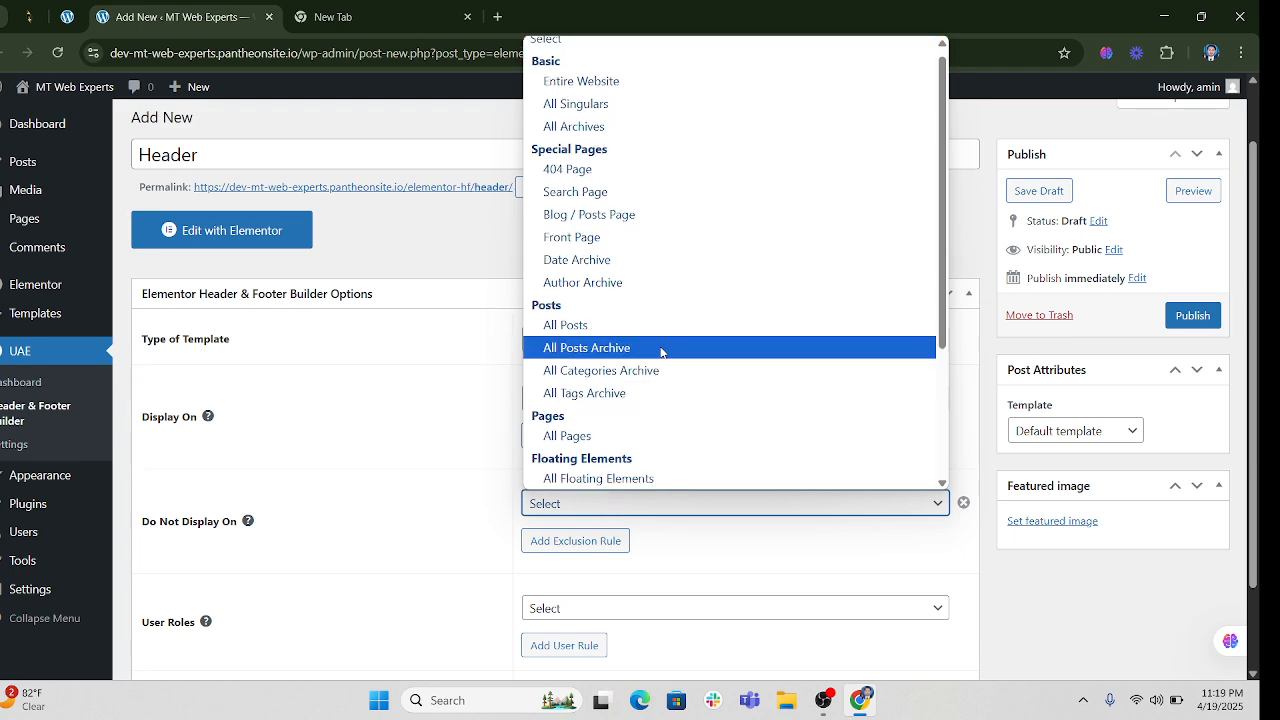
{"action": "scroll", "coordinate": [660, 350], "scroll_direction": "down", "scroll_amount": 2}
{"action": "scroll", "coordinate": [677, 432], "scroll_direction": "up", "scroll_amount": 1}
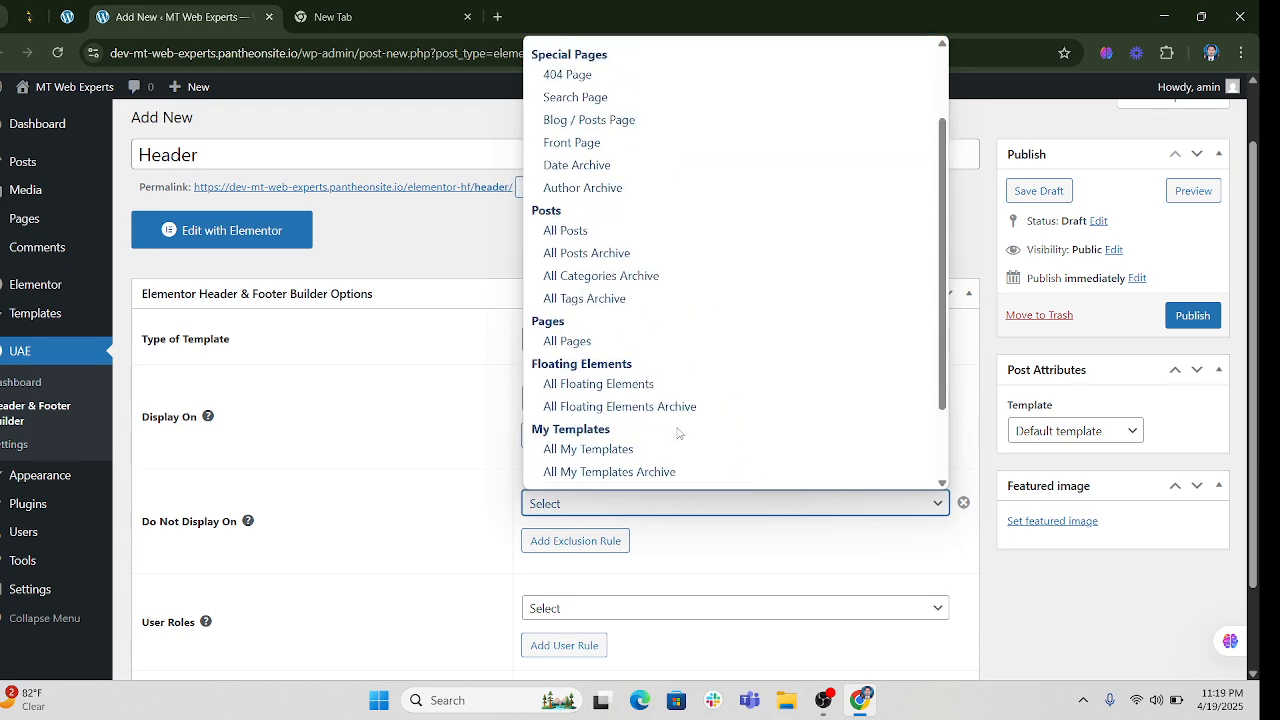
{"action": "scroll", "coordinate": [677, 432], "scroll_direction": "up", "scroll_amount": 1}
{"action": "scroll", "coordinate": [677, 432], "scroll_direction": "down", "scroll_amount": 2}
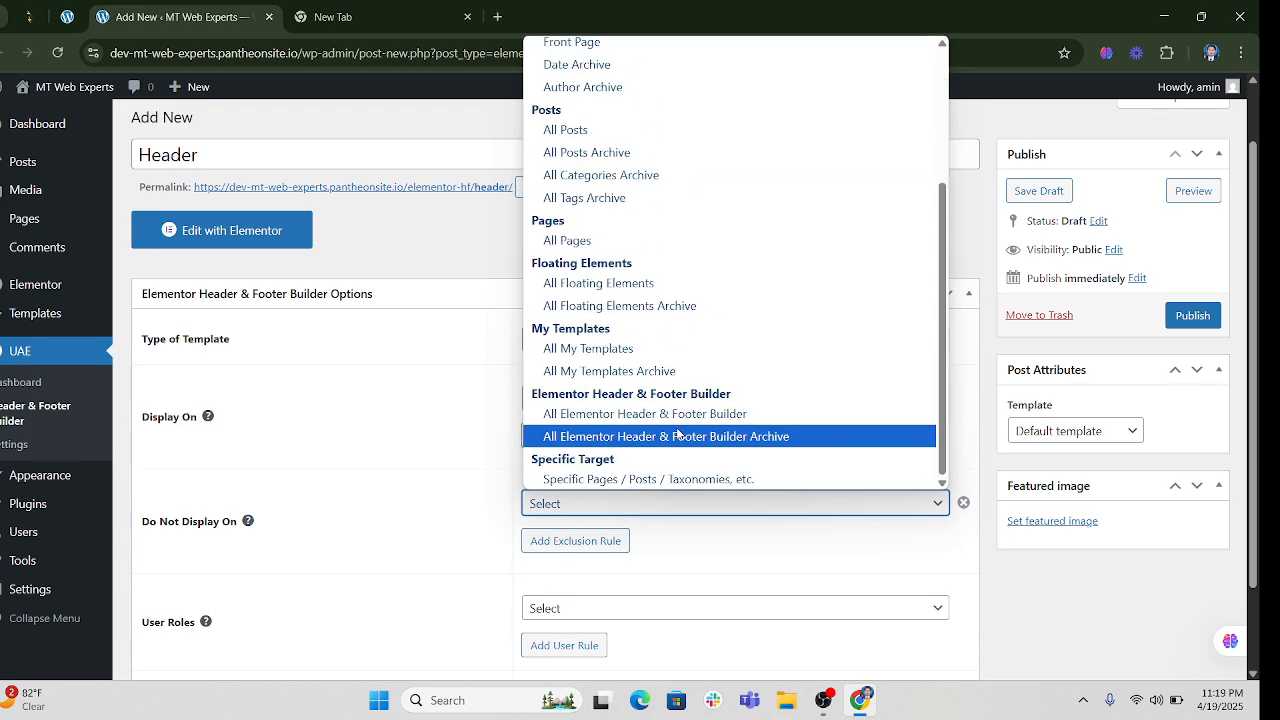
{"action": "left_click", "coordinate": [566, 480]}
{"action": "left_click", "coordinate": [605, 548]}
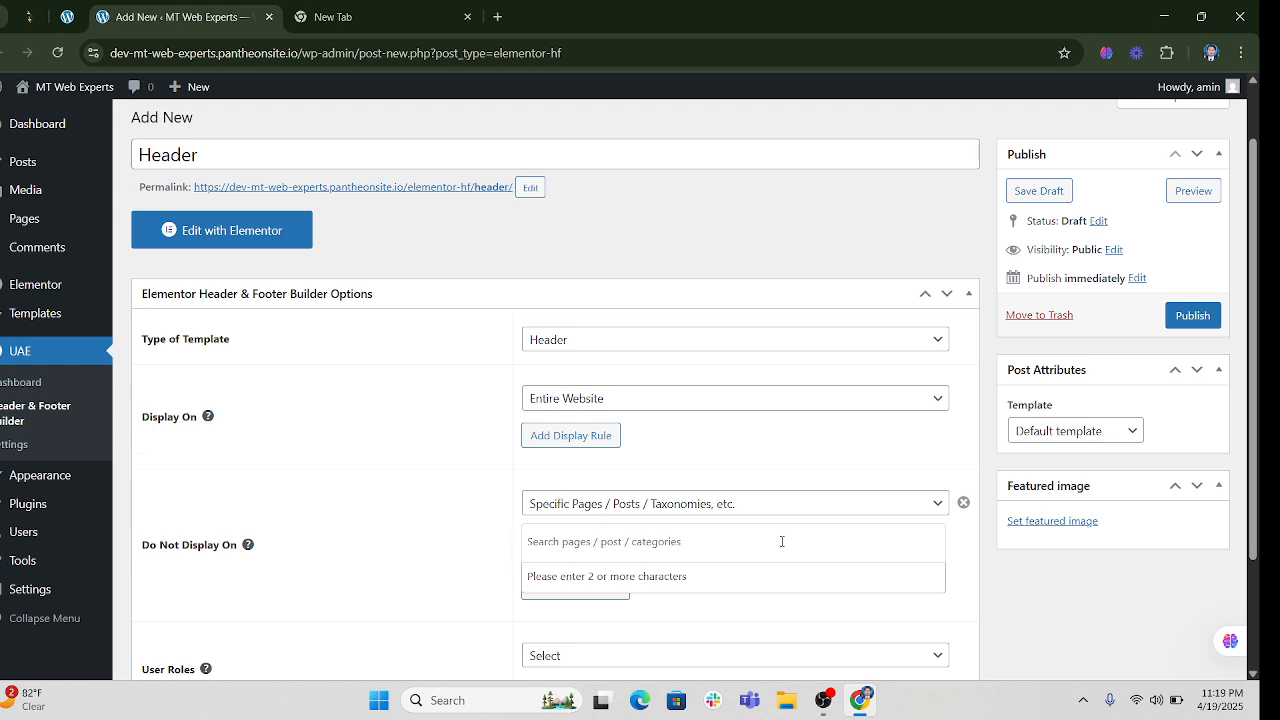
{"action": "left_click", "coordinate": [964, 508]}
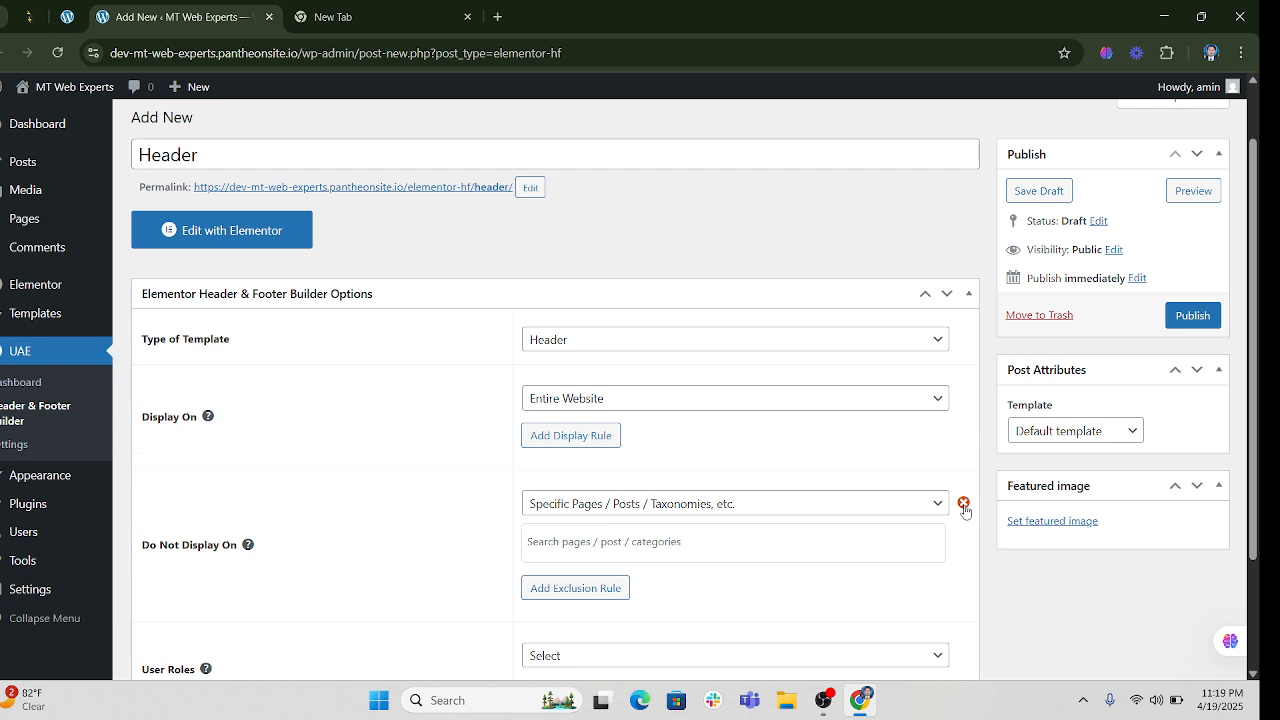
{"action": "left_click", "coordinate": [964, 508]}
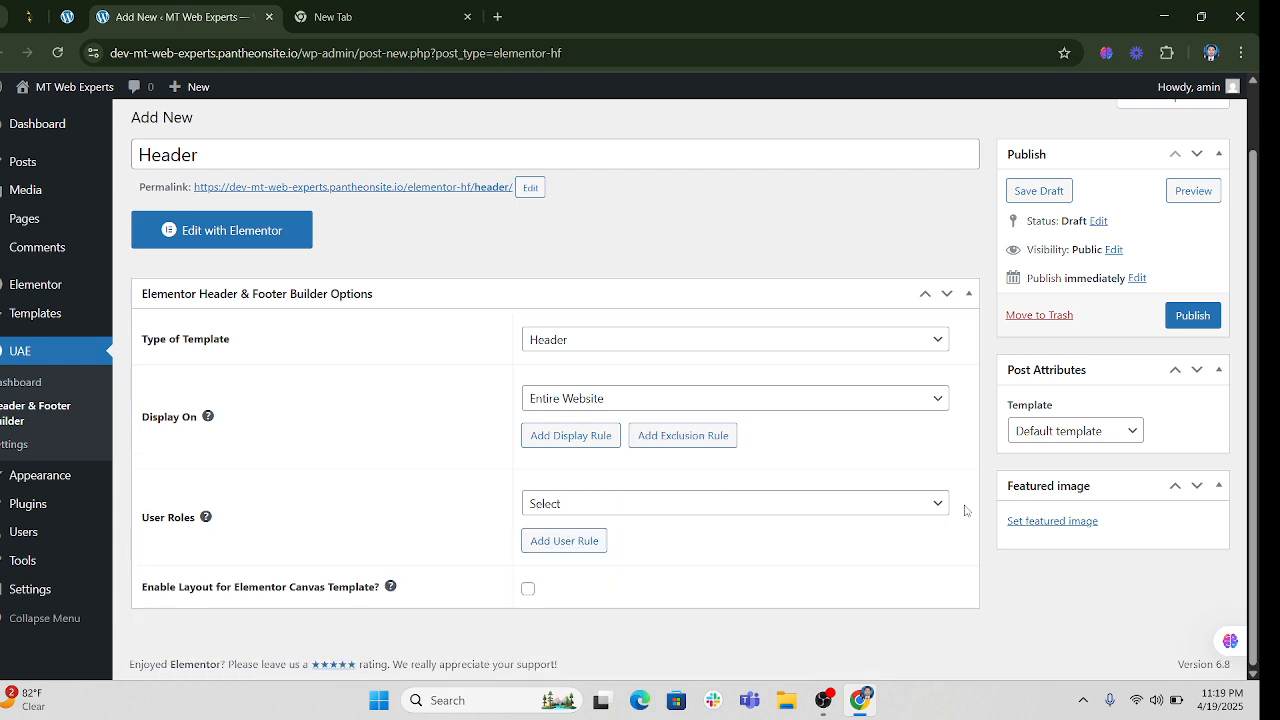
Publish the Header template and open it for editing in Elementor, dismissing the setup checklist
{"action": "left_click", "coordinate": [1190, 316]}
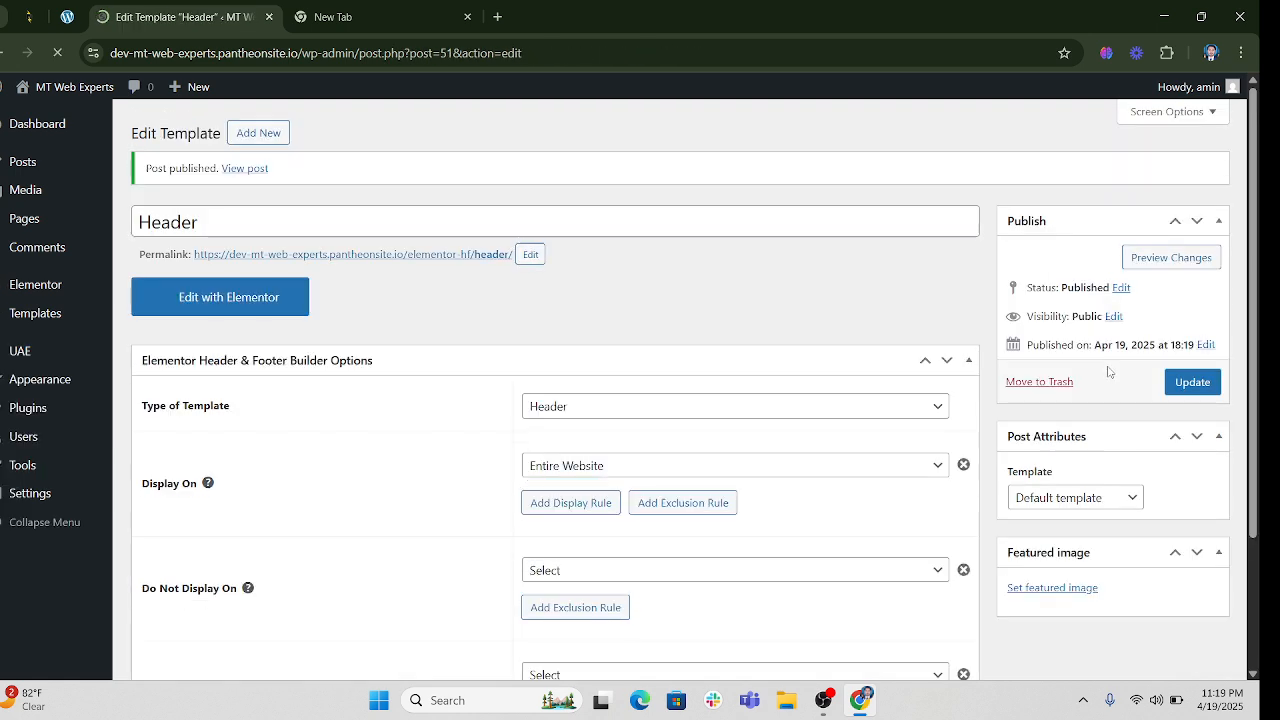
{"action": "left_click", "coordinate": [247, 304]}
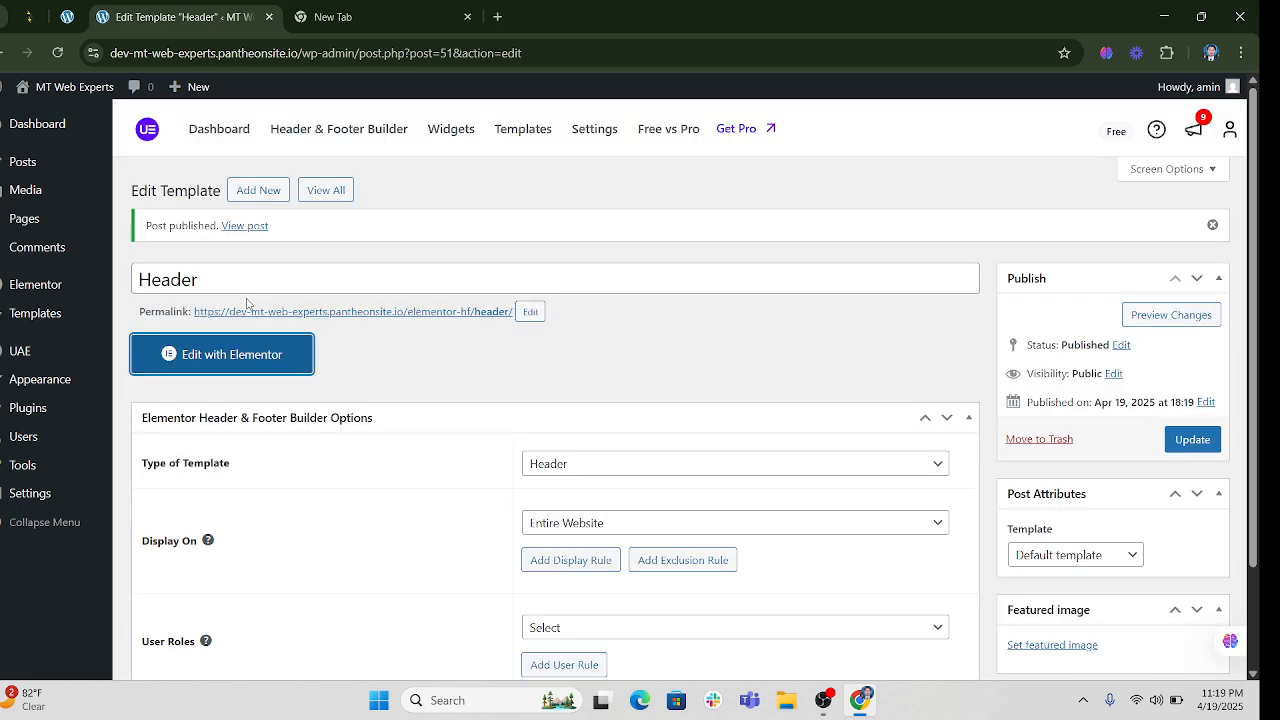
{"action": "left_click", "coordinate": [266, 358]}
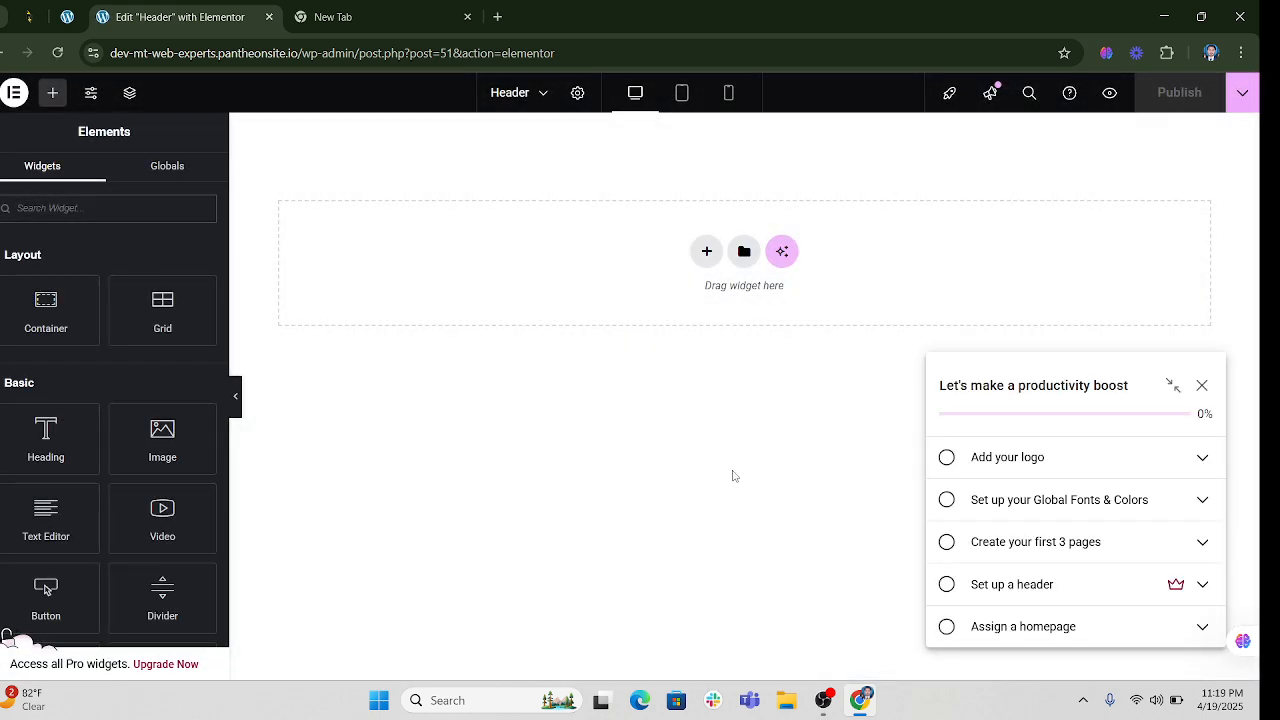
{"action": "left_click", "coordinate": [1201, 385]}
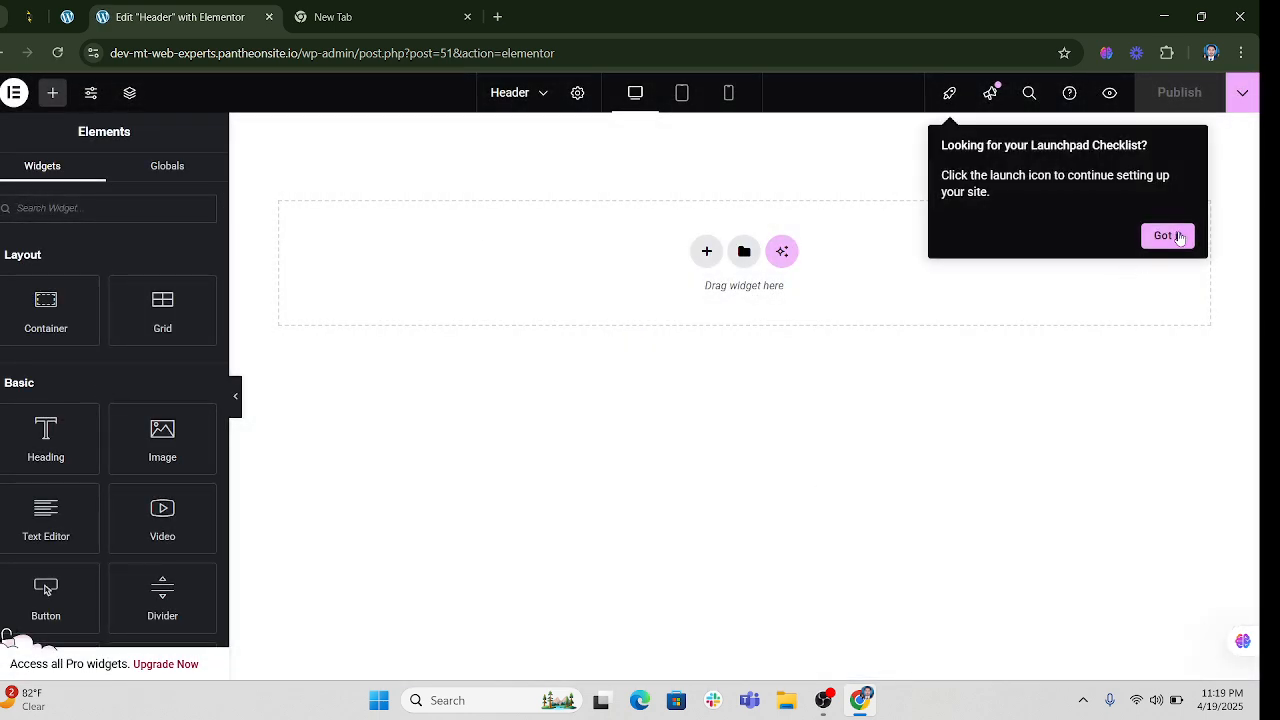
Dismiss the Launchpad Checklist hint and add a Flexbox container with a single-column structure to the header
{"action": "left_click", "coordinate": [1175, 235]}
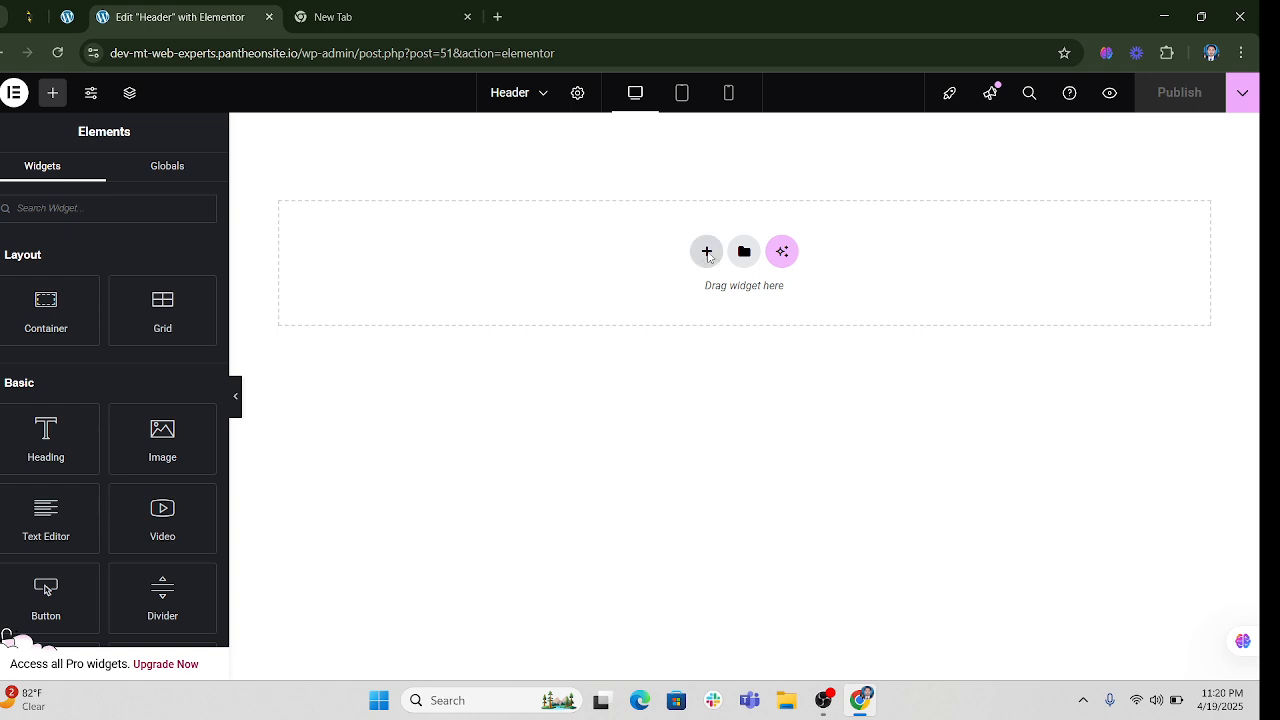
{"action": "left_click", "coordinate": [707, 253]}
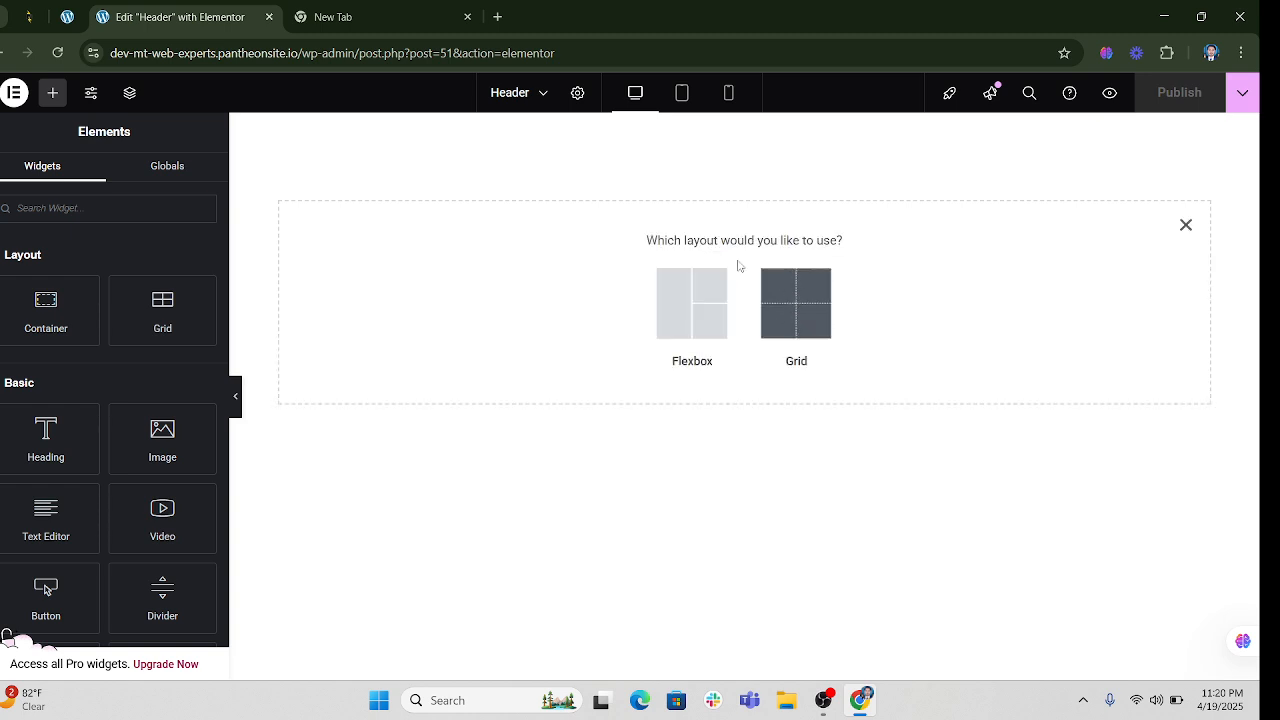
{"action": "left_click", "coordinate": [693, 311]}
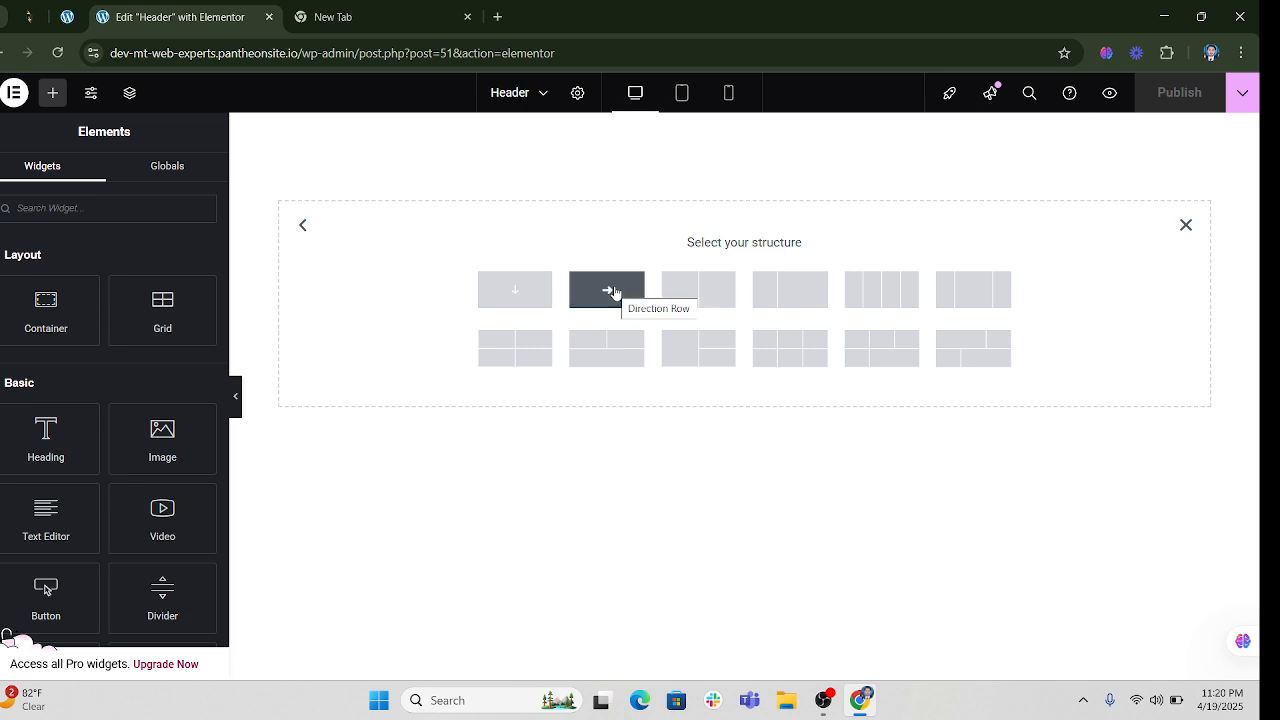
{"action": "left_click", "coordinate": [517, 300]}
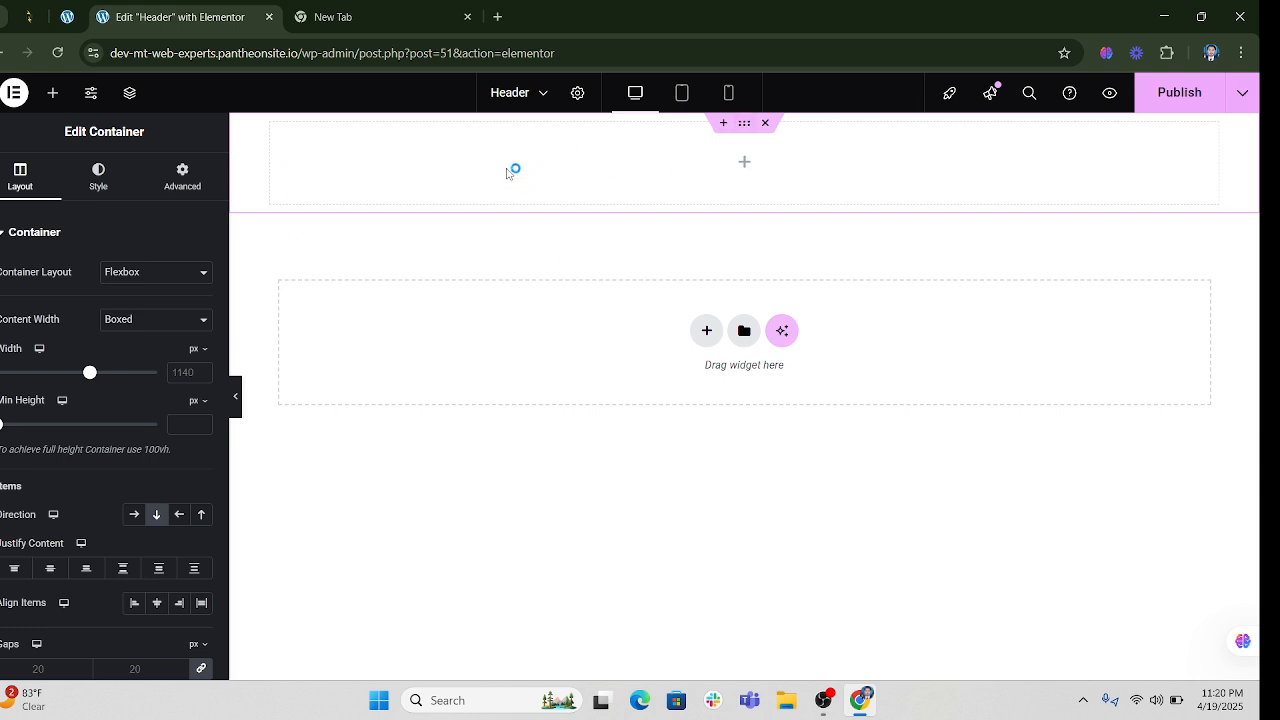
Nest a container inside the column container and duplicate it
{"action": "left_click", "coordinate": [744, 162]}
{"action": "left_click_drag", "start_coordinate": [66, 337], "coordinate": [463, 144]}
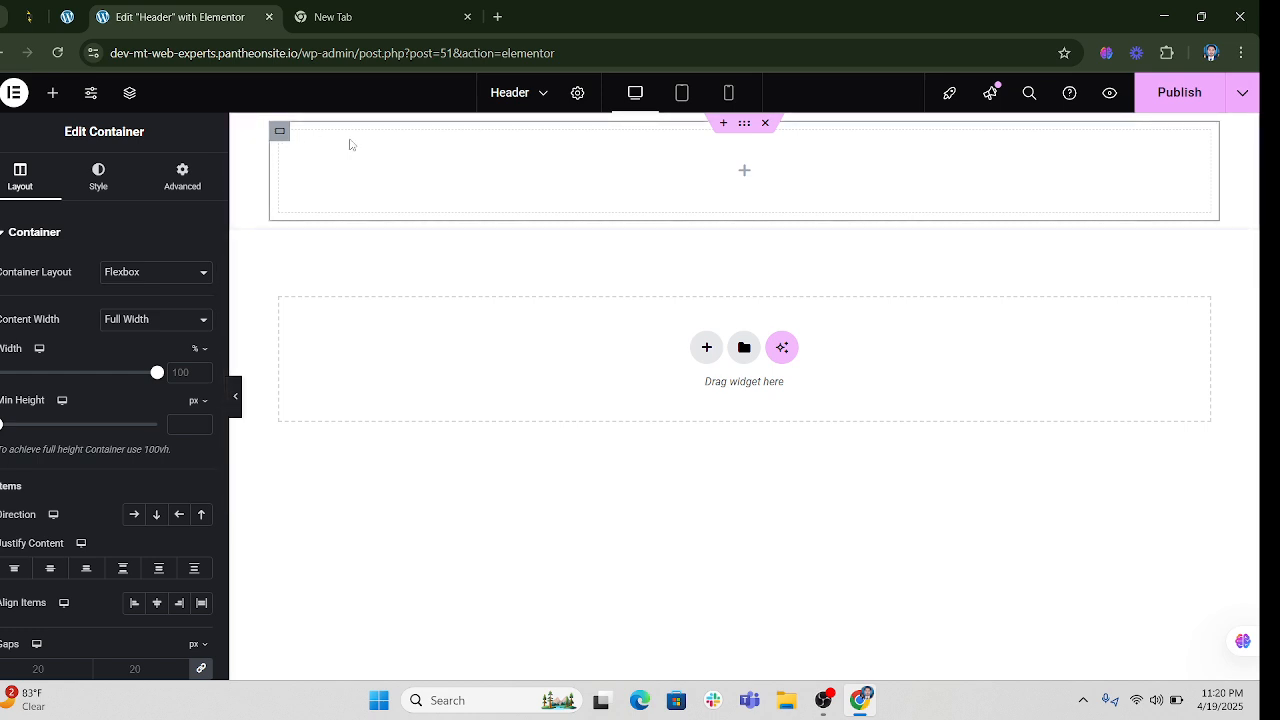
{"action": "right_click", "coordinate": [281, 133]}
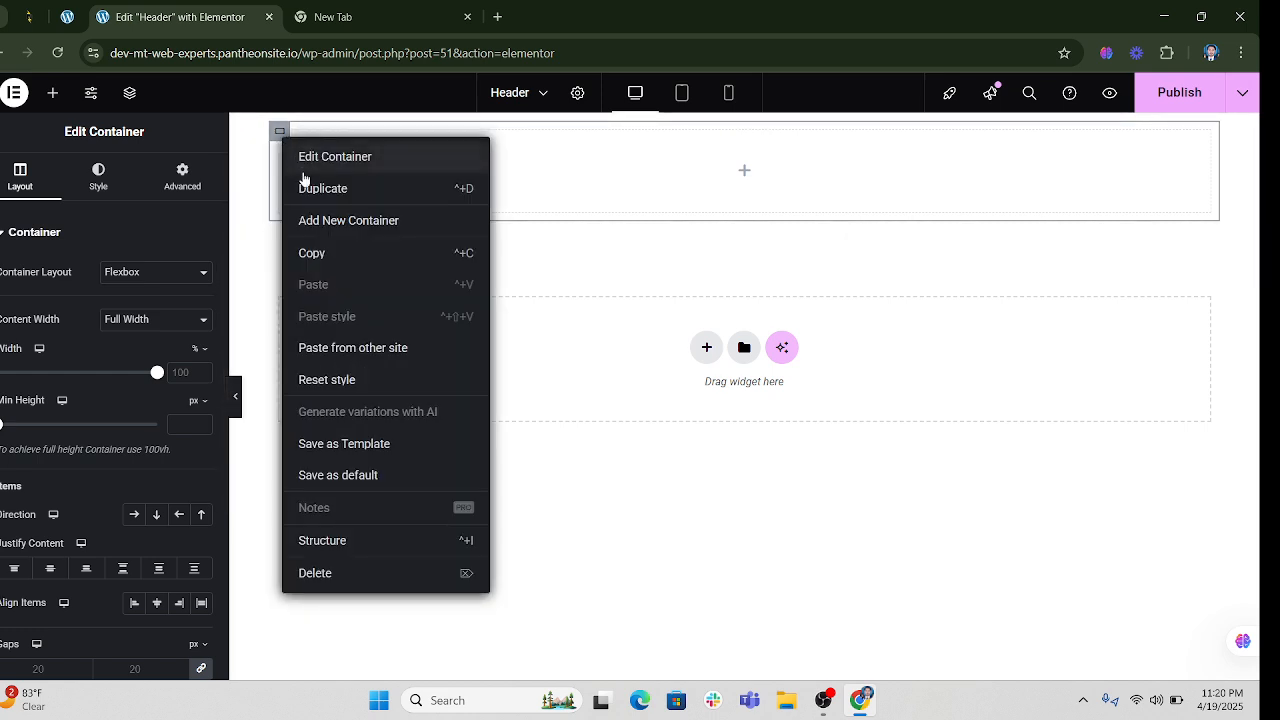
{"action": "left_click", "coordinate": [303, 186]}
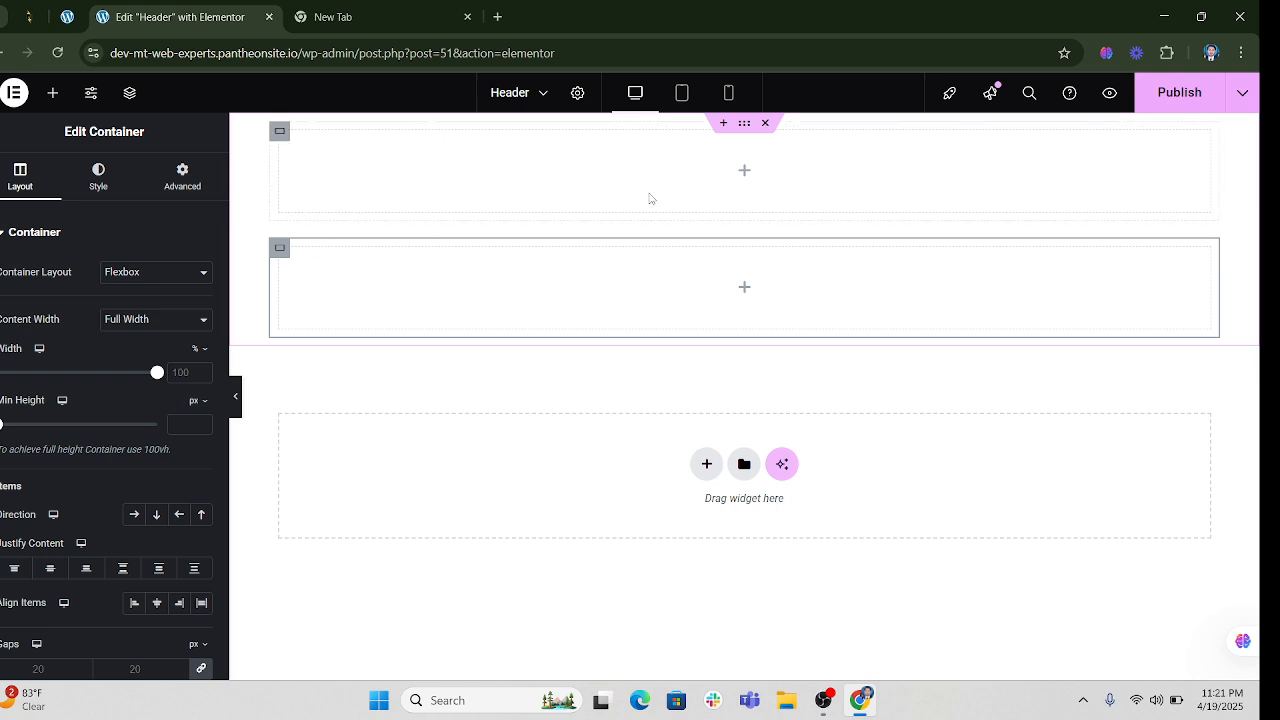
Add a Heading widget and an Image widget below it in the upper nested container
{"action": "left_click", "coordinate": [742, 176]}
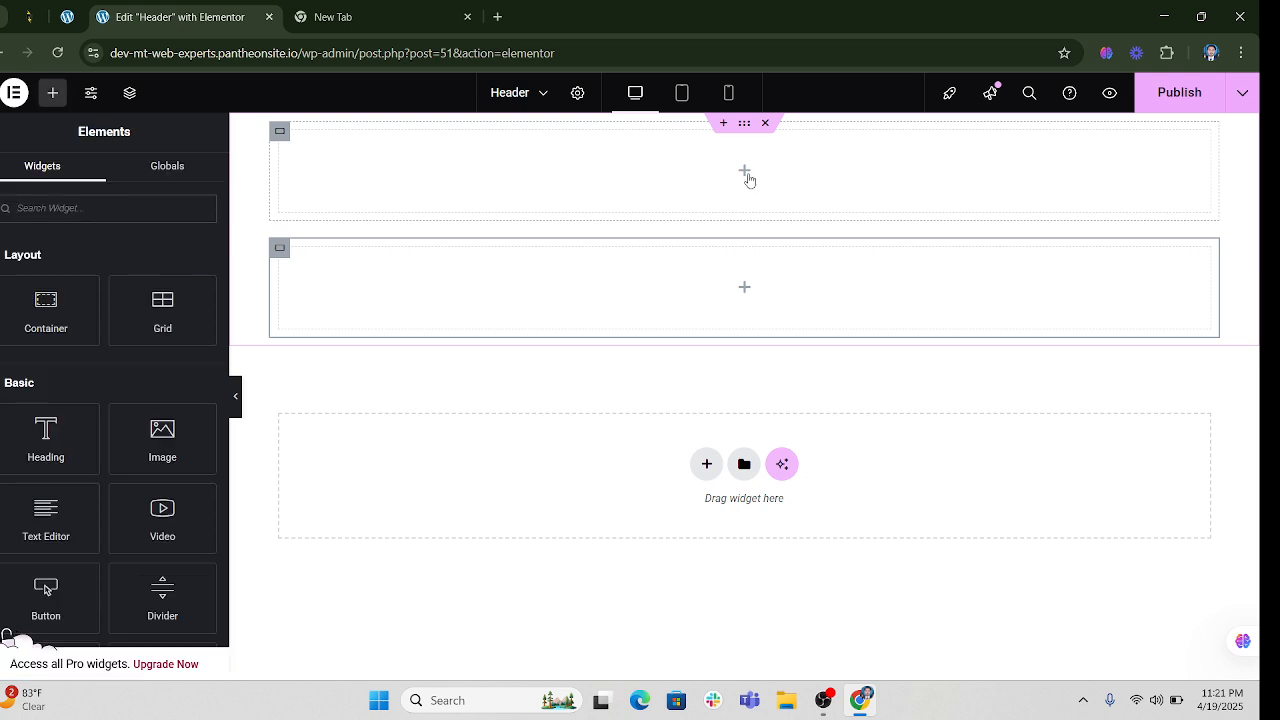
{"action": "left_click_drag", "start_coordinate": [46, 435], "coordinate": [443, 186]}
{"action": "left_click", "coordinate": [62, 95]}
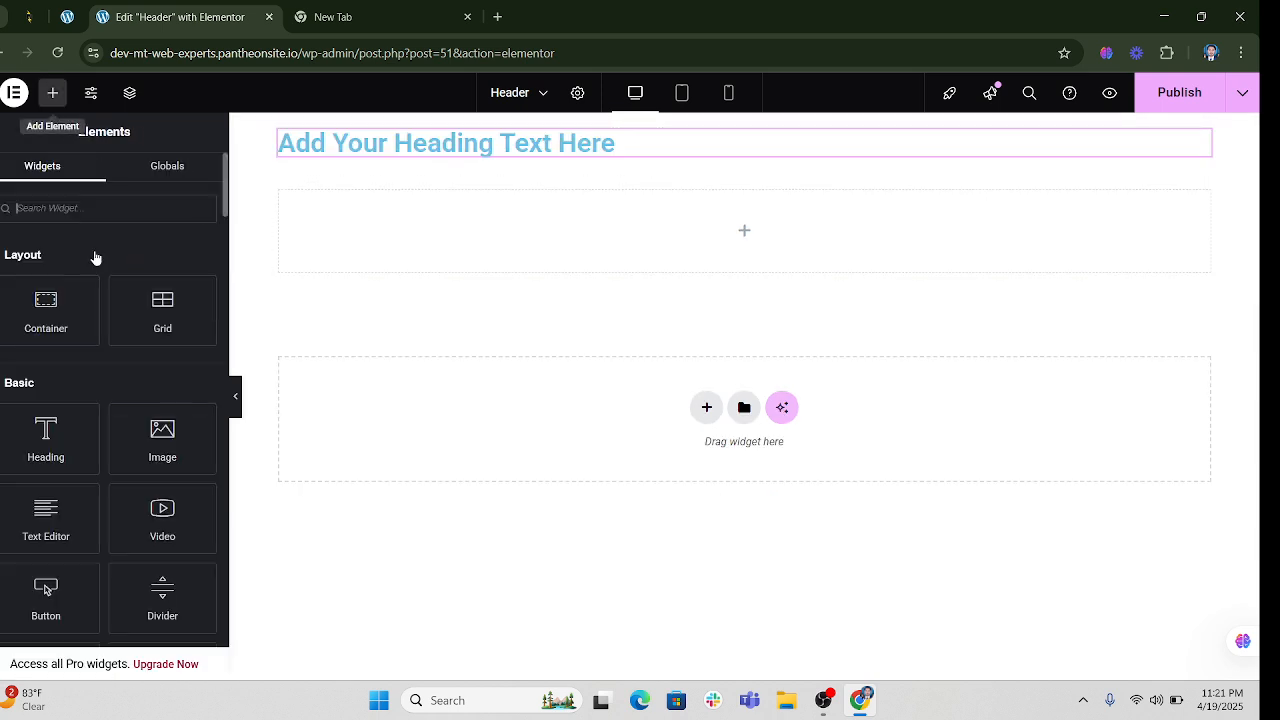
{"action": "left_click_drag", "start_coordinate": [155, 438], "coordinate": [689, 148]}
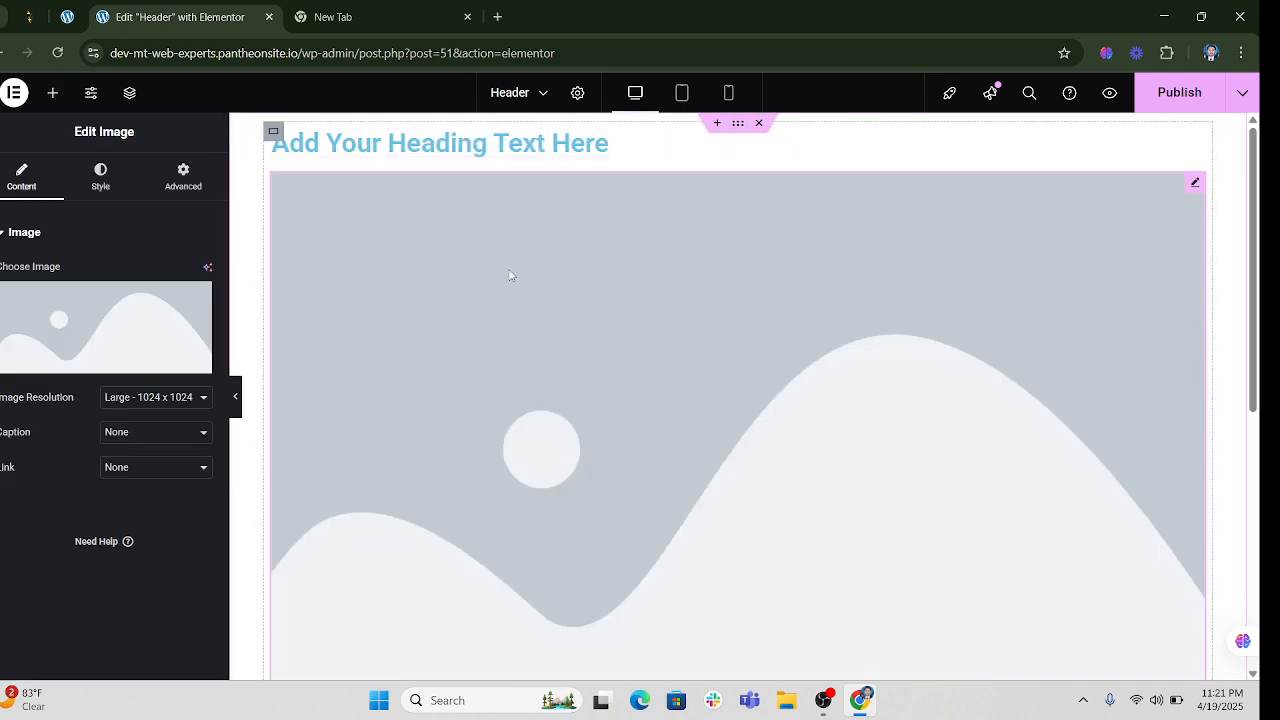
Add a second Flexbox container with the Direction Row structure below the column container
{"action": "scroll", "coordinate": [509, 275], "scroll_direction": "down", "scroll_amount": 4}
{"action": "scroll", "coordinate": [632, 320], "scroll_direction": "up", "scroll_amount": 4}
{"action": "scroll", "coordinate": [740, 411], "scroll_direction": "down", "scroll_amount": 5}
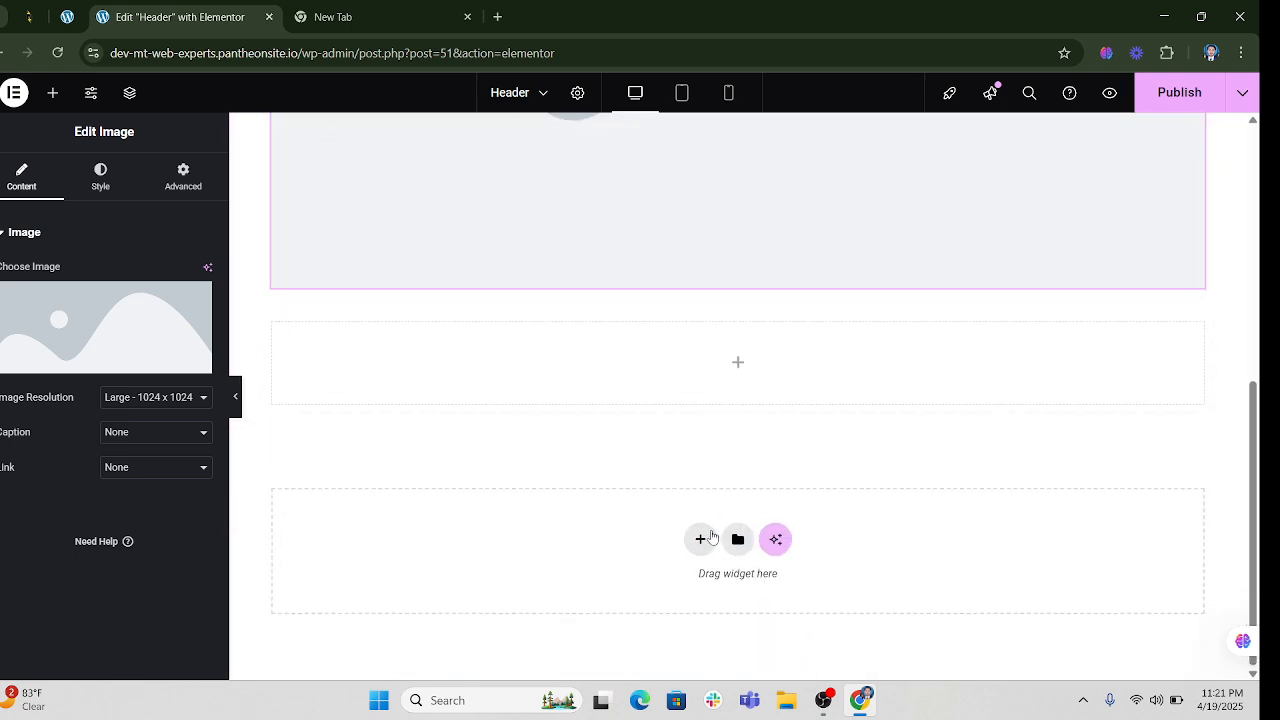
{"action": "left_click", "coordinate": [703, 539]}
{"action": "left_click", "coordinate": [686, 508]}
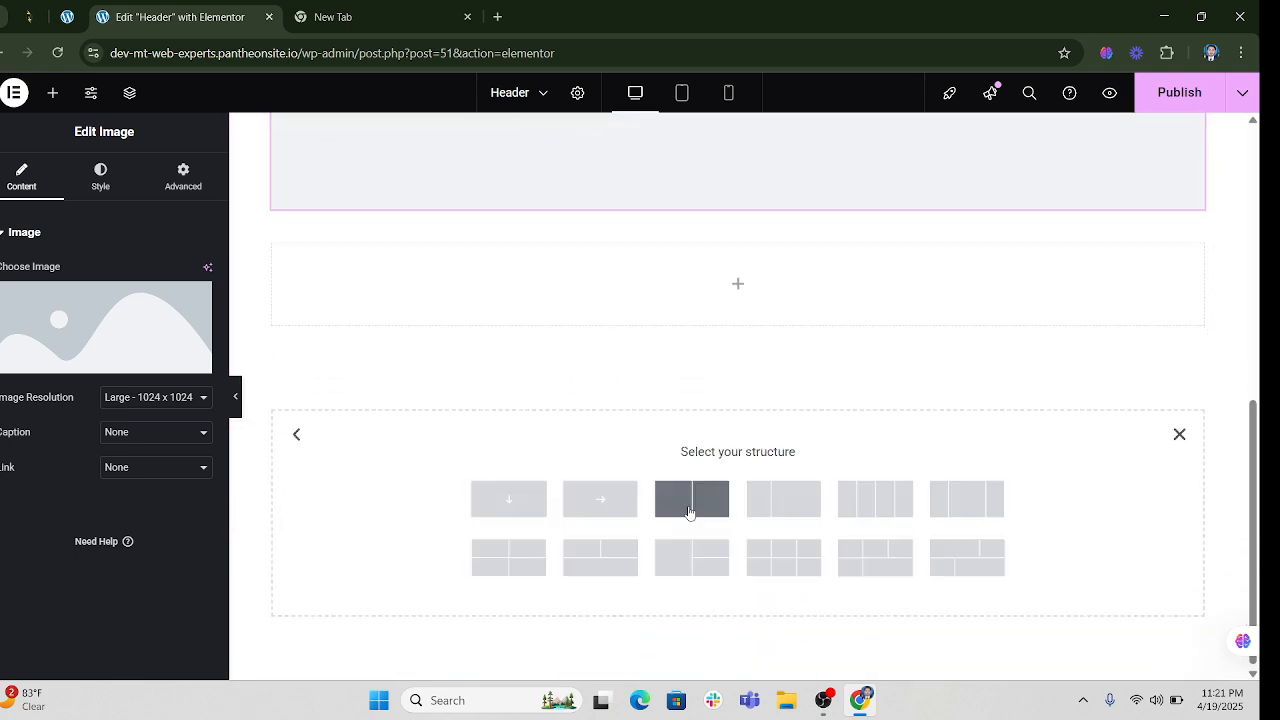
{"action": "left_click", "coordinate": [603, 503]}
Nest a container with a Heading widget in the row container and duplicate that nested container
{"action": "left_click", "coordinate": [738, 393]}
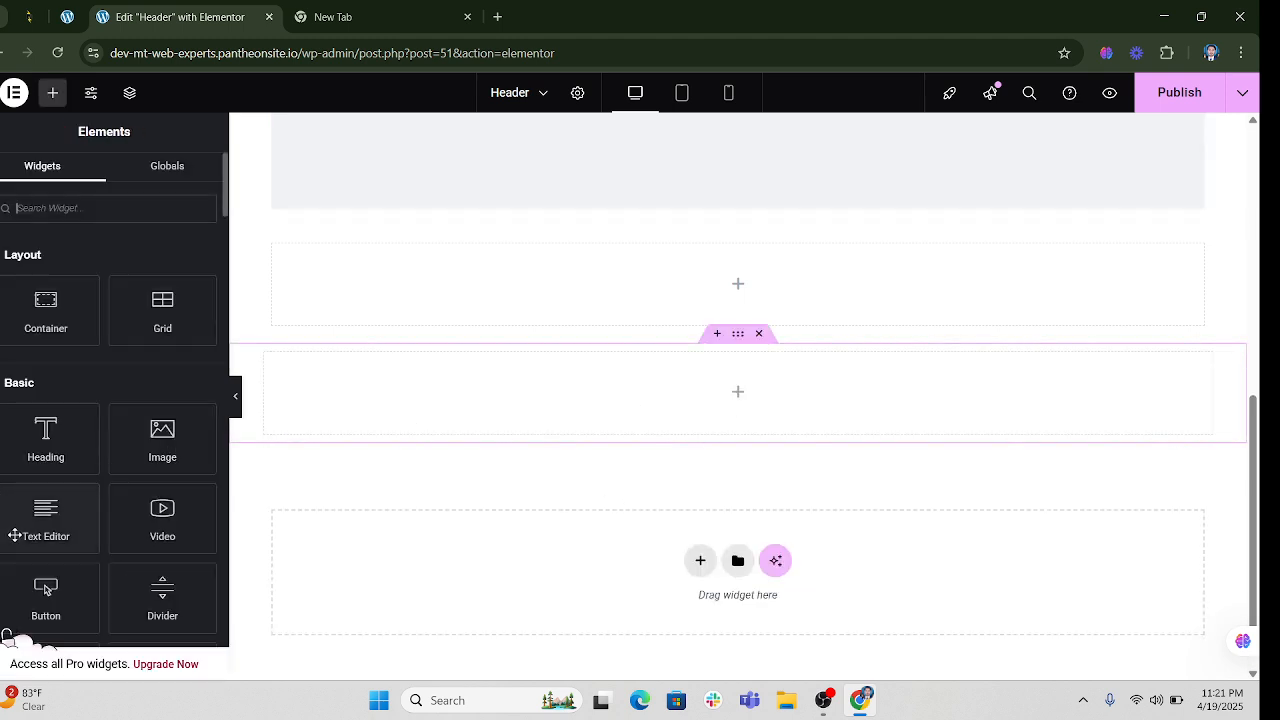
{"action": "left_click_drag", "start_coordinate": [46, 312], "coordinate": [486, 406]}
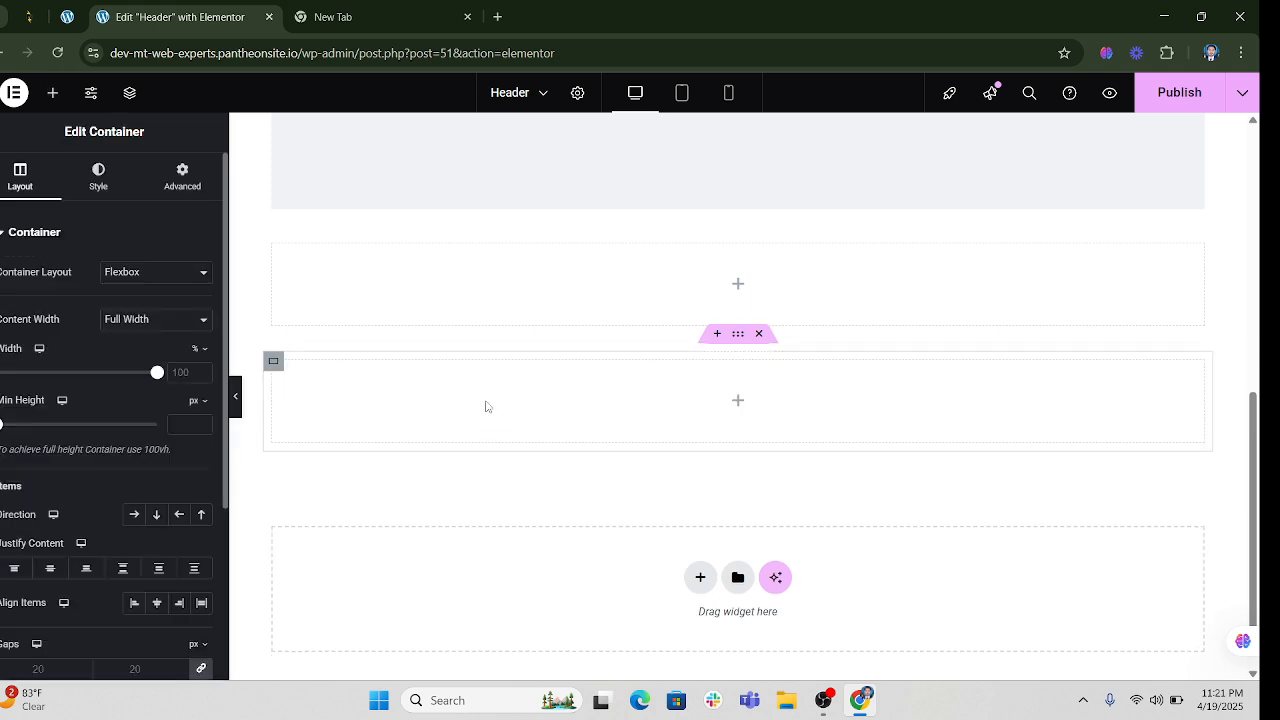
{"action": "left_click", "coordinate": [738, 400]}
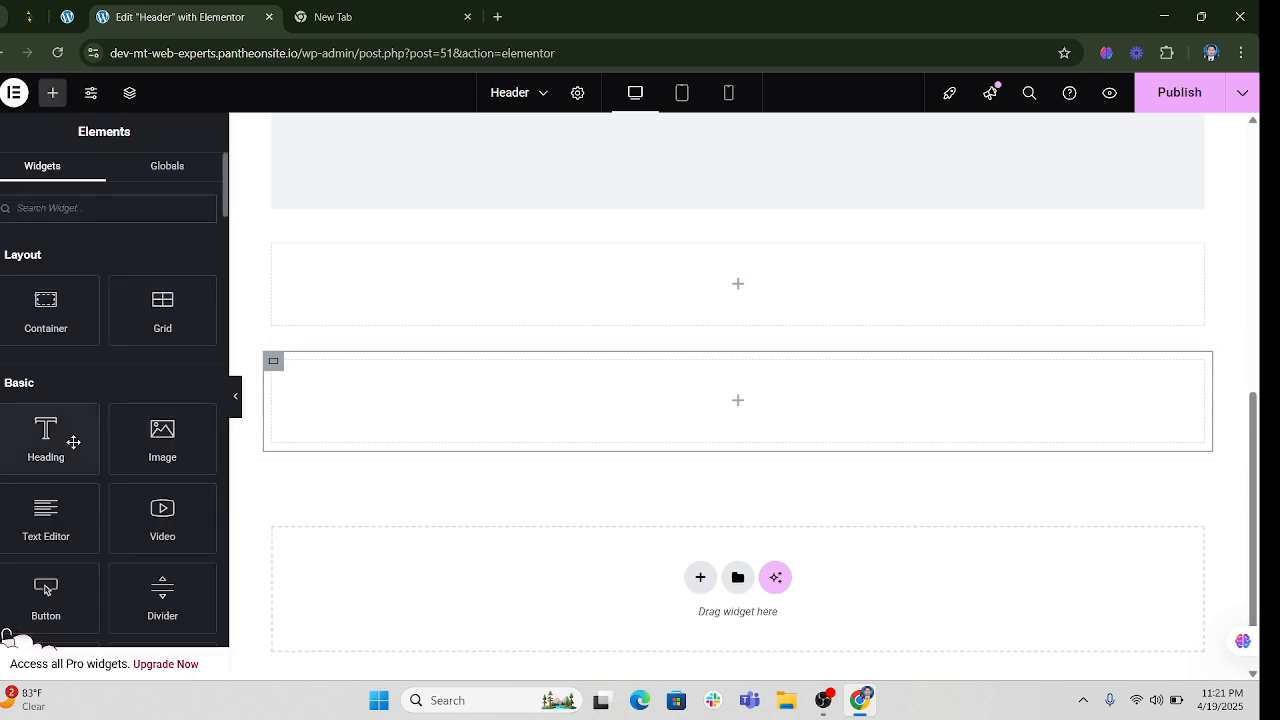
{"action": "left_click_drag", "start_coordinate": [73, 441], "coordinate": [660, 406]}
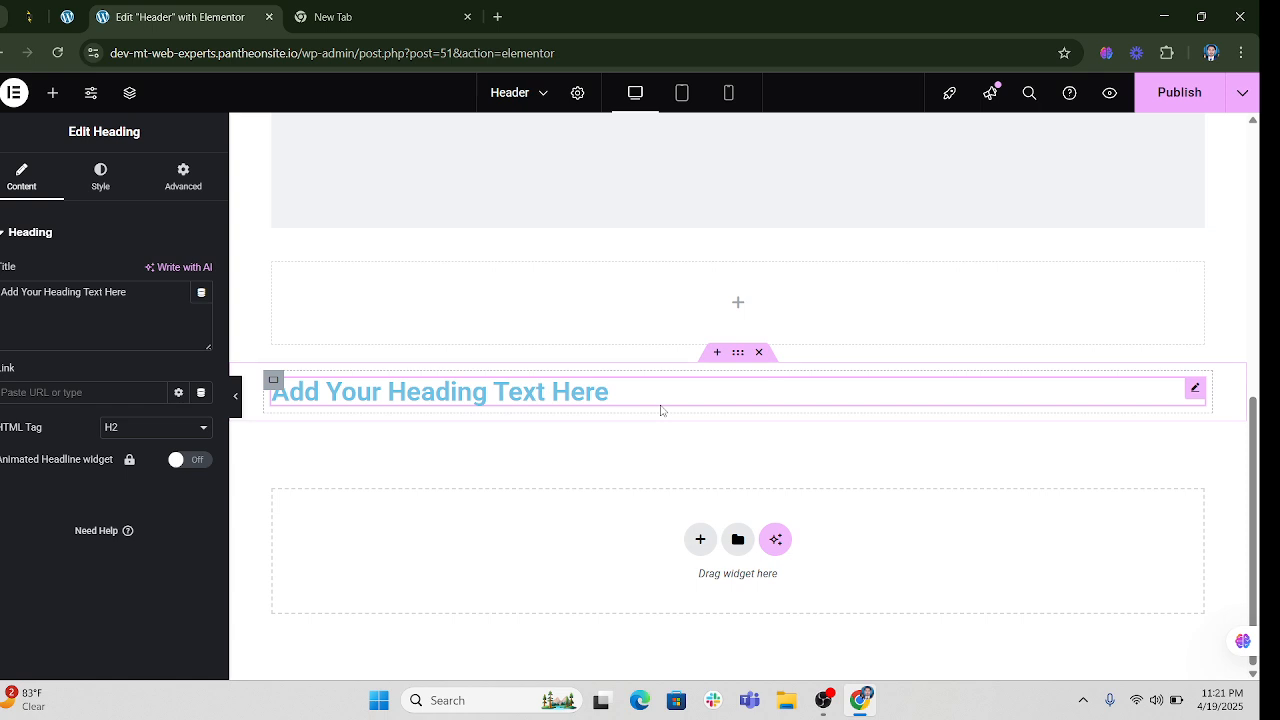
{"action": "right_click", "coordinate": [272, 384]}
{"action": "left_click", "coordinate": [304, 277]}
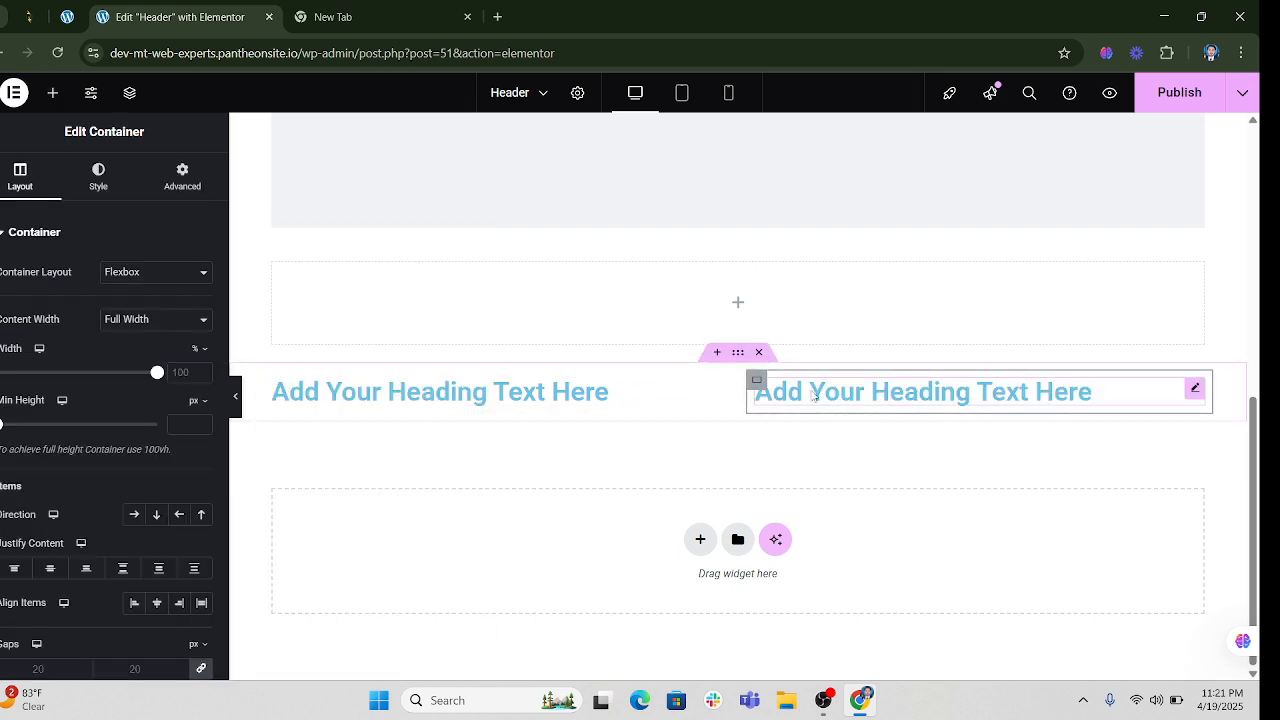
Duplicate the nested container that holds the heading and image in the column container
{"action": "scroll", "coordinate": [791, 395], "scroll_direction": "up", "scroll_amount": 7}
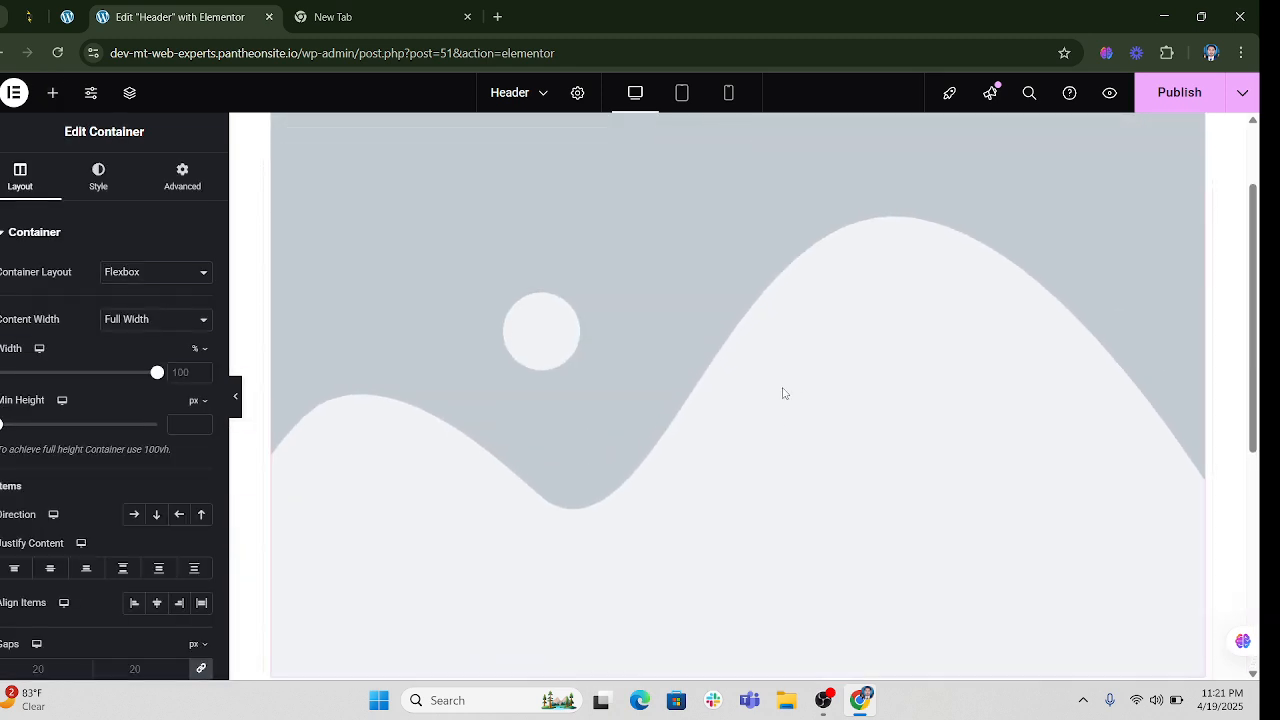
{"action": "right_click", "coordinate": [275, 134]}
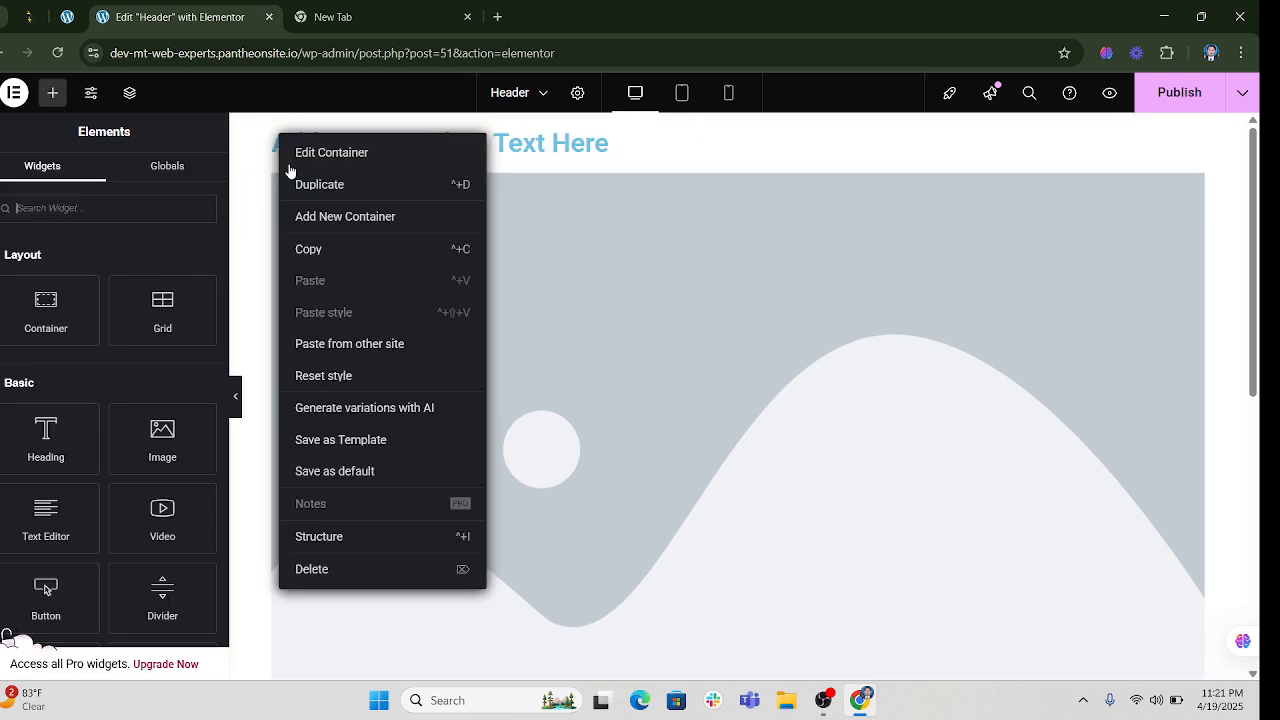
{"action": "left_click", "coordinate": [318, 185]}
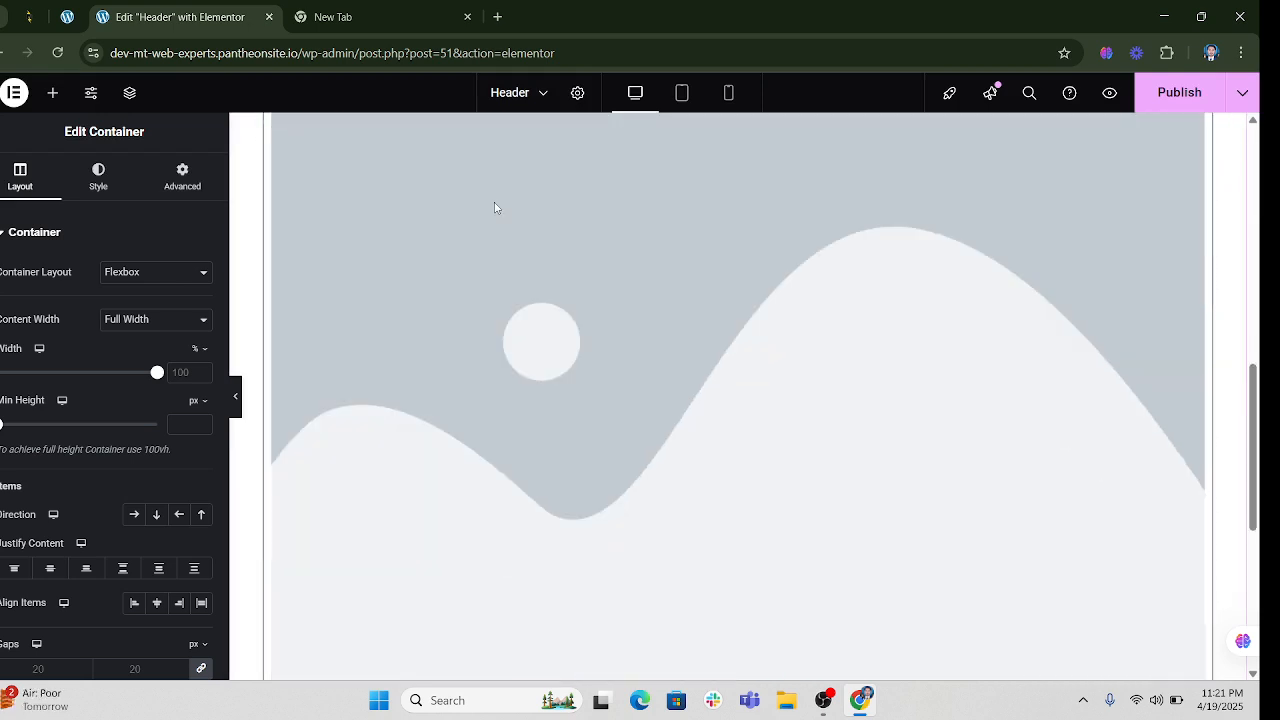
{"action": "scroll", "coordinate": [477, 463], "scroll_direction": "down", "scroll_amount": 5}
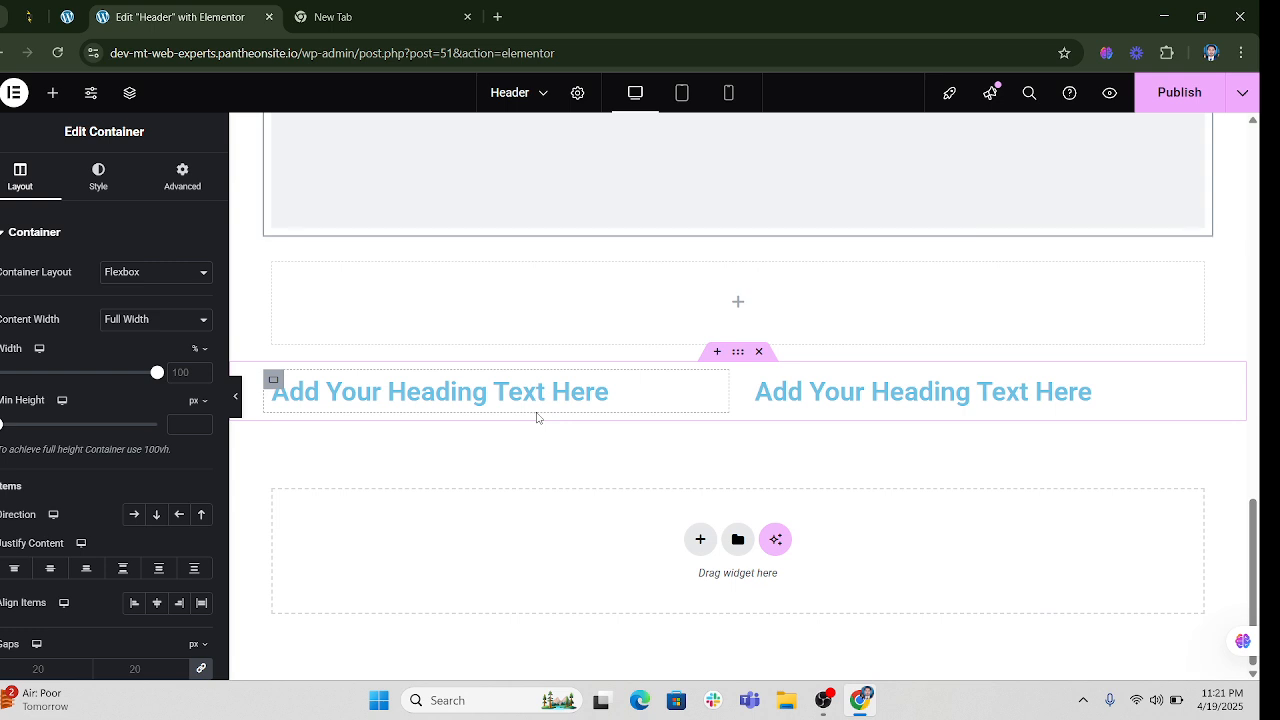
Delete the row container and the column container, leaving the header canvas empty
{"action": "left_click", "coordinate": [760, 351]}
{"action": "scroll", "coordinate": [745, 402], "scroll_direction": "up", "scroll_amount": 12}
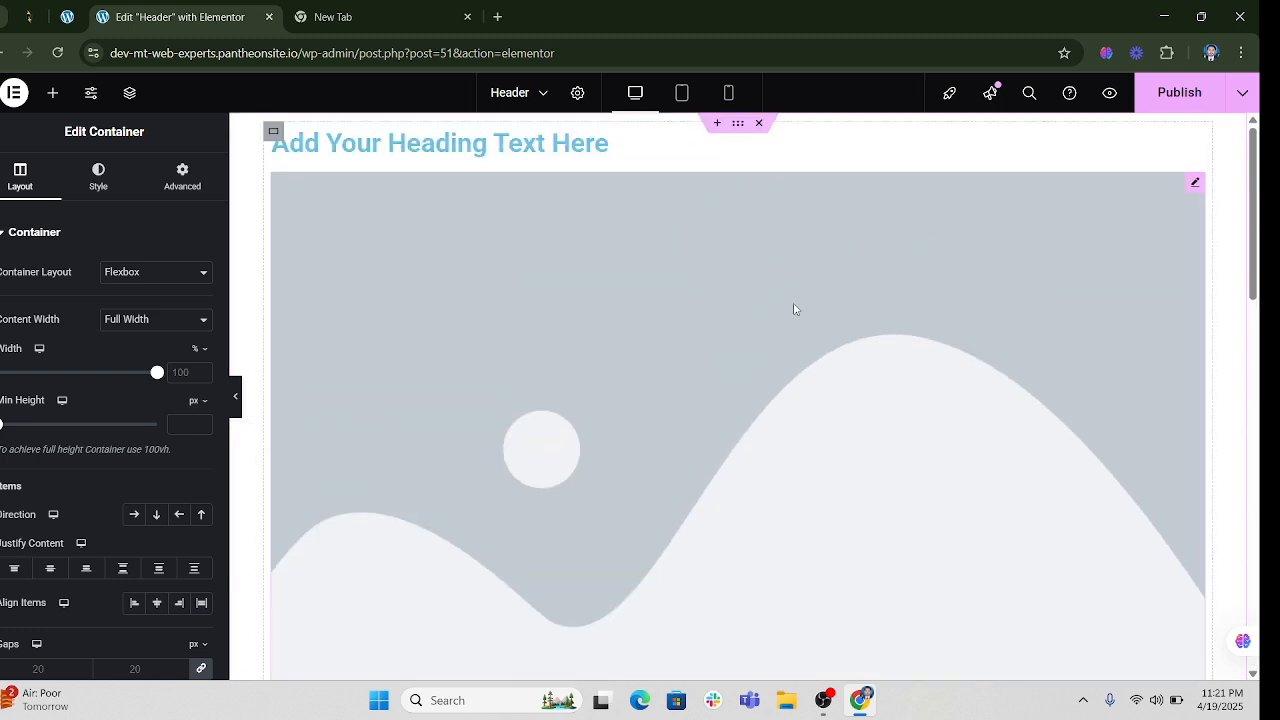
{"action": "left_click", "coordinate": [760, 123]}
Add a new Flexbox container with the Direction Row structure to the empty header
{"action": "left_click", "coordinate": [707, 255]}
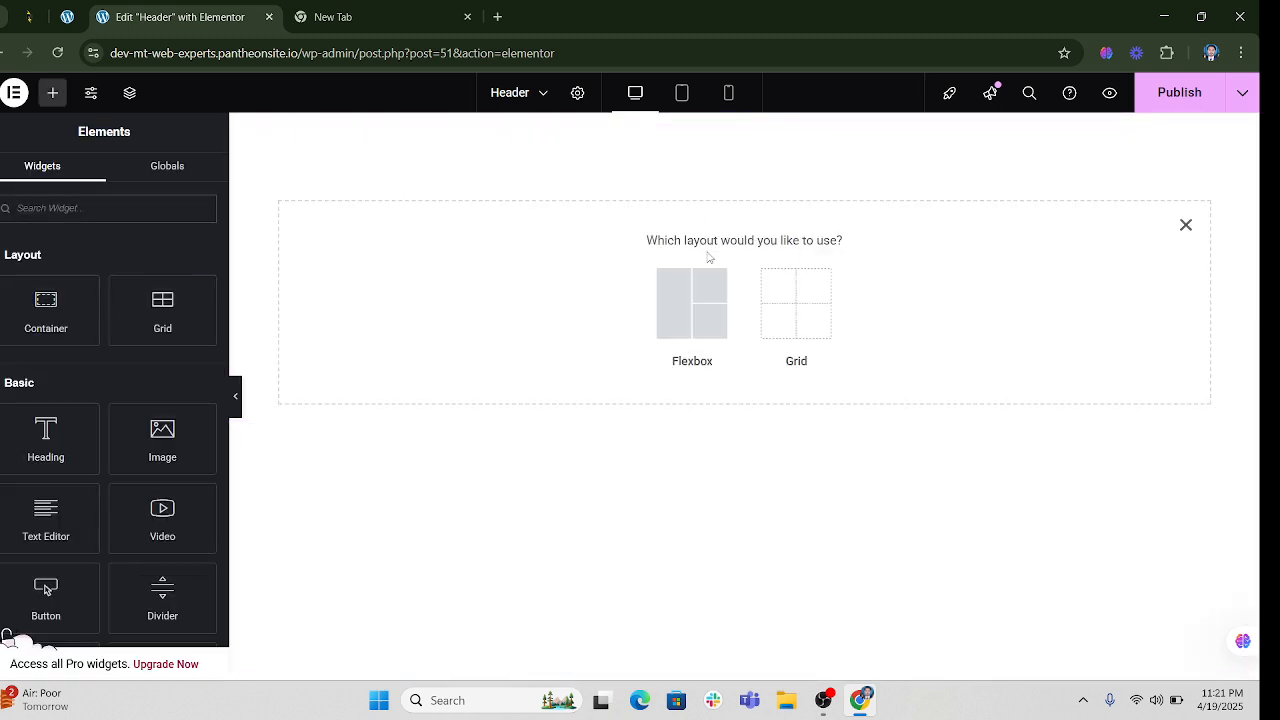
{"action": "left_click", "coordinate": [697, 307]}
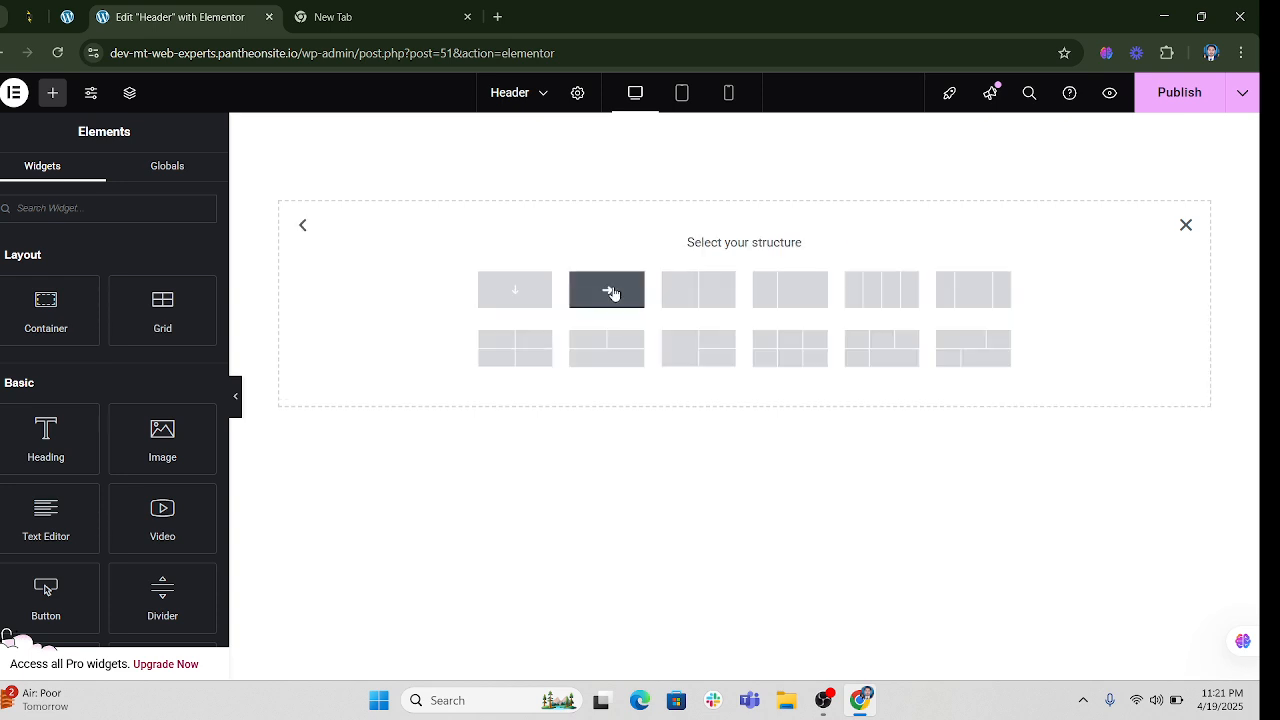
{"action": "left_click", "coordinate": [612, 293]}
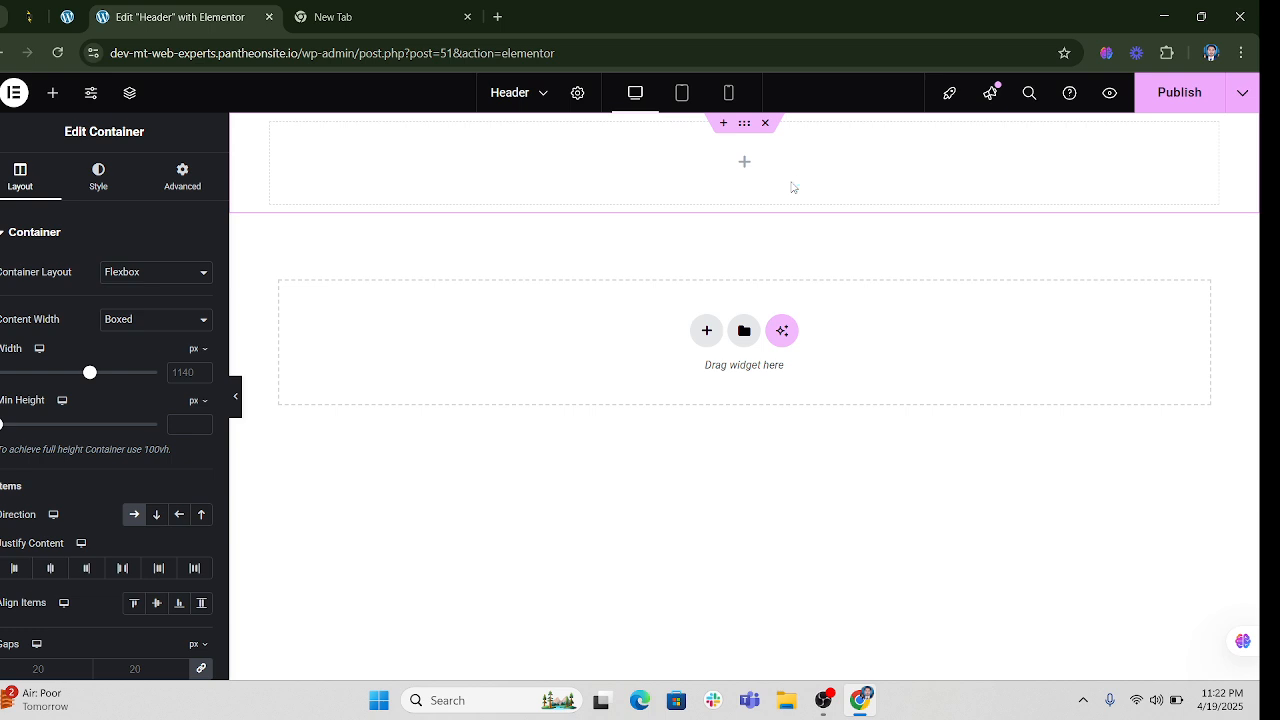
Nest a container inside the row container and multiply it into three side-by-side inner containers
{"action": "left_click", "coordinate": [744, 162]}
{"action": "left_click_drag", "start_coordinate": [55, 300], "coordinate": [440, 150]}
{"action": "right_click", "coordinate": [280, 129]}
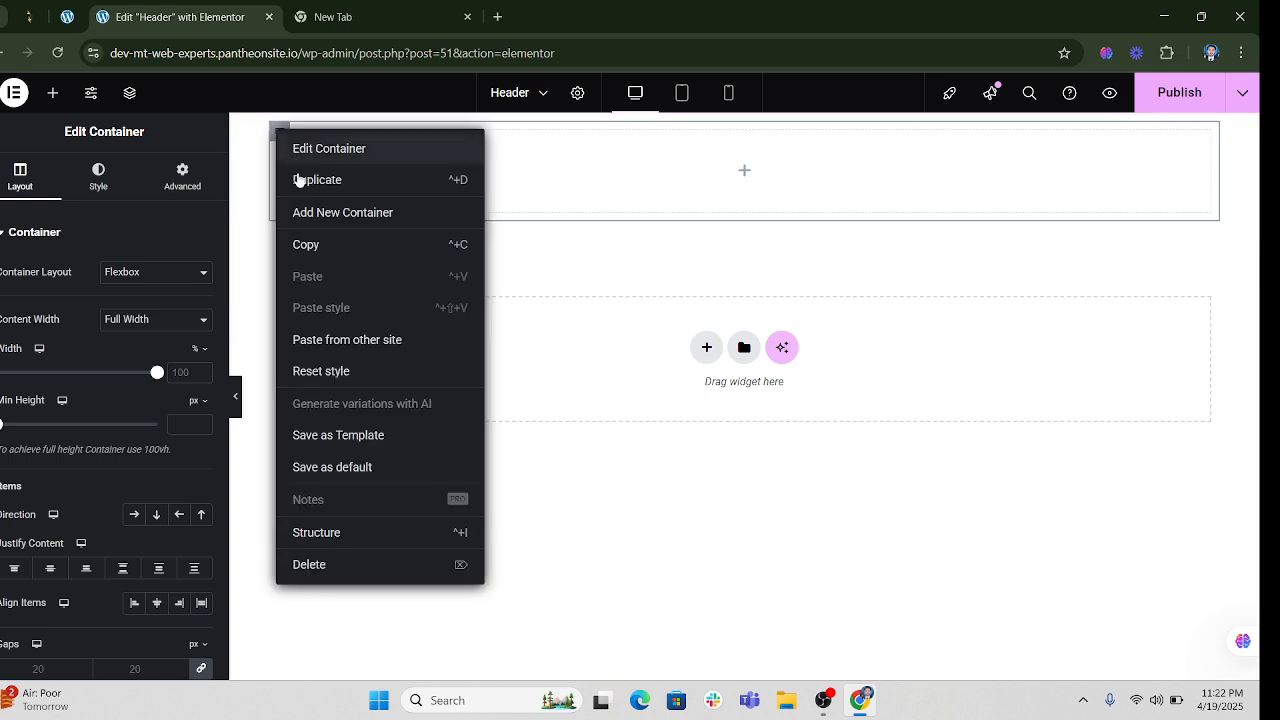
{"action": "left_click", "coordinate": [297, 180]}
{"action": "right_click", "coordinate": [280, 134]}
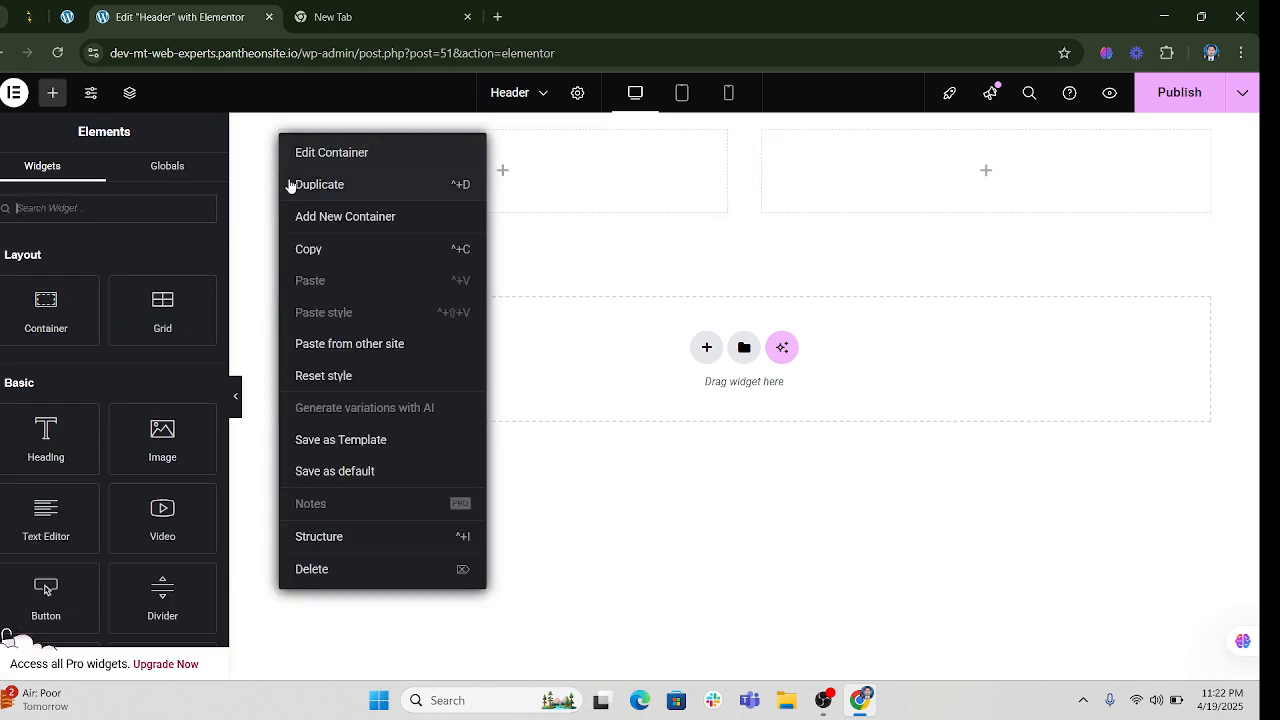
{"action": "left_click", "coordinate": [329, 217]}
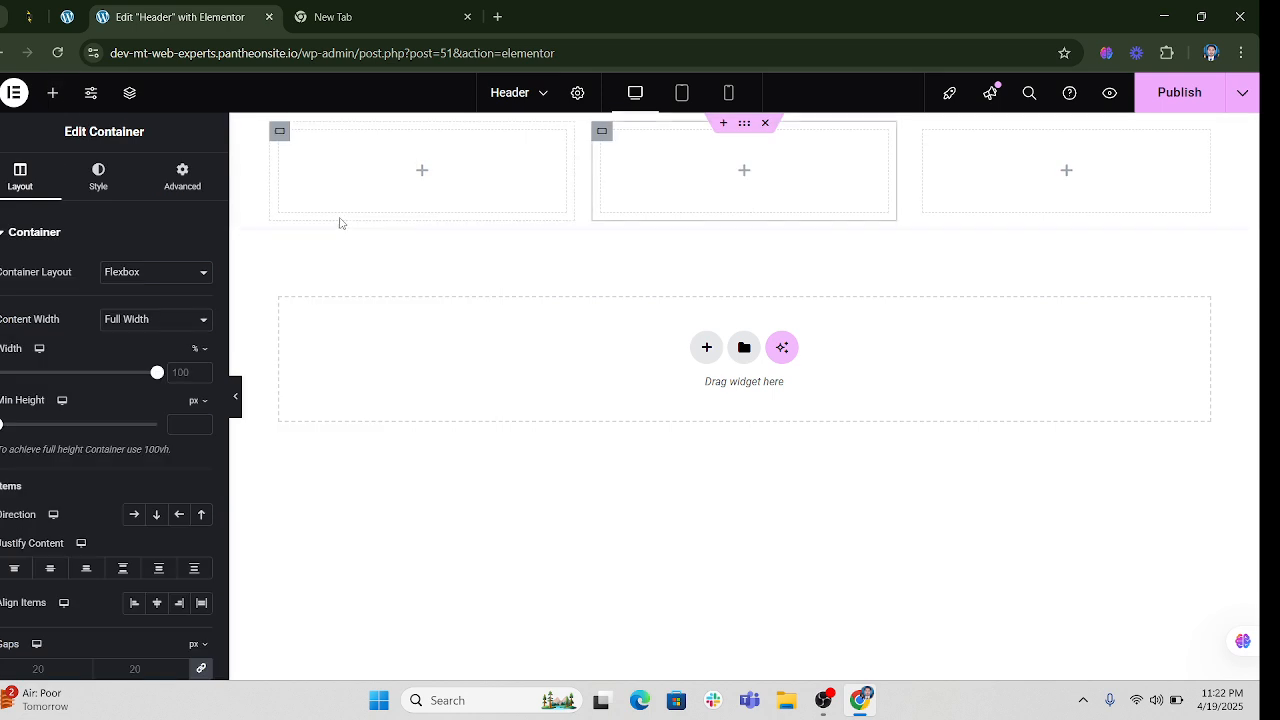
Compare the Content Width settings of the parent row container and its first inner container
{"action": "left_click", "coordinate": [743, 125]}
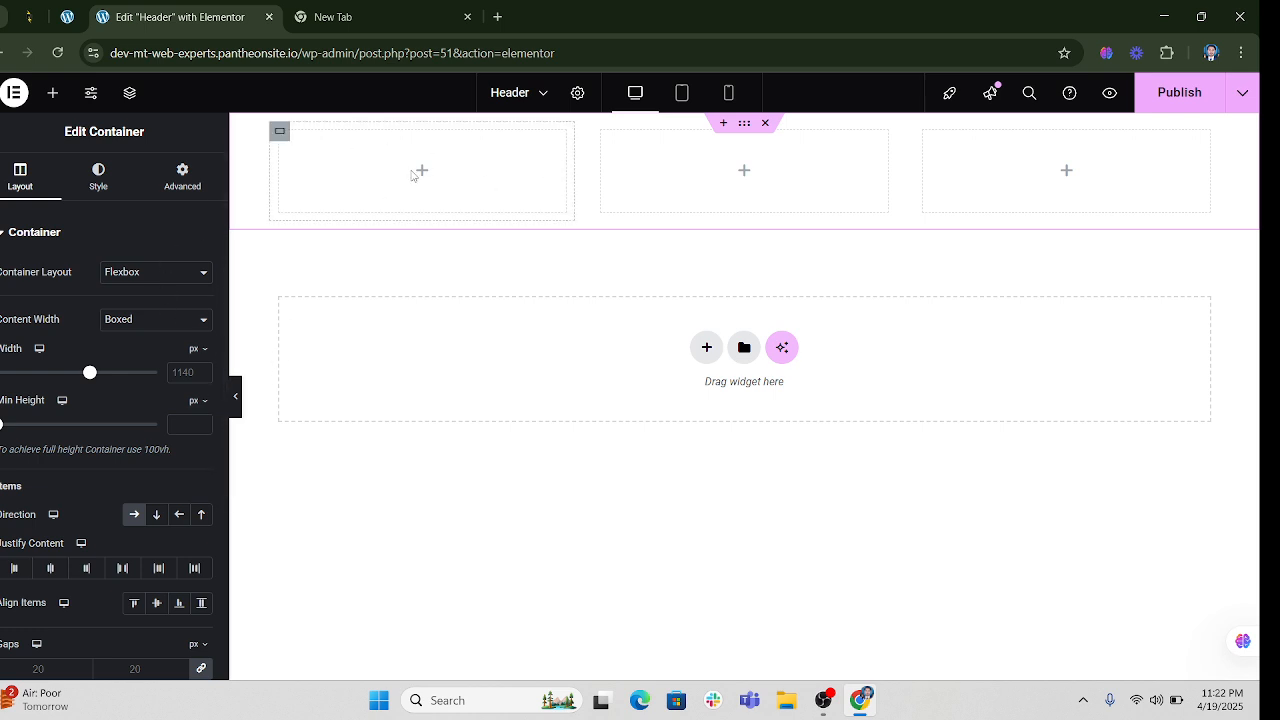
{"action": "left_click", "coordinate": [280, 131]}
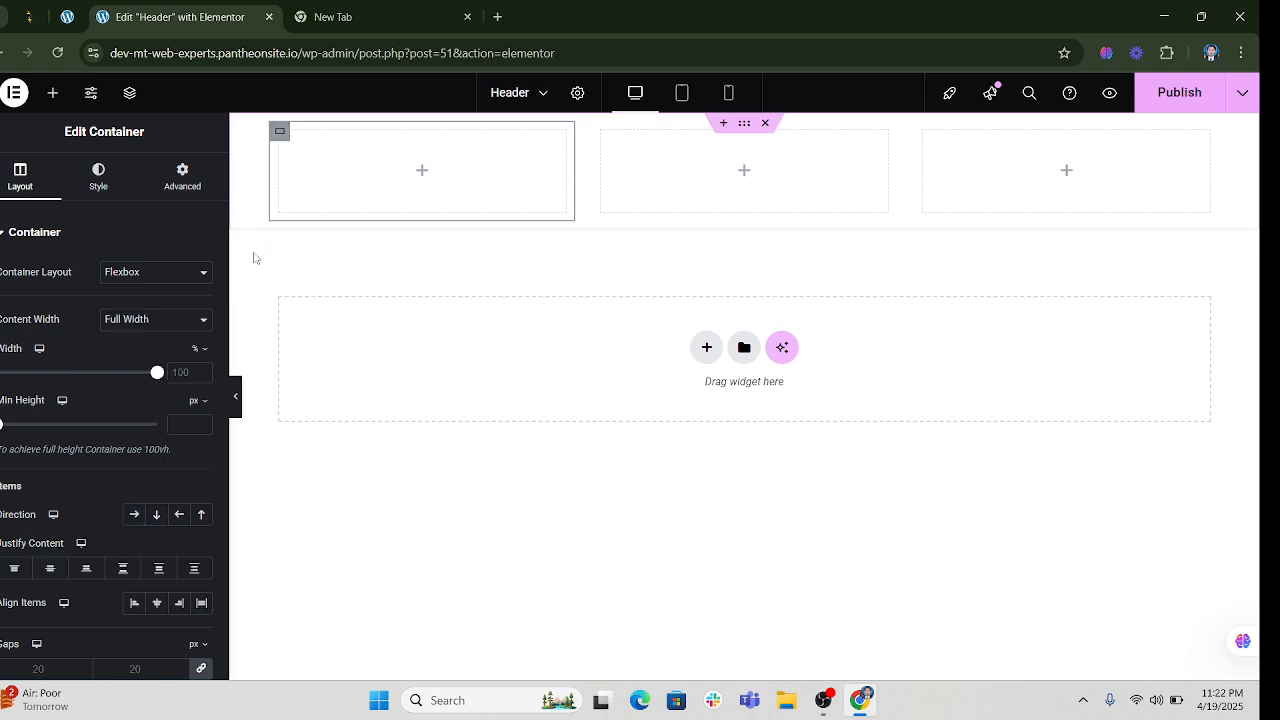
{"action": "left_click", "coordinate": [116, 326]}
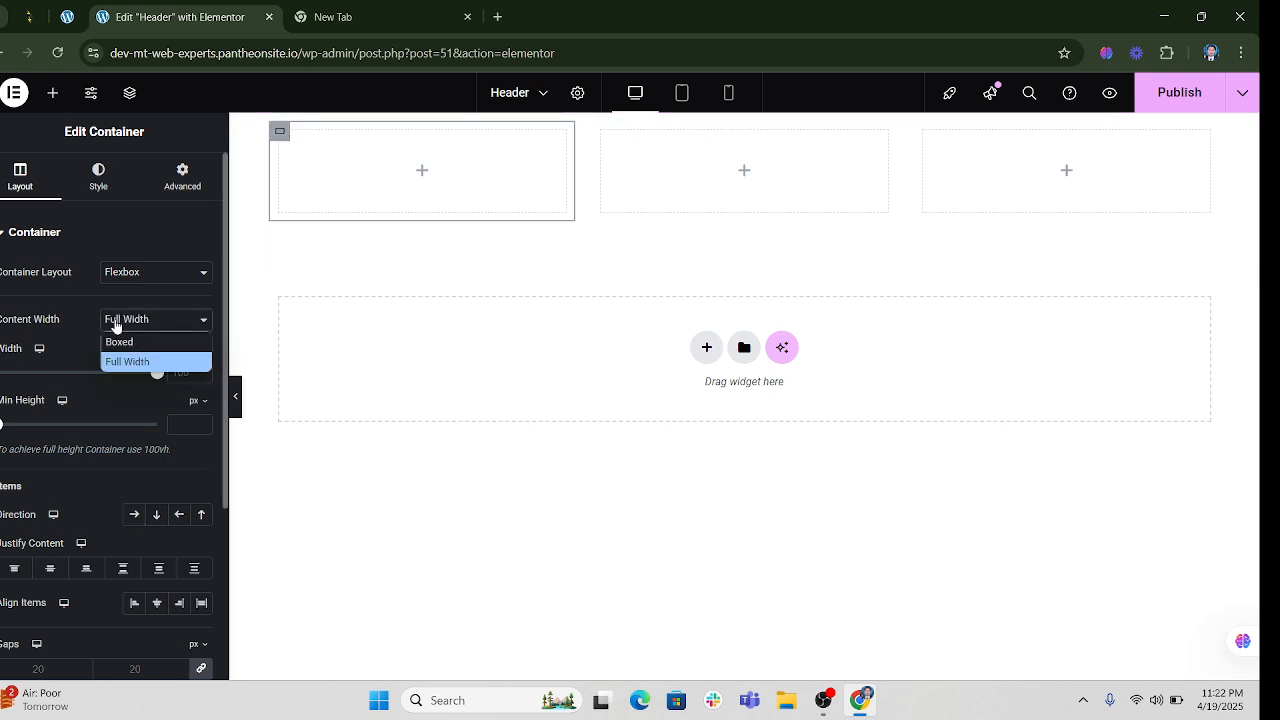
{"action": "left_click", "coordinate": [750, 133]}
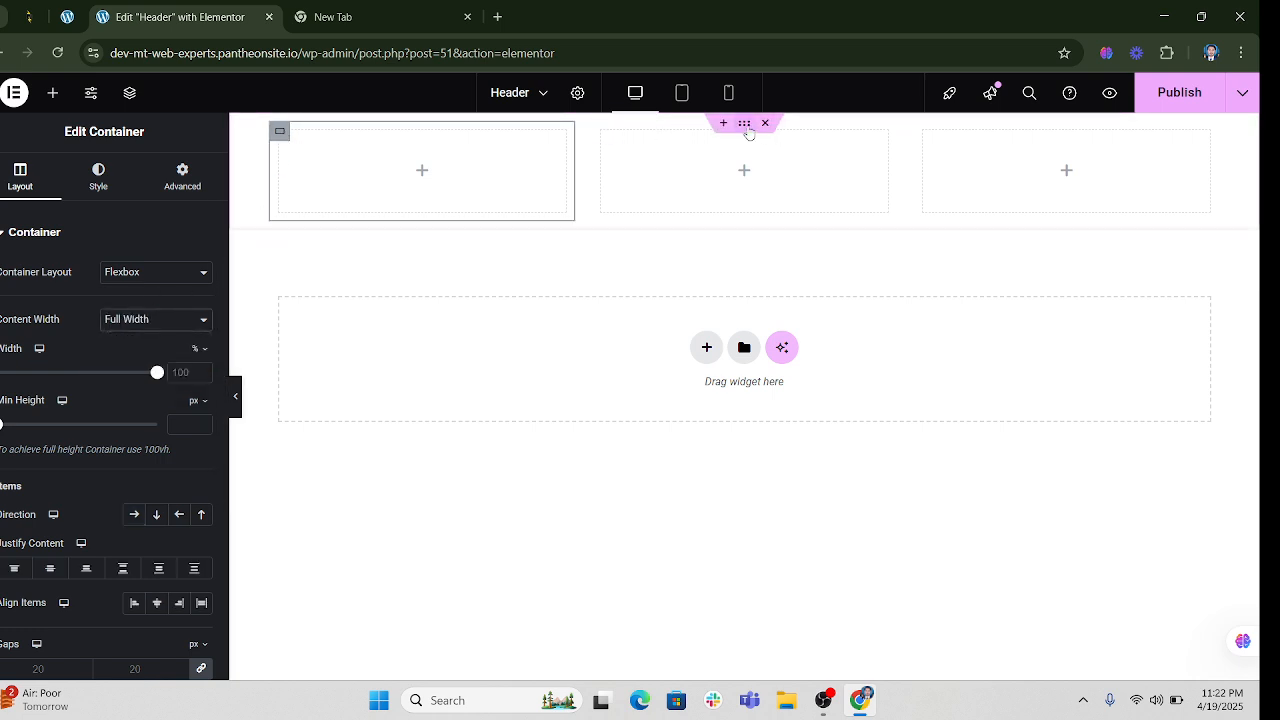
{"action": "left_click", "coordinate": [750, 133]}
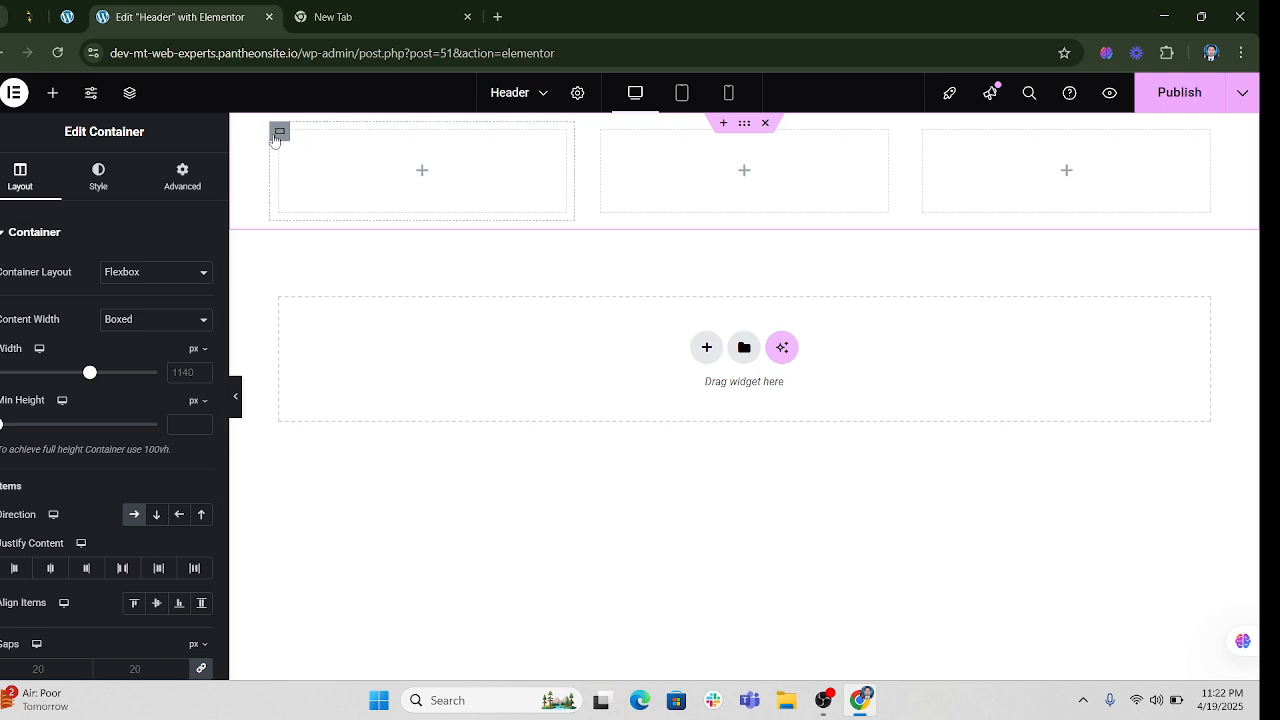
Set the first inner container's background to the light-blue global color
{"action": "left_click", "coordinate": [277, 136]}
{"action": "left_click", "coordinate": [98, 175]}
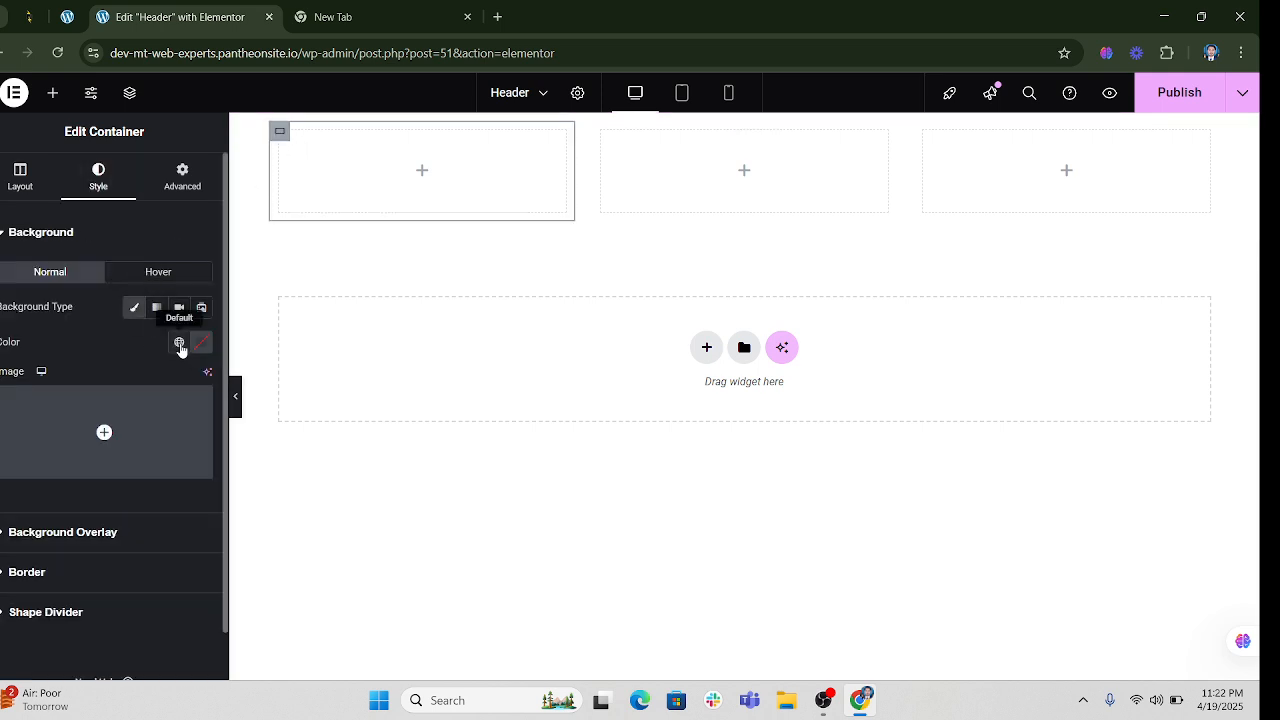
{"action": "left_click", "coordinate": [179, 342]}
{"action": "left_click", "coordinate": [114, 414]}
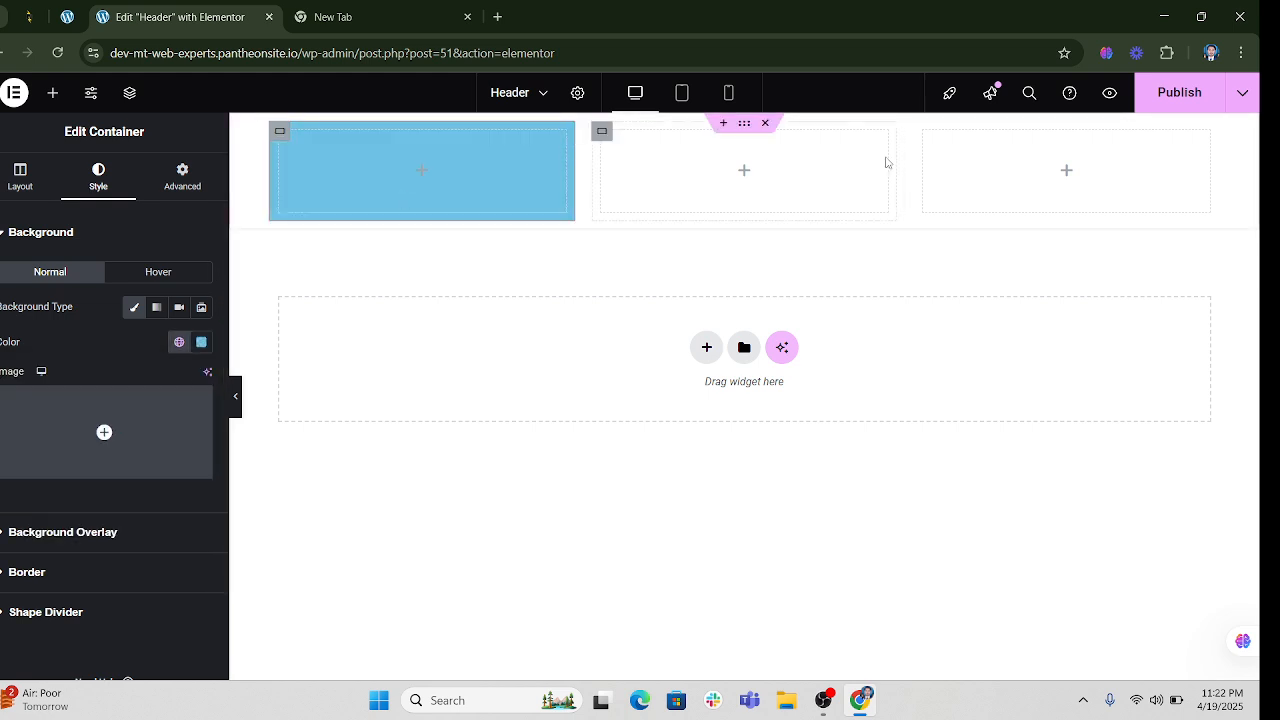
Set the third inner container's background to the light-blue global color and preview the header without the editing panel
{"action": "left_click", "coordinate": [924, 131]}
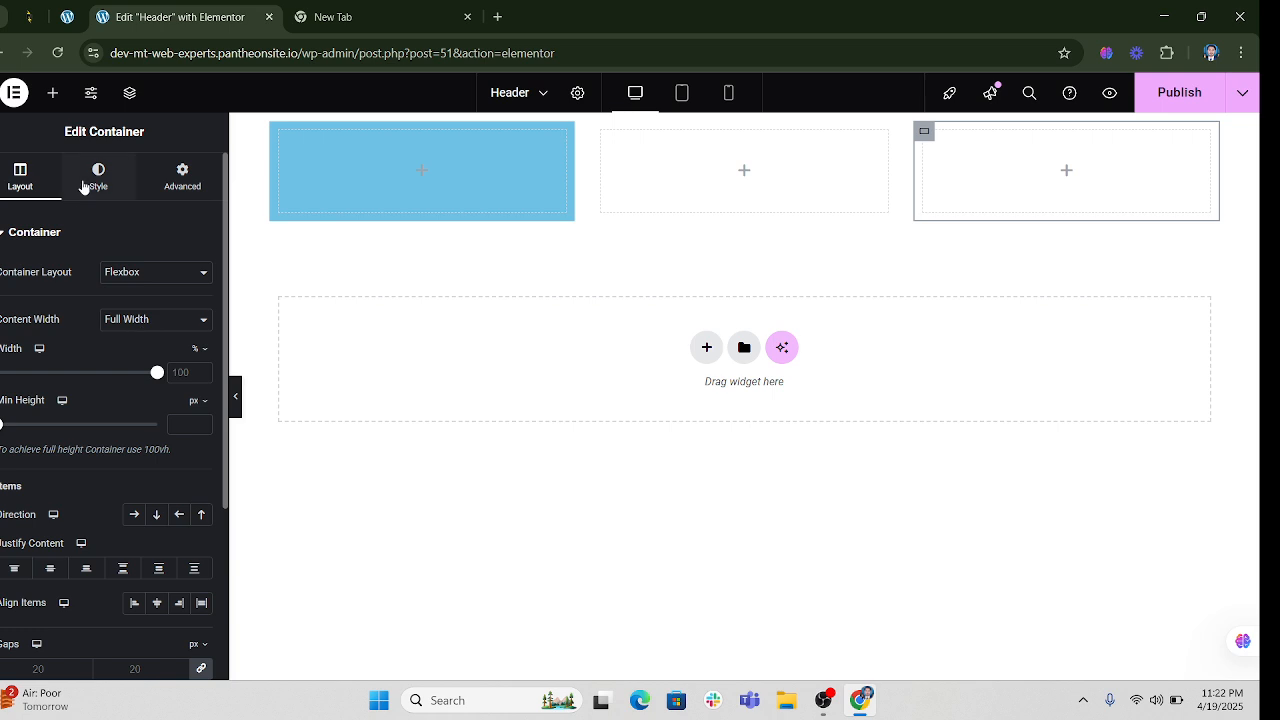
{"action": "left_click", "coordinate": [92, 178]}
{"action": "left_click", "coordinate": [133, 310]}
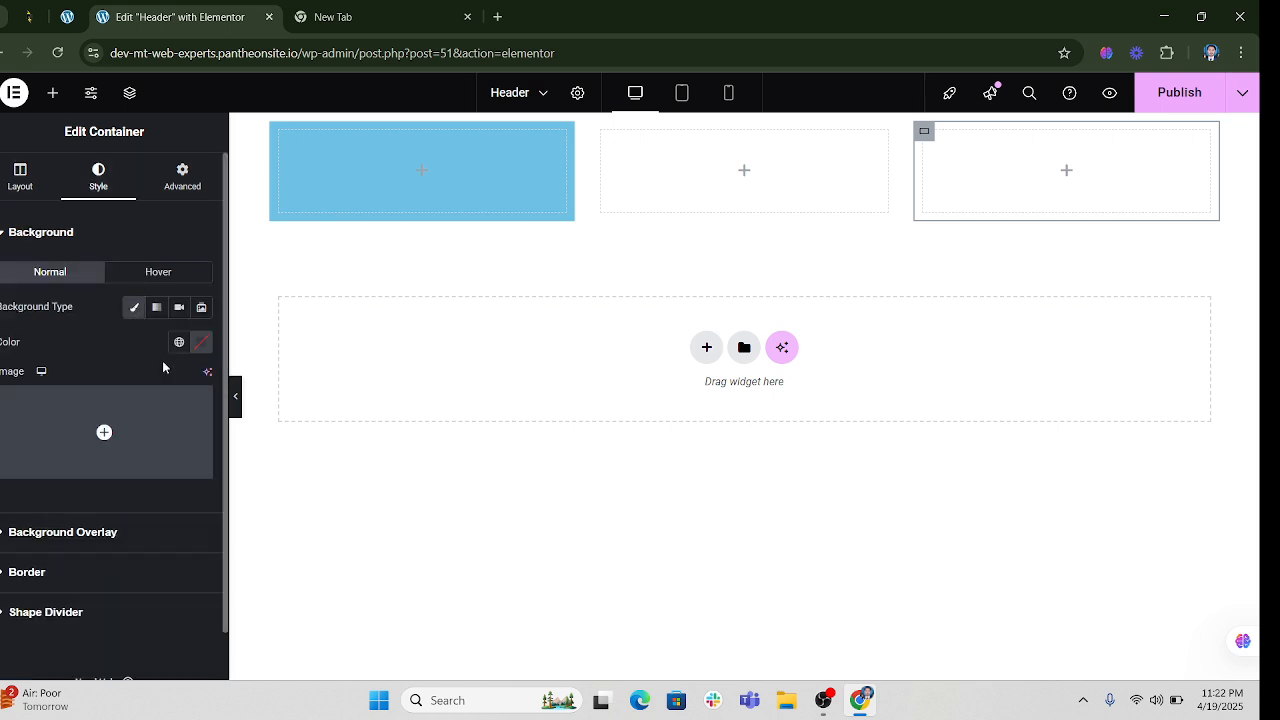
{"action": "left_click", "coordinate": [179, 342]}
{"action": "left_click", "coordinate": [69, 416]}
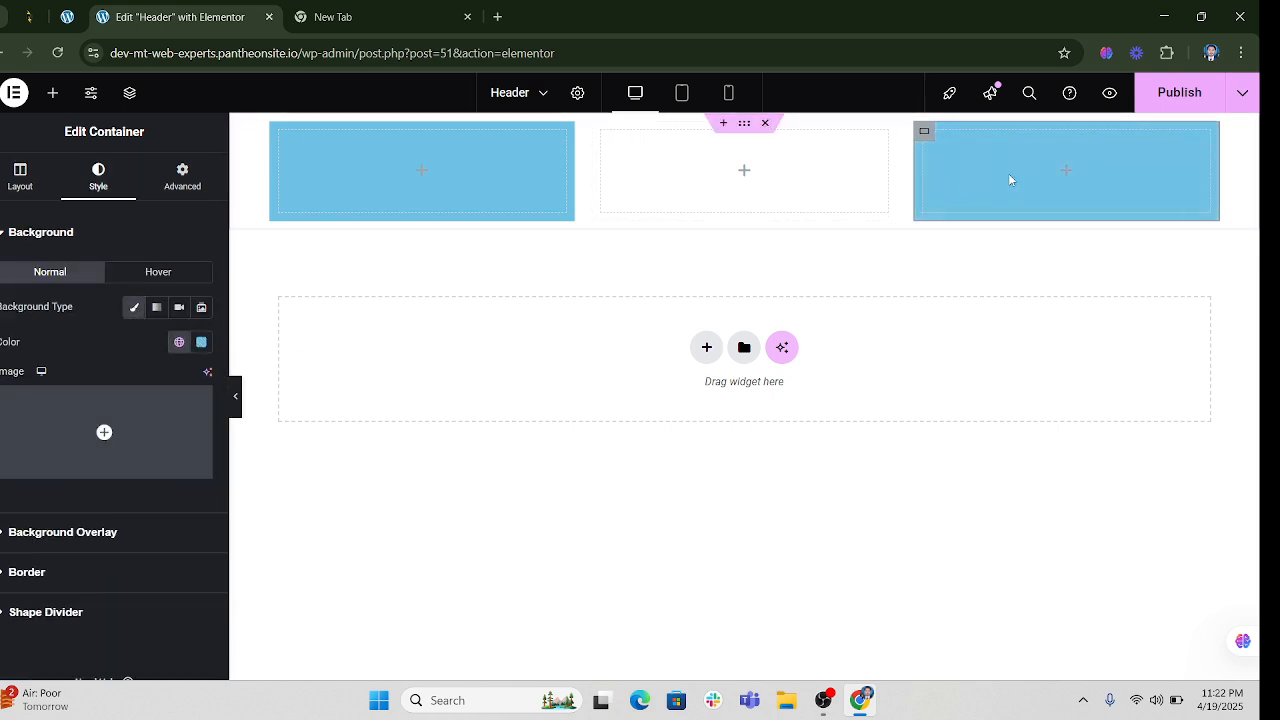
{"action": "left_click", "coordinate": [235, 400]}
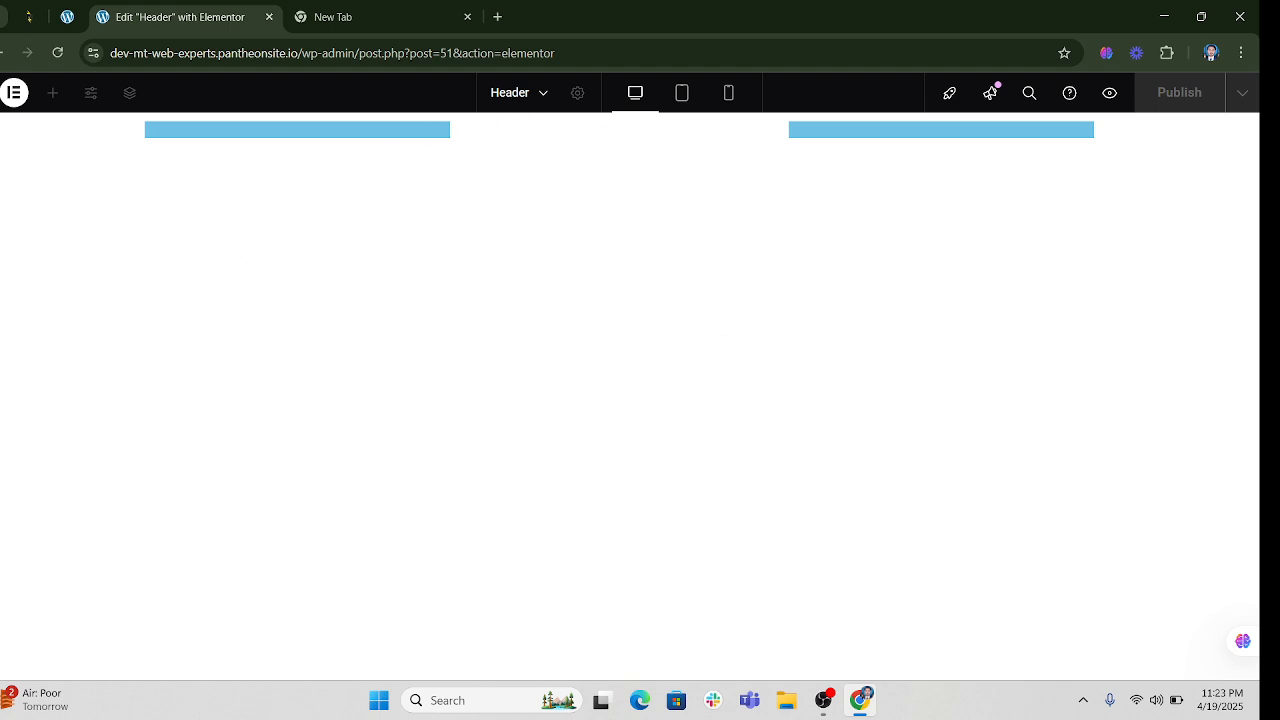
{"action": "left_click", "coordinate": [0, 397]}
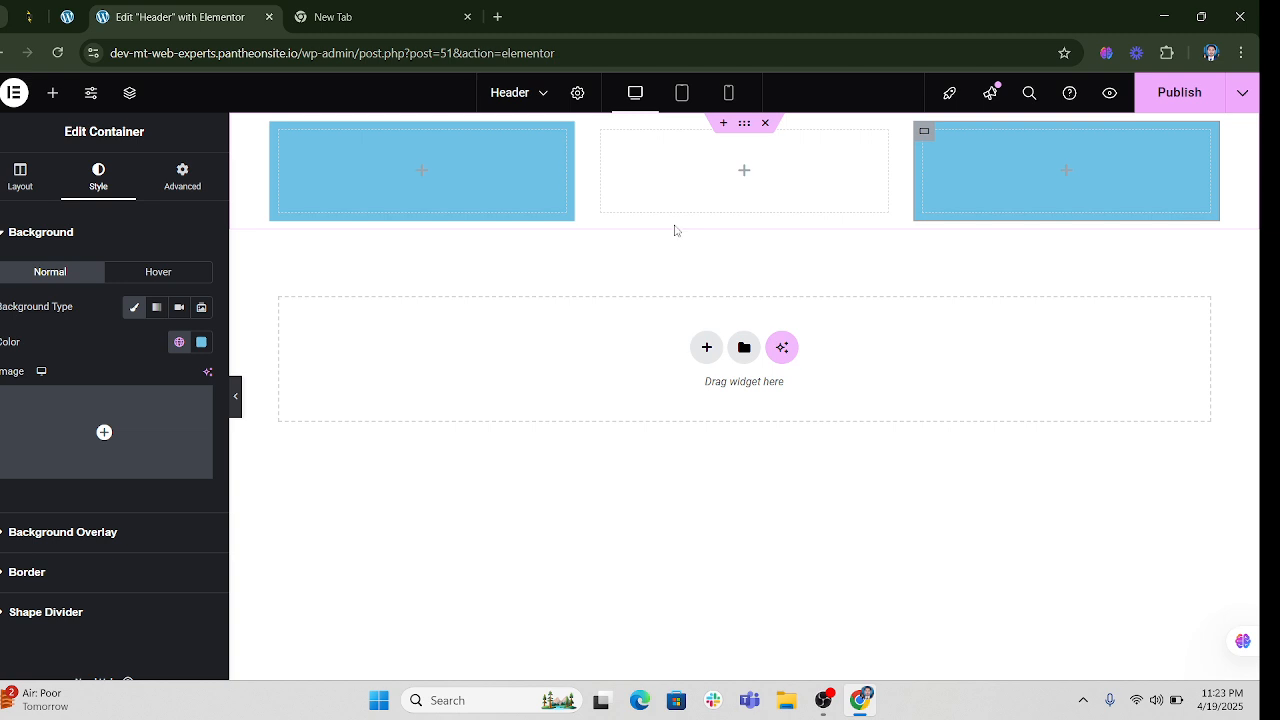
Undo the light-blue background colors of the third and first inner containers
{"action": "left_click", "coordinate": [281, 134]}
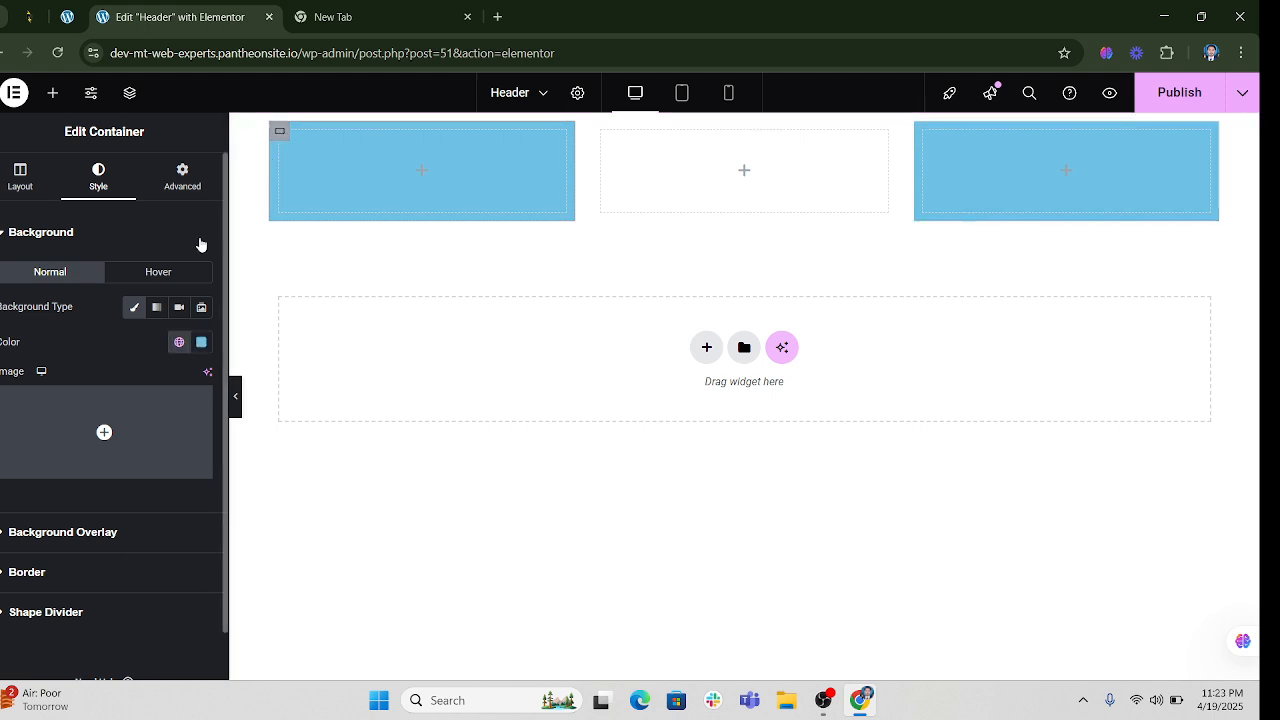
{"action": "key", "text": "ctrl+z"}
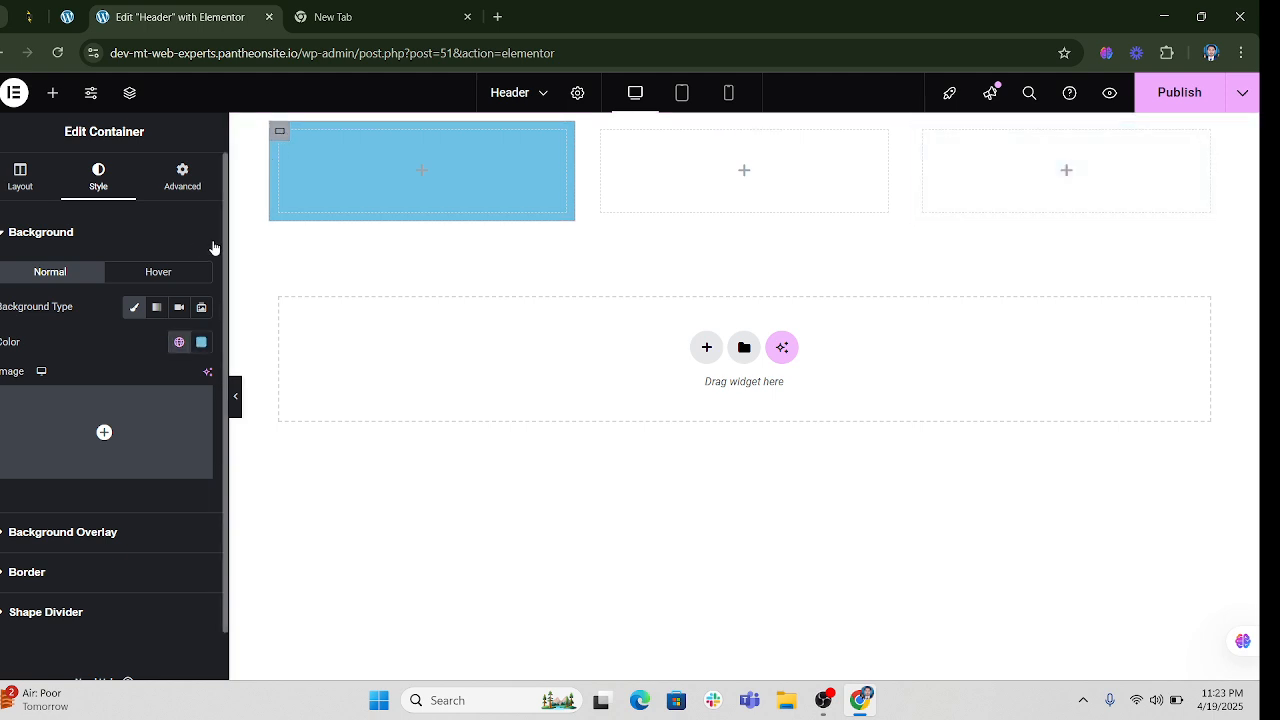
{"action": "key", "text": "ctrl+z"}
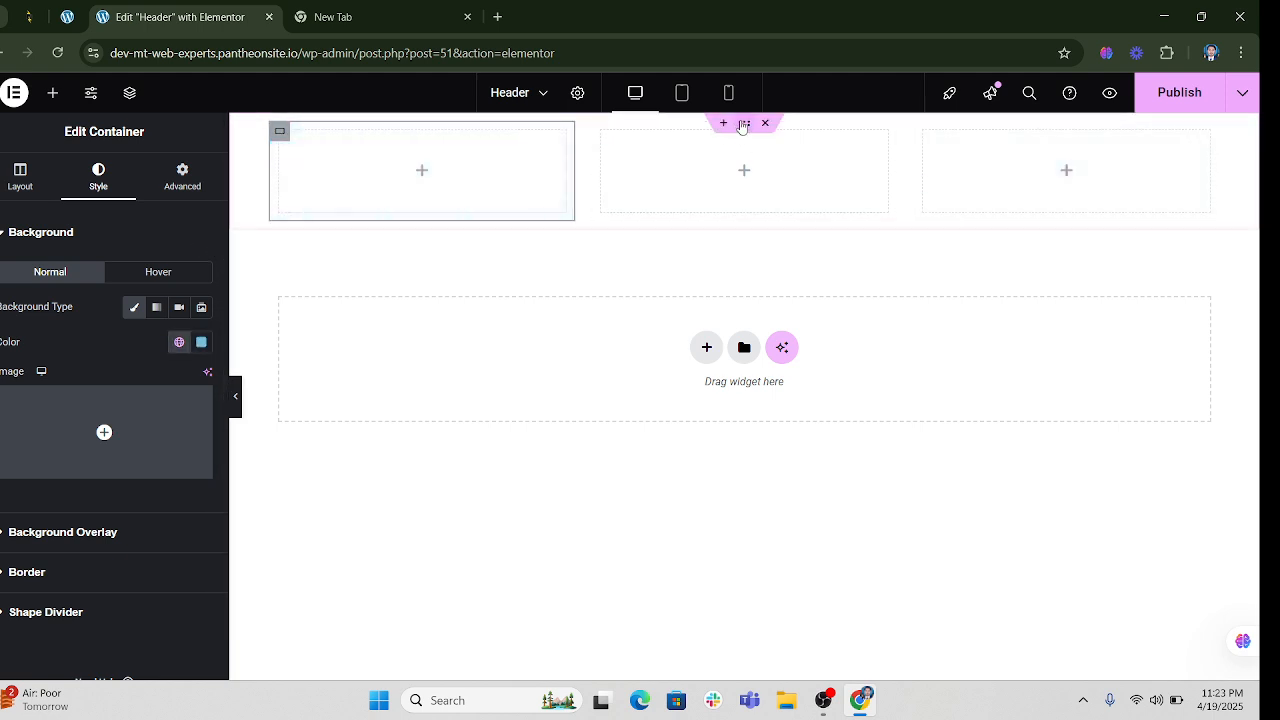
Set the parent row container's Content Width to Full Width
{"action": "left_click", "coordinate": [743, 124]}
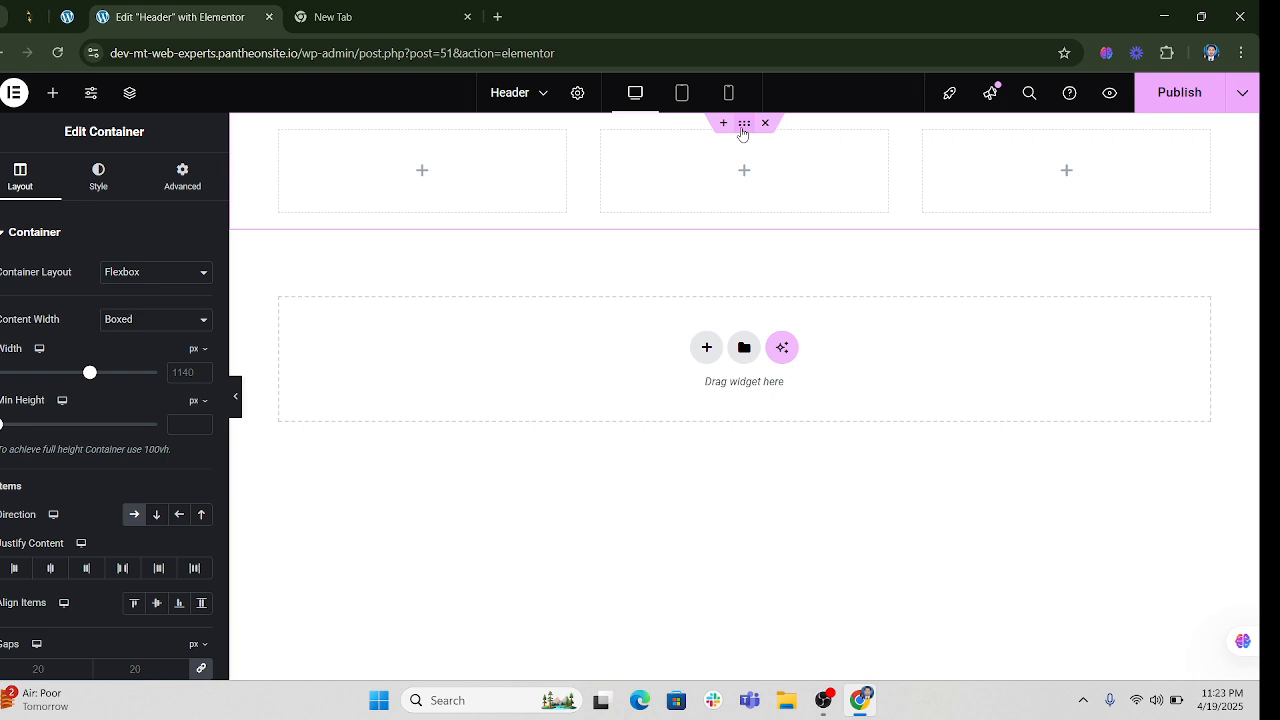
{"action": "left_click", "coordinate": [128, 322]}
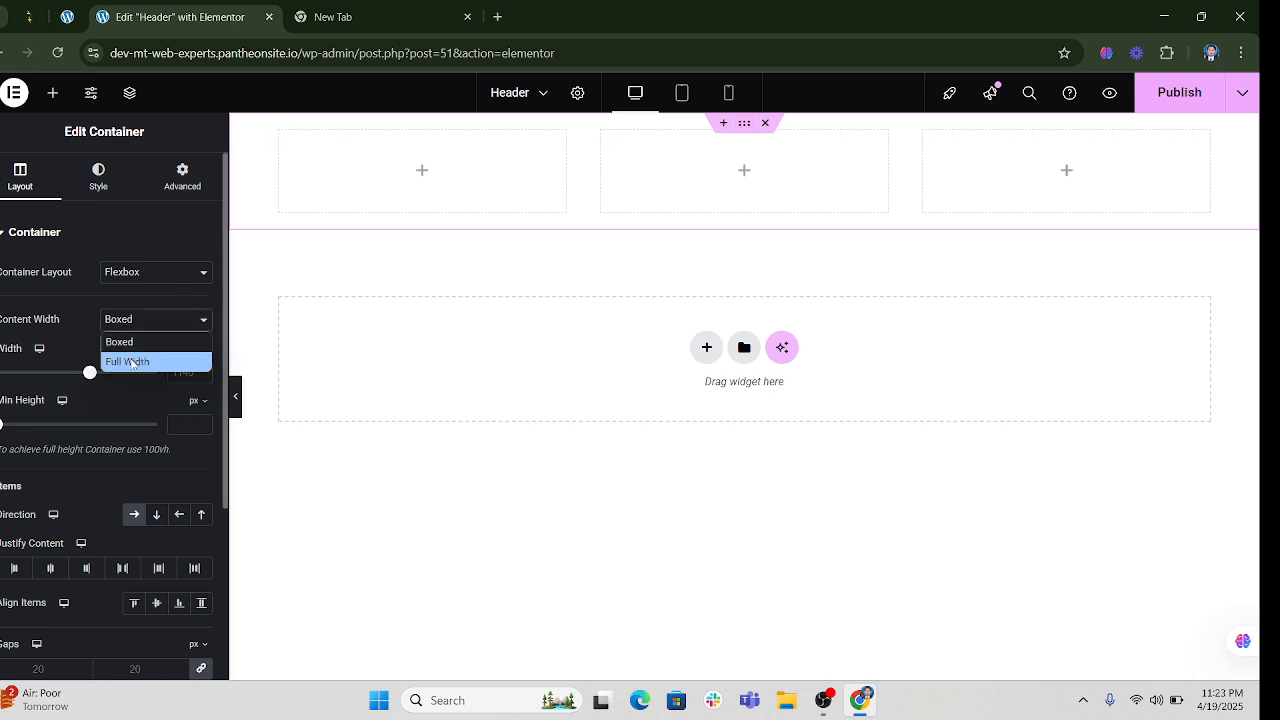
{"action": "left_click", "coordinate": [131, 362]}
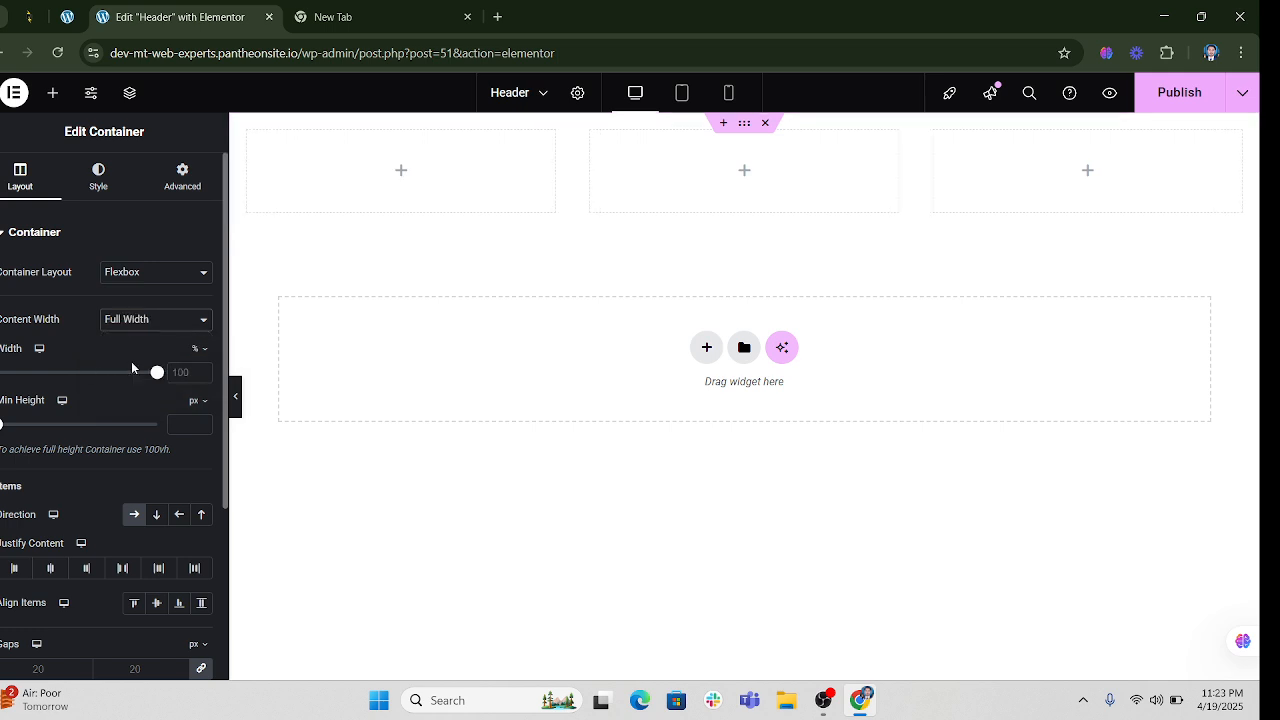
Add an Image widget to the first inner container and a Navigation Menu widget to the middle one
{"action": "left_click", "coordinate": [400, 175]}
{"action": "left_click_drag", "start_coordinate": [168, 425], "coordinate": [412, 177]}
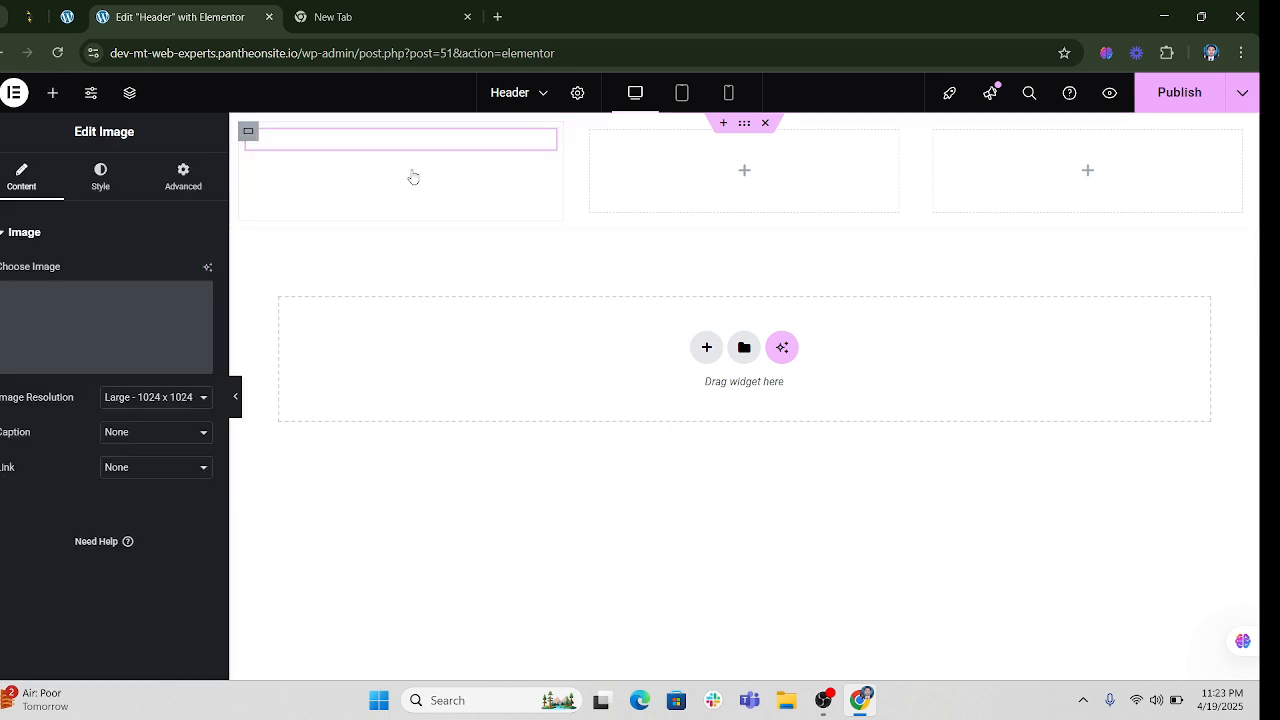
{"action": "left_click", "coordinate": [746, 232]}
{"action": "left_click", "coordinate": [38, 209]}
{"action": "type", "text": "men"}
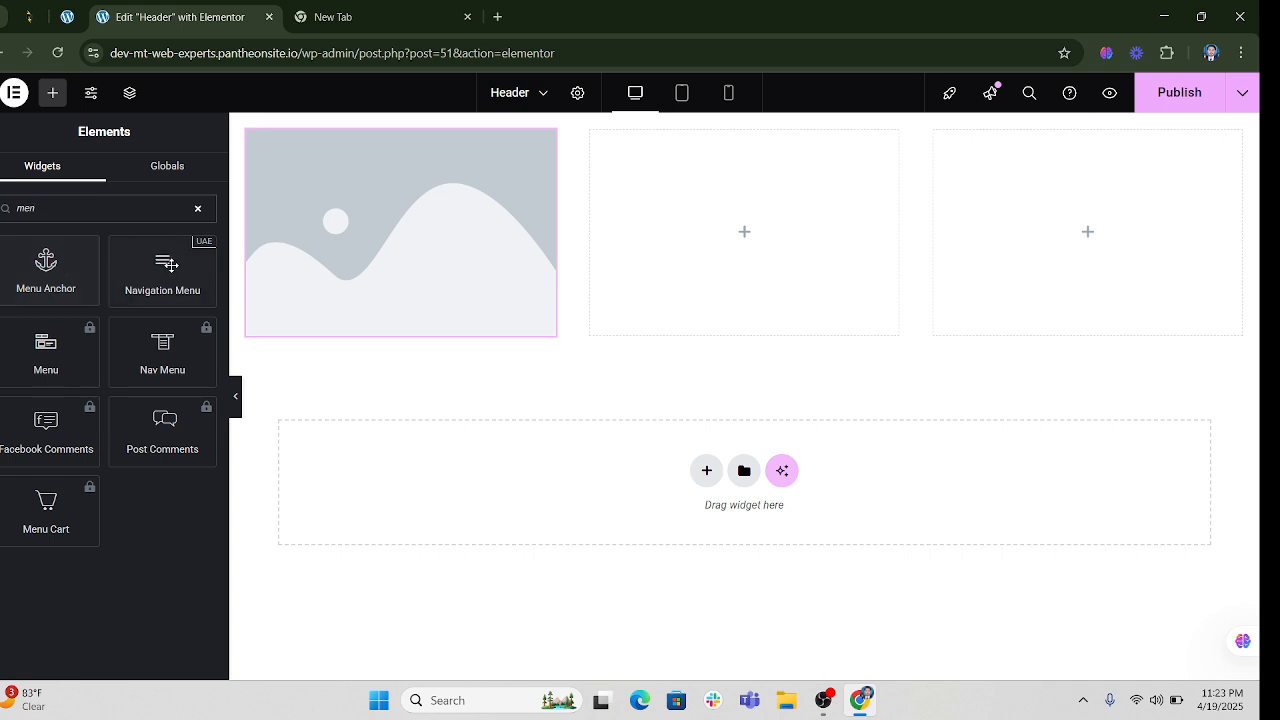
{"action": "left_click_drag", "start_coordinate": [177, 265], "coordinate": [838, 270]}
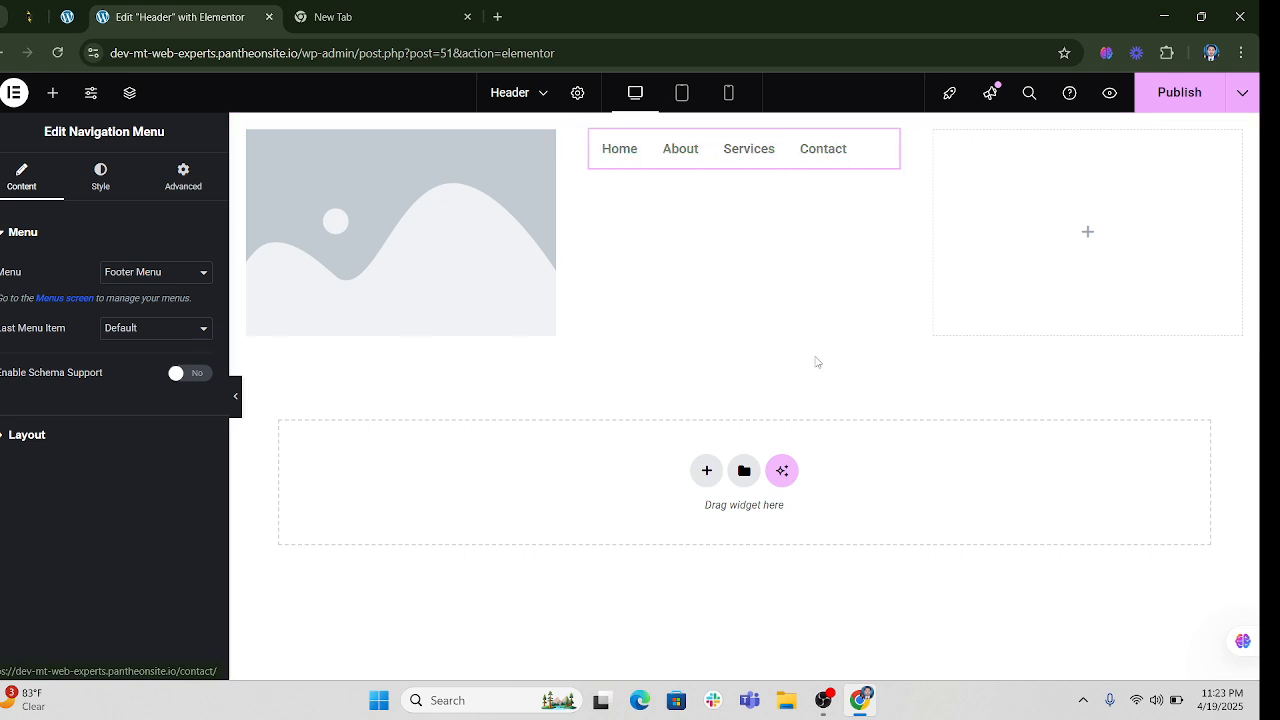
Add a Button widget to the third inner container
{"action": "left_click", "coordinate": [1090, 233]}
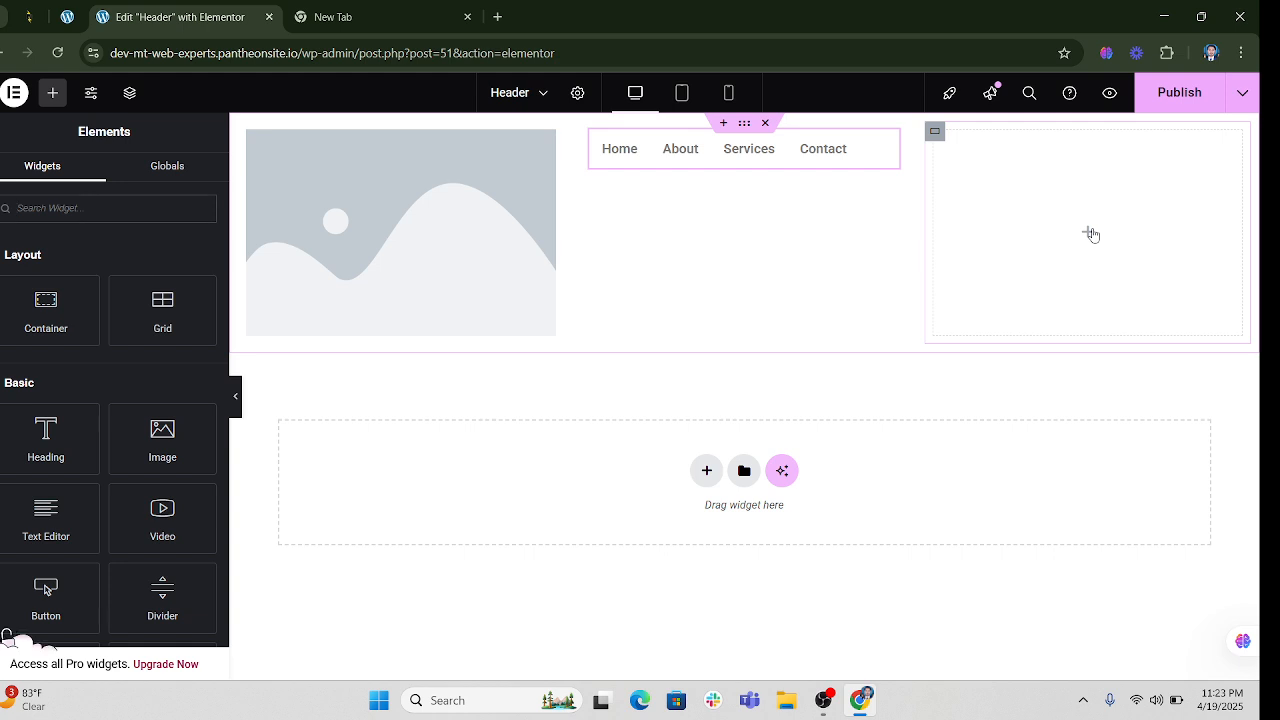
{"action": "scroll", "coordinate": [70, 370], "scroll_direction": "down", "scroll_amount": 1}
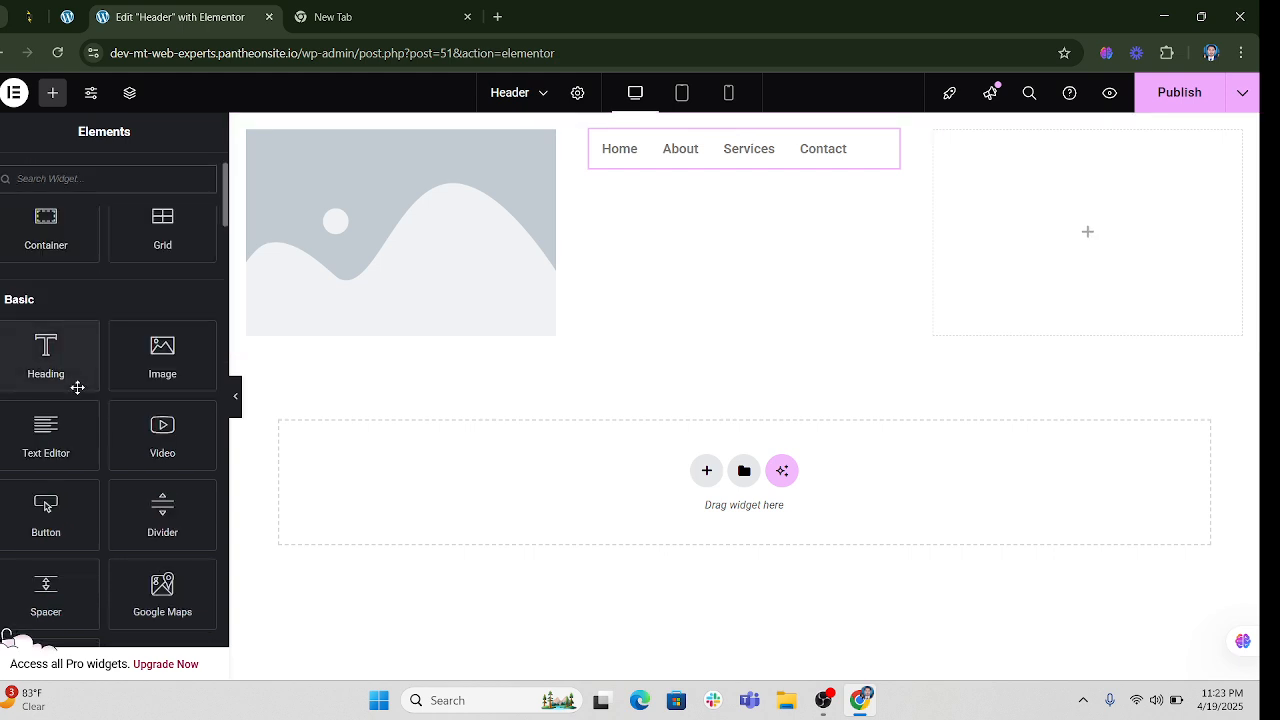
{"action": "left_click_drag", "start_coordinate": [55, 510], "coordinate": [1140, 215]}
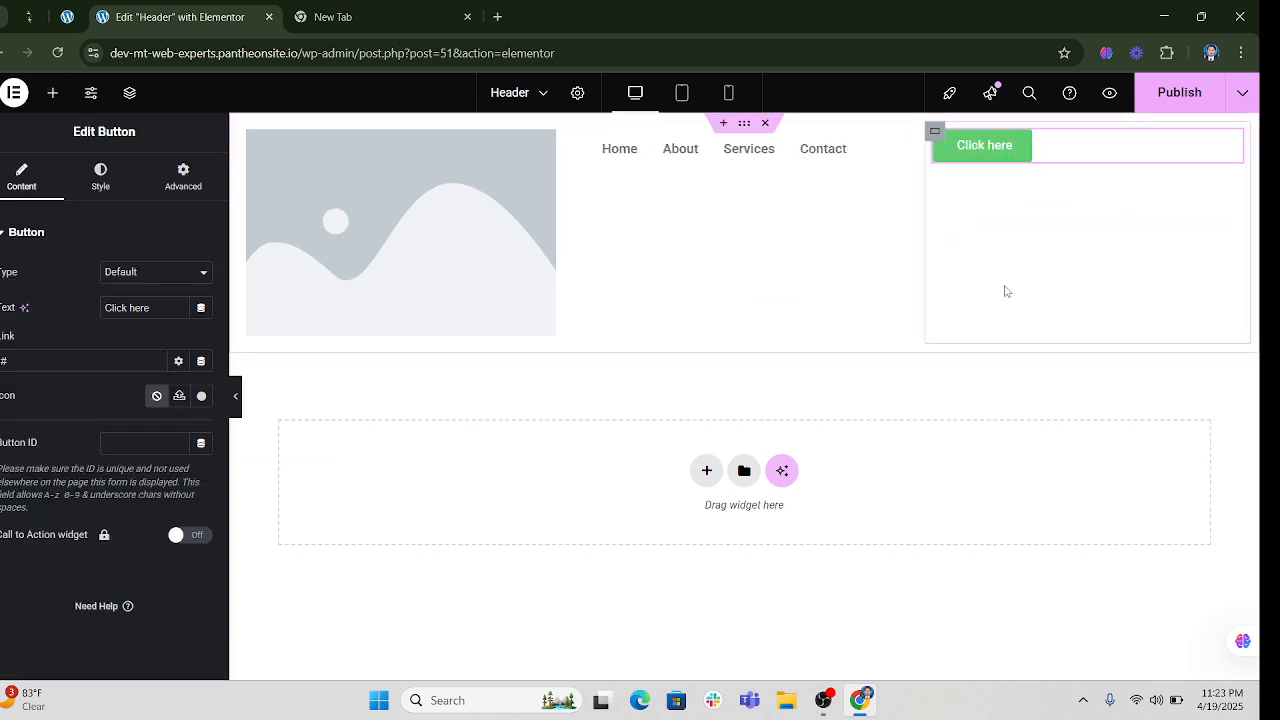
Start uploading a new media file for the Image widget in the first inner container
{"action": "left_click", "coordinate": [447, 224]}
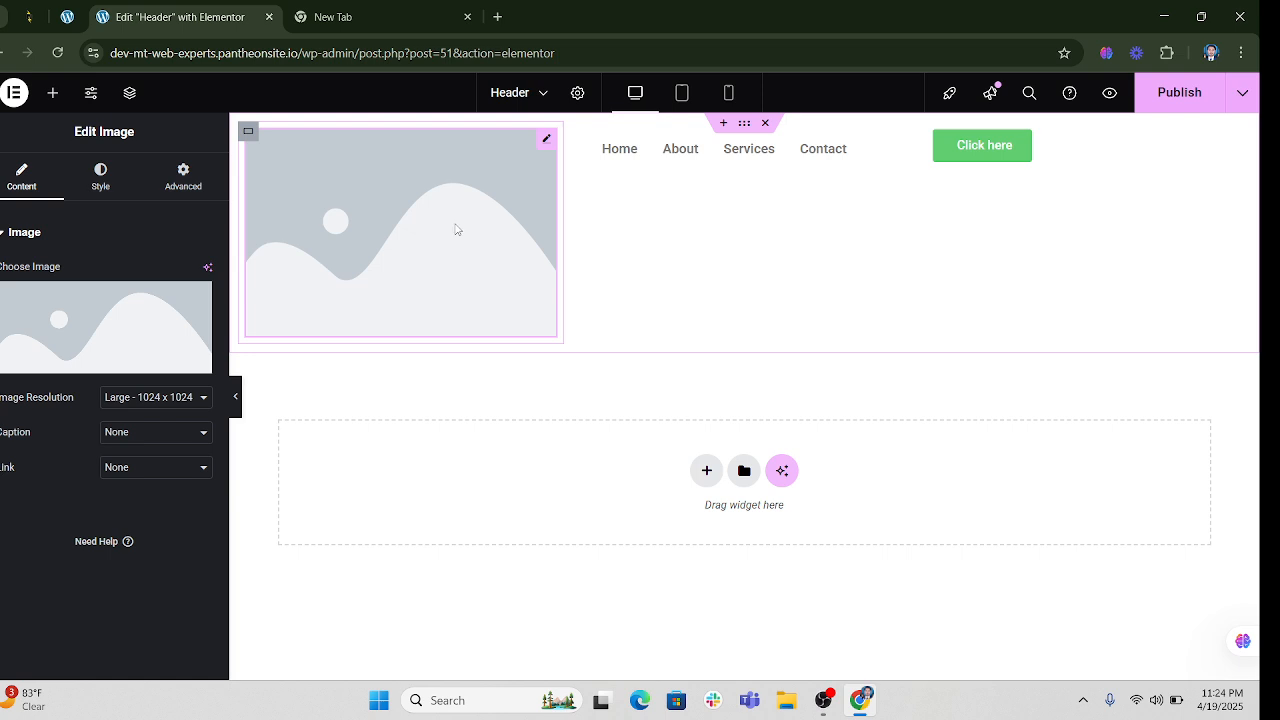
{"action": "left_click", "coordinate": [143, 332]}
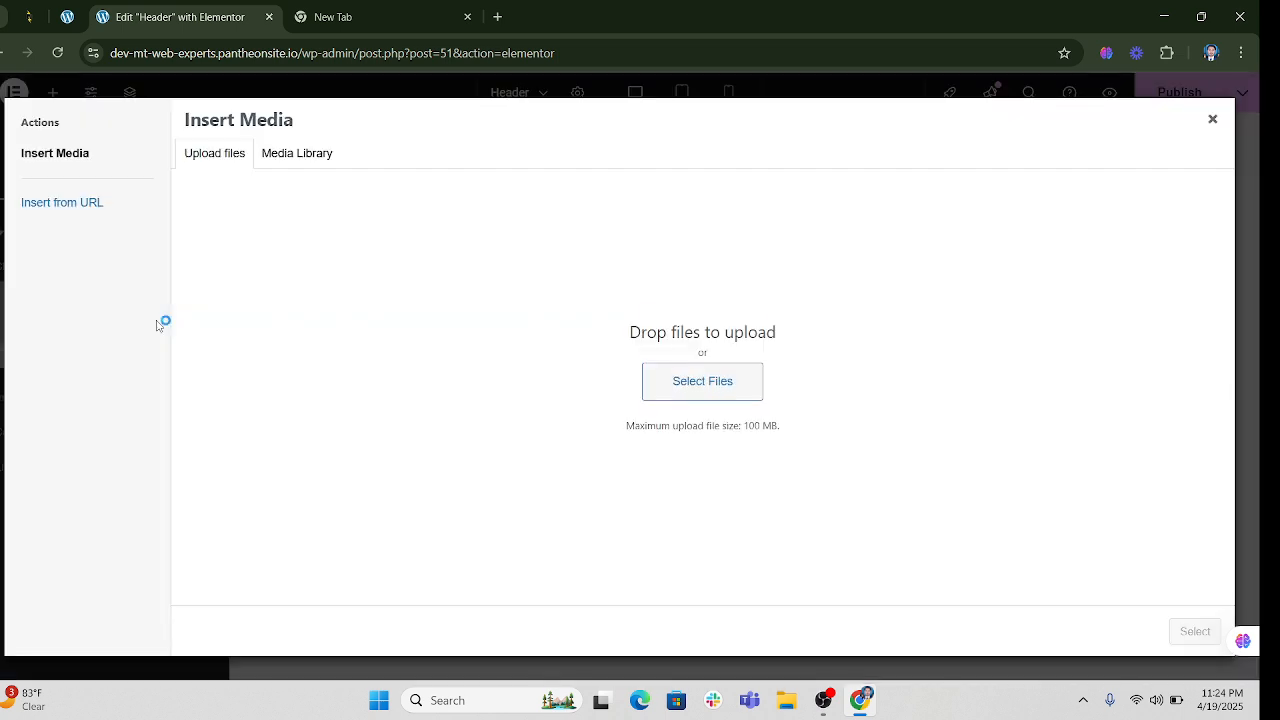
{"action": "left_click", "coordinate": [688, 393]}
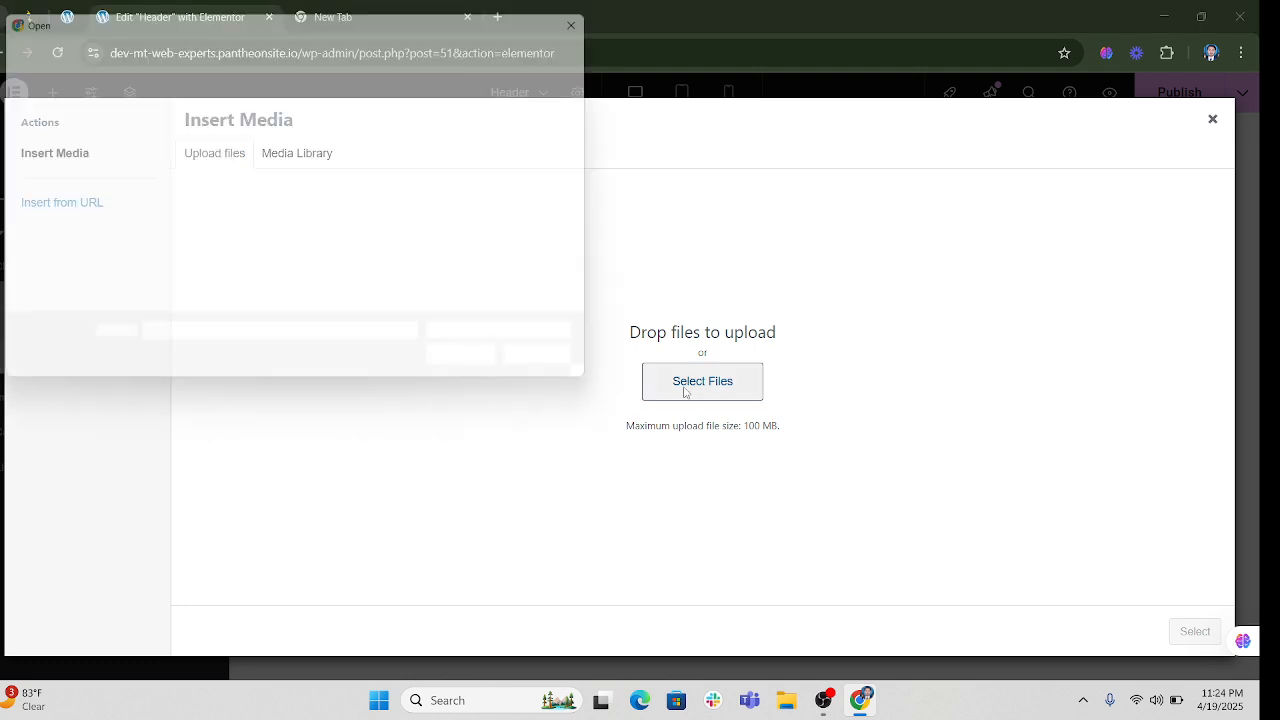
Browse the Websites Content folder, Local Disk (D:) and its Personal folder, and the BillingliCo Website folder for the logo file
{"action": "scroll", "coordinate": [312, 219], "scroll_direction": "down", "scroll_amount": 3}
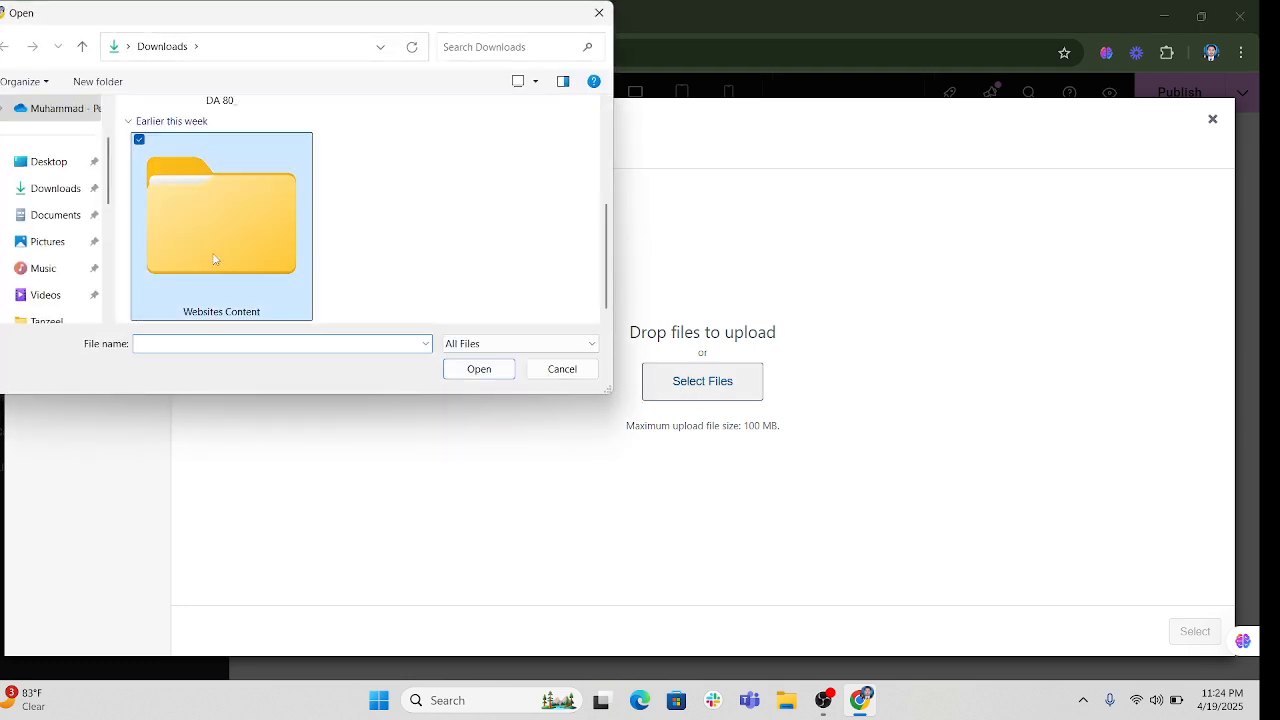
{"action": "double_click", "coordinate": [226, 192]}
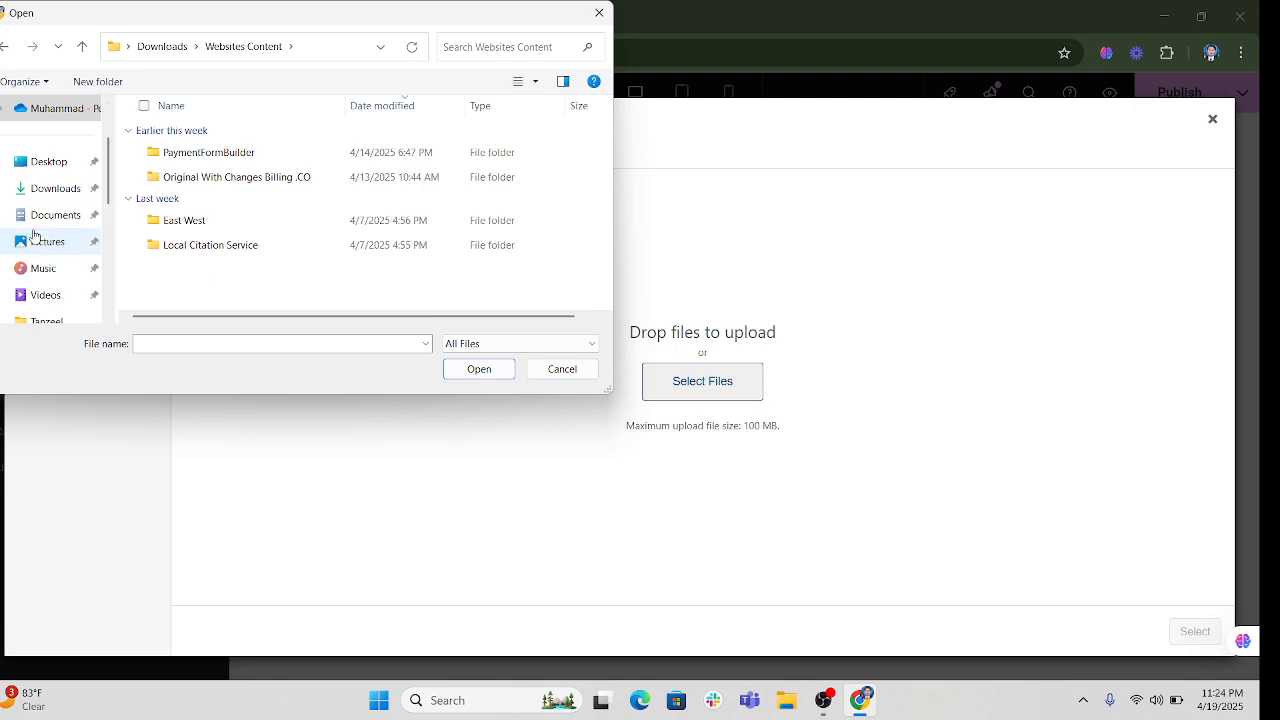
{"action": "scroll", "coordinate": [42, 228], "scroll_direction": "down", "scroll_amount": 2}
{"action": "scroll", "coordinate": [42, 228], "scroll_direction": "down", "scroll_amount": 3}
{"action": "left_click", "coordinate": [66, 215]}
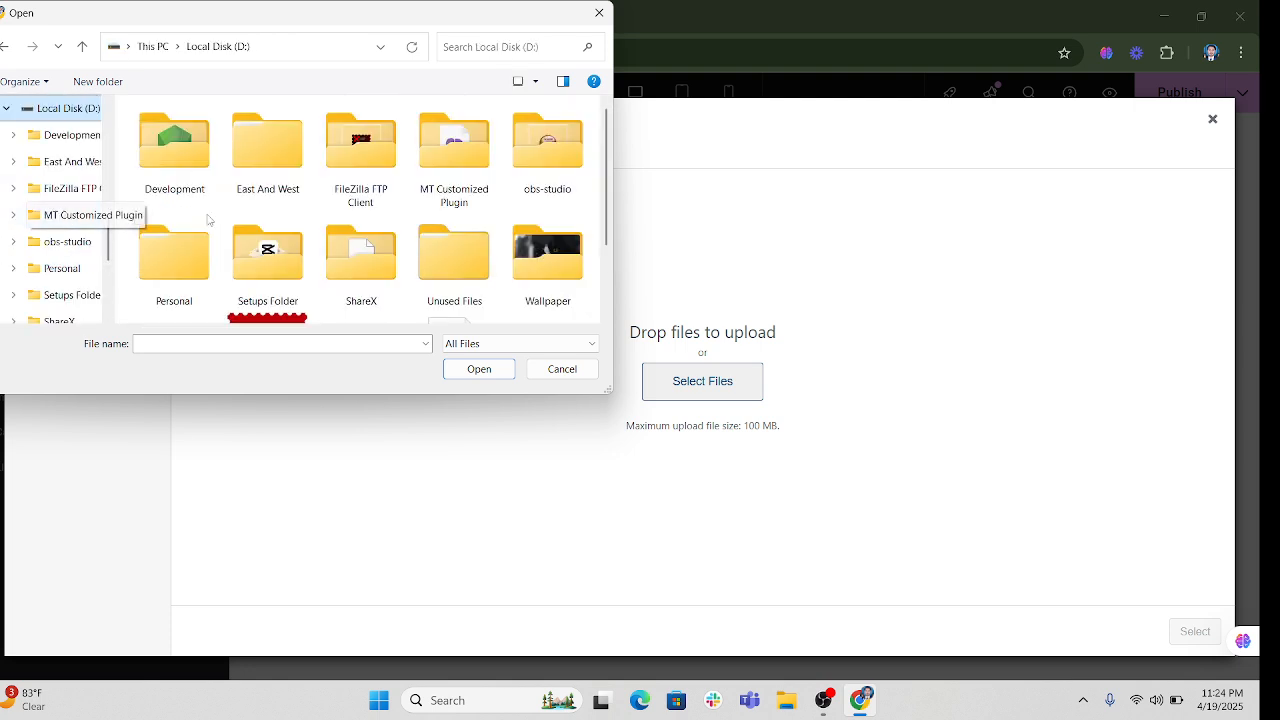
{"action": "scroll", "coordinate": [392, 234], "scroll_direction": "down", "scroll_amount": 1}
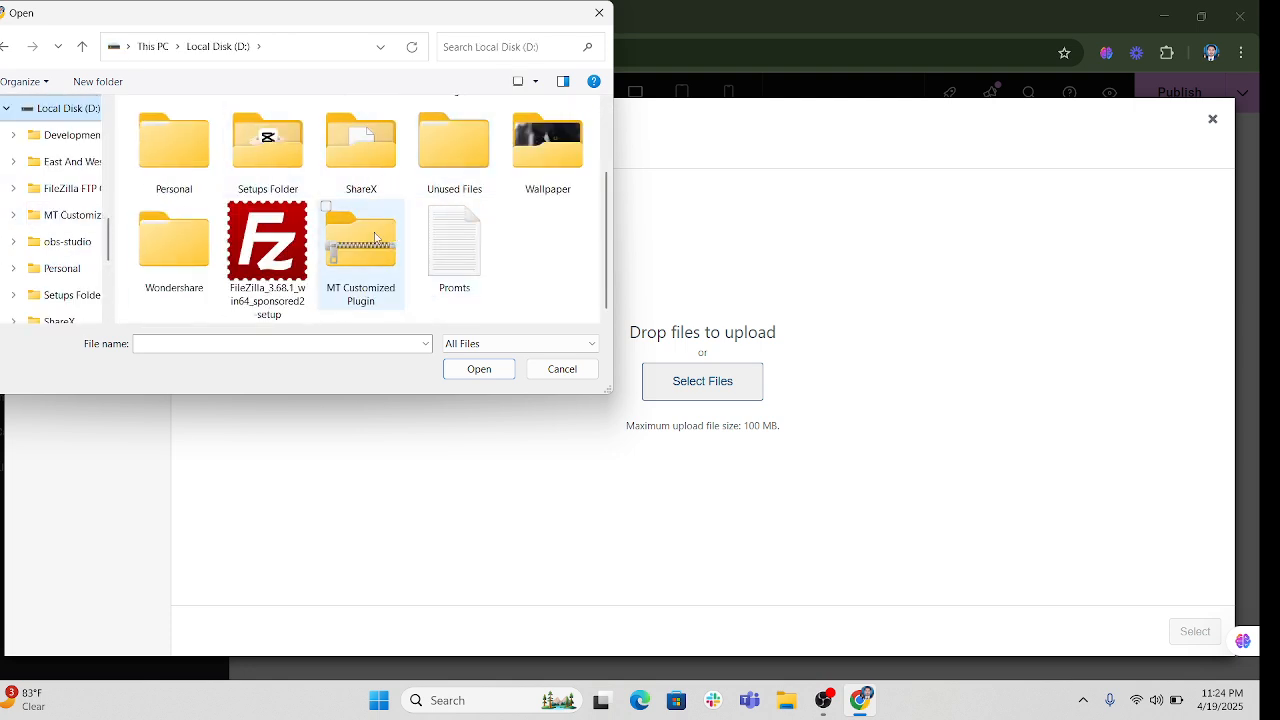
{"action": "scroll", "coordinate": [278, 287], "scroll_direction": "up", "scroll_amount": 1}
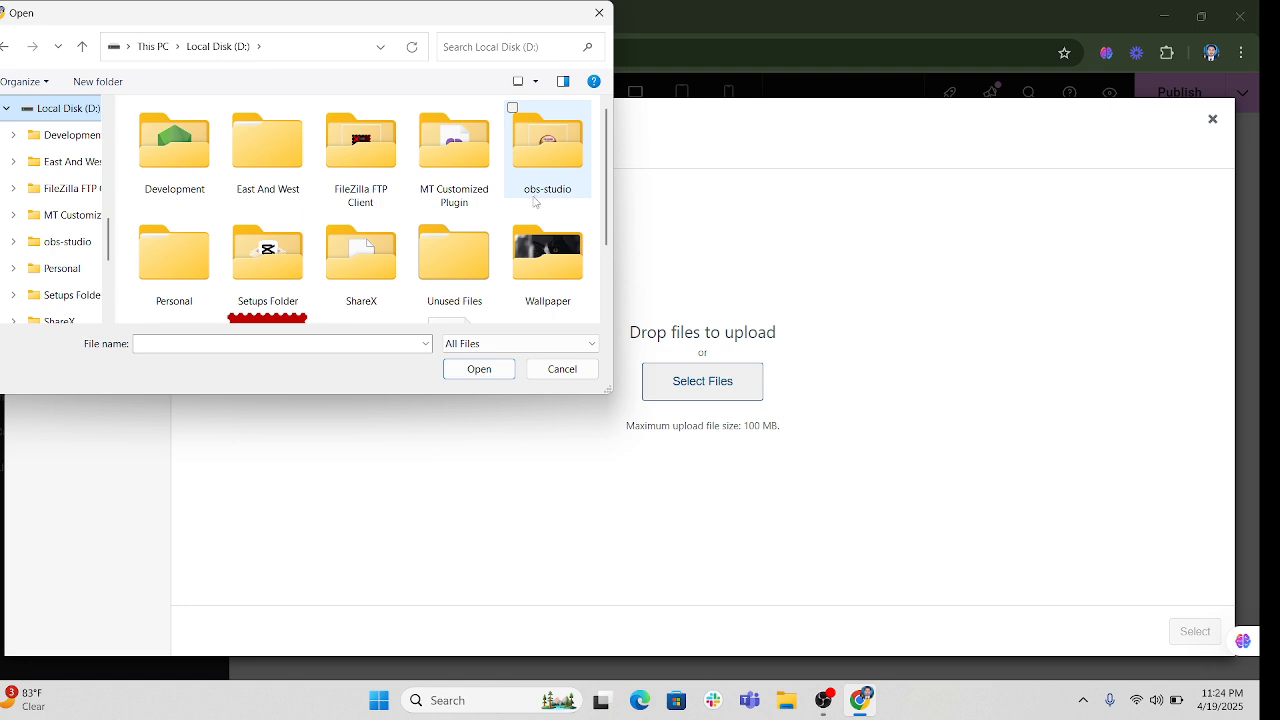
{"action": "scroll", "coordinate": [487, 200], "scroll_direction": "down", "scroll_amount": 1}
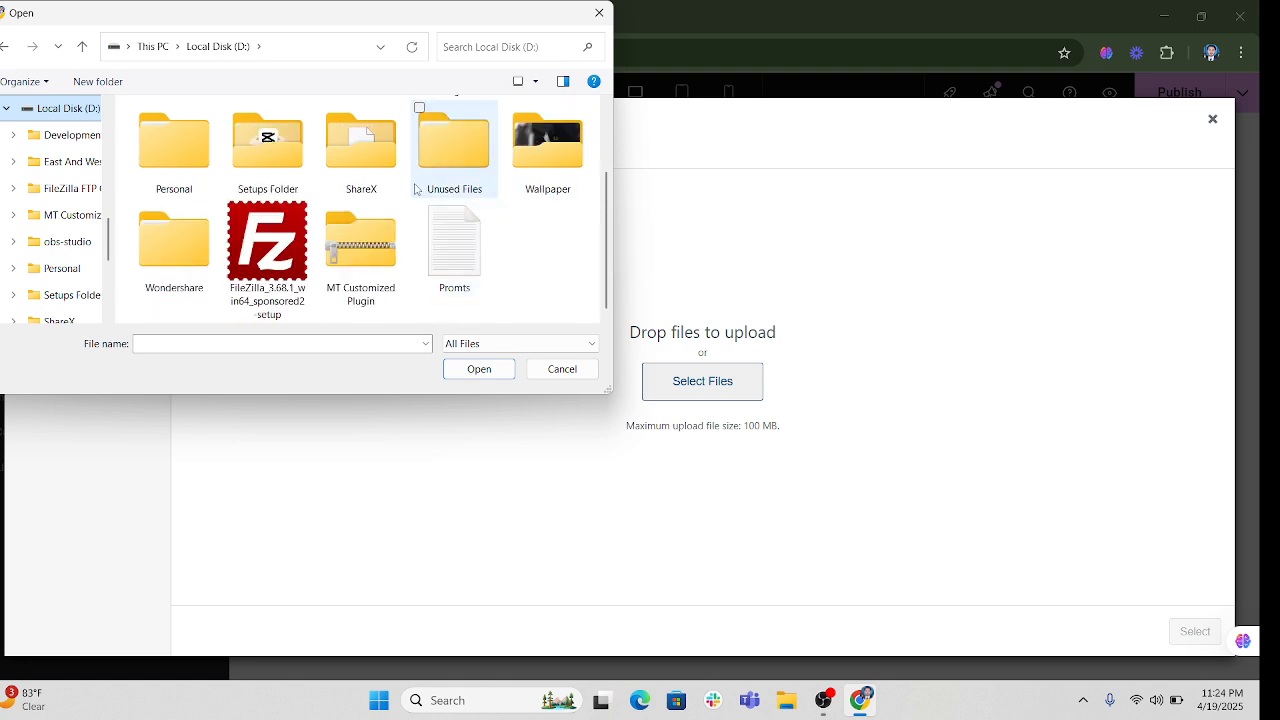
{"action": "double_click", "coordinate": [199, 183]}
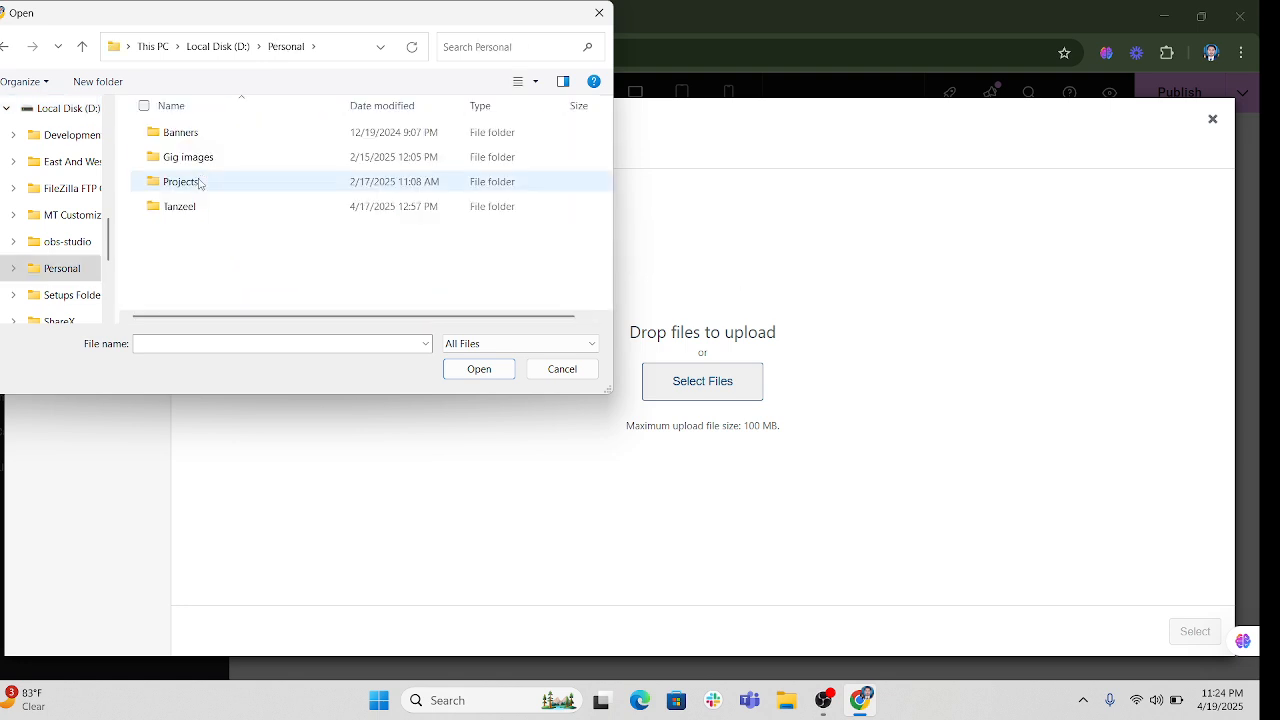
{"action": "left_click_drag", "start_coordinate": [193, 204], "coordinate": [52, 262]}
{"action": "left_click", "coordinate": [53, 266]}
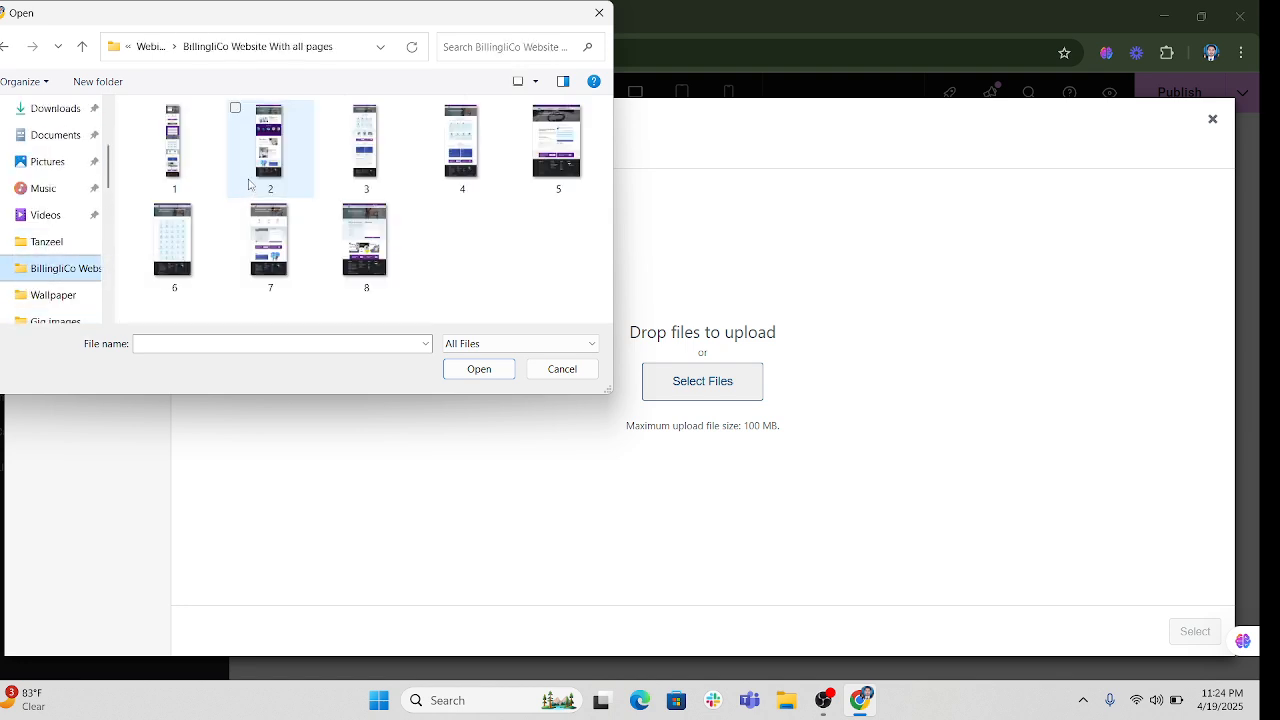
{"action": "left_click", "coordinate": [47, 241]}
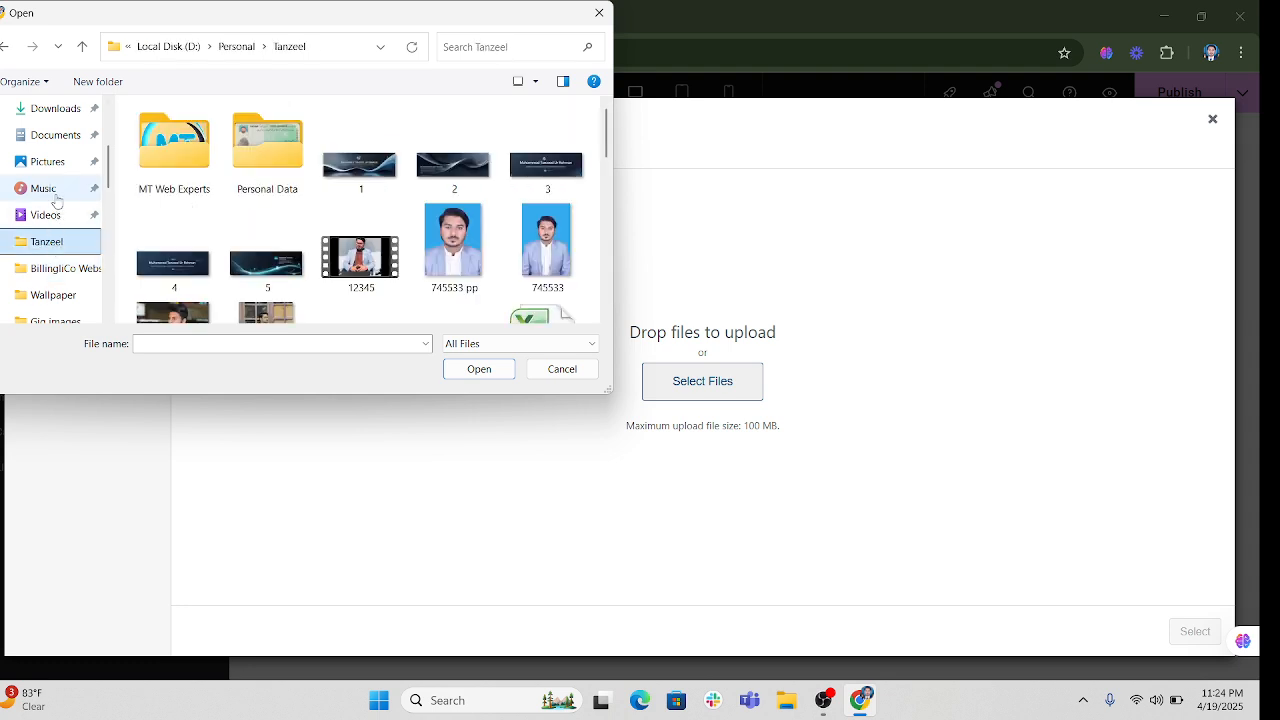
Upload "logo desin" from Downloads > Websites Content > Original With Changes Billing .CO and insert it into the Image widget
{"action": "scroll", "coordinate": [55, 210], "scroll_direction": "up", "scroll_amount": 3}
{"action": "left_click", "coordinate": [55, 273]}
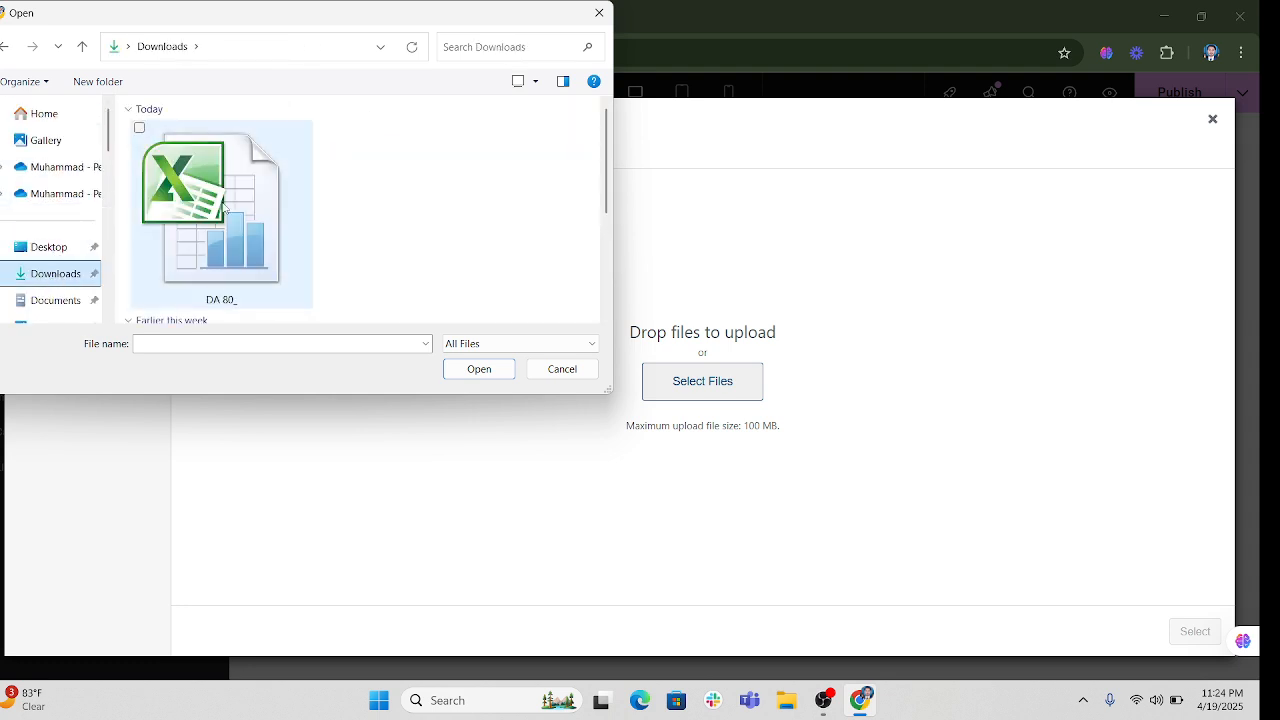
{"action": "scroll", "coordinate": [218, 240], "scroll_direction": "down", "scroll_amount": 3}
{"action": "double_click", "coordinate": [217, 239]}
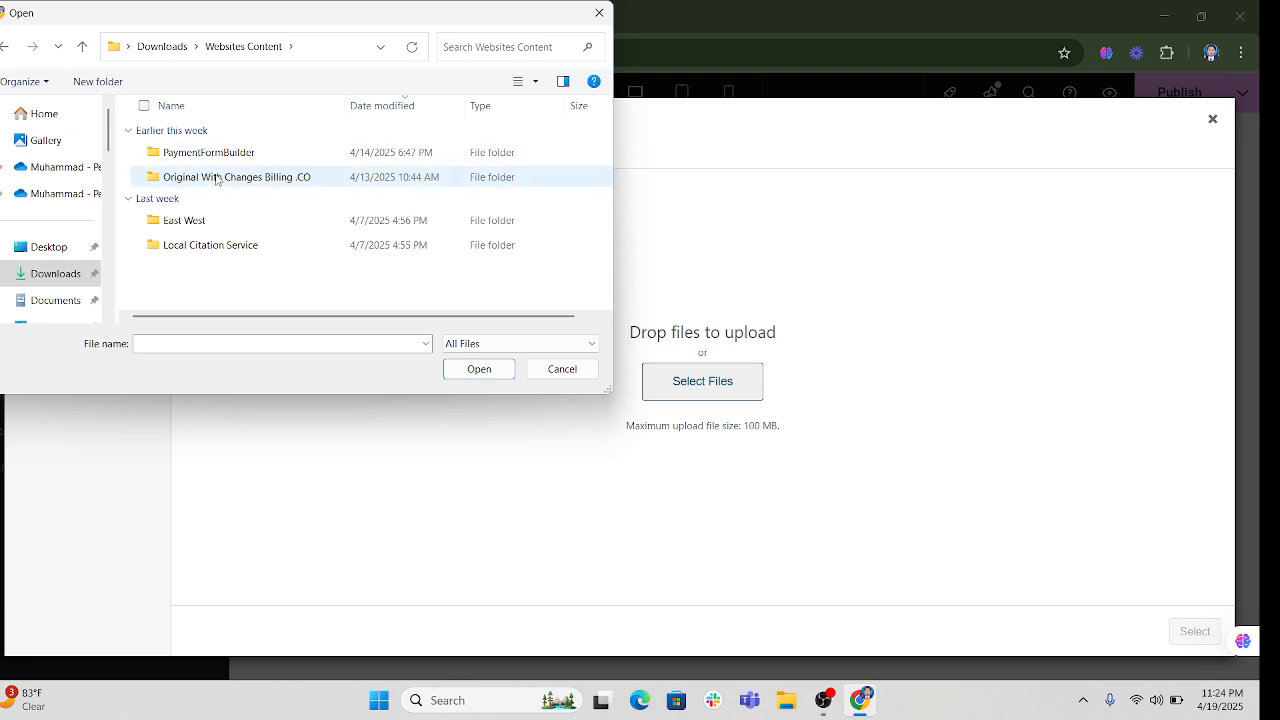
{"action": "double_click", "coordinate": [216, 178]}
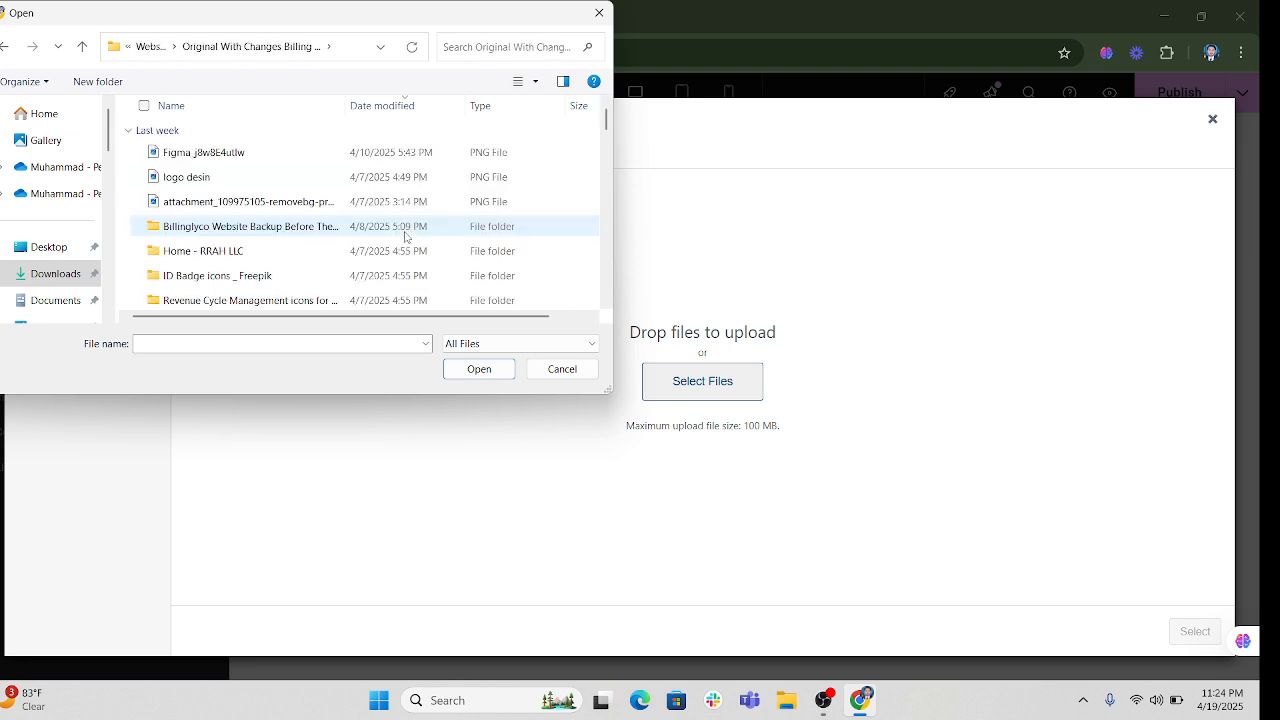
{"action": "left_click", "coordinate": [252, 177]}
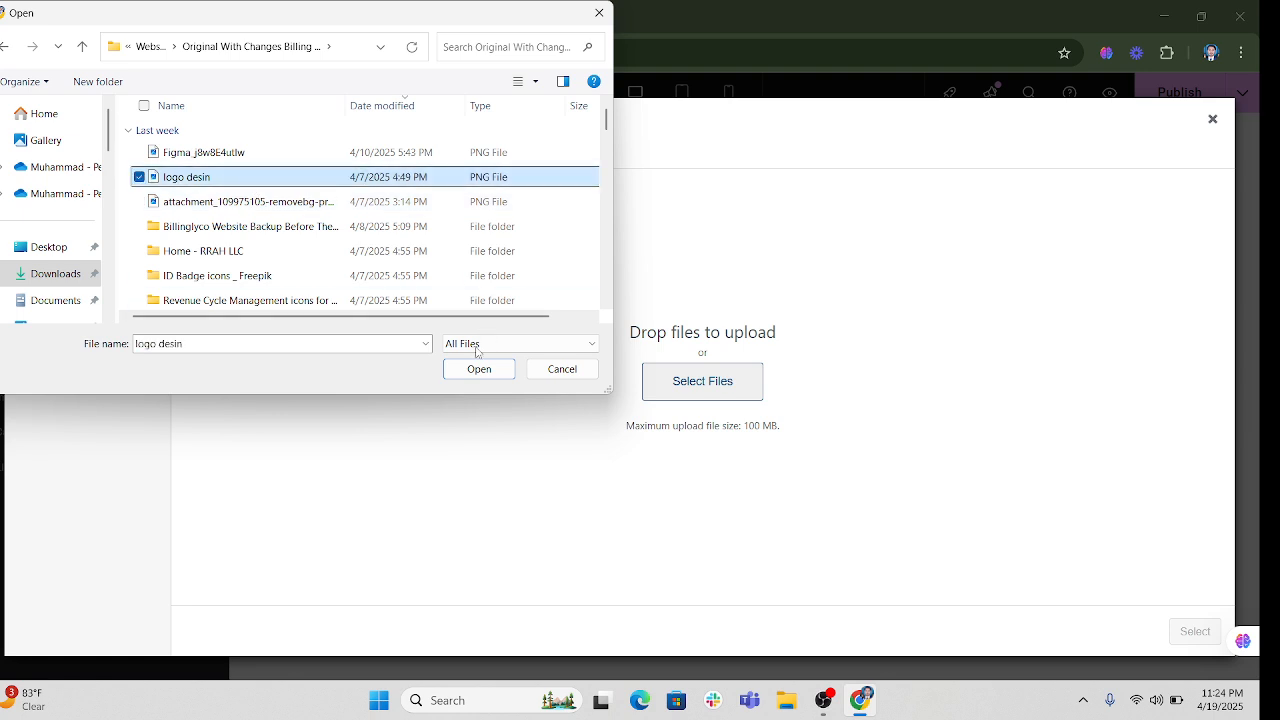
{"action": "left_click", "coordinate": [472, 369]}
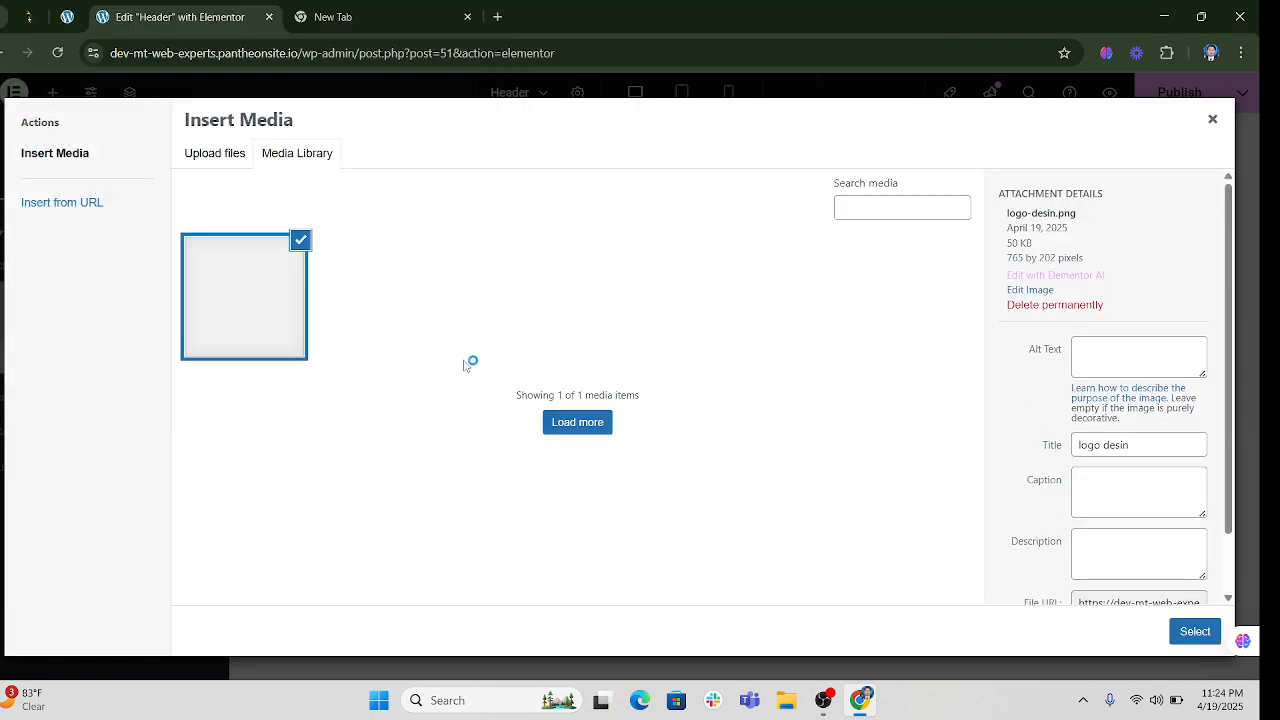
{"action": "left_click", "coordinate": [1194, 631]}
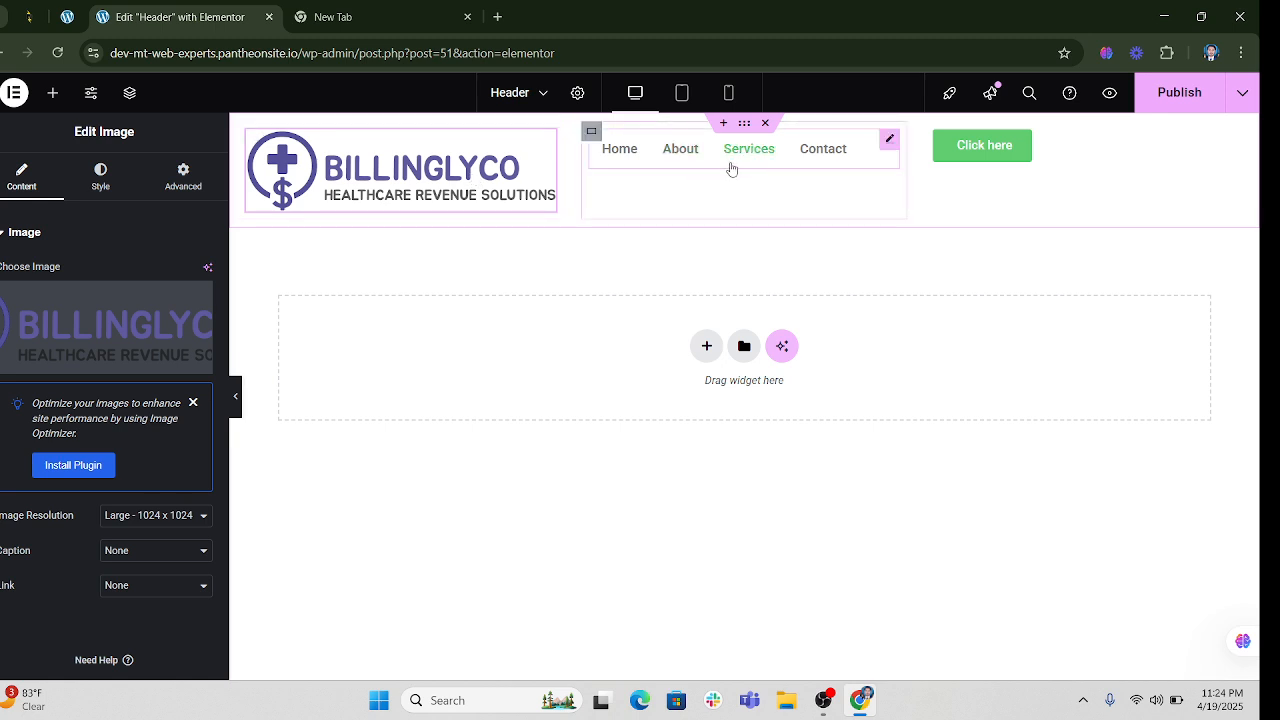
Inspect the Navigation Menu widget and the button's container settings, and preview the header with the editing panel hidden
{"action": "left_click", "coordinate": [892, 144]}
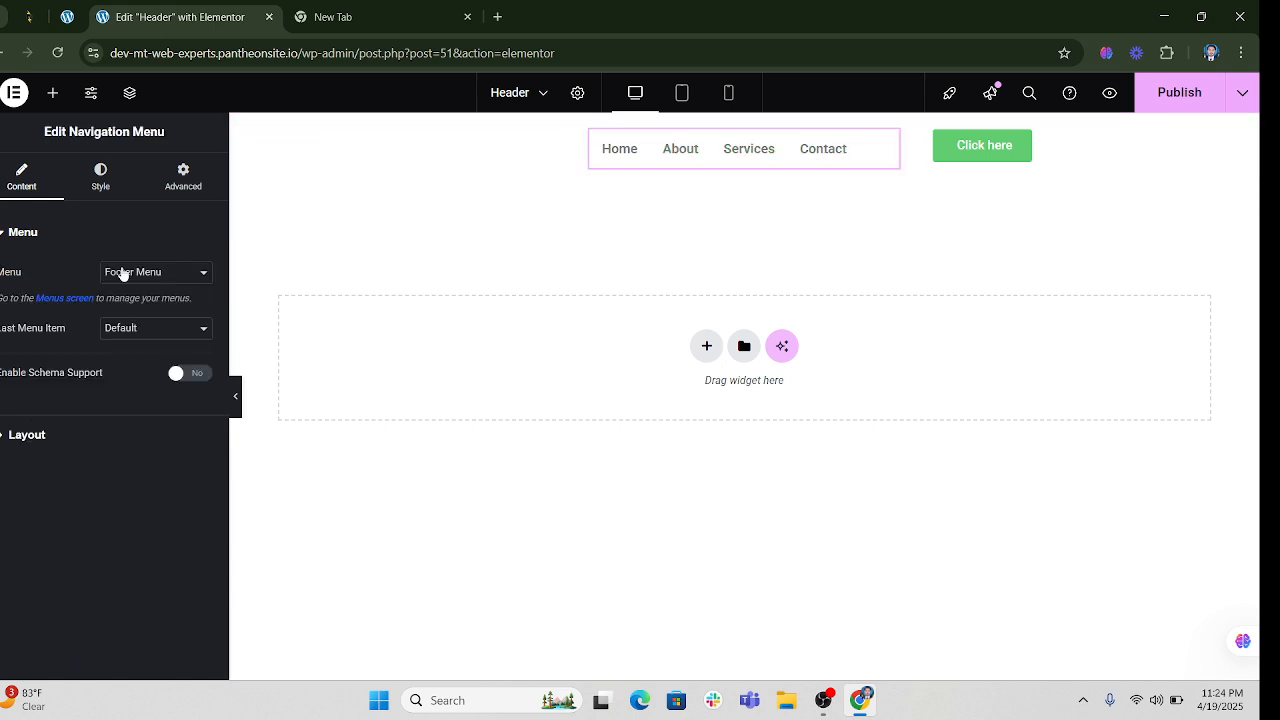
{"action": "left_click", "coordinate": [934, 131]}
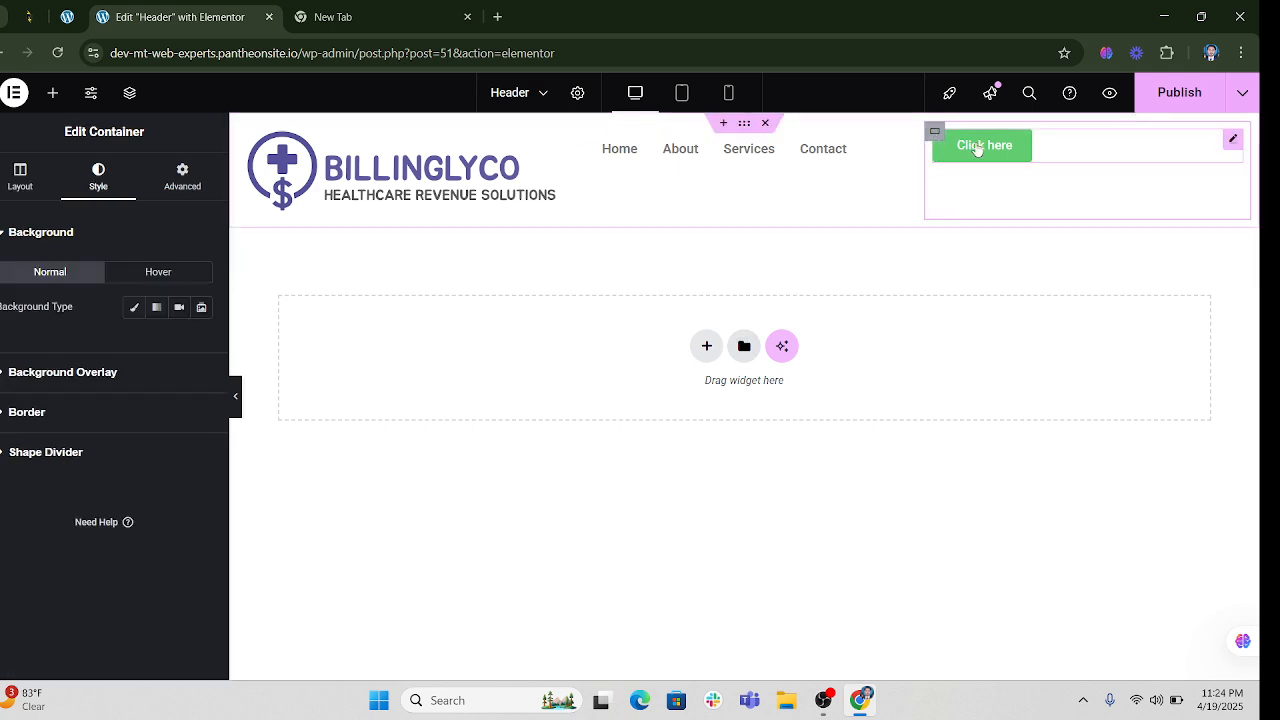
{"action": "left_click", "coordinate": [232, 395]}
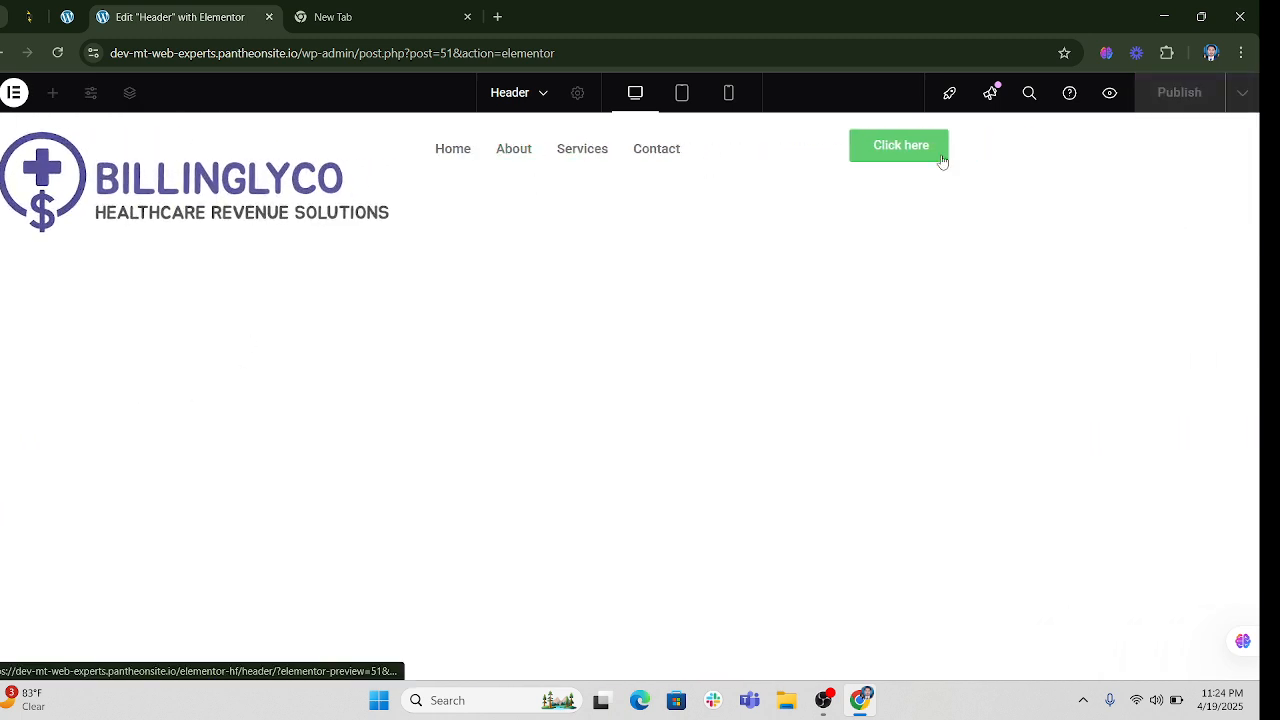
{"action": "left_click", "coordinate": [2, 395]}
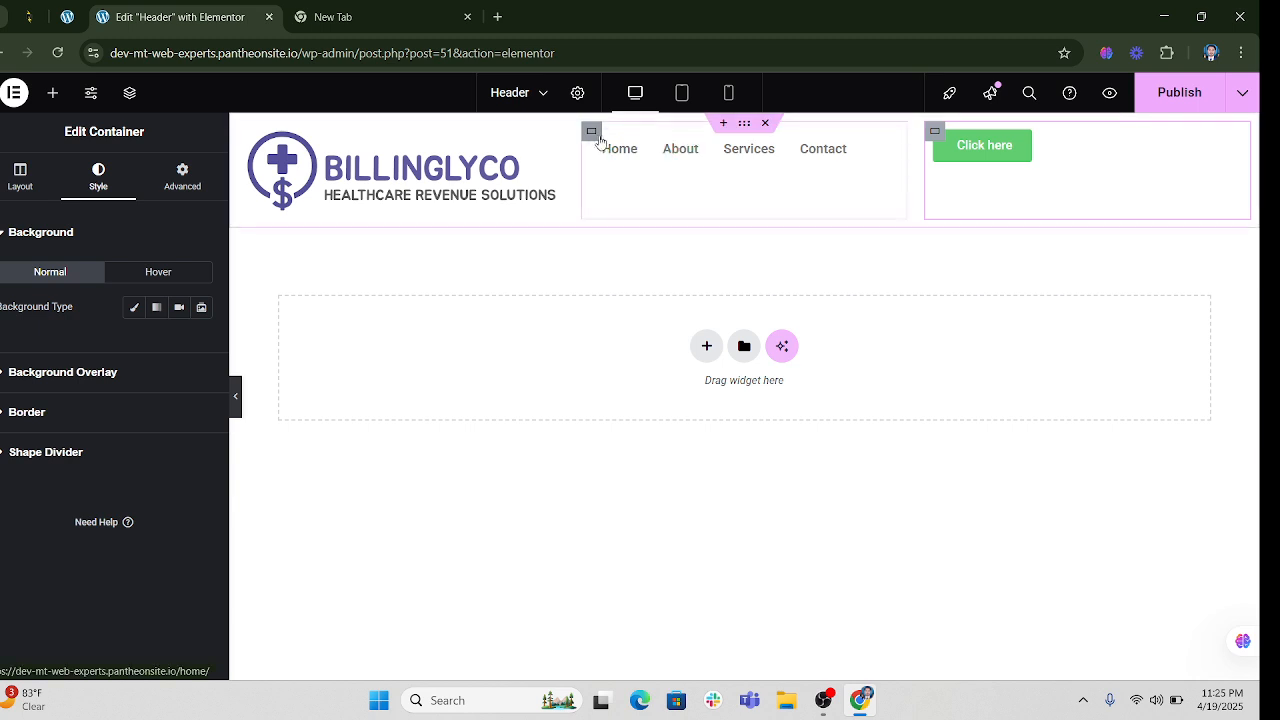
Set Justify Content to Center for the container holding the navigation menu
{"action": "left_click", "coordinate": [592, 133]}
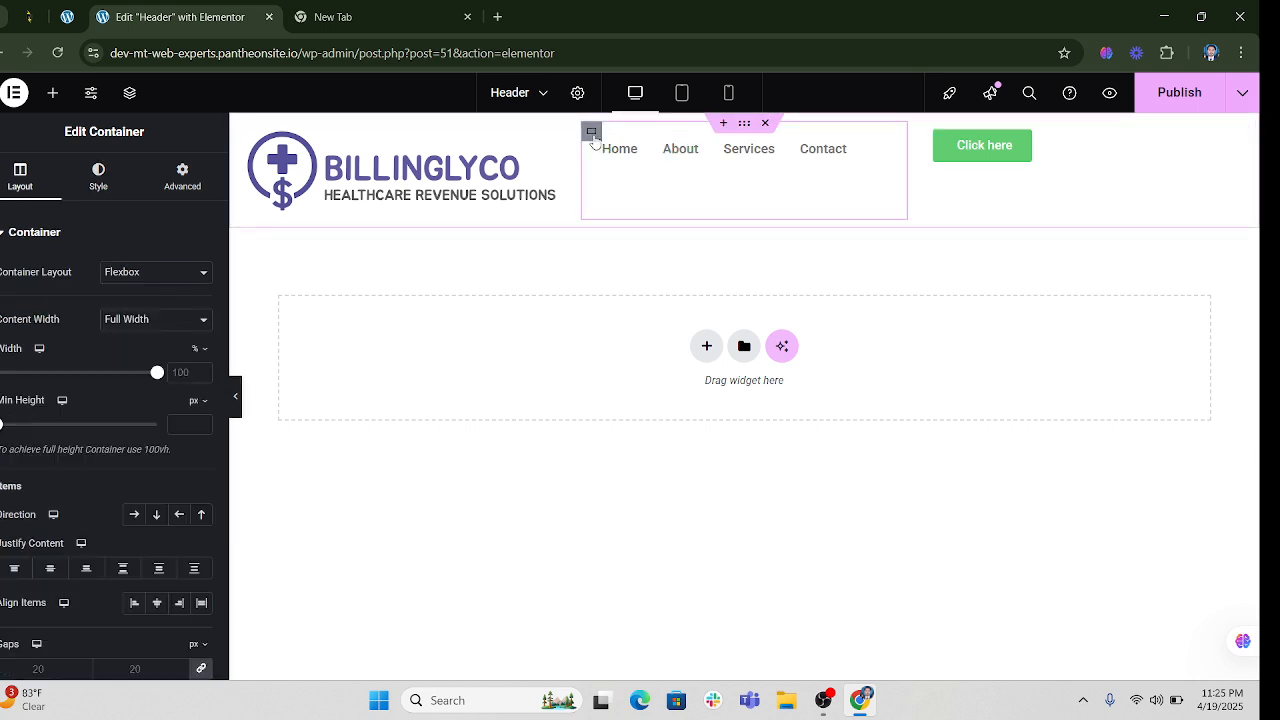
{"action": "scroll", "coordinate": [110, 400], "scroll_direction": "down", "scroll_amount": 3}
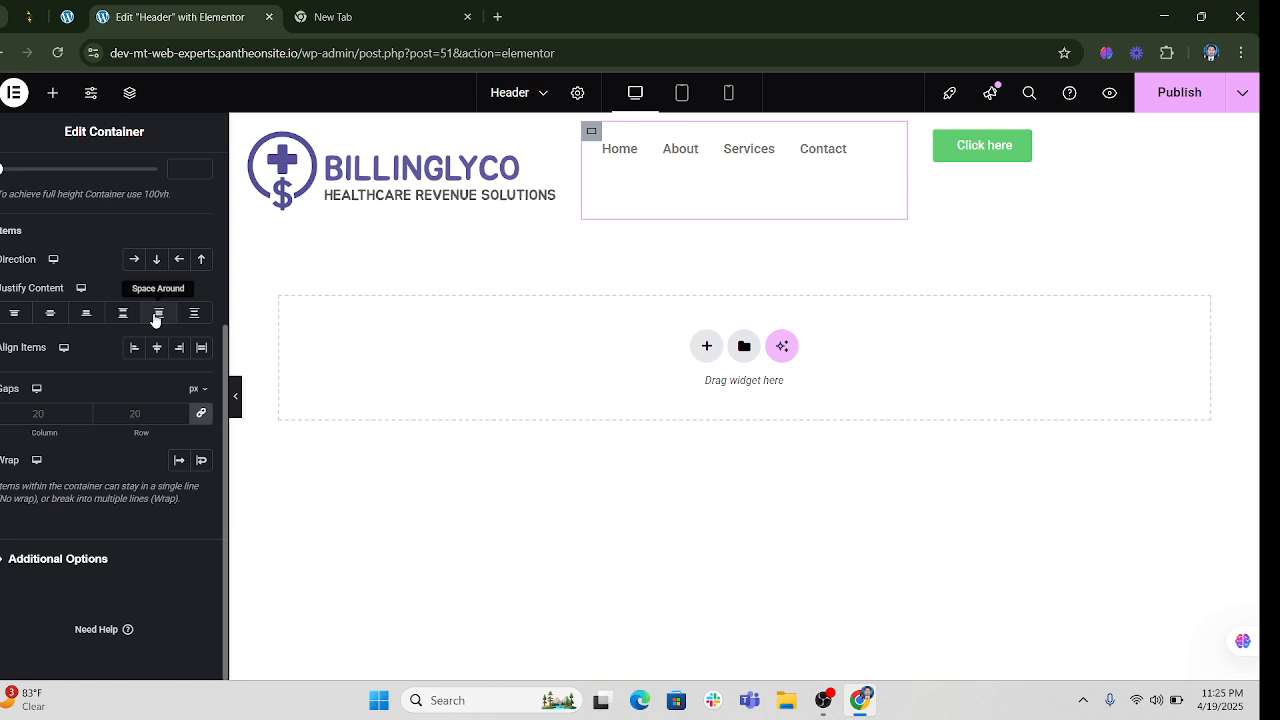
{"action": "left_click", "coordinate": [50, 313]}
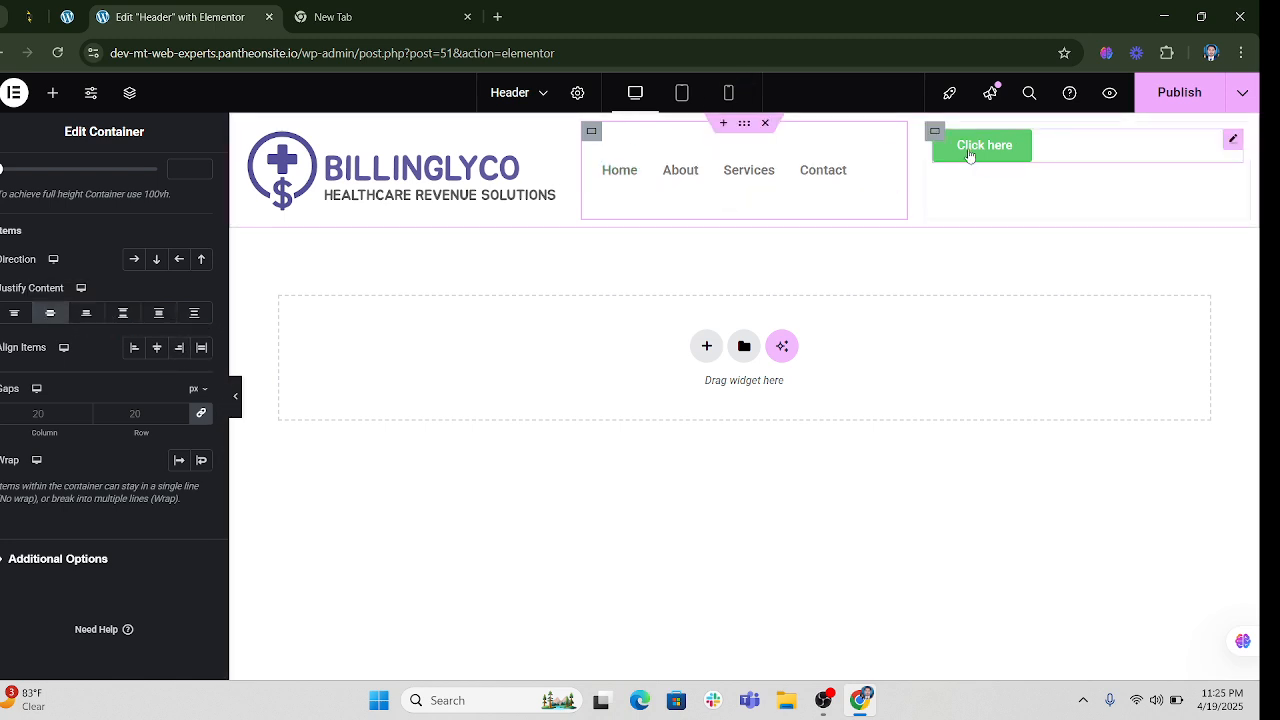
For the container holding the button, set Justify Content to Center and Align Items to End
{"action": "left_click", "coordinate": [940, 133]}
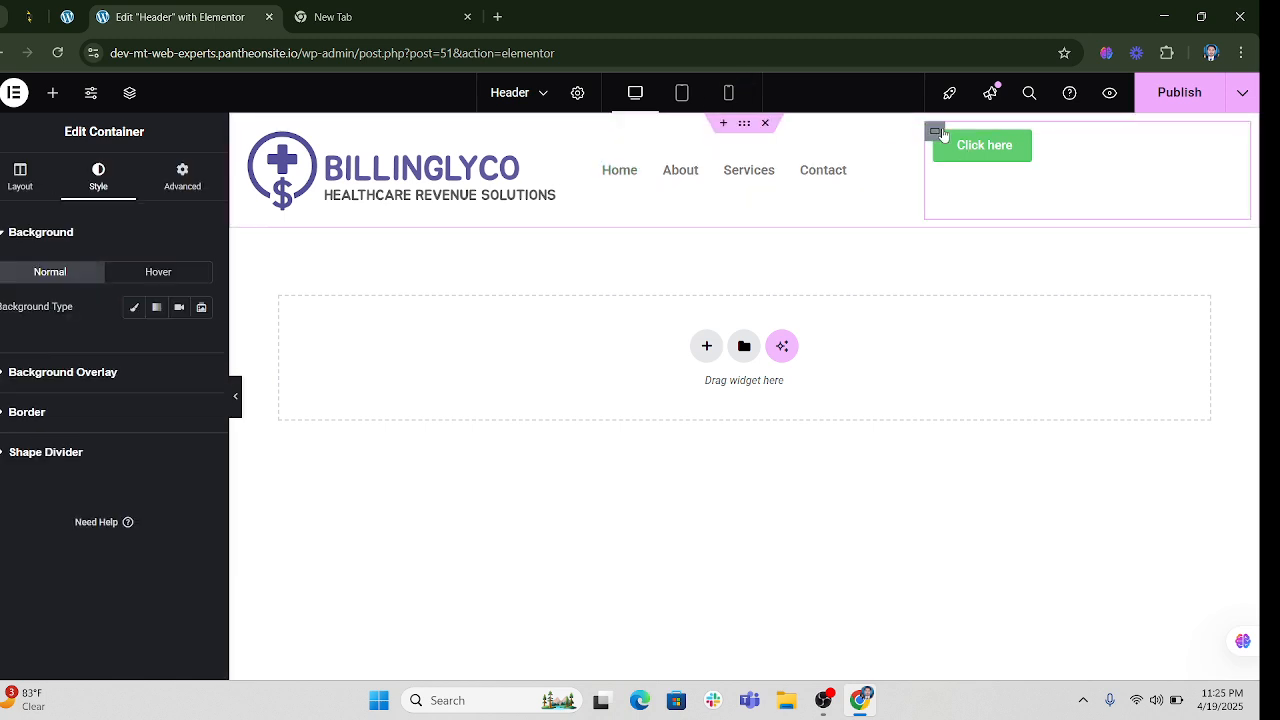
{"action": "left_click", "coordinate": [18, 178]}
{"action": "left_click", "coordinate": [50, 568]}
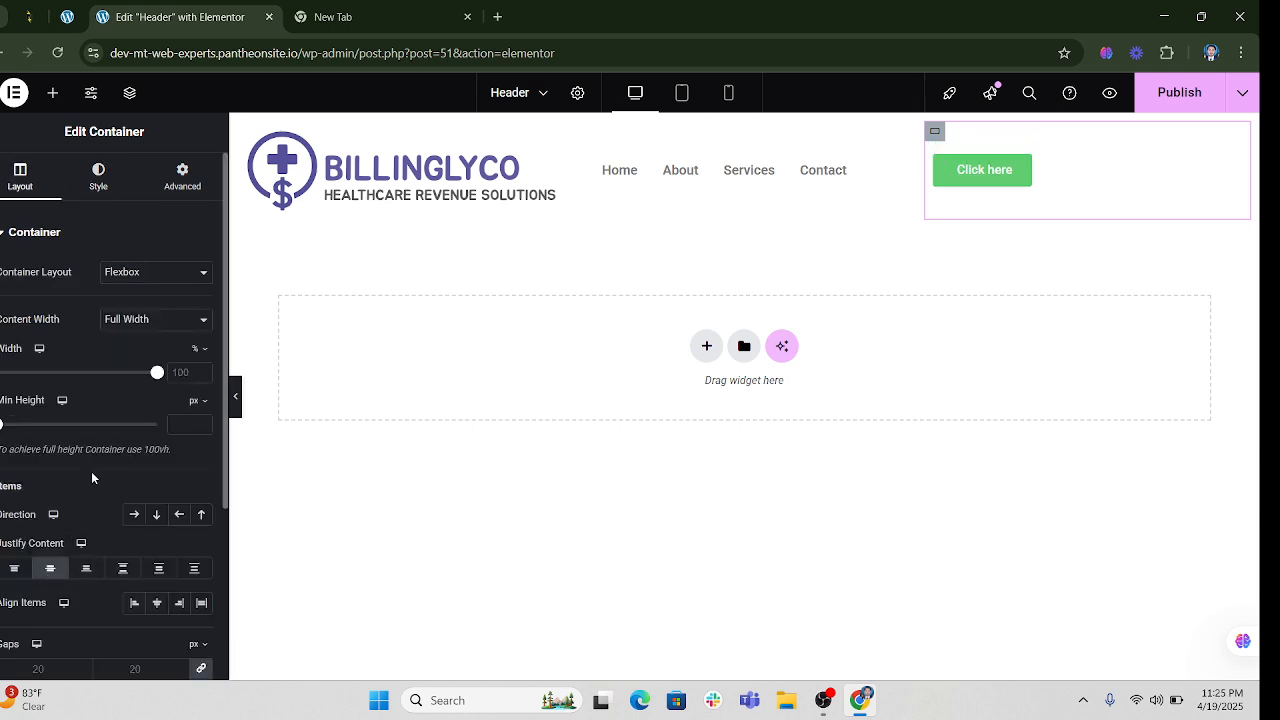
{"action": "scroll", "coordinate": [91, 471], "scroll_direction": "down", "scroll_amount": 3}
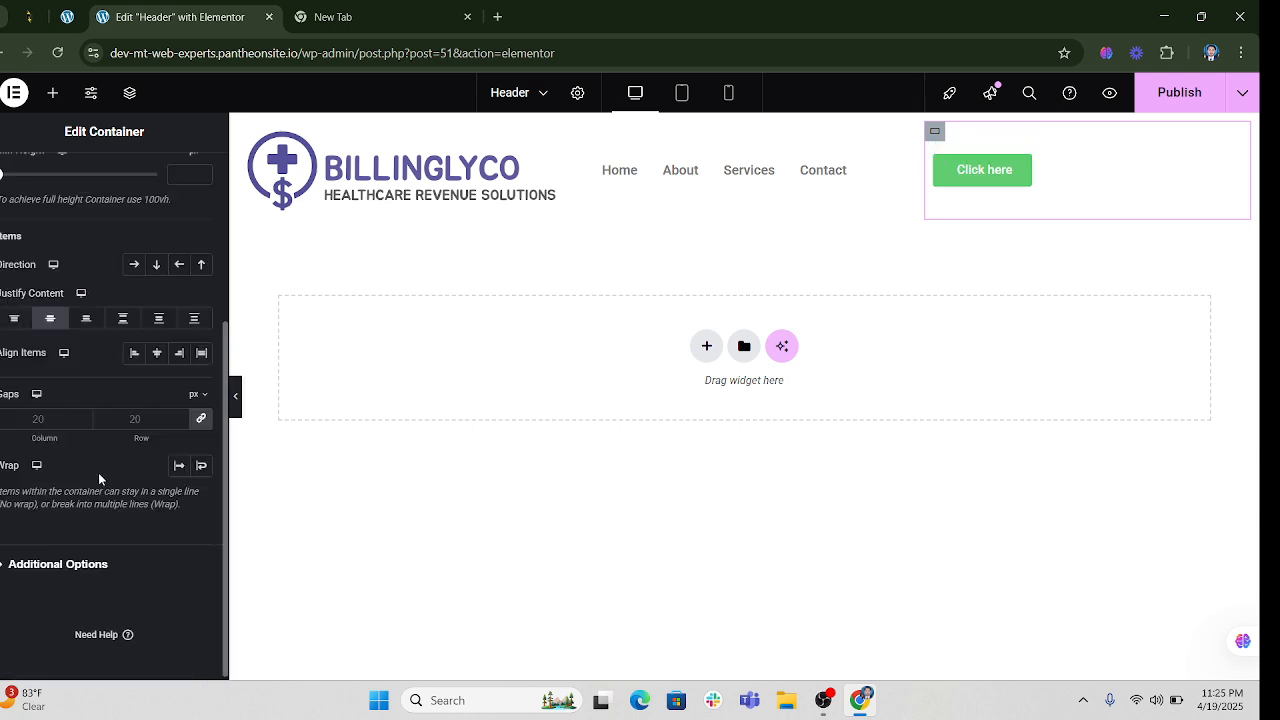
{"action": "left_click", "coordinate": [153, 357]}
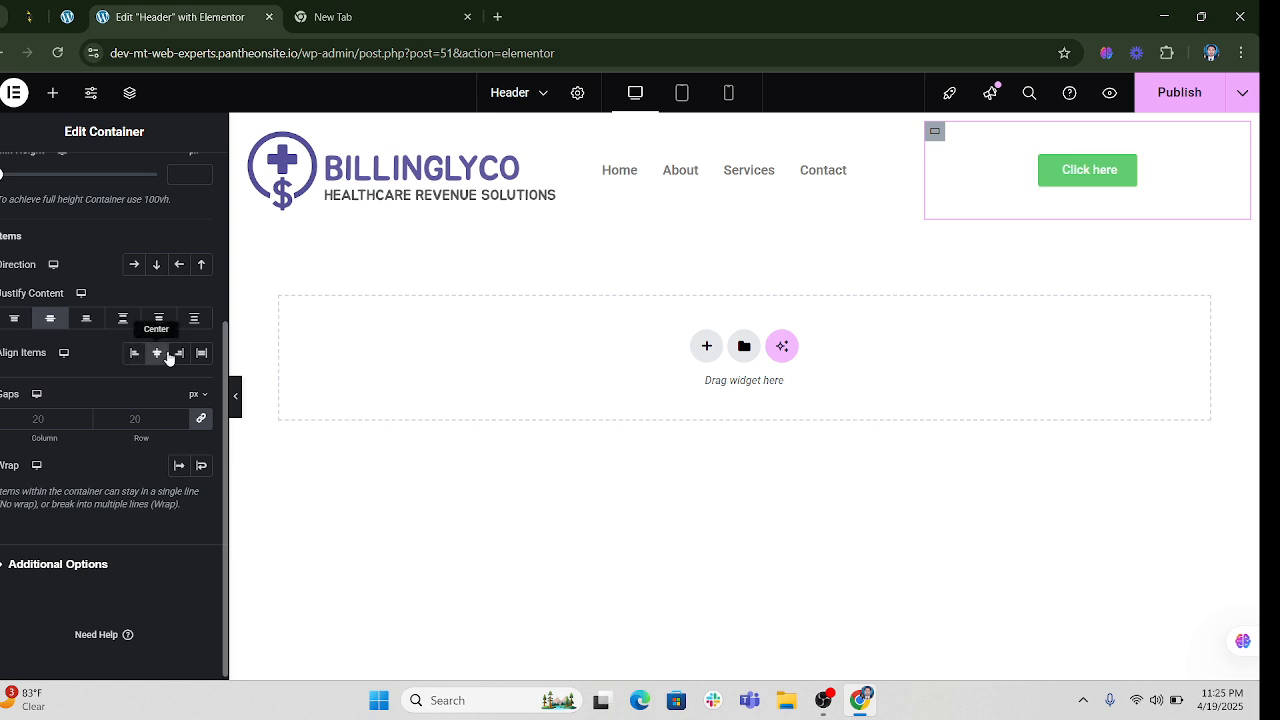
{"action": "left_click", "coordinate": [182, 357]}
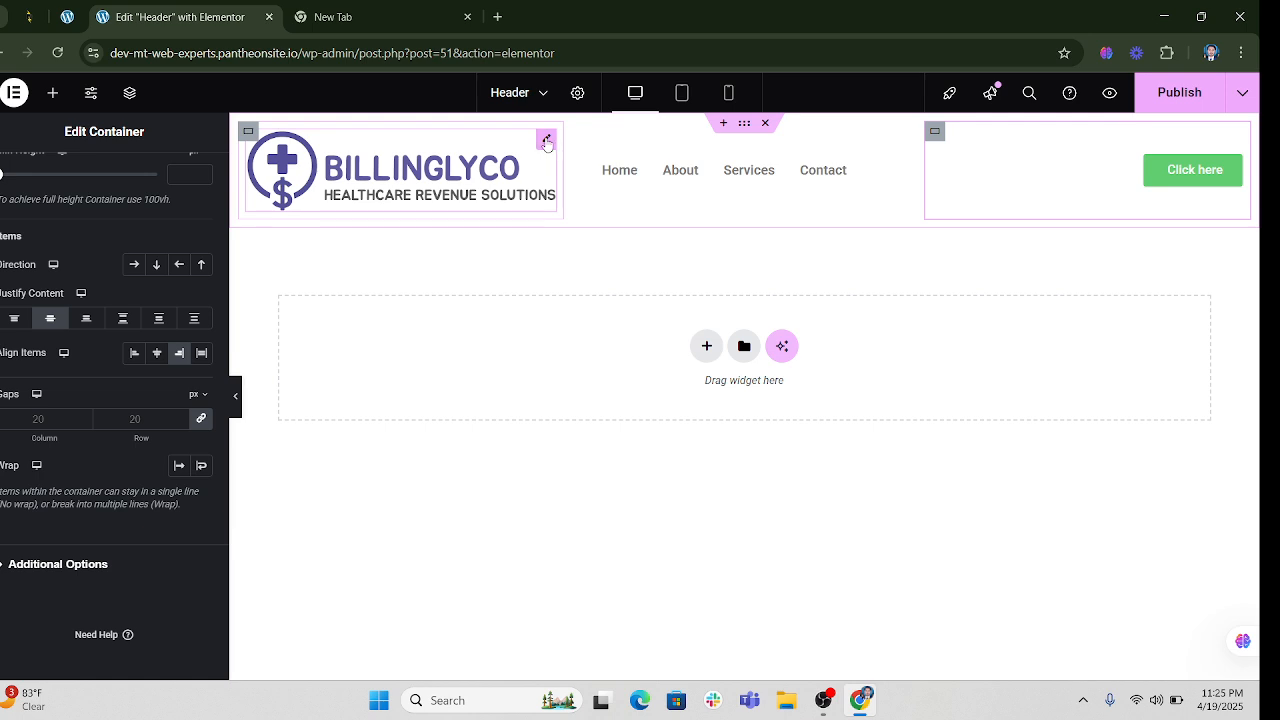
Set the logo image's width to 66%
{"action": "left_click", "coordinate": [547, 141]}
{"action": "left_click", "coordinate": [193, 399]}
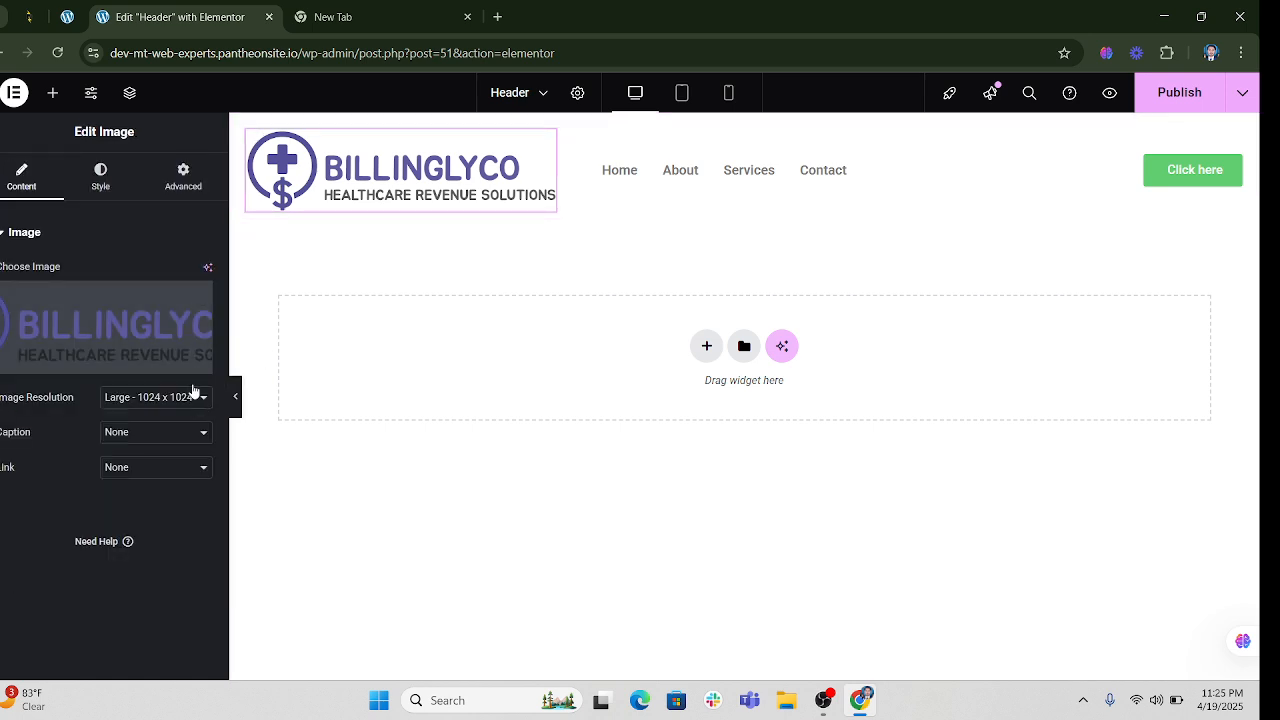
{"action": "left_click", "coordinate": [97, 190]}
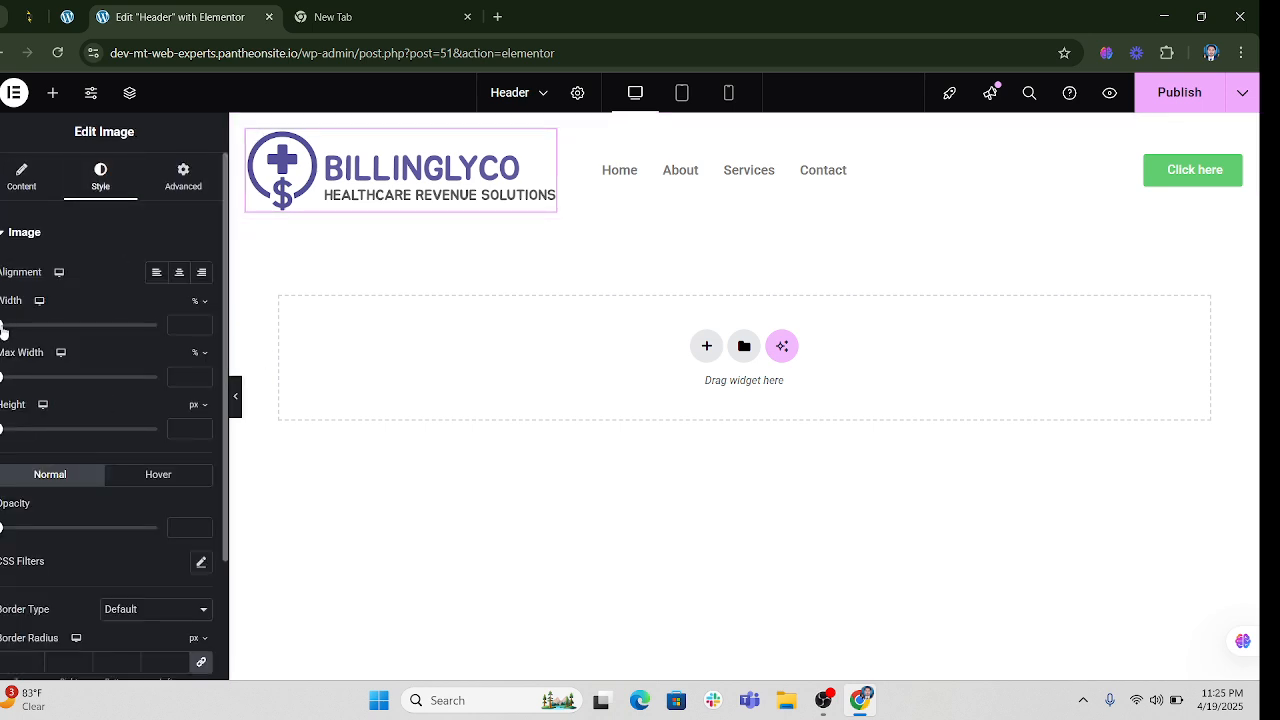
{"action": "left_click_drag", "start_coordinate": [5, 325], "coordinate": [113, 334]}
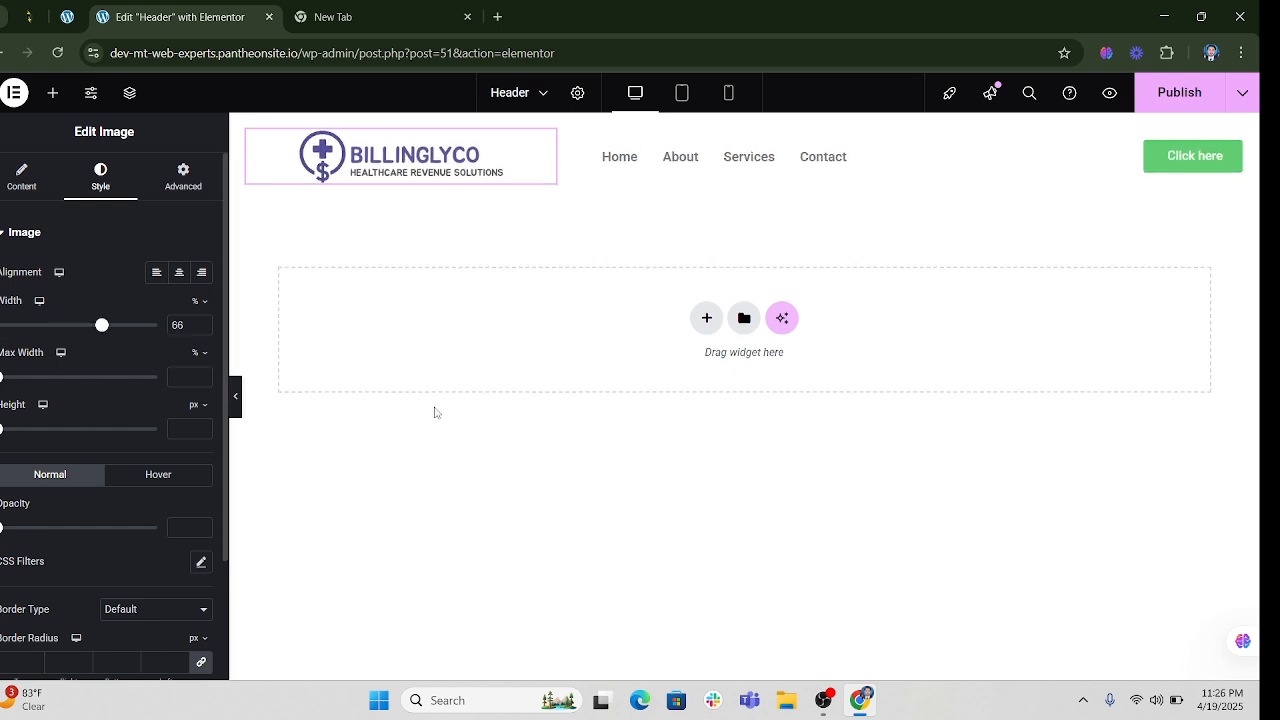
Preview the header without the editing panel and set the button container's width to 30%
{"action": "left_click", "coordinate": [237, 404]}
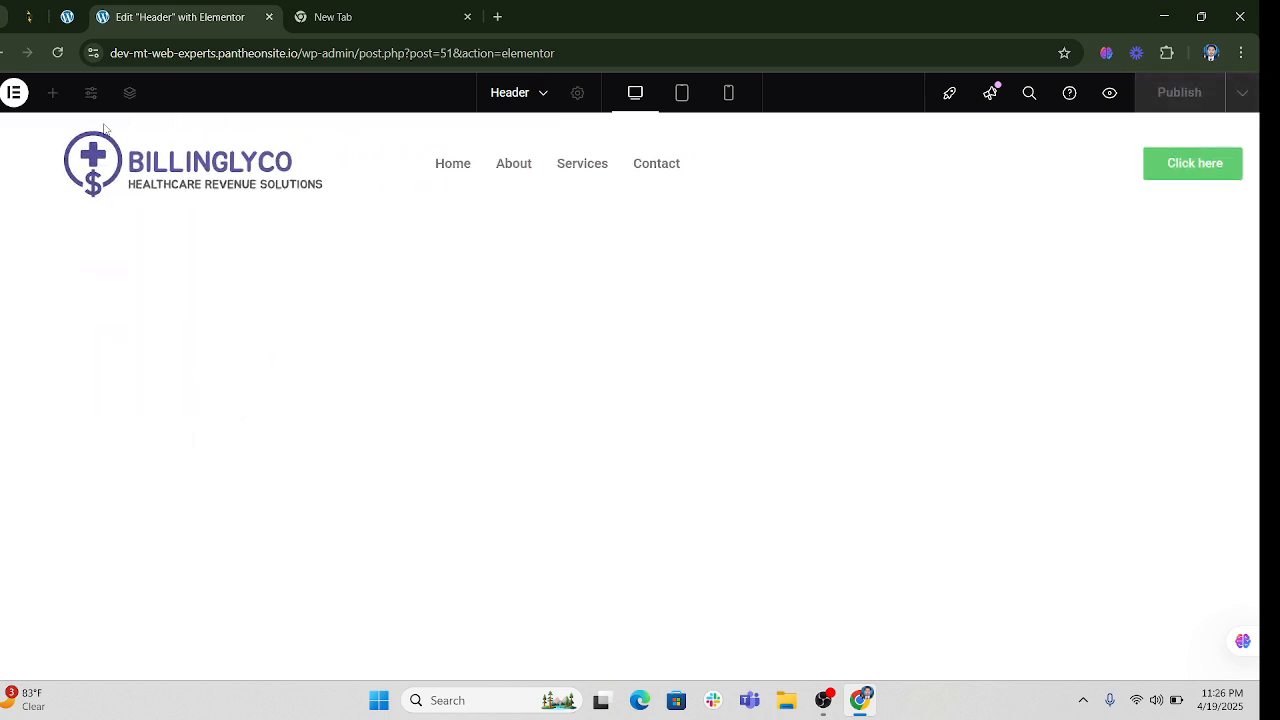
{"action": "key", "text": "ctrl+p"}
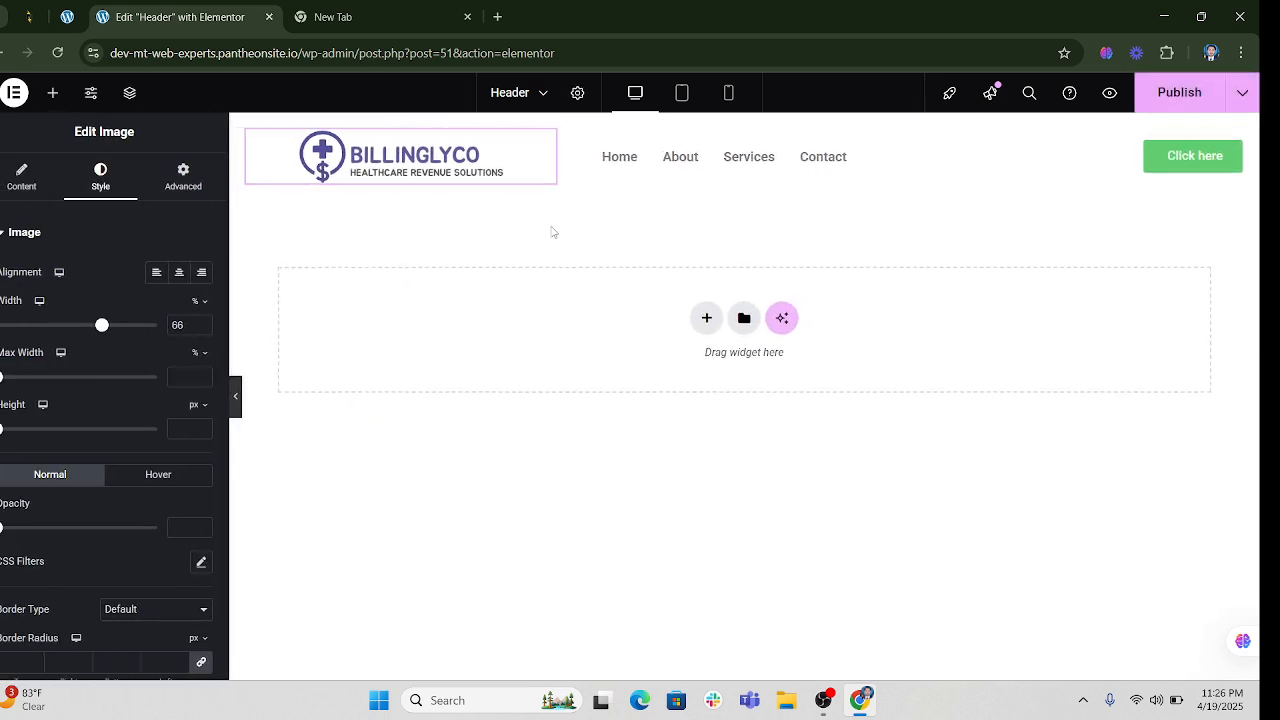
{"action": "left_click", "coordinate": [591, 131]}
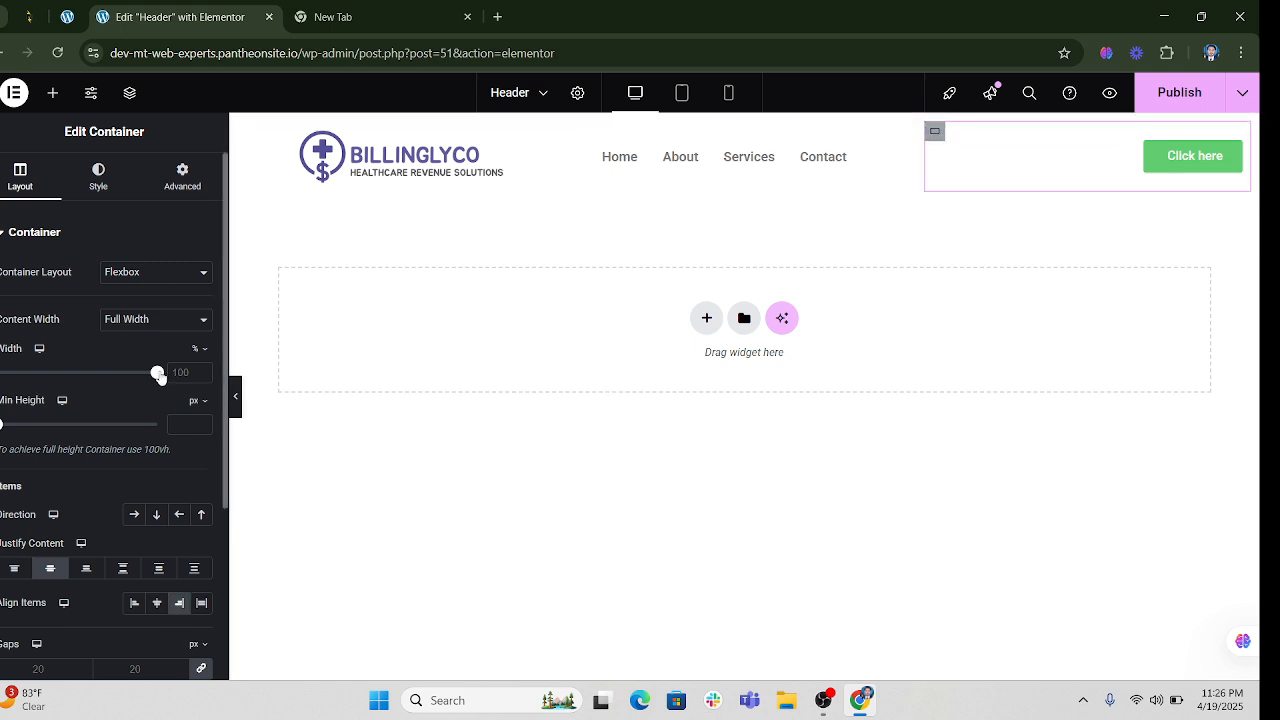
{"action": "left_click_drag", "start_coordinate": [160, 377], "coordinate": [45, 371]}
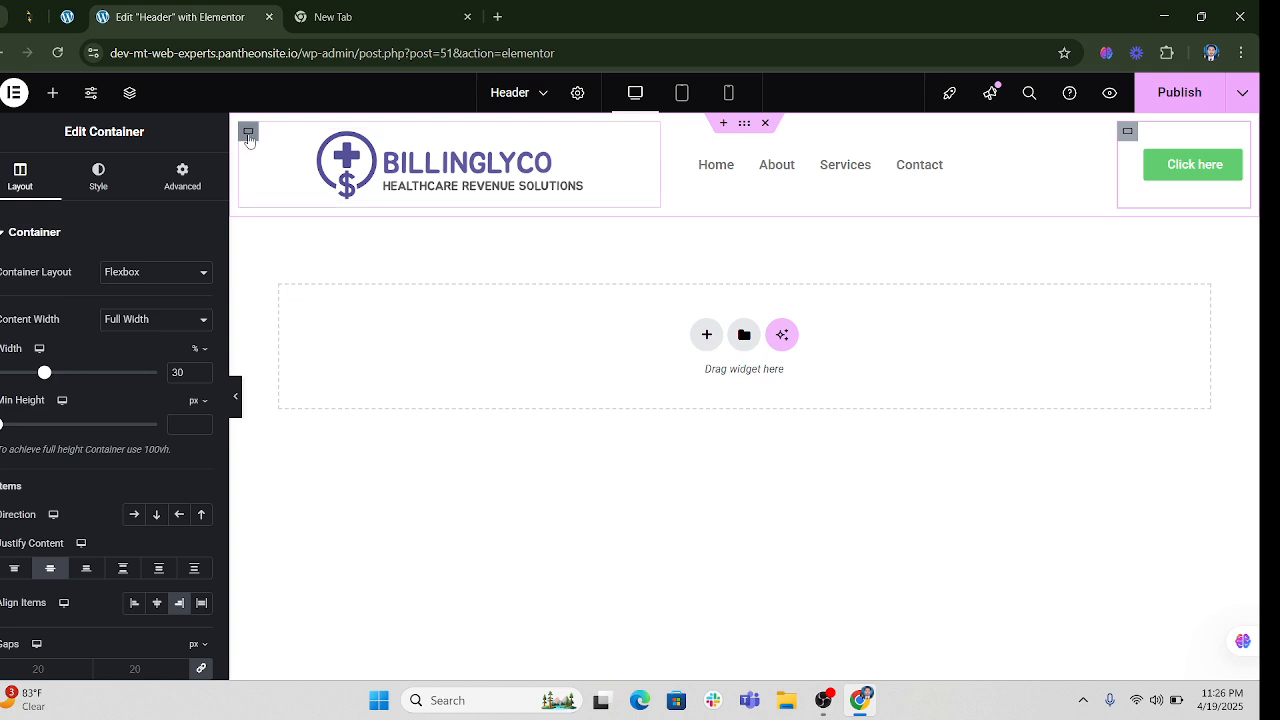
Set the logo container's Align Items to Start and Justify Content to Center, and preview the header
{"action": "left_click", "coordinate": [249, 135]}
{"action": "left_click", "coordinate": [20, 177]}
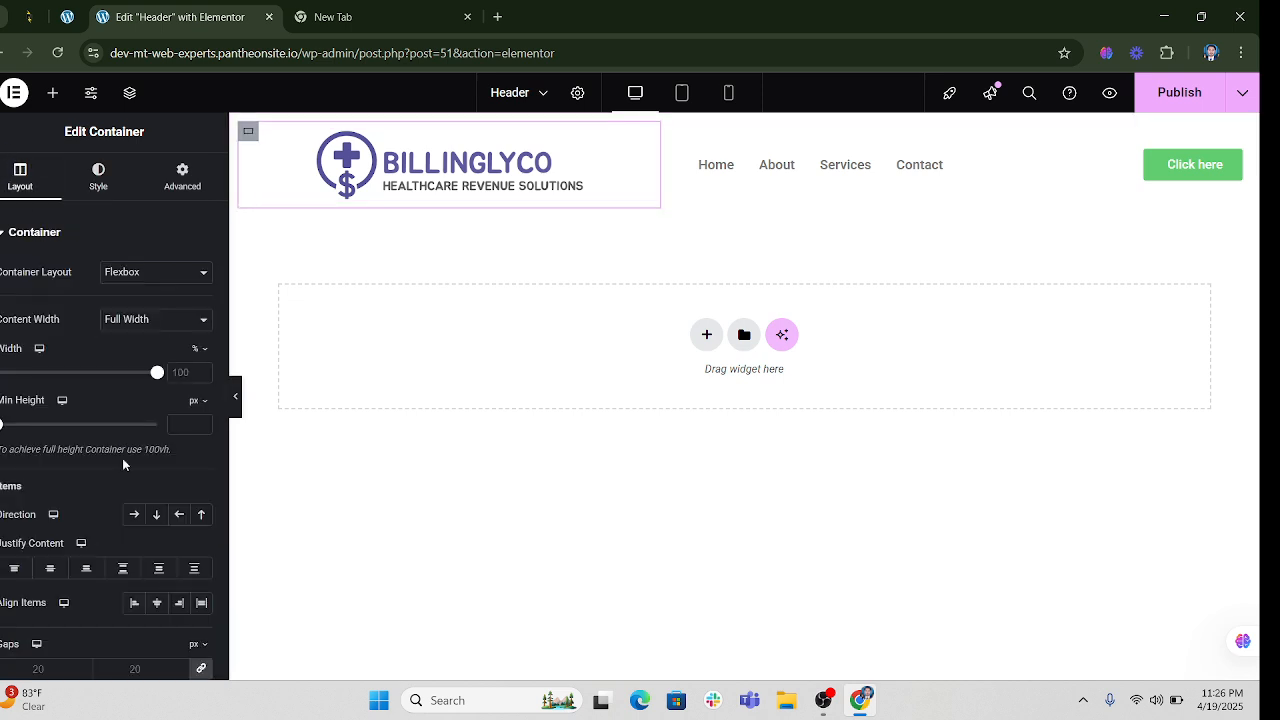
{"action": "left_click", "coordinate": [135, 603]}
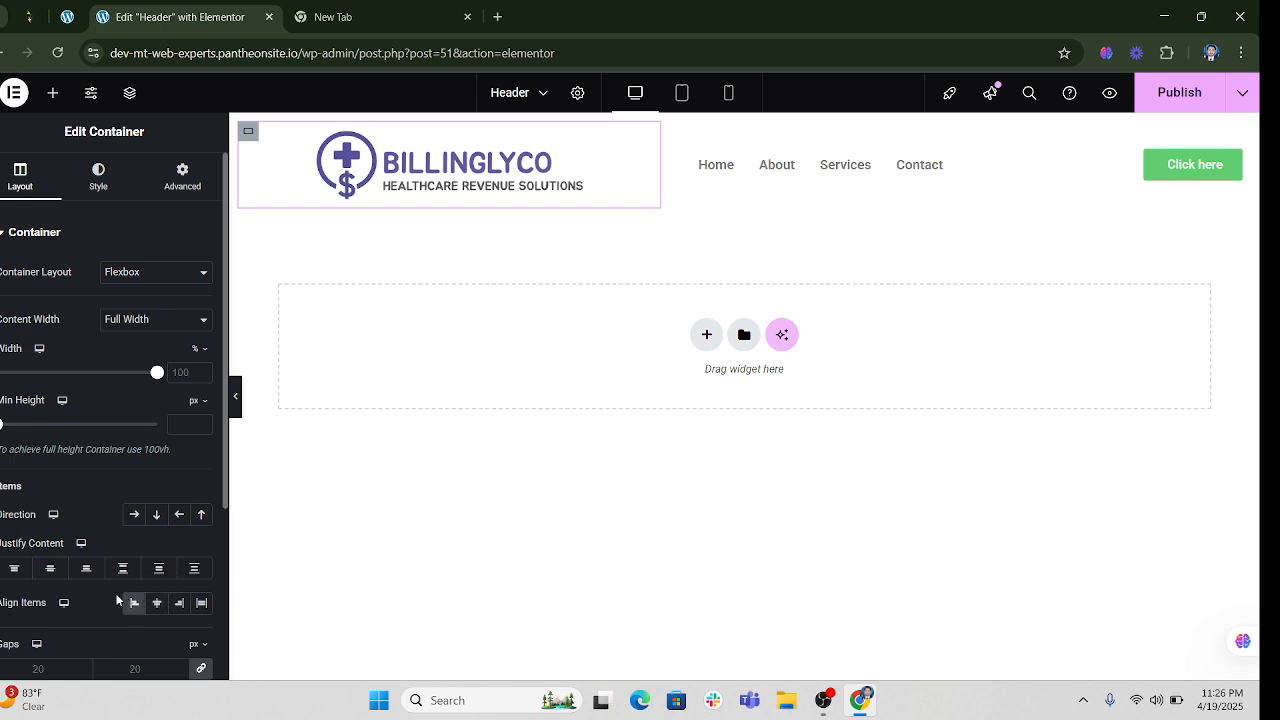
{"action": "left_click", "coordinate": [57, 578]}
{"action": "left_click", "coordinate": [236, 400]}
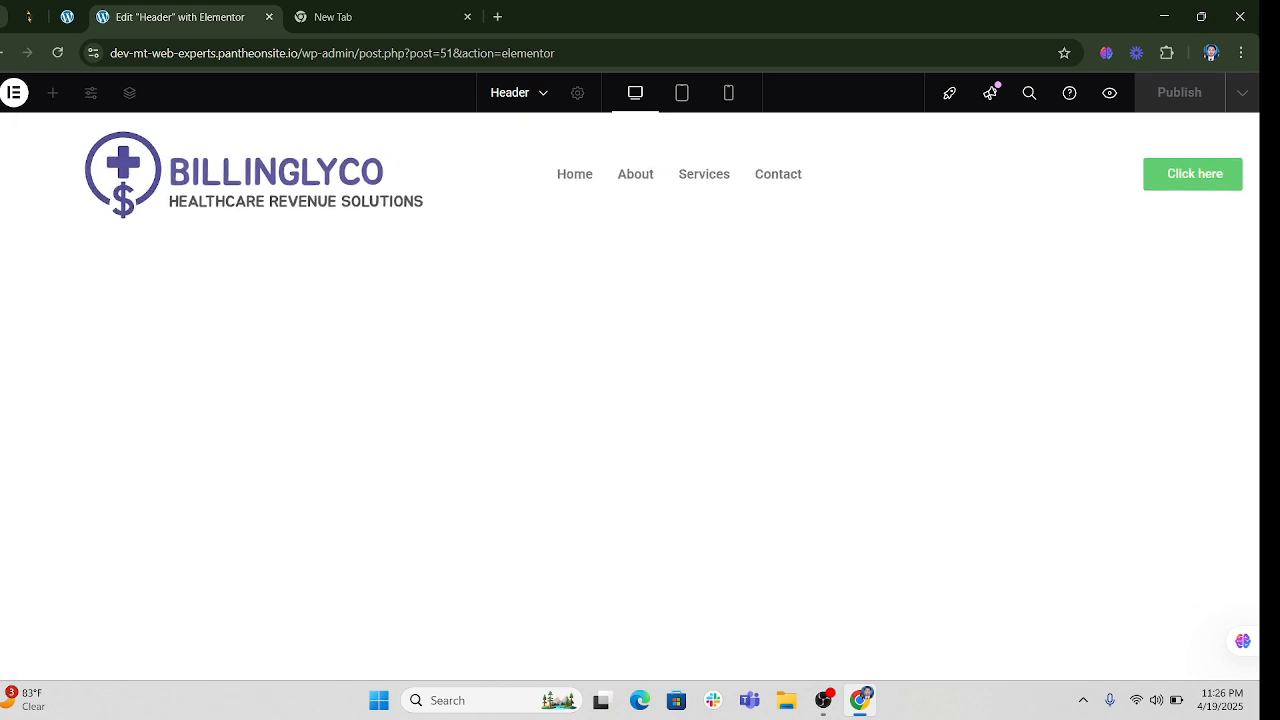
{"action": "left_click", "coordinate": [3, 399]}
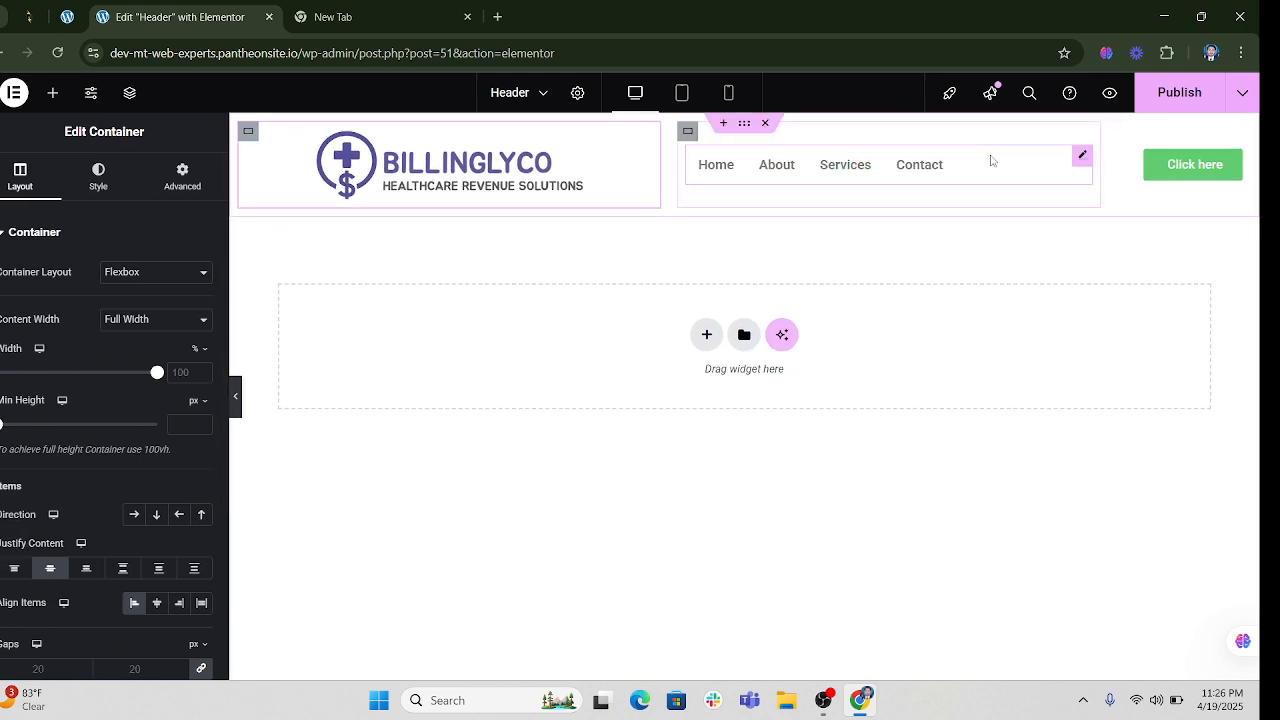
Try black as the Navigation Menu's normal text color, but settle on red, about #F00000
{"action": "left_click", "coordinate": [1080, 158]}
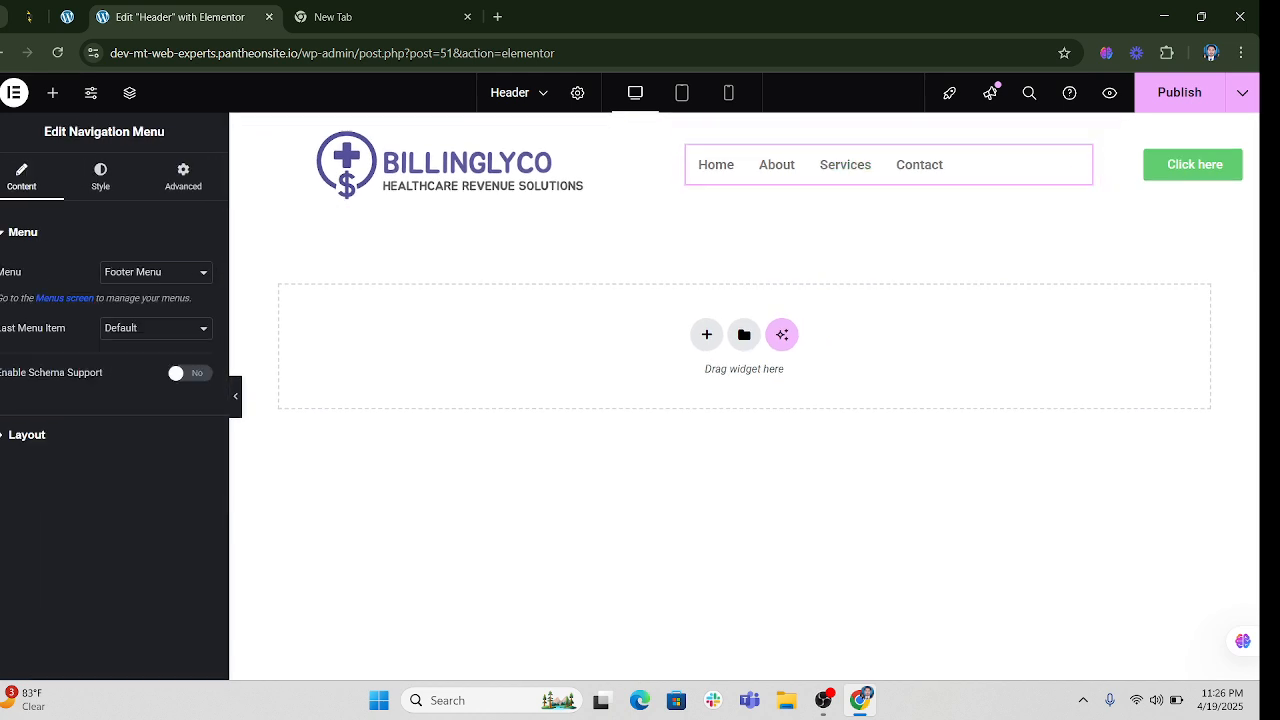
{"action": "left_click", "coordinate": [100, 180]}
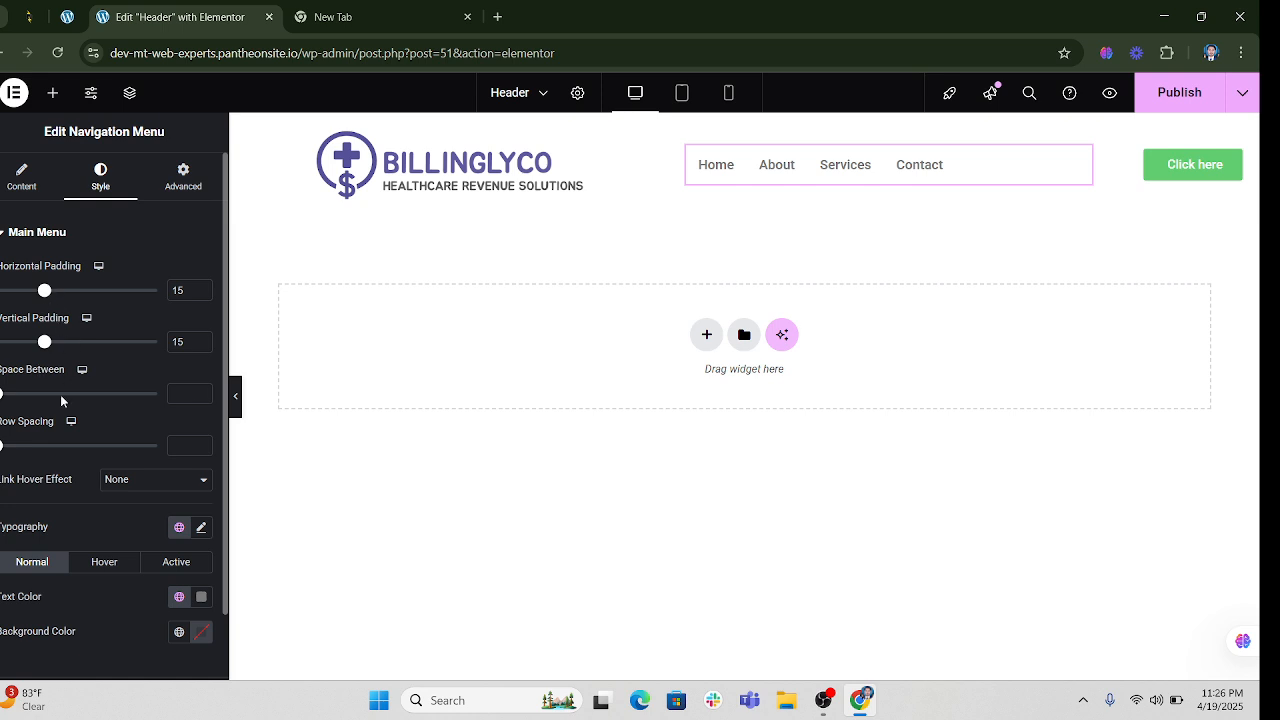
{"action": "scroll", "coordinate": [61, 400], "scroll_direction": "down", "scroll_amount": 2}
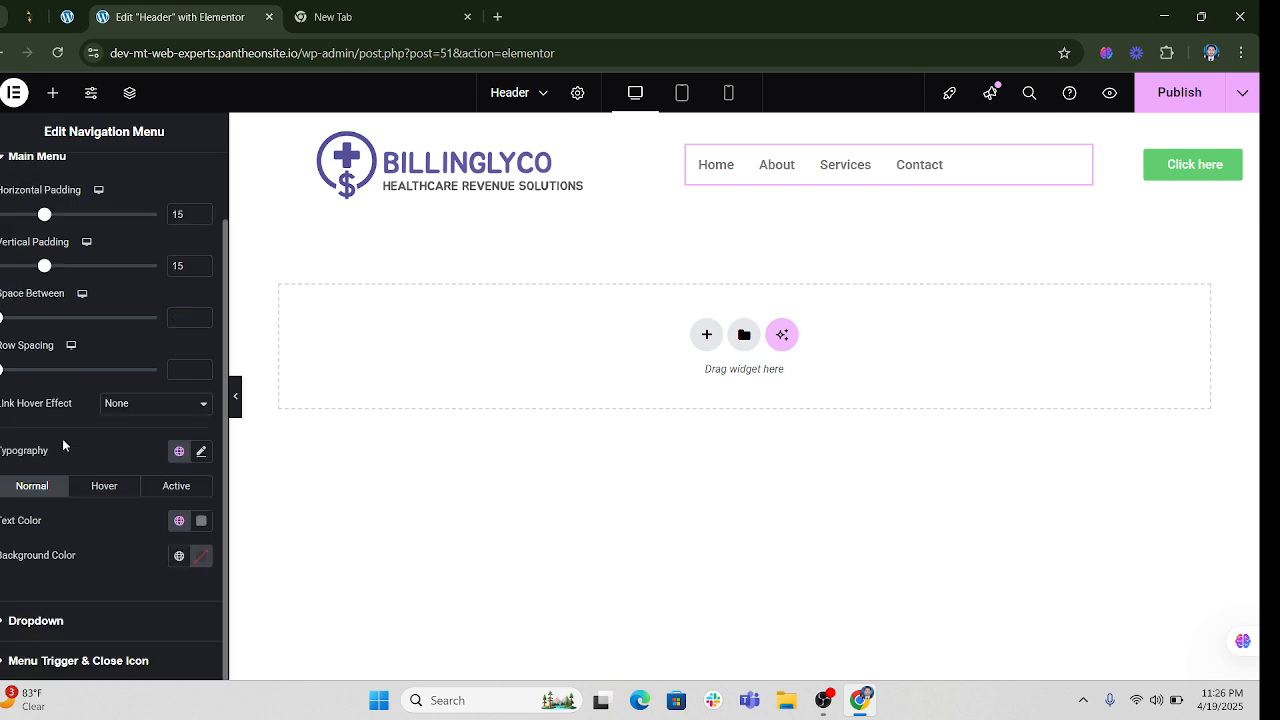
{"action": "left_click", "coordinate": [179, 525]}
{"action": "left_click", "coordinate": [201, 522]}
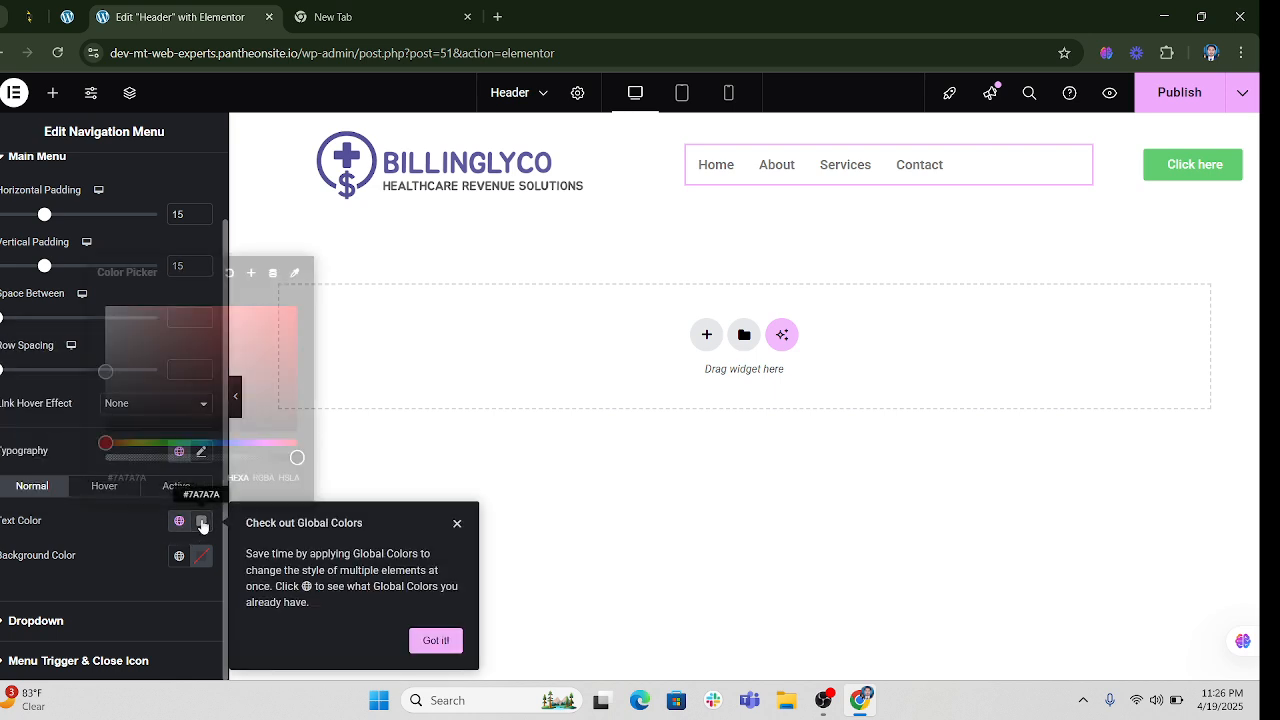
{"action": "left_click_drag", "start_coordinate": [108, 372], "coordinate": [112, 507]}
{"action": "left_click", "coordinate": [101, 536]}
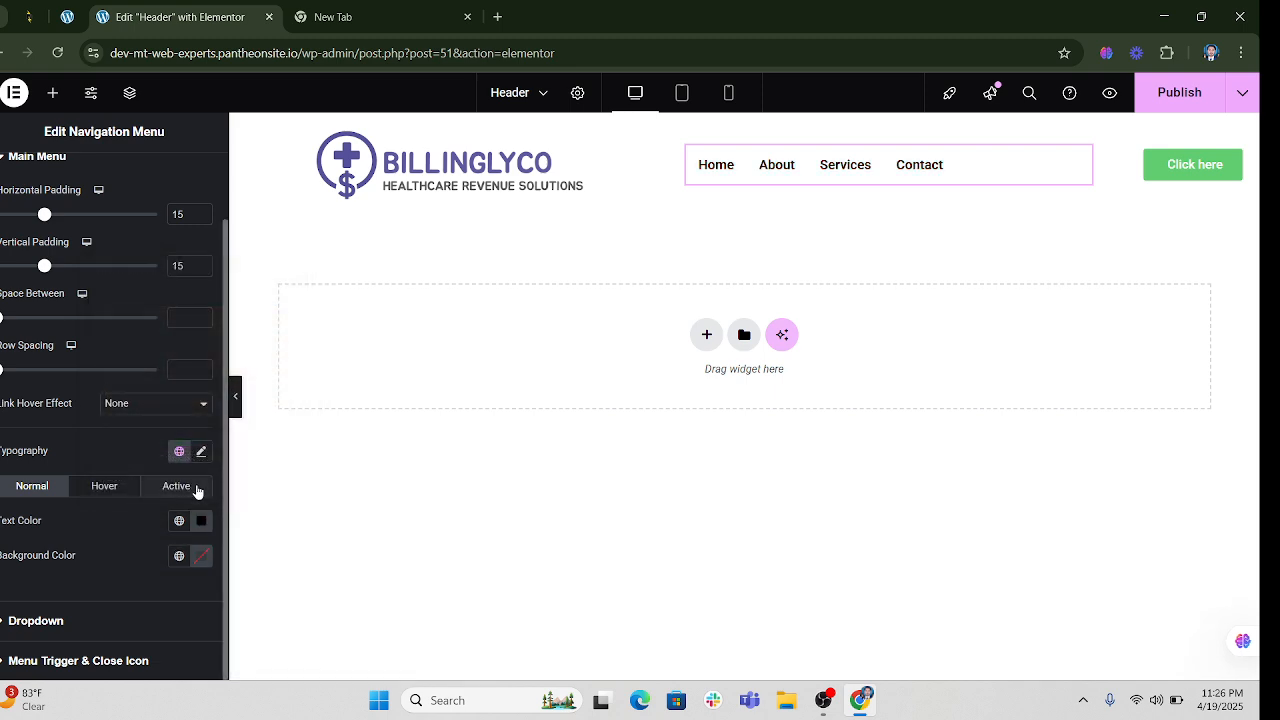
{"action": "left_click", "coordinate": [199, 522]}
{"action": "left_click_drag", "start_coordinate": [189, 411], "coordinate": [297, 314]}
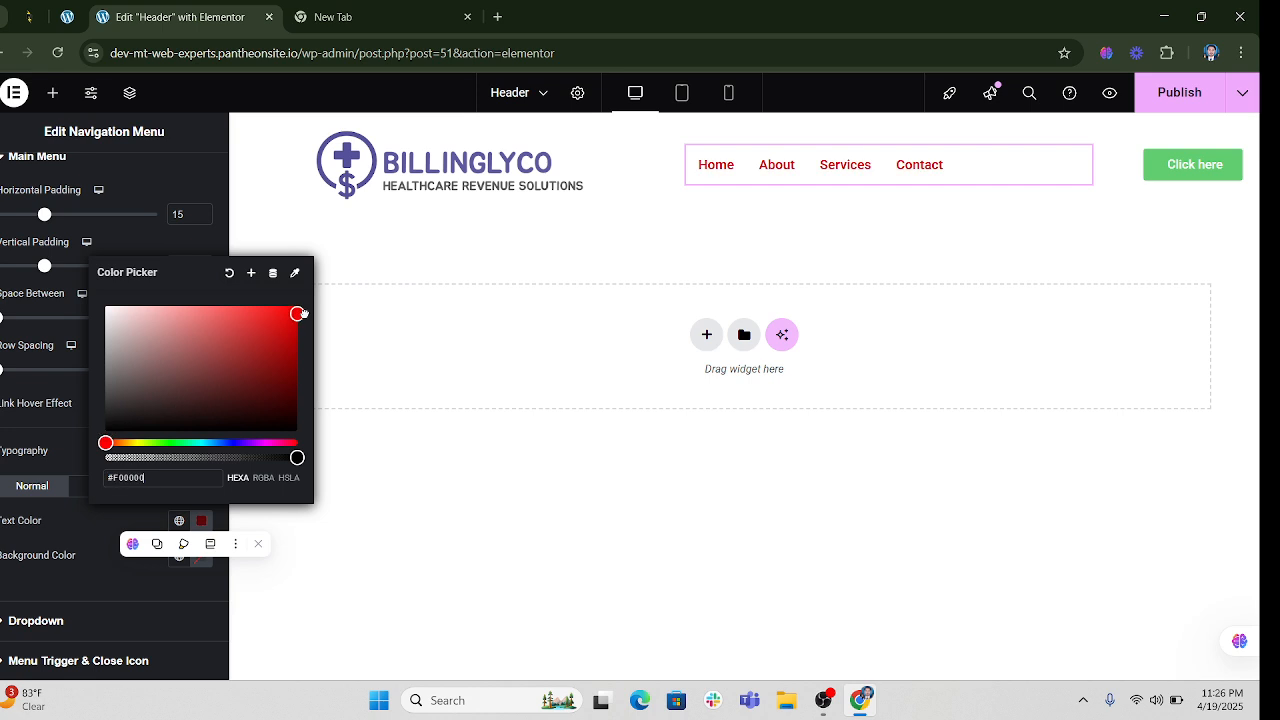
{"action": "left_click", "coordinate": [103, 580]}
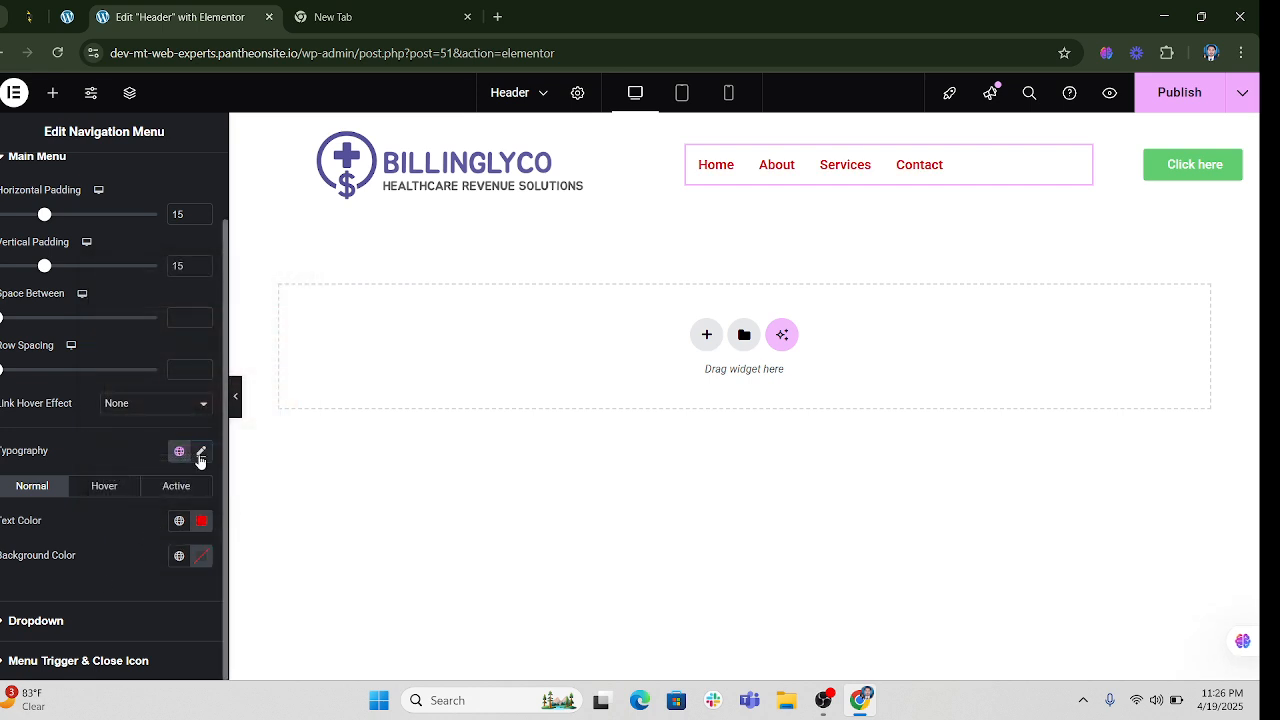
Set the Navigation Menu's typography family to Lexend
{"action": "left_click", "coordinate": [201, 450]}
{"action": "left_click", "coordinate": [155, 541]}
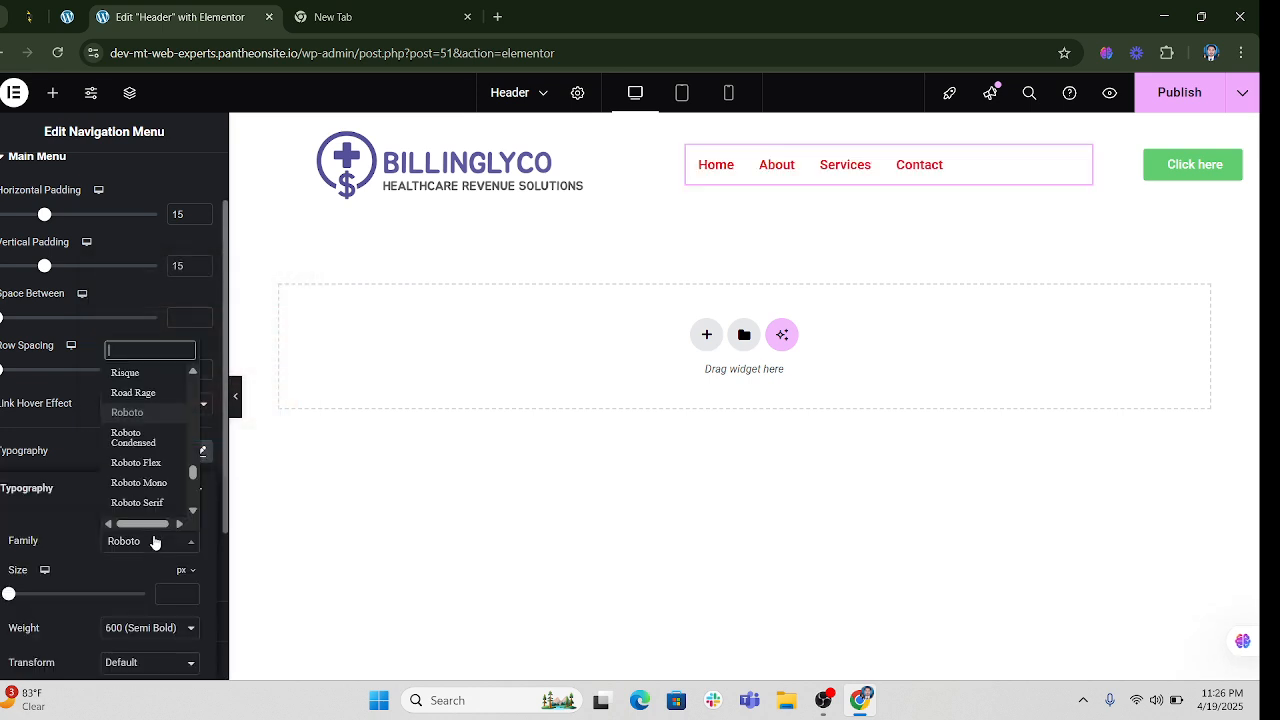
{"action": "type", "text": "Lexe"}
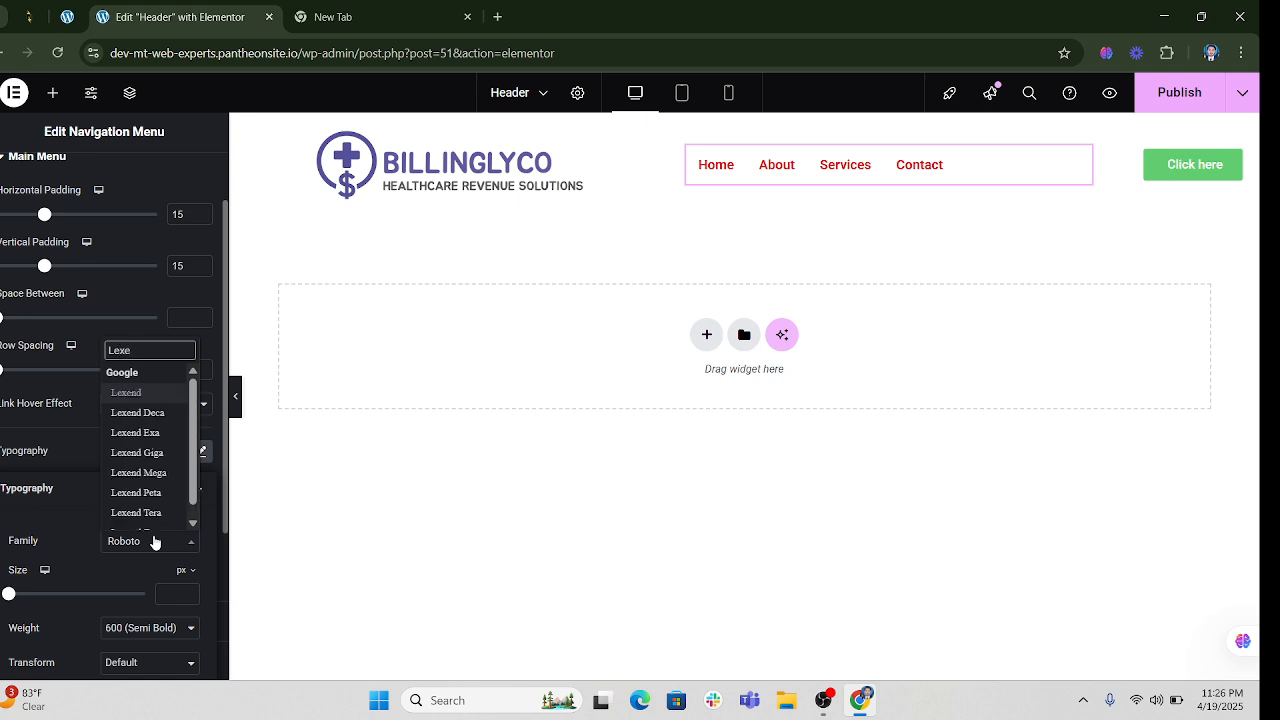
{"action": "left_click", "coordinate": [126, 394]}
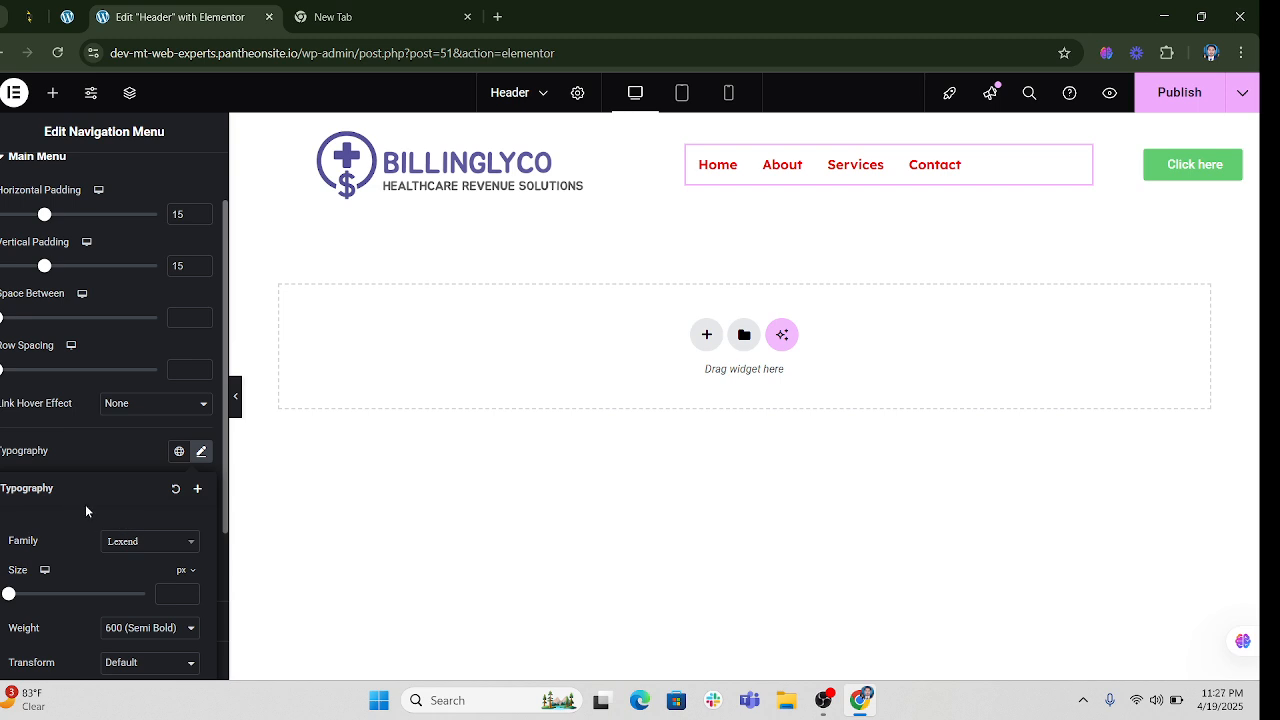
{"action": "left_click", "coordinate": [92, 451]}
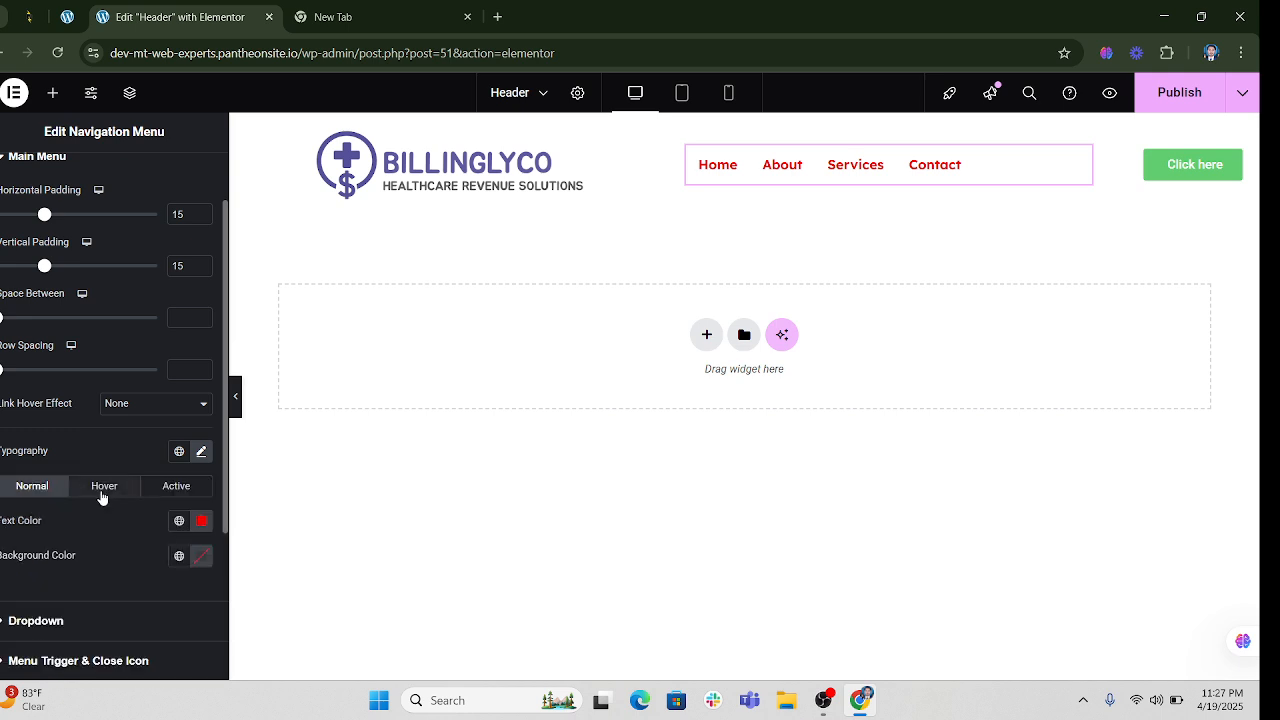
Set the Navigation Menu's hover text color to black, #000000
{"action": "left_click", "coordinate": [104, 486]}
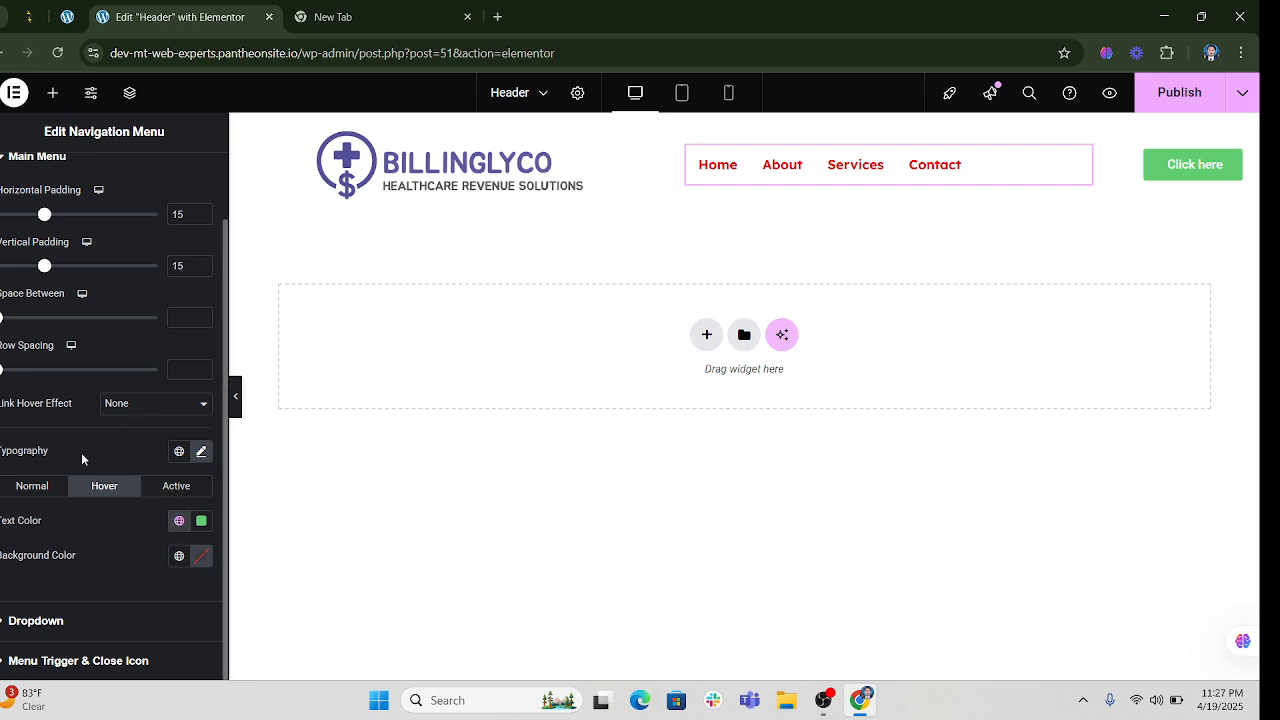
{"action": "left_click", "coordinate": [34, 490]}
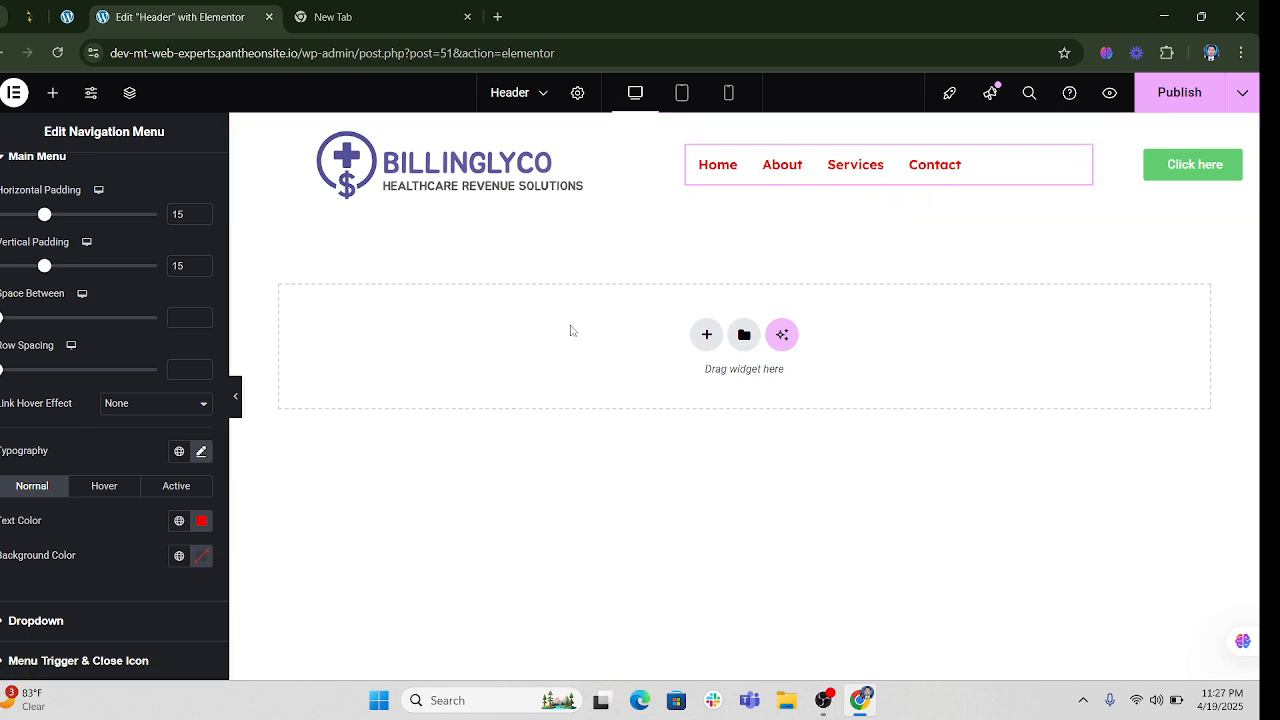
{"action": "left_click", "coordinate": [99, 493]}
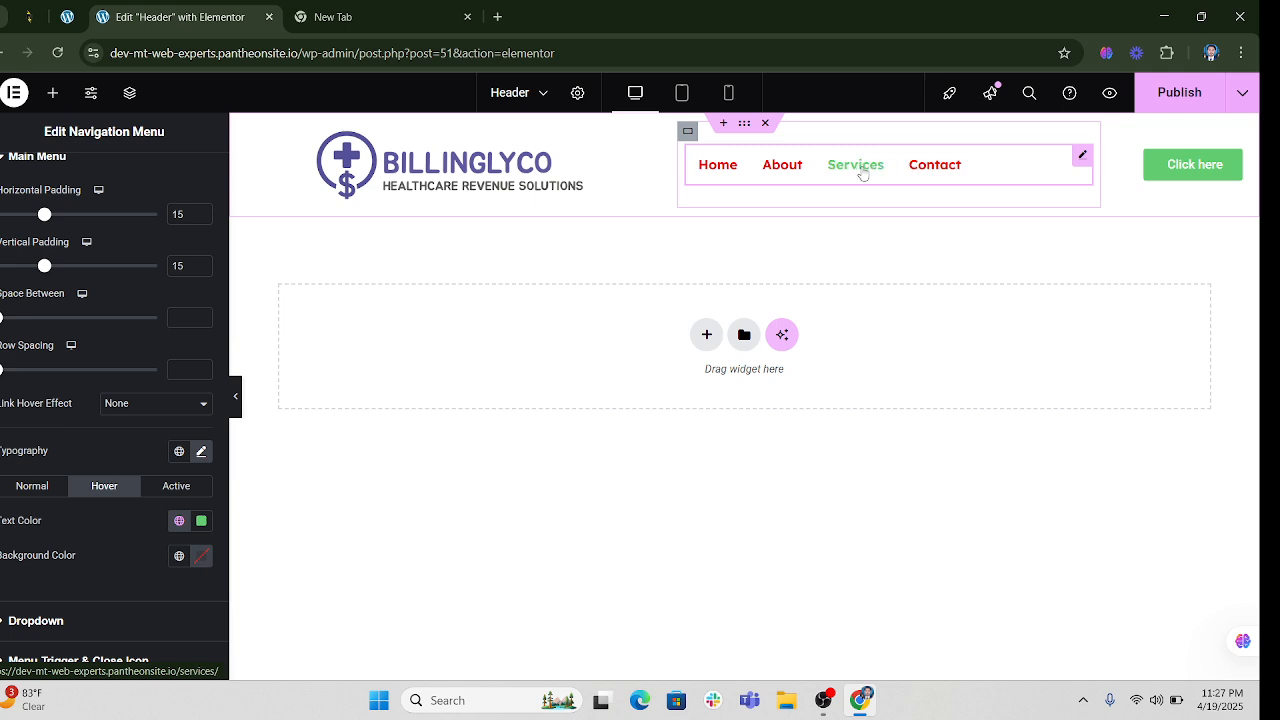
{"action": "left_click", "coordinate": [200, 521]}
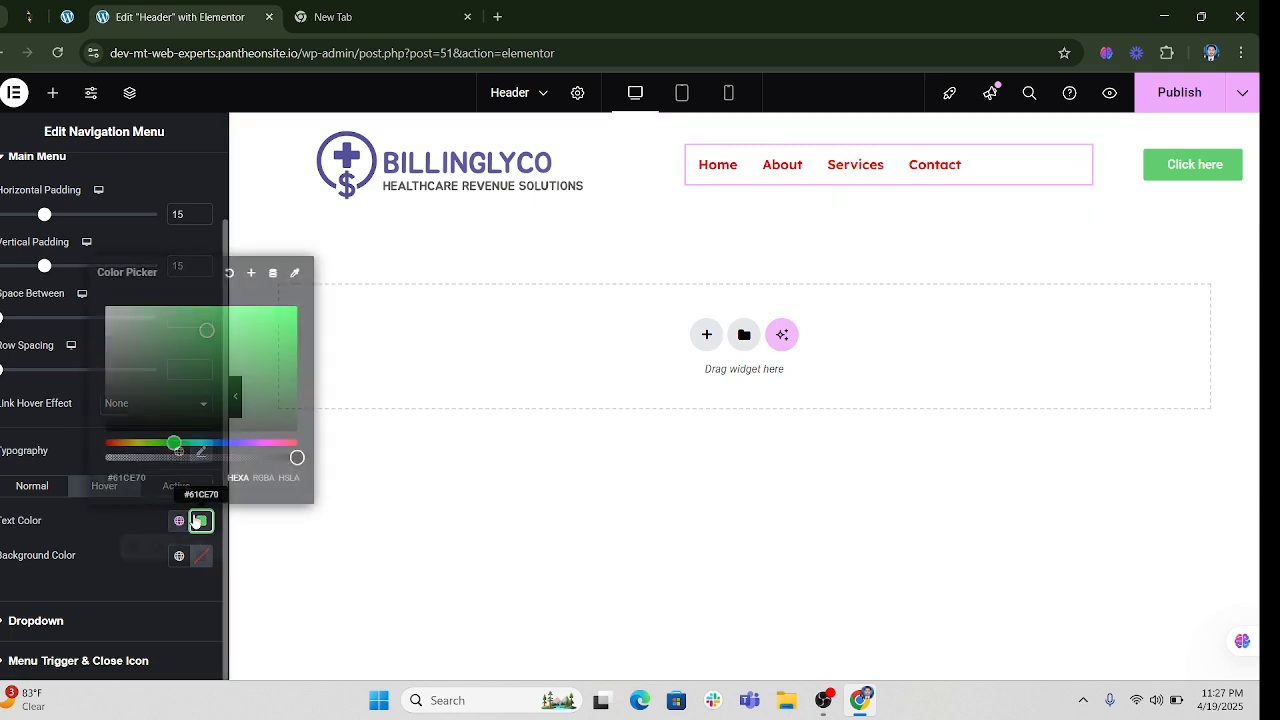
{"action": "left_click_drag", "start_coordinate": [207, 331], "coordinate": [108, 432]}
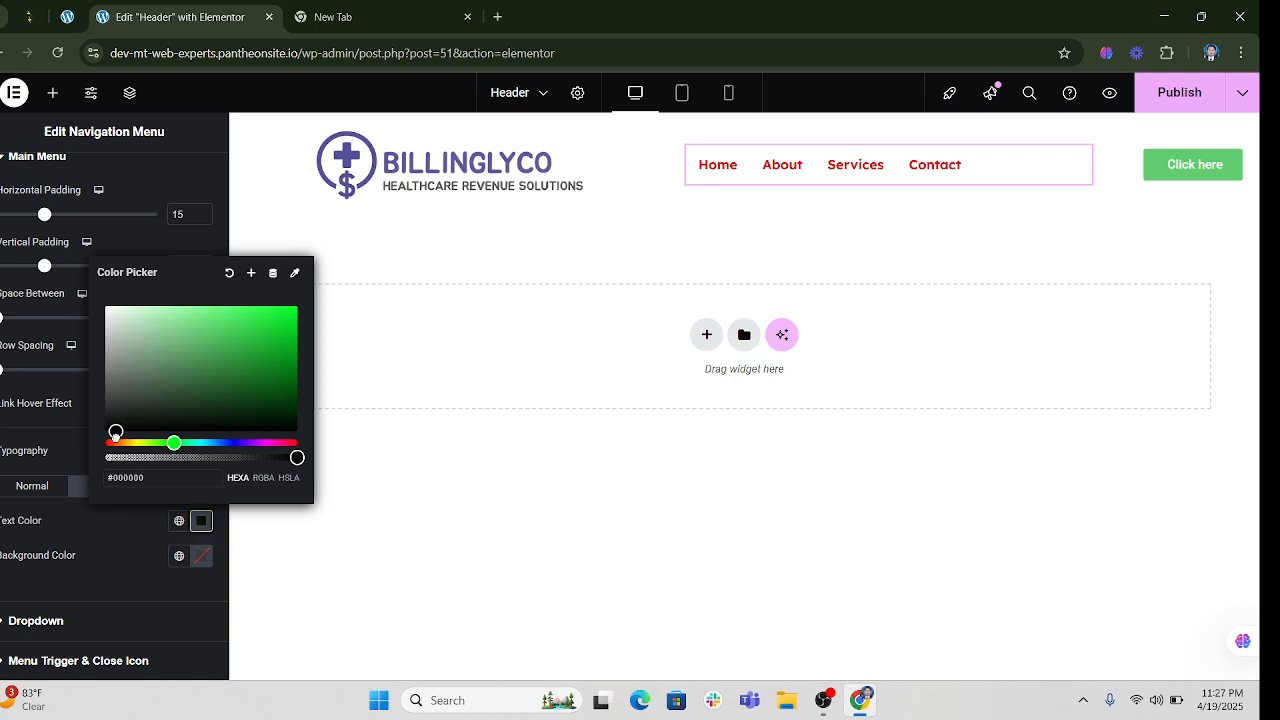
{"action": "left_click", "coordinate": [109, 558]}
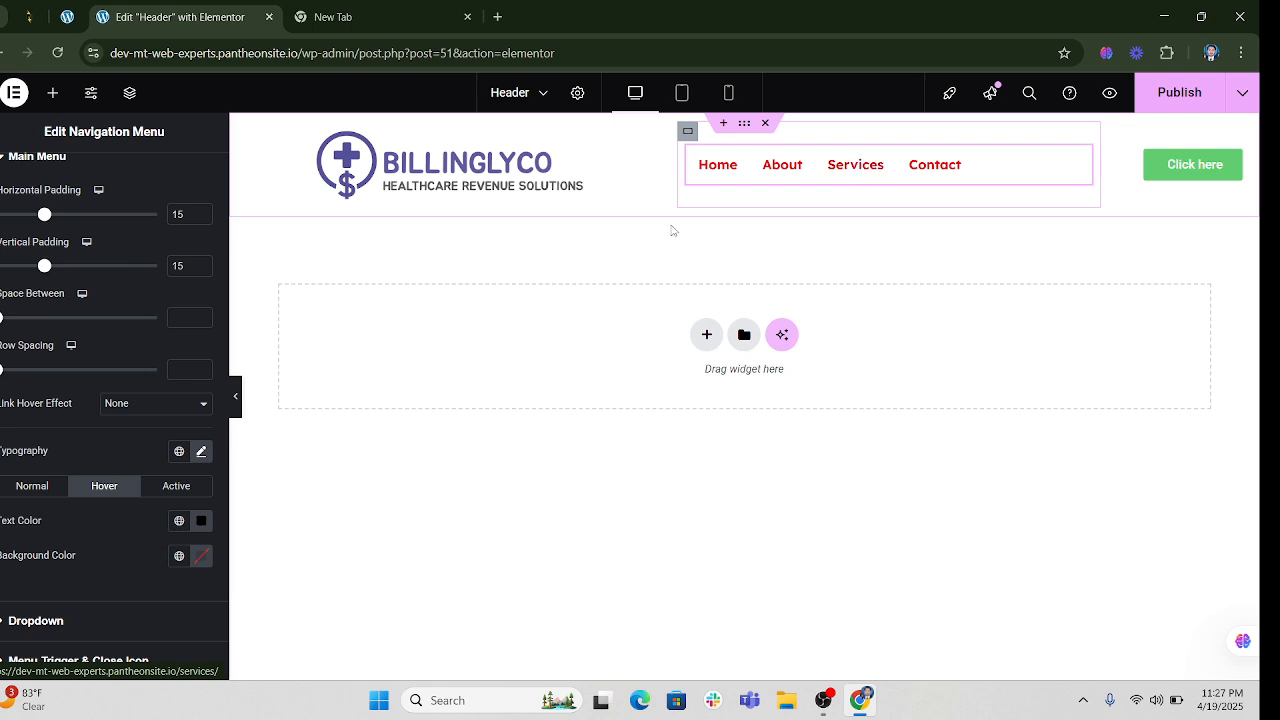
Set the Navigation Menu's active text color to blue, about #0902F0
{"action": "left_click", "coordinate": [177, 490]}
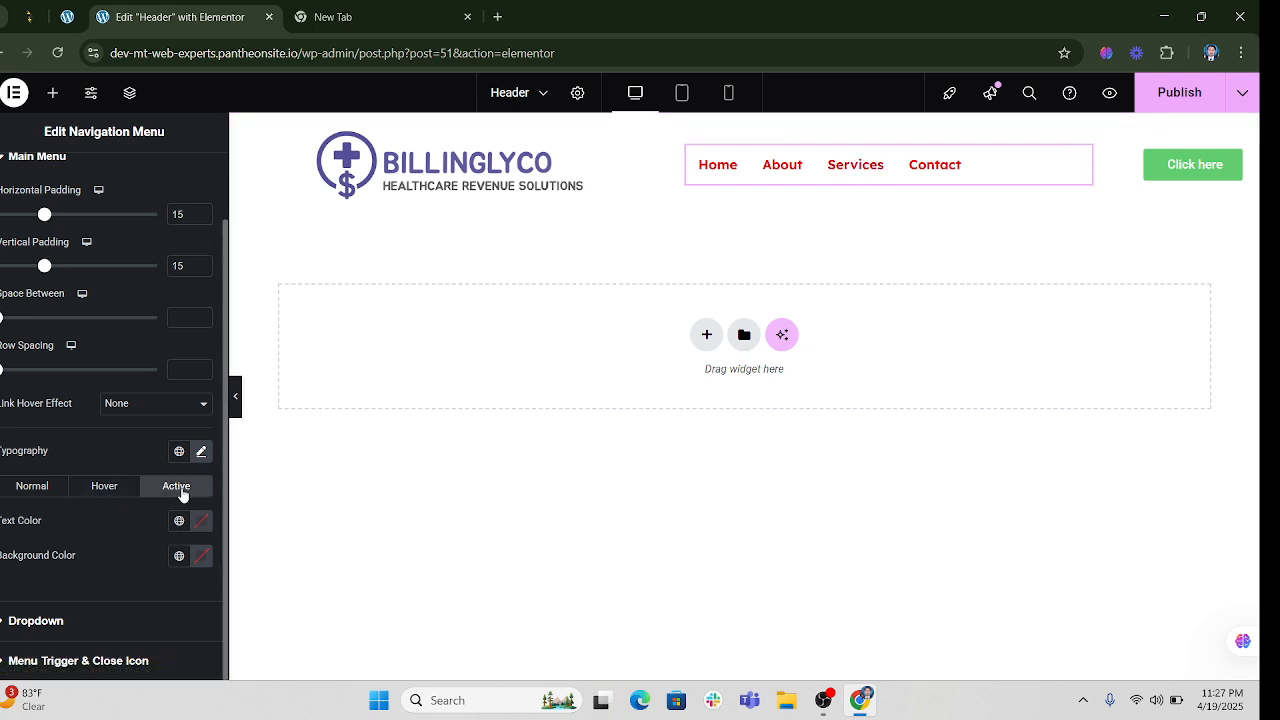
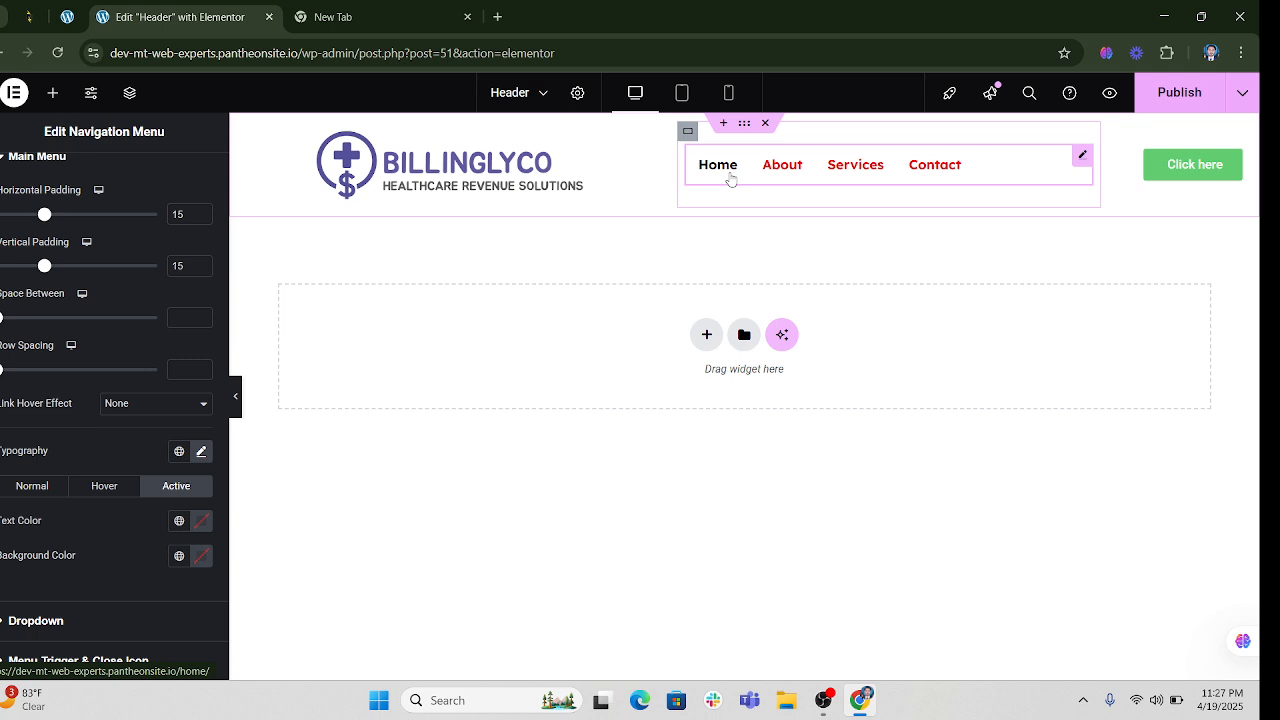
{"action": "left_click", "coordinate": [201, 521]}
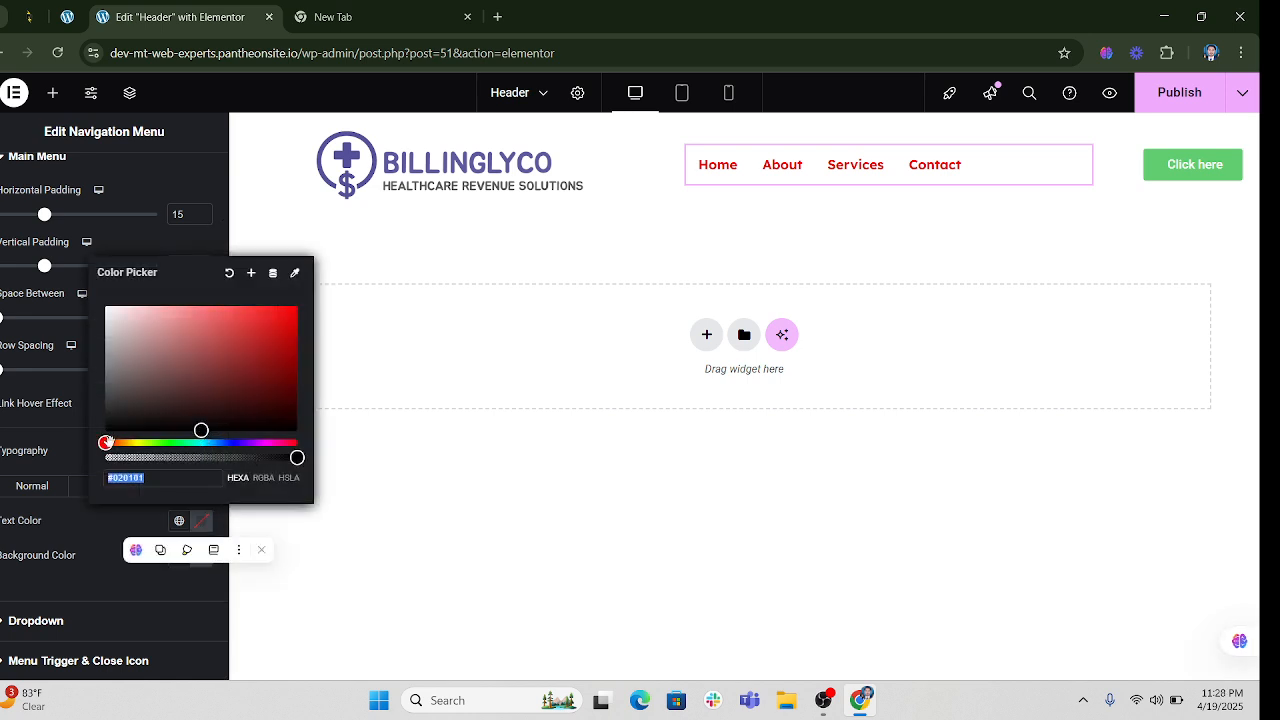
{"action": "left_click_drag", "start_coordinate": [106, 442], "coordinate": [234, 442]}
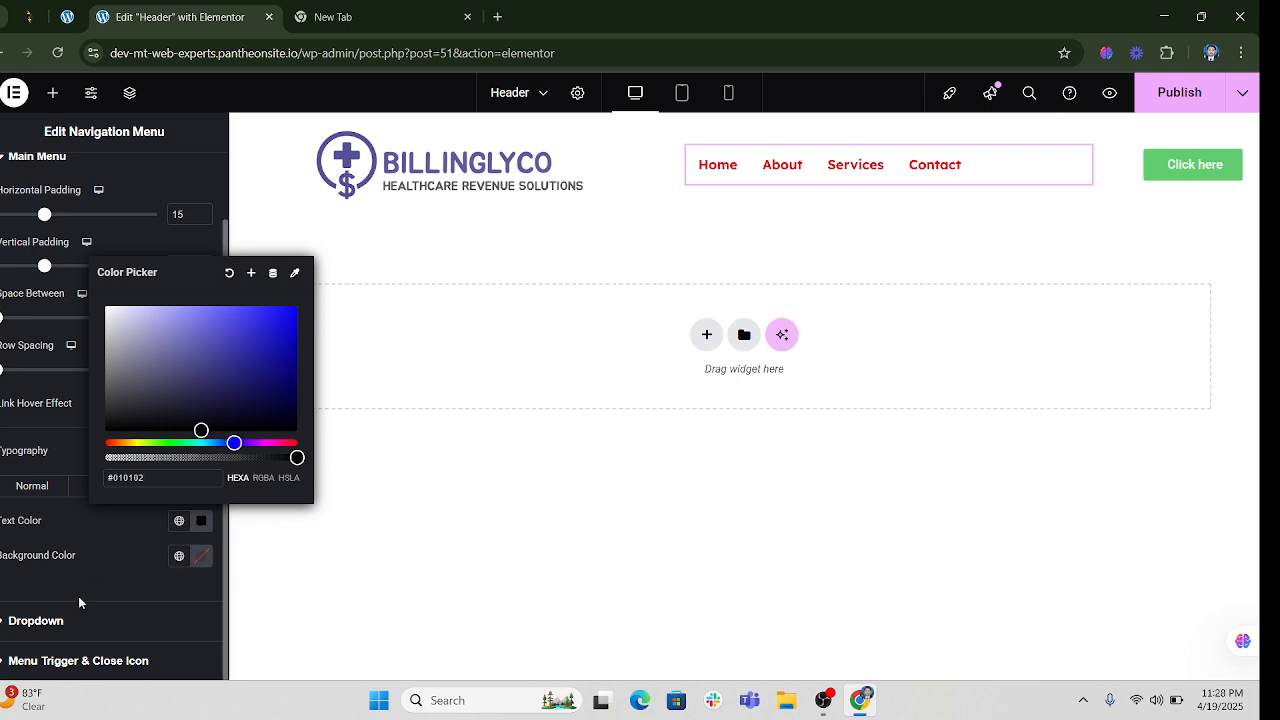
{"action": "left_click", "coordinate": [114, 578]}
{"action": "left_click", "coordinate": [202, 521]}
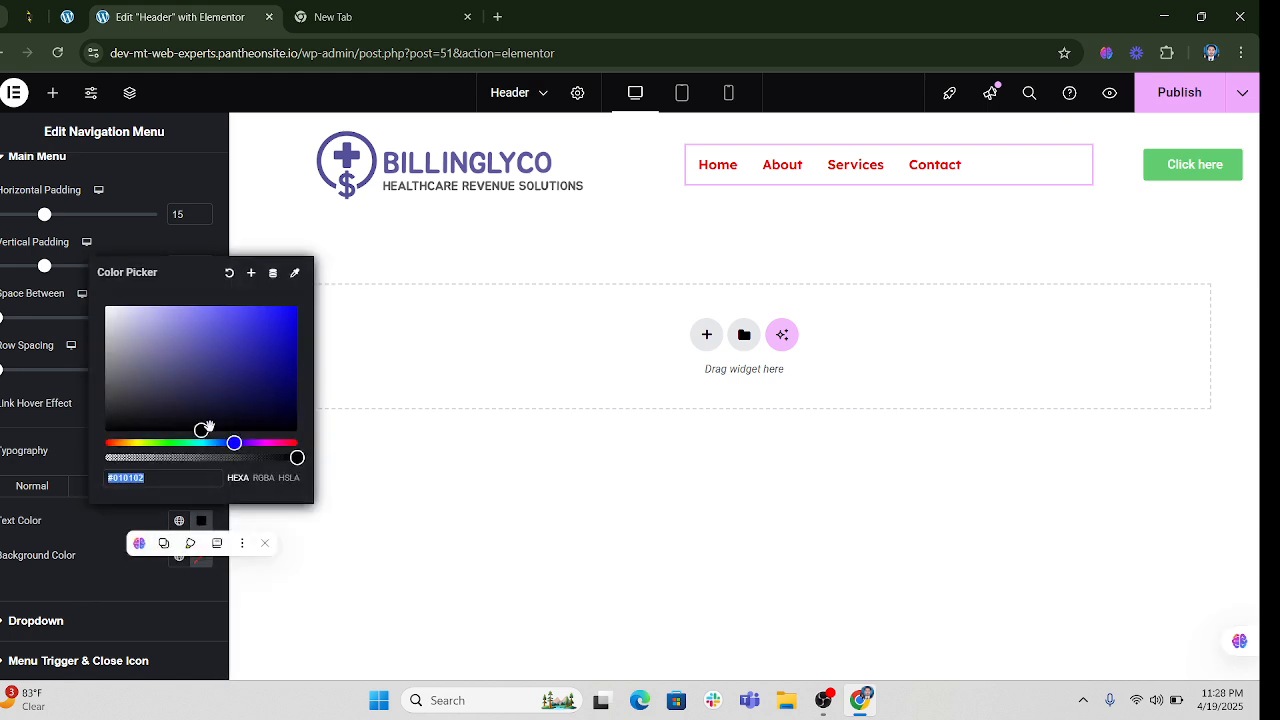
{"action": "left_click_drag", "start_coordinate": [200, 429], "coordinate": [296, 314]}
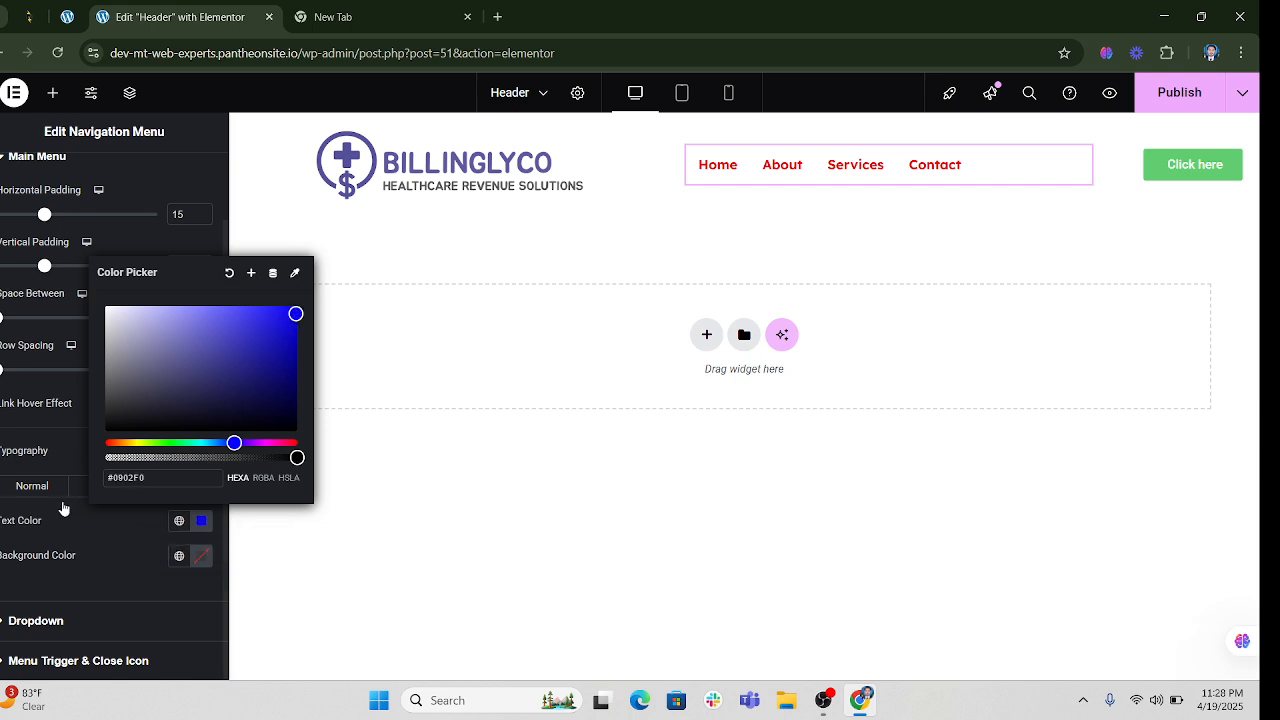
{"action": "left_click", "coordinate": [154, 572]}
Publish the header and check the active menu color on the live About and Home pages, then return to the header editor
{"action": "left_click", "coordinate": [1152, 90]}
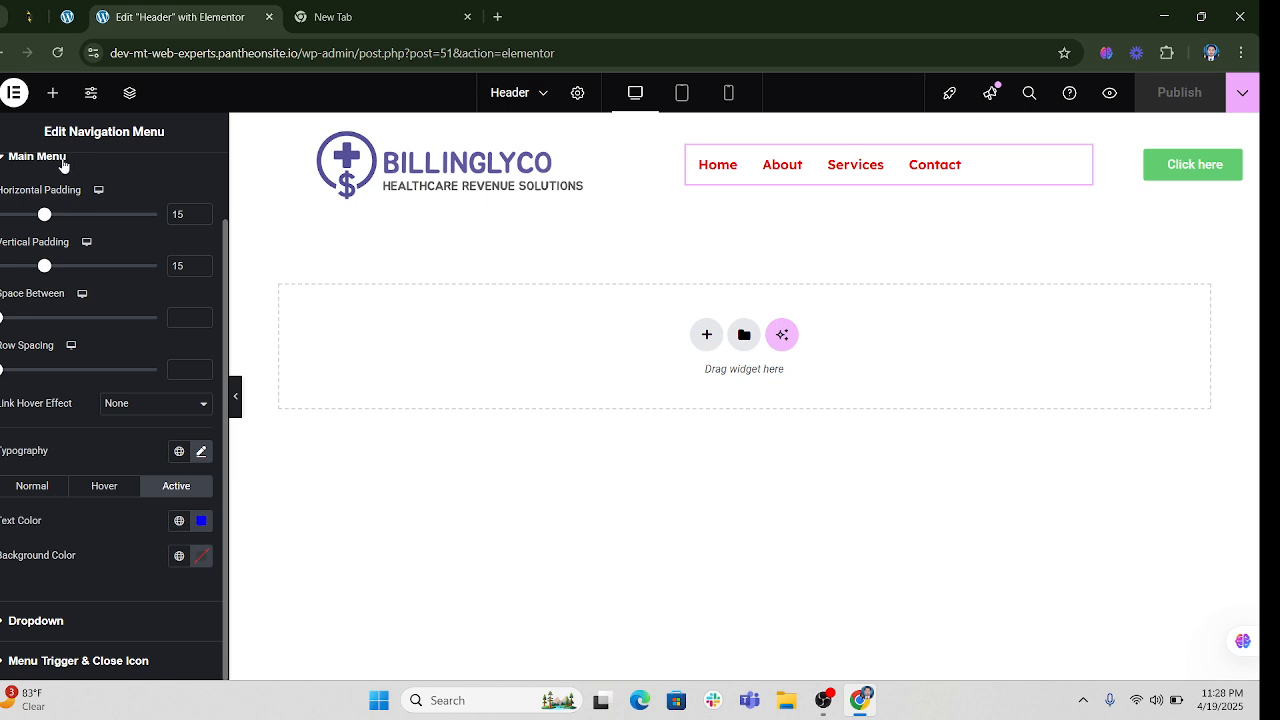
{"action": "left_click", "coordinate": [1108, 93]}
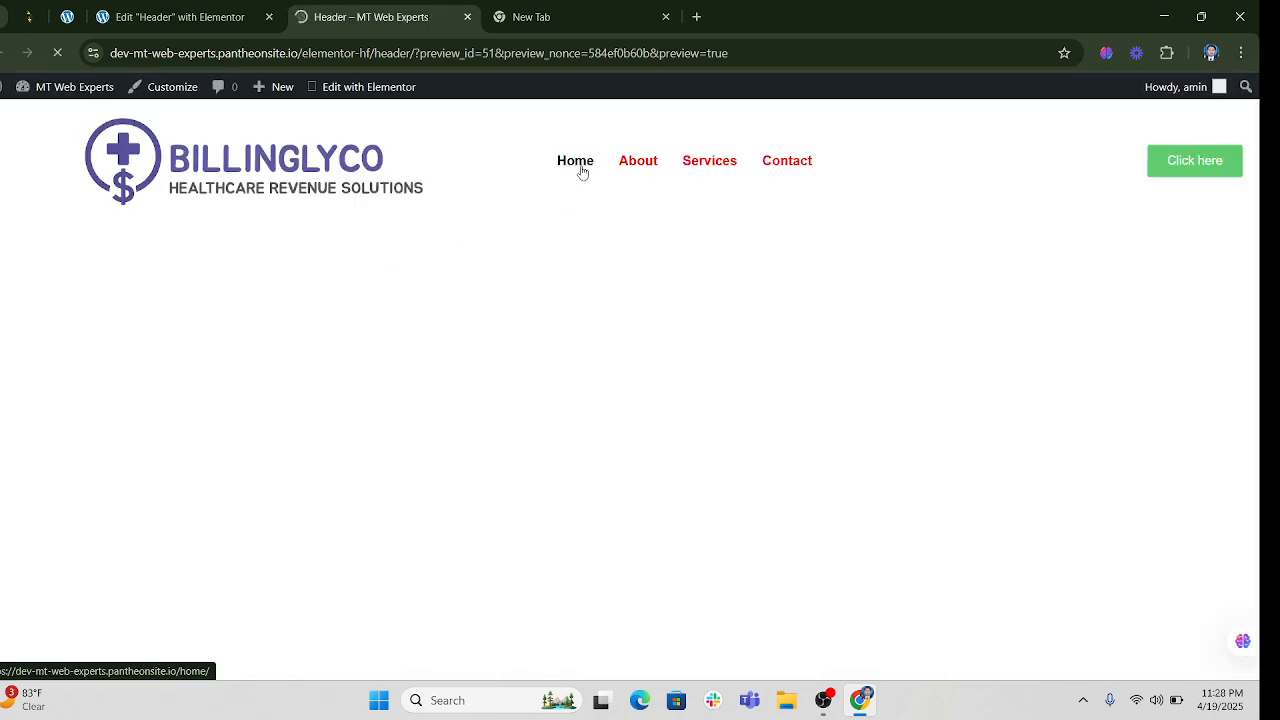
{"action": "left_click", "coordinate": [646, 164]}
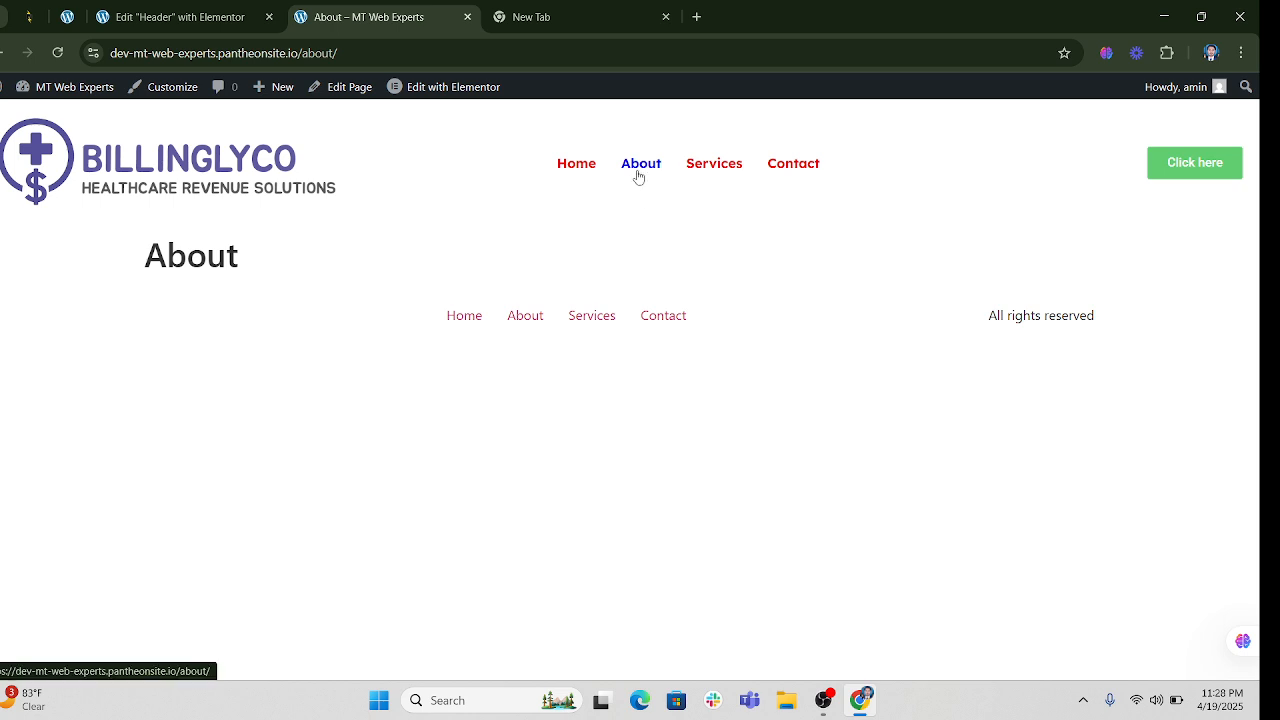
{"action": "left_click", "coordinate": [566, 179]}
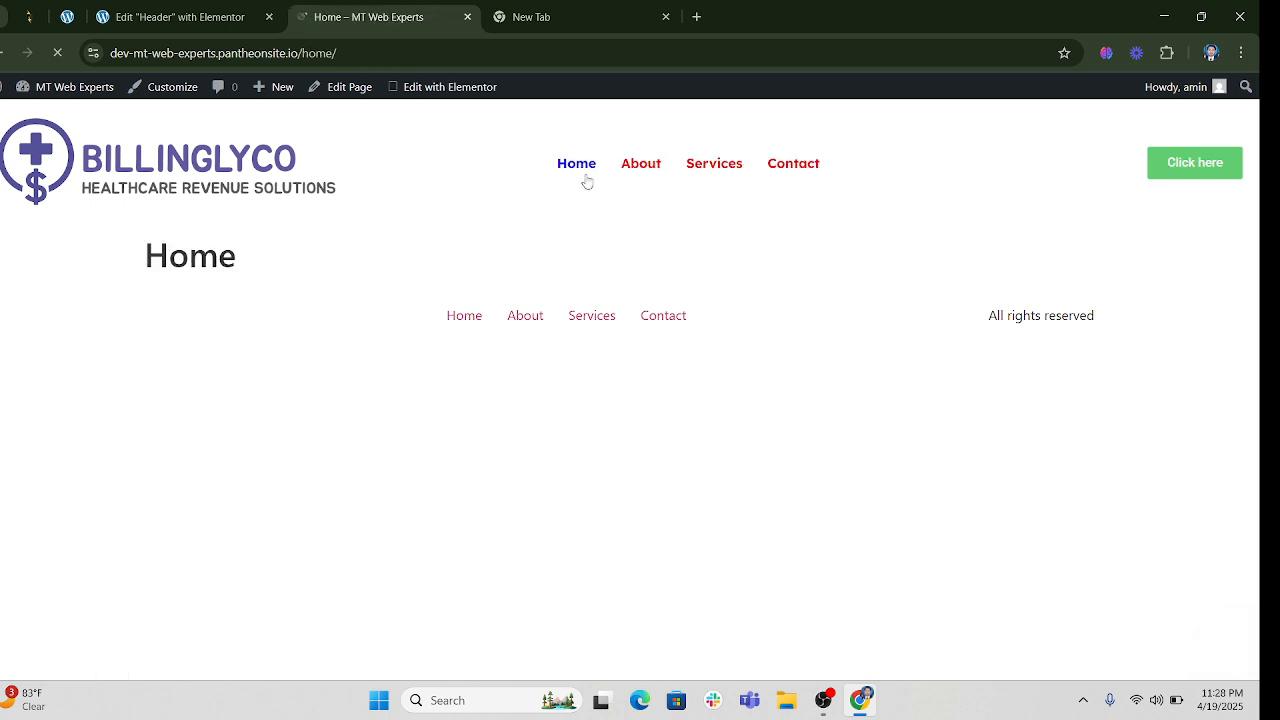
{"action": "left_click", "coordinate": [236, 8]}
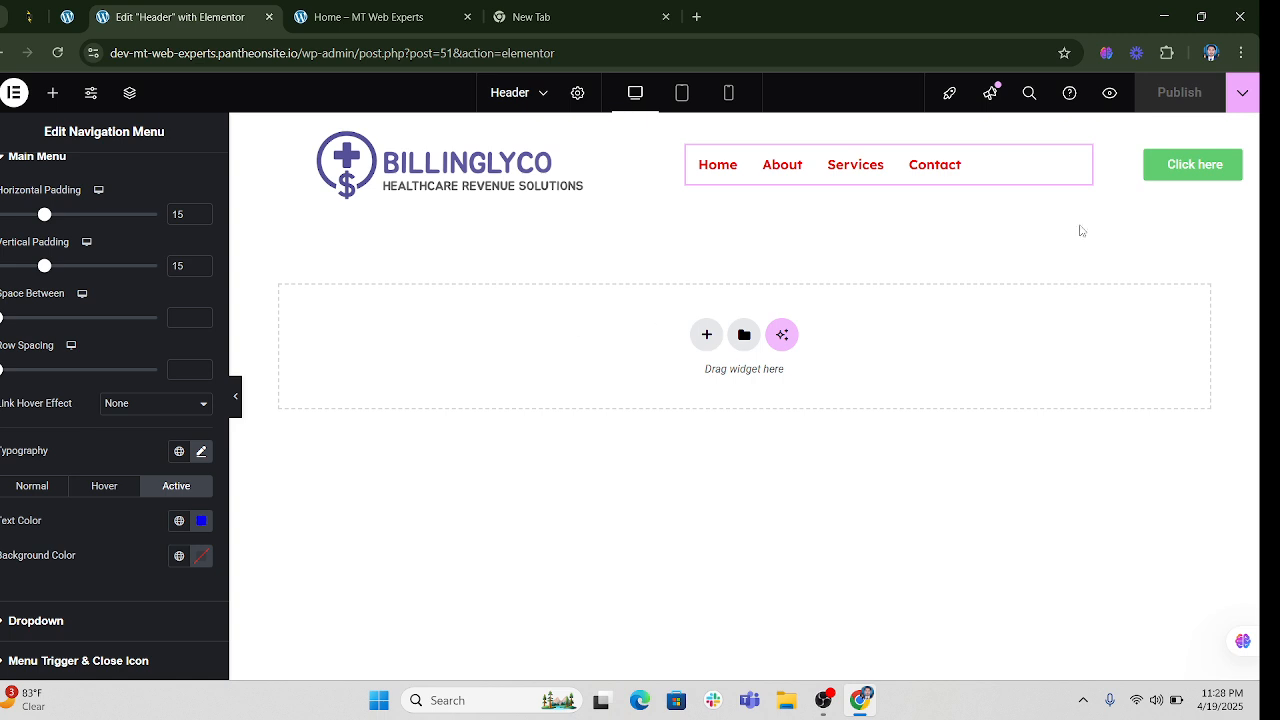
Reduce the logo image's width to 59%
{"action": "left_click", "coordinate": [639, 147]}
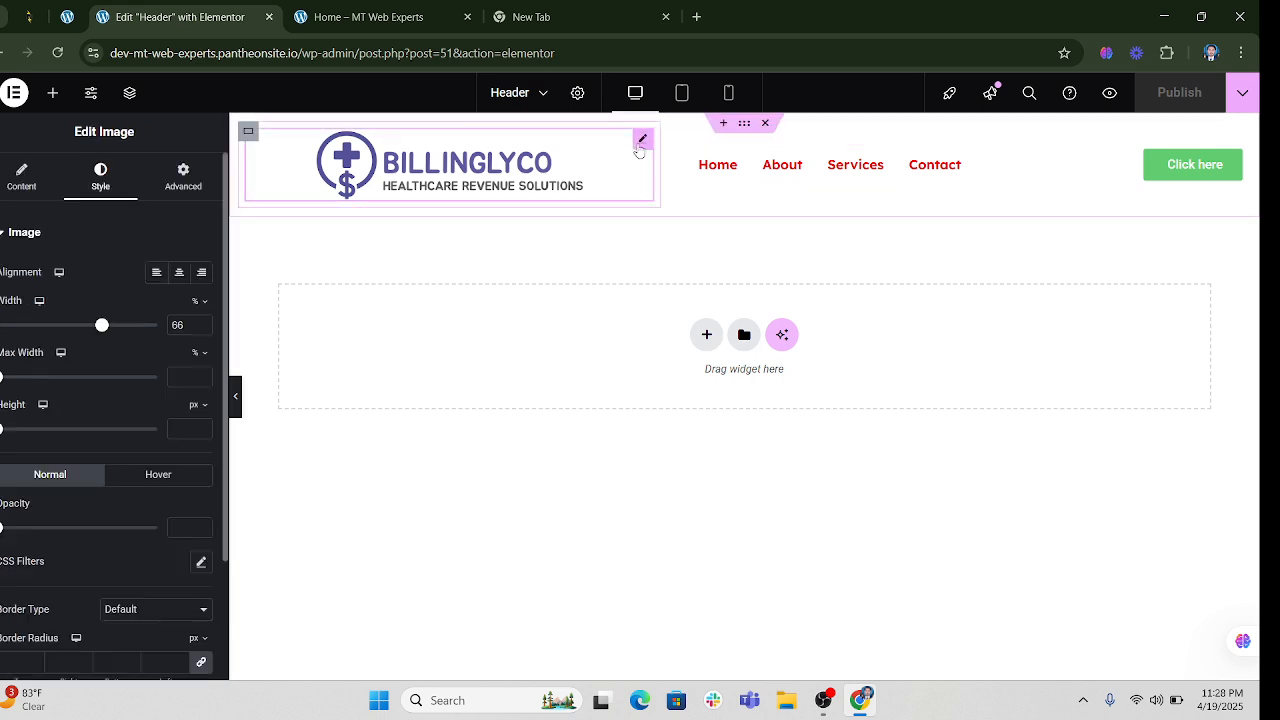
{"action": "mouse_move", "coordinate": [86, 326]}
{"action": "left_mouse_down"}
{"action": "mouse_move", "coordinate": [71, 326]}
{"action": "mouse_move", "coordinate": [91, 326]}
{"action": "left_mouse_up"}
{"action": "scroll", "coordinate": [100, 535], "scroll_direction": "down", "scroll_amount": 3}
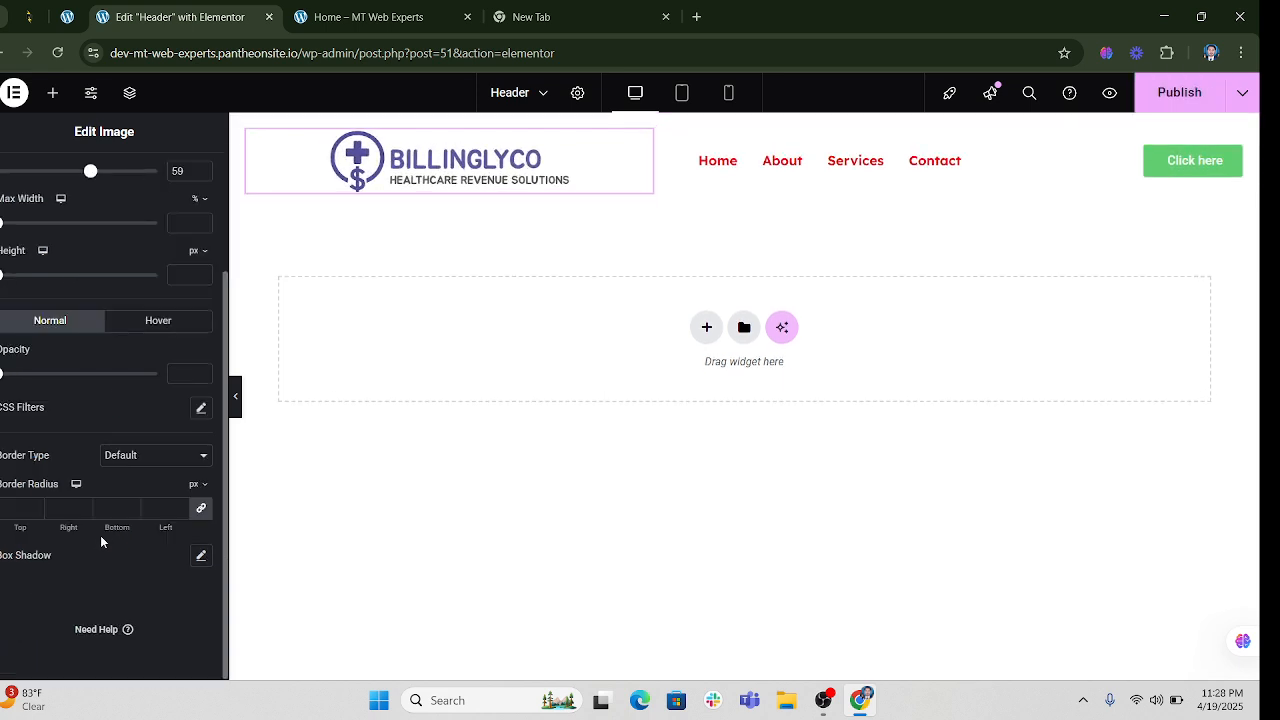
{"action": "scroll", "coordinate": [100, 535], "scroll_direction": "up", "scroll_amount": 3}
{"action": "left_click", "coordinate": [21, 177]}
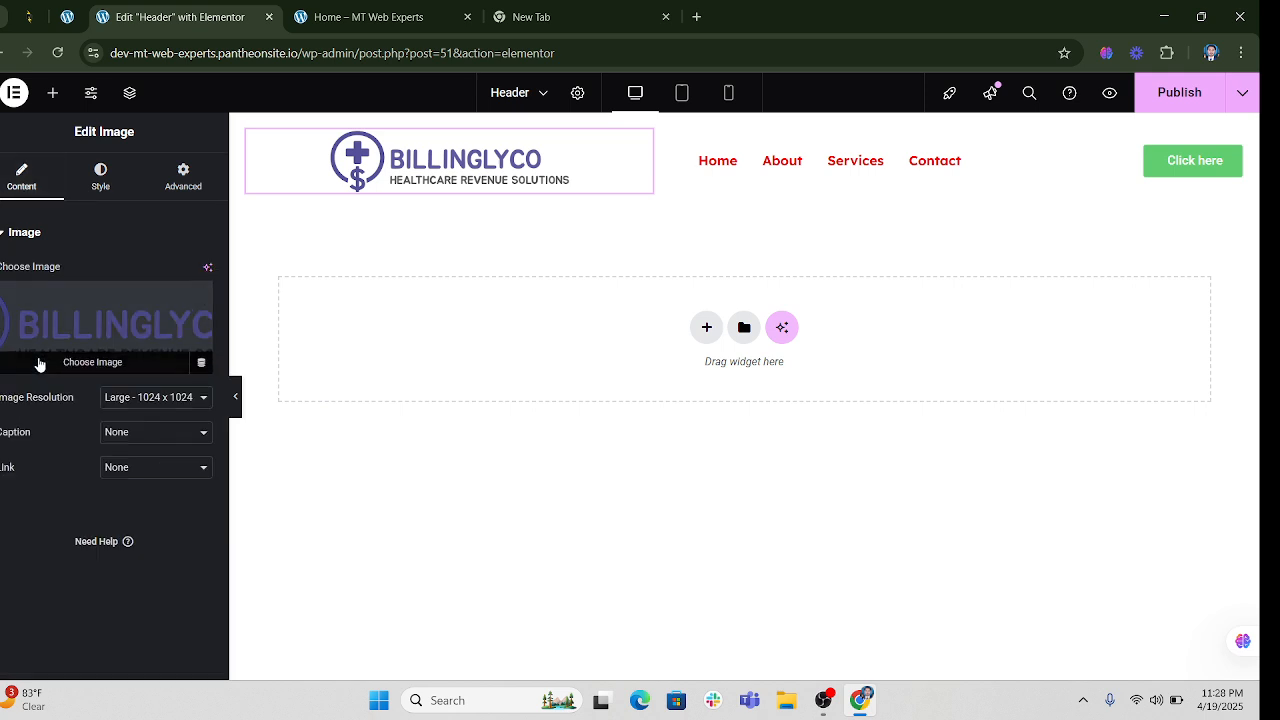
{"action": "left_click", "coordinate": [98, 347]}
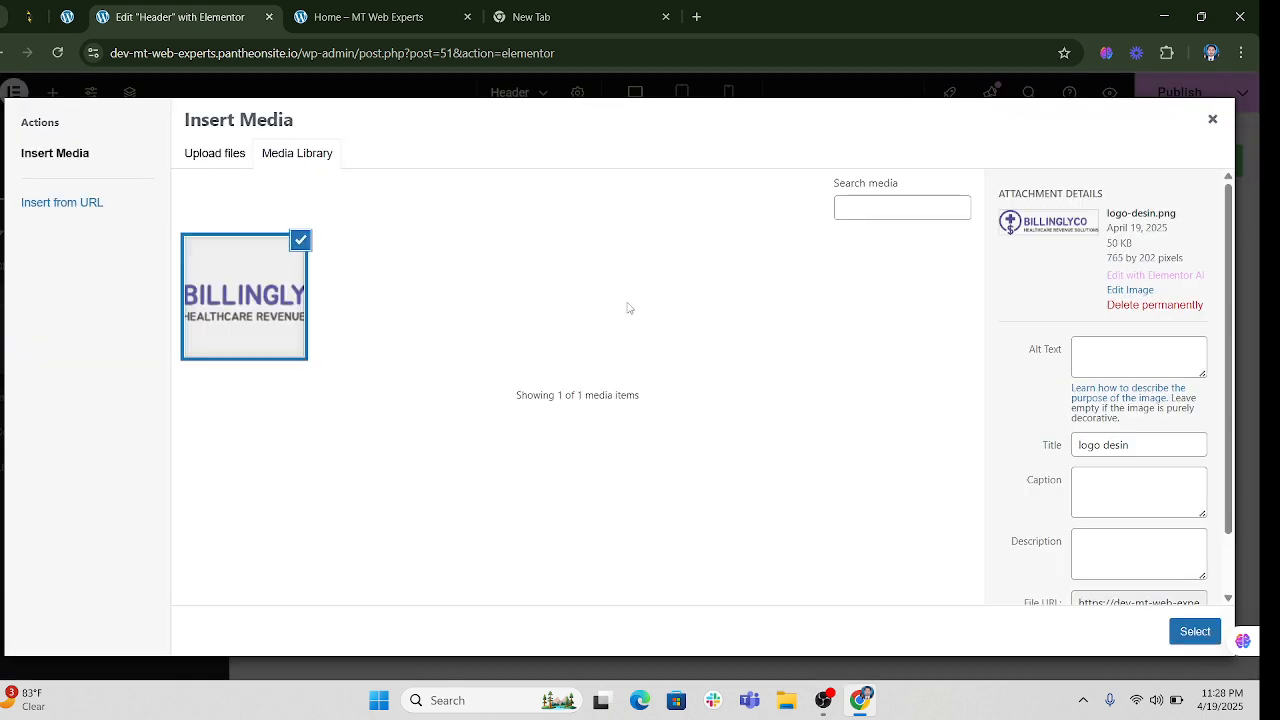
{"action": "left_click", "coordinate": [1130, 290]}
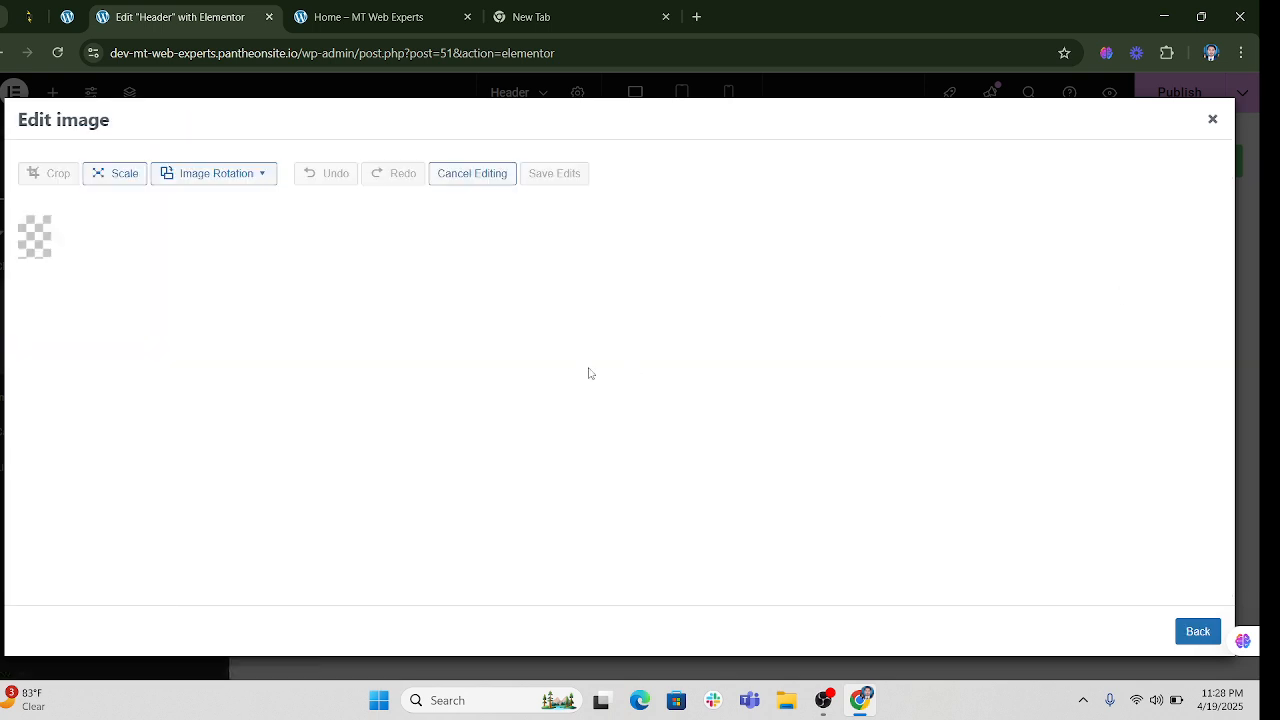
{"action": "left_click", "coordinate": [1197, 631]}
{"action": "left_click", "coordinate": [1212, 121]}
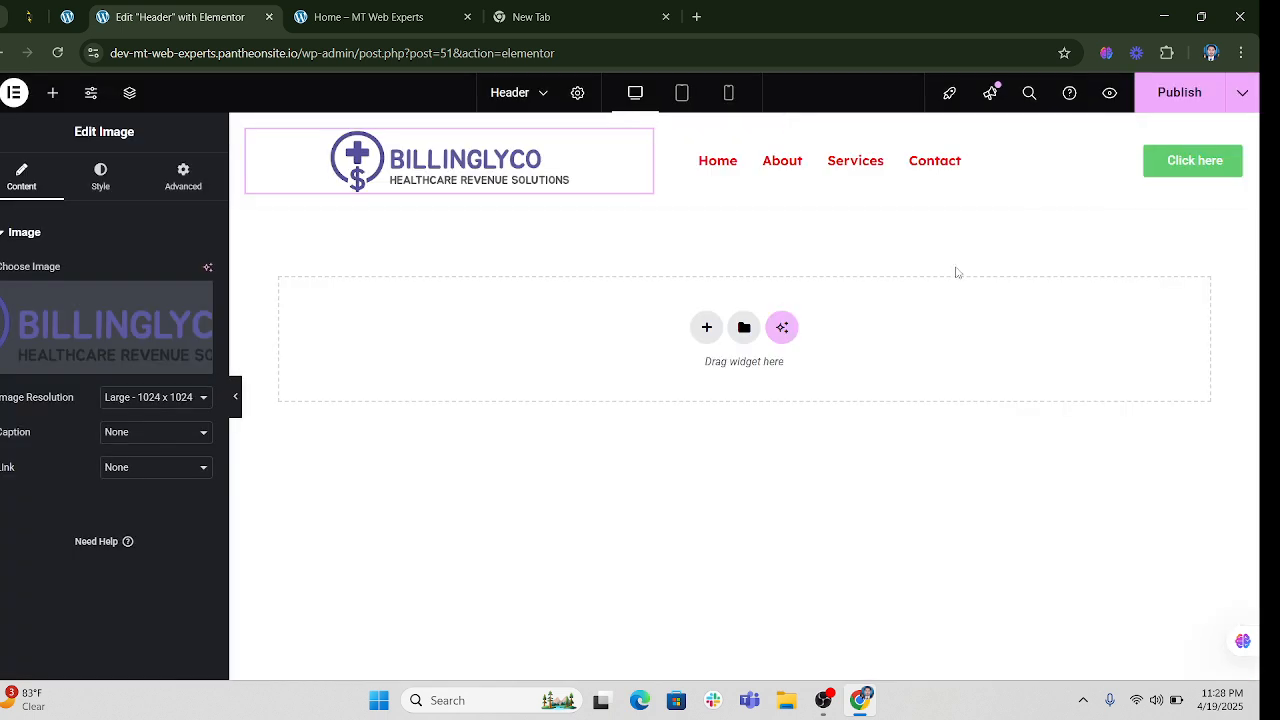
Set the header button's border radius to 23 px on all corners
{"action": "left_click", "coordinate": [1236, 156]}
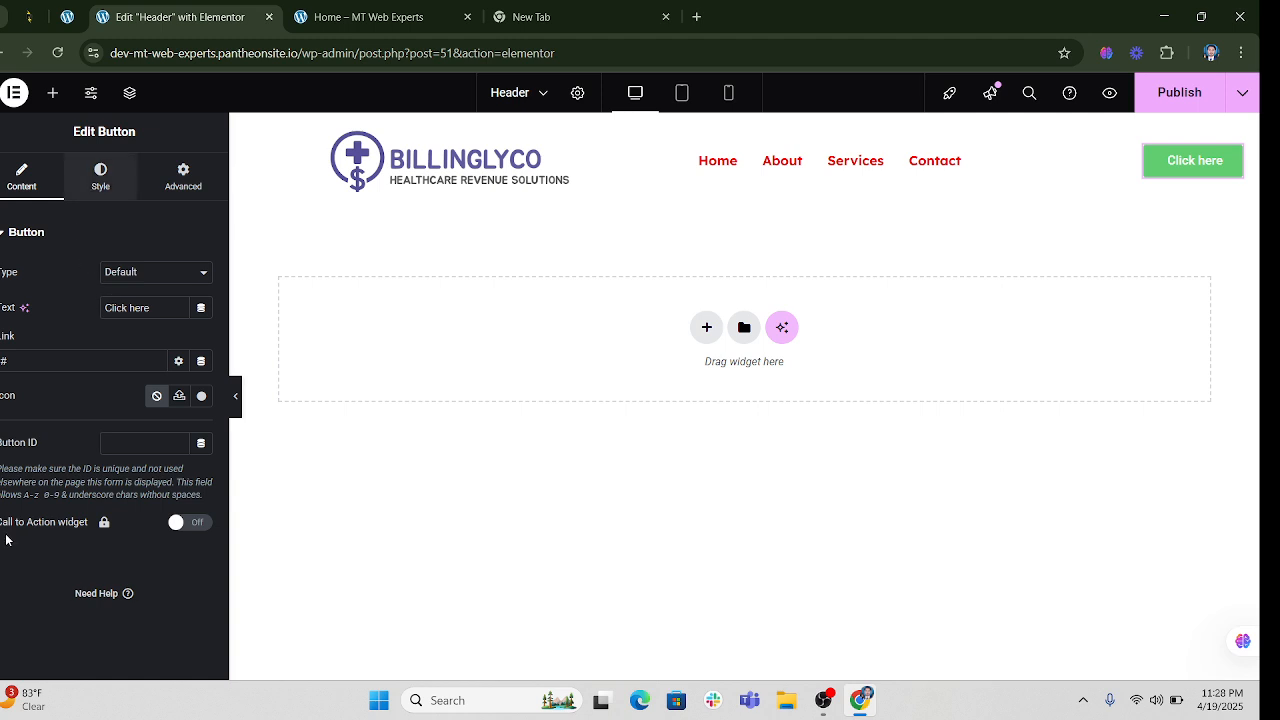
{"action": "left_click", "coordinate": [100, 177]}
{"action": "scroll", "coordinate": [14, 518], "scroll_direction": "down", "scroll_amount": 3}
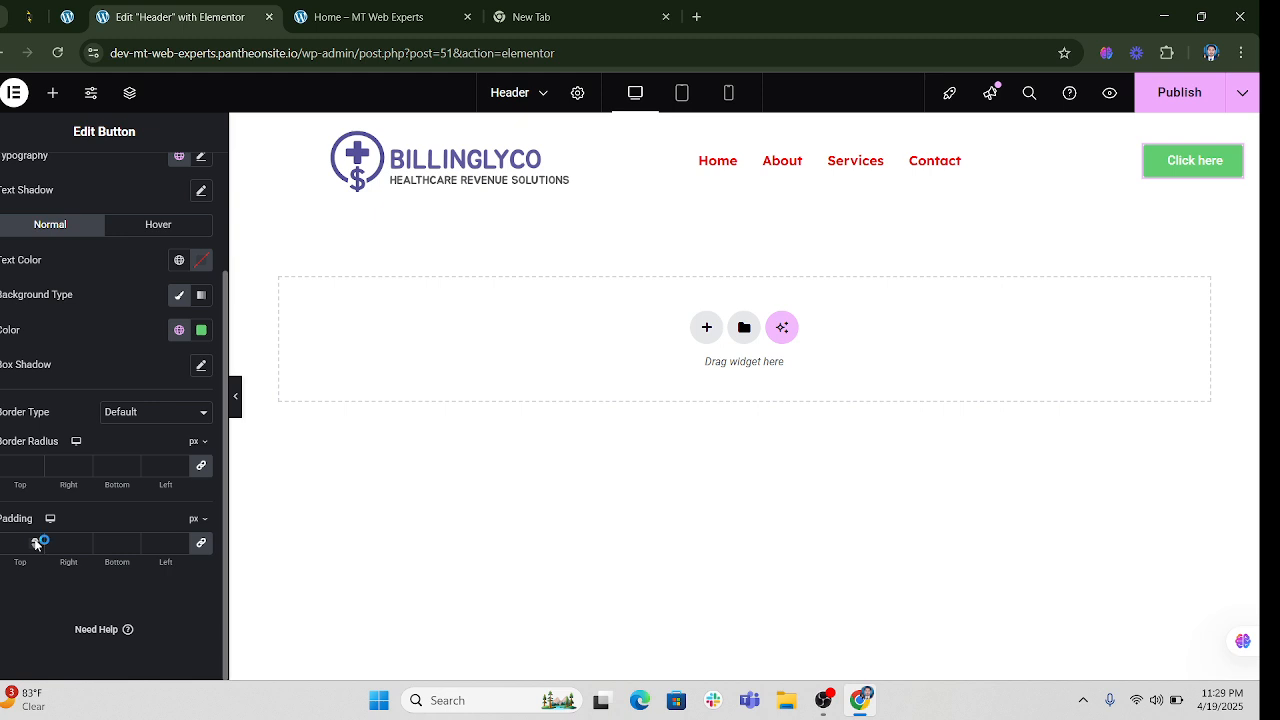
{"action": "left_click", "coordinate": [35, 464]}
{"action": "left_click", "coordinate": [35, 464]}
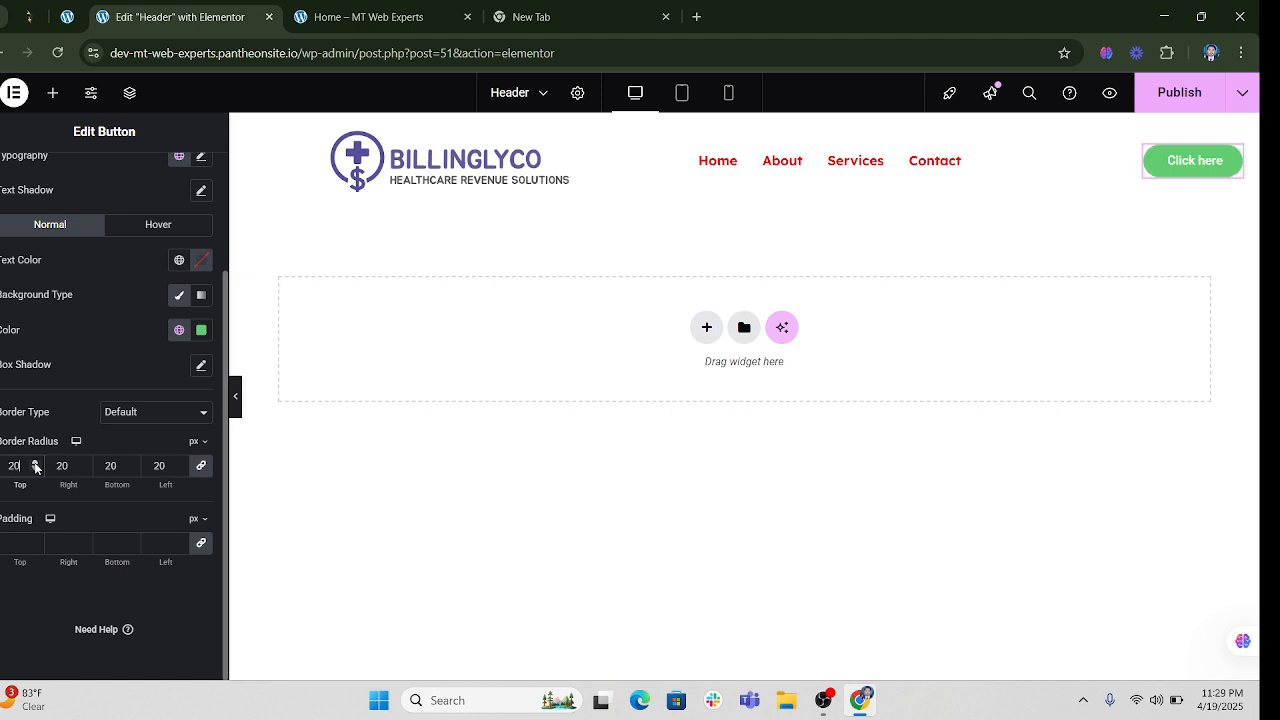
Set the header button's padding to 16 px on all sides
{"action": "left_click", "coordinate": [36, 540]}
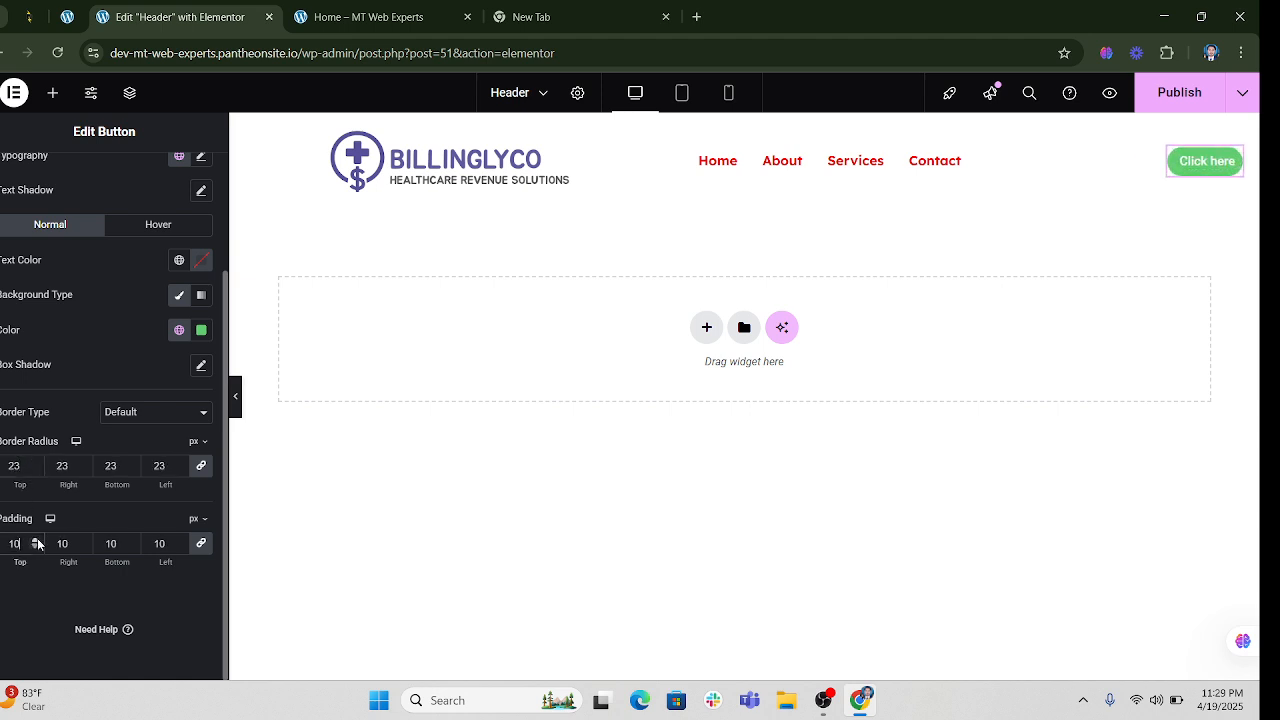
{"action": "left_click", "coordinate": [36, 540]}
{"action": "left_click", "coordinate": [36, 540]}
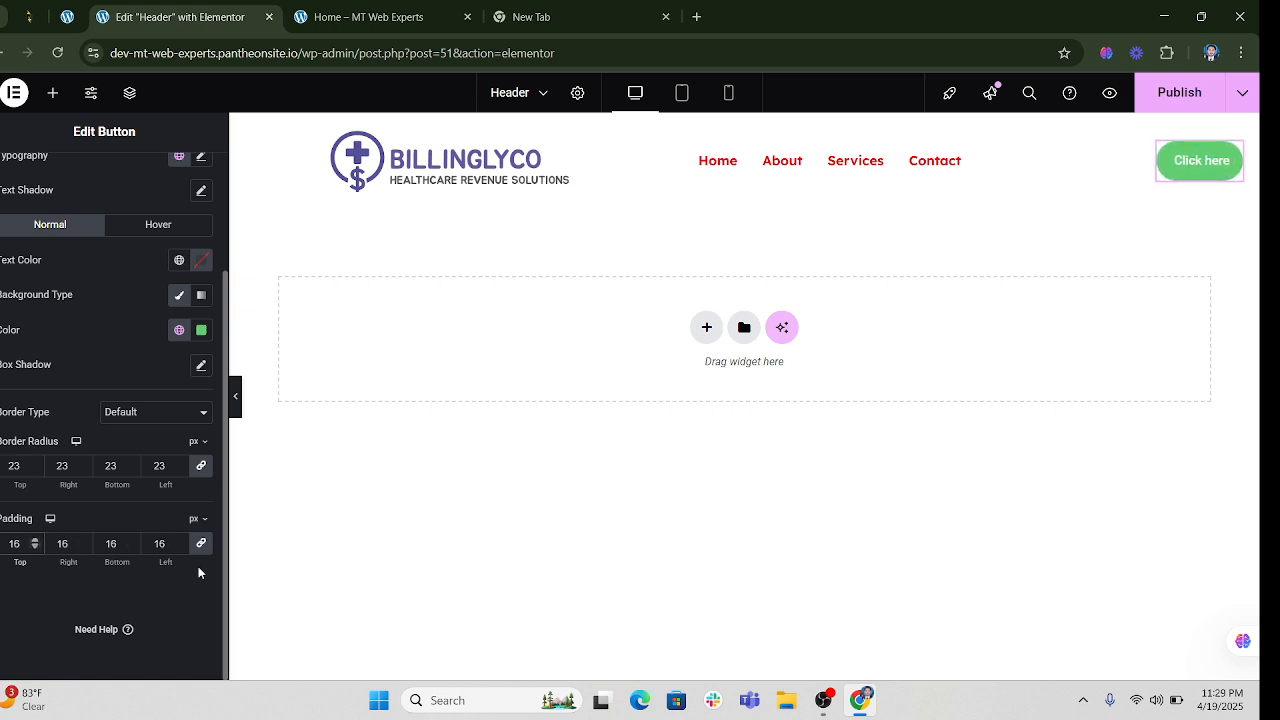
Unlink the button's padding values and set the top and bottom padding to 15 px
{"action": "left_click", "coordinate": [34, 548]}
{"action": "left_click", "coordinate": [34, 548]}
{"action": "left_click", "coordinate": [35, 548]}
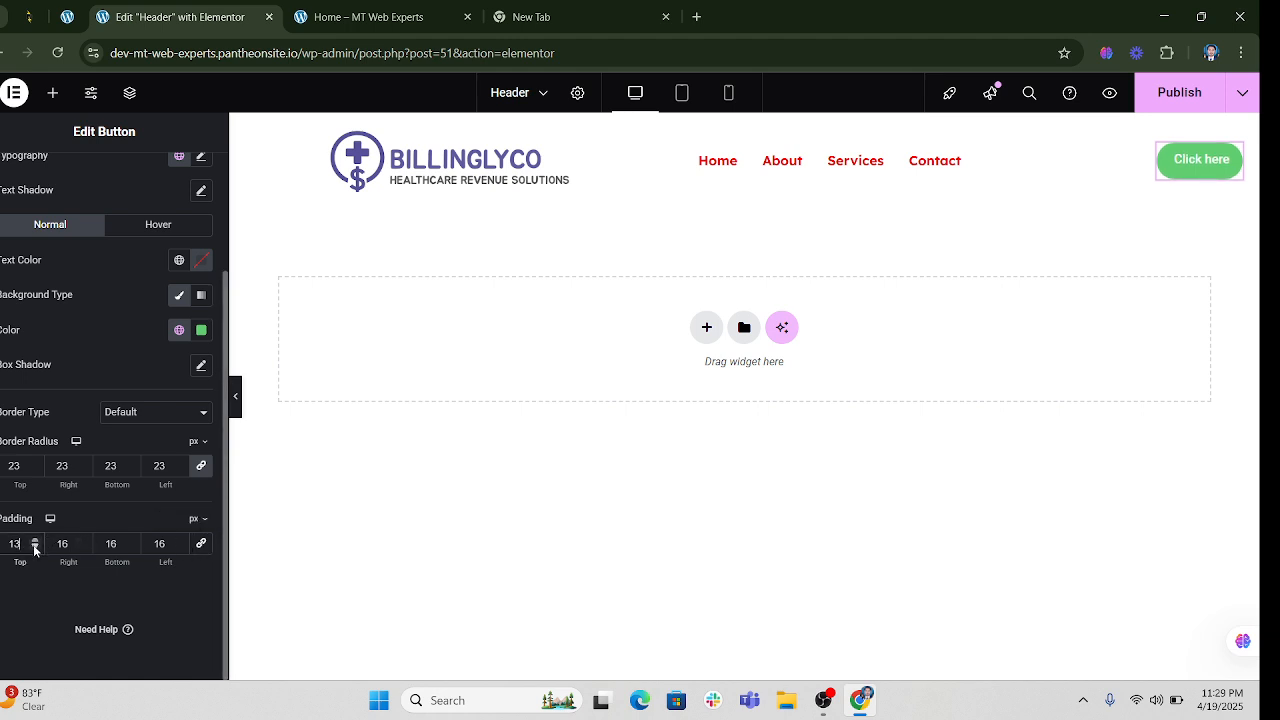
{"action": "left_click", "coordinate": [35, 548]}
{"action": "left_click", "coordinate": [35, 548]}
{"action": "left_click", "coordinate": [35, 548]}
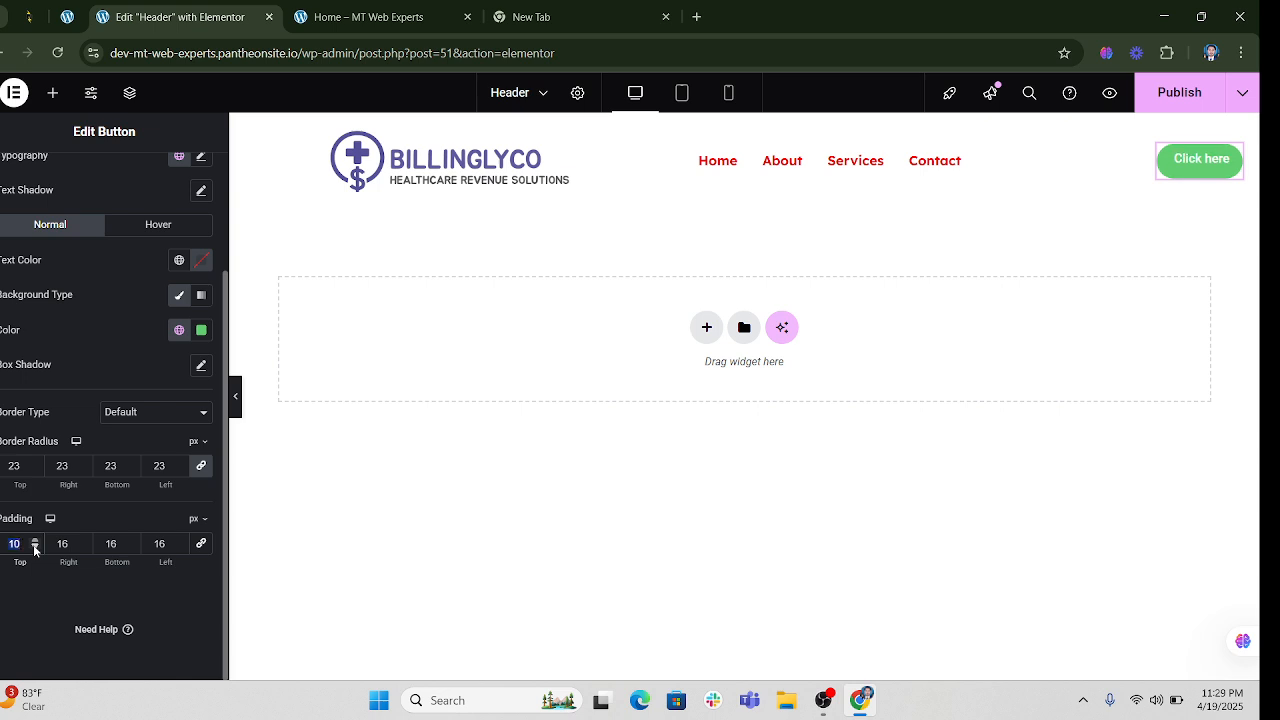
{"action": "type", "text": "15"}
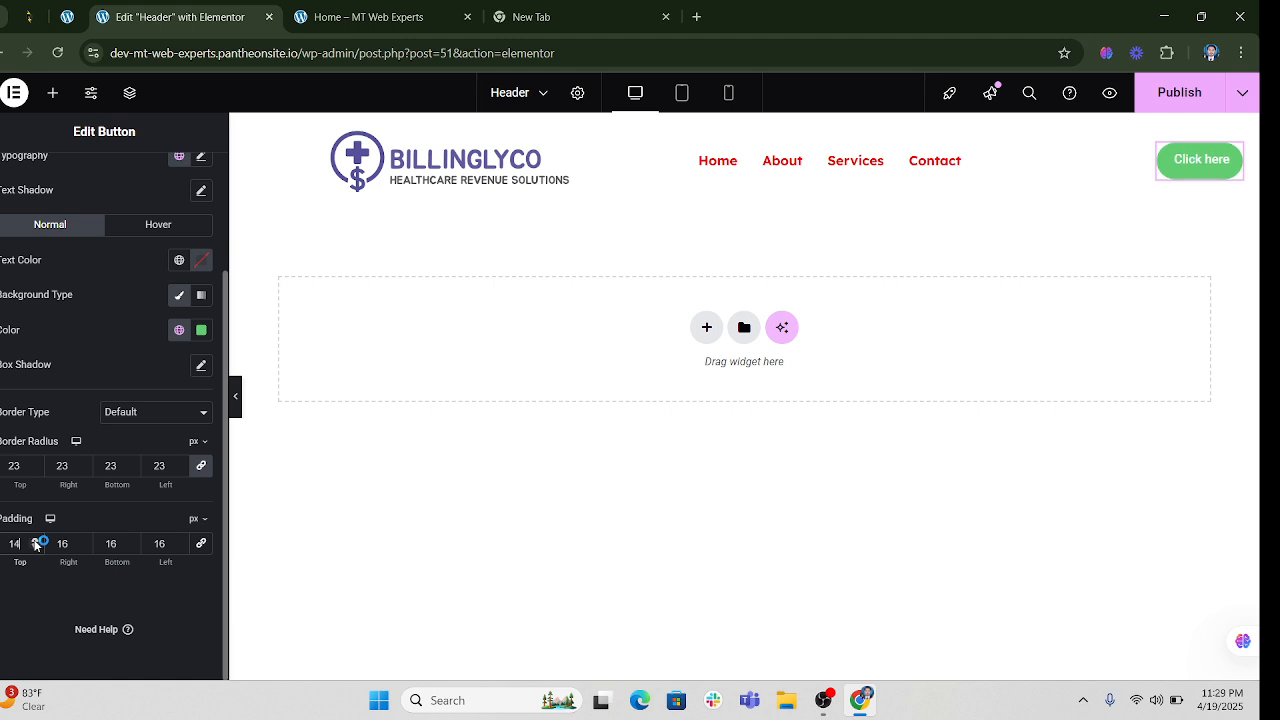
{"action": "double_click", "coordinate": [111, 543]}
{"action": "type", "text": "15"}
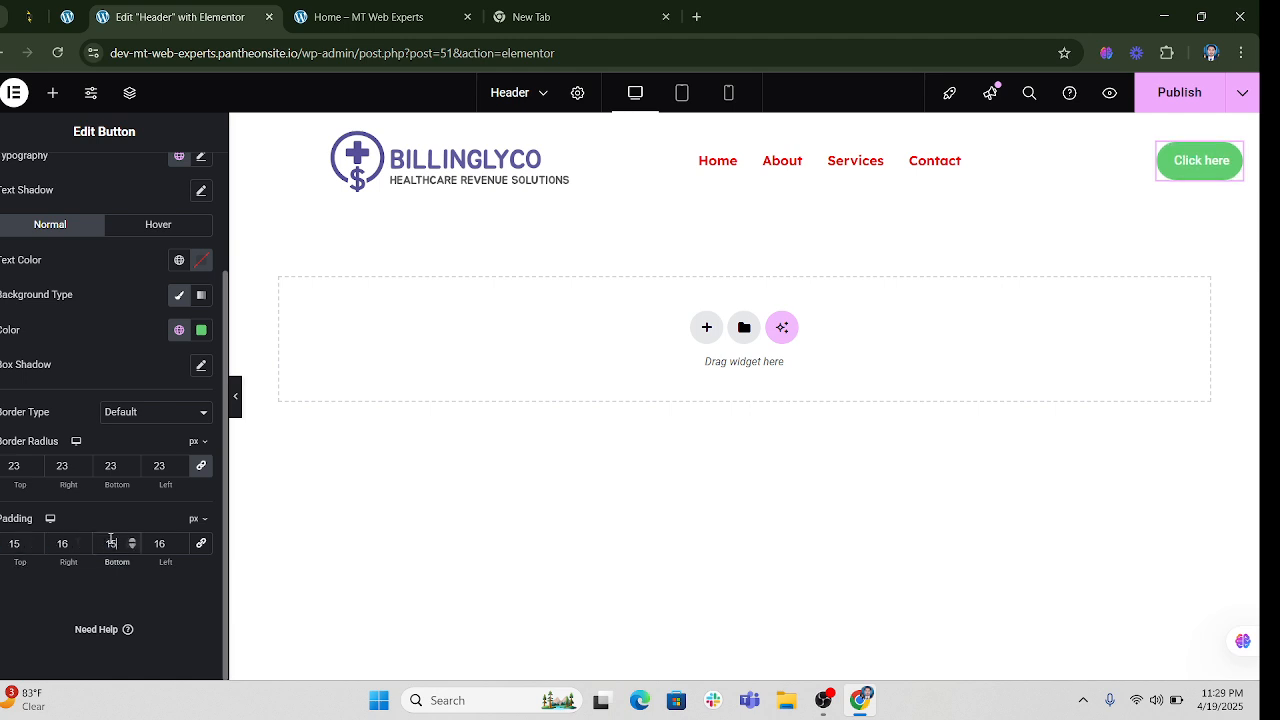
Increase the header button's right padding to 35 px
{"action": "left_click", "coordinate": [83, 541]}
{"action": "left_click", "coordinate": [83, 541]}
{"action": "left_click", "coordinate": [83, 541]}
{"action": "left_click", "coordinate": [83, 541]}
{"action": "left_click", "coordinate": [83, 541]}
{"action": "left_click", "coordinate": [83, 541]}
{"action": "left_click", "coordinate": [83, 541]}
{"action": "left_click", "coordinate": [83, 541]}
{"action": "left_click", "coordinate": [83, 541]}
{"action": "left_click", "coordinate": [83, 541]}
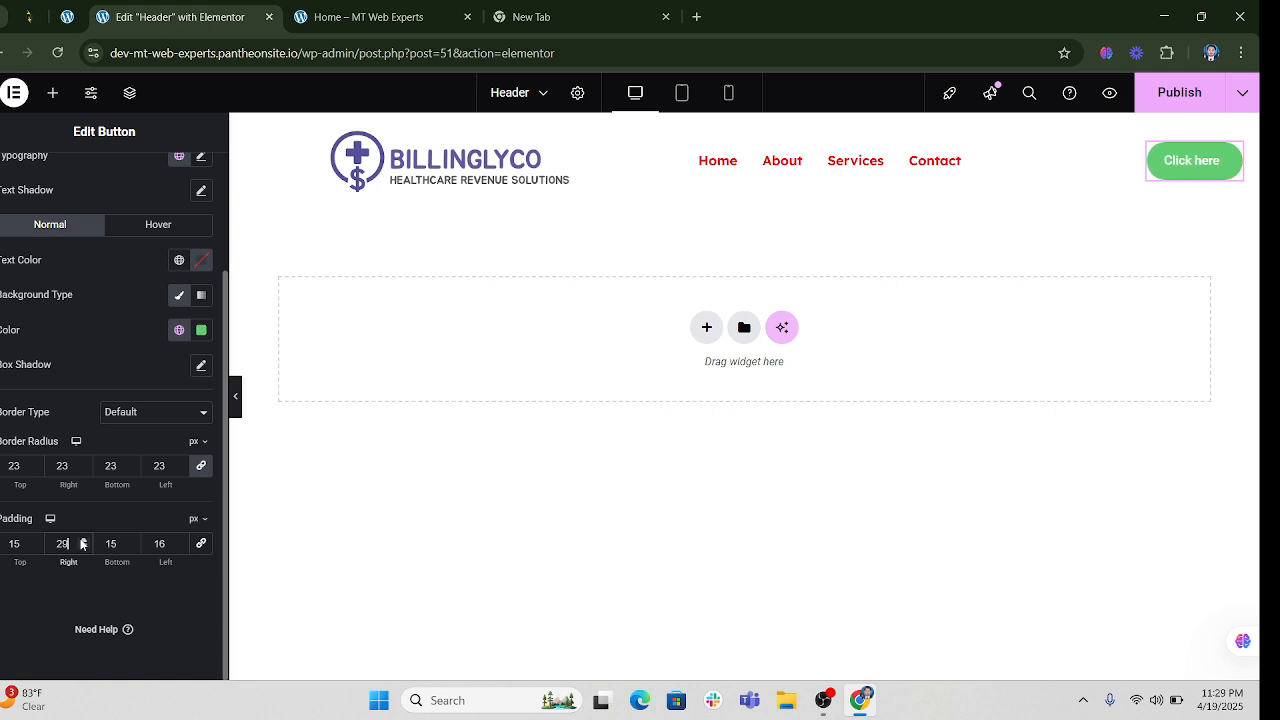
{"action": "left_click", "coordinate": [83, 541]}
{"action": "left_click", "coordinate": [83, 541]}
{"action": "left_click", "coordinate": [83, 541]}
{"action": "left_click", "coordinate": [83, 541]}
{"action": "left_click", "coordinate": [83, 541]}
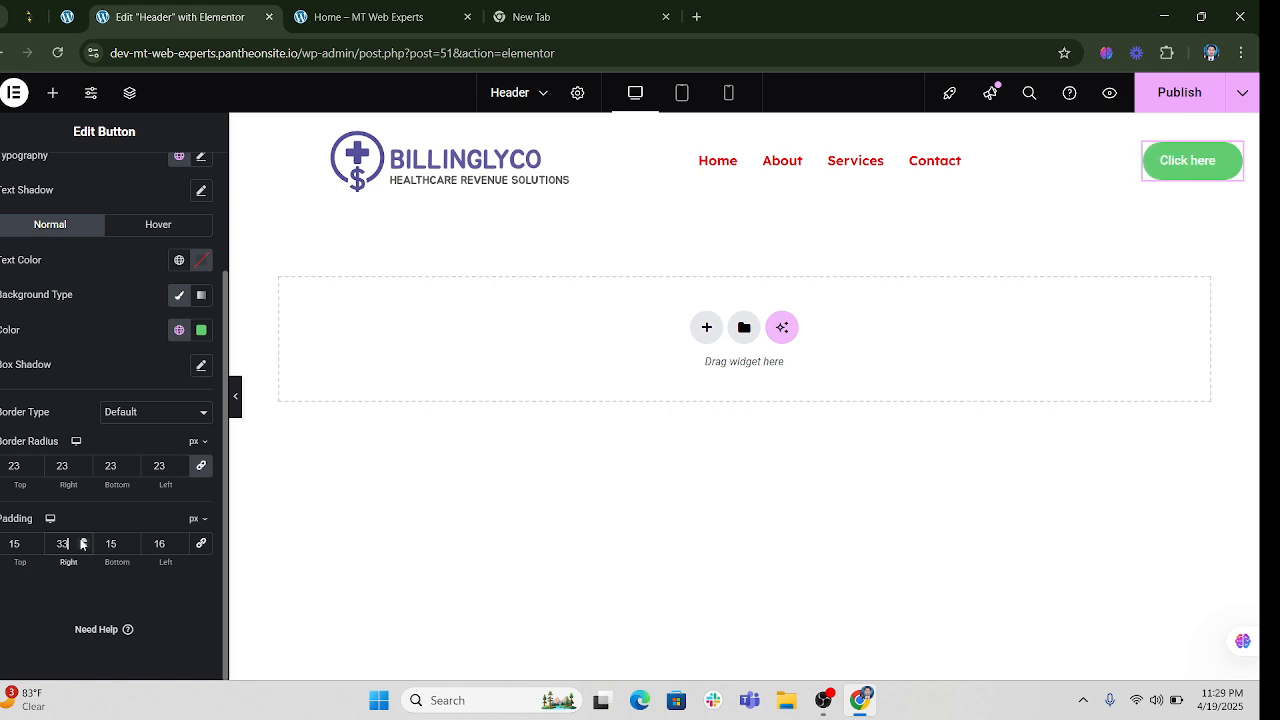
{"action": "left_click", "coordinate": [83, 541]}
{"action": "left_click", "coordinate": [83, 541]}
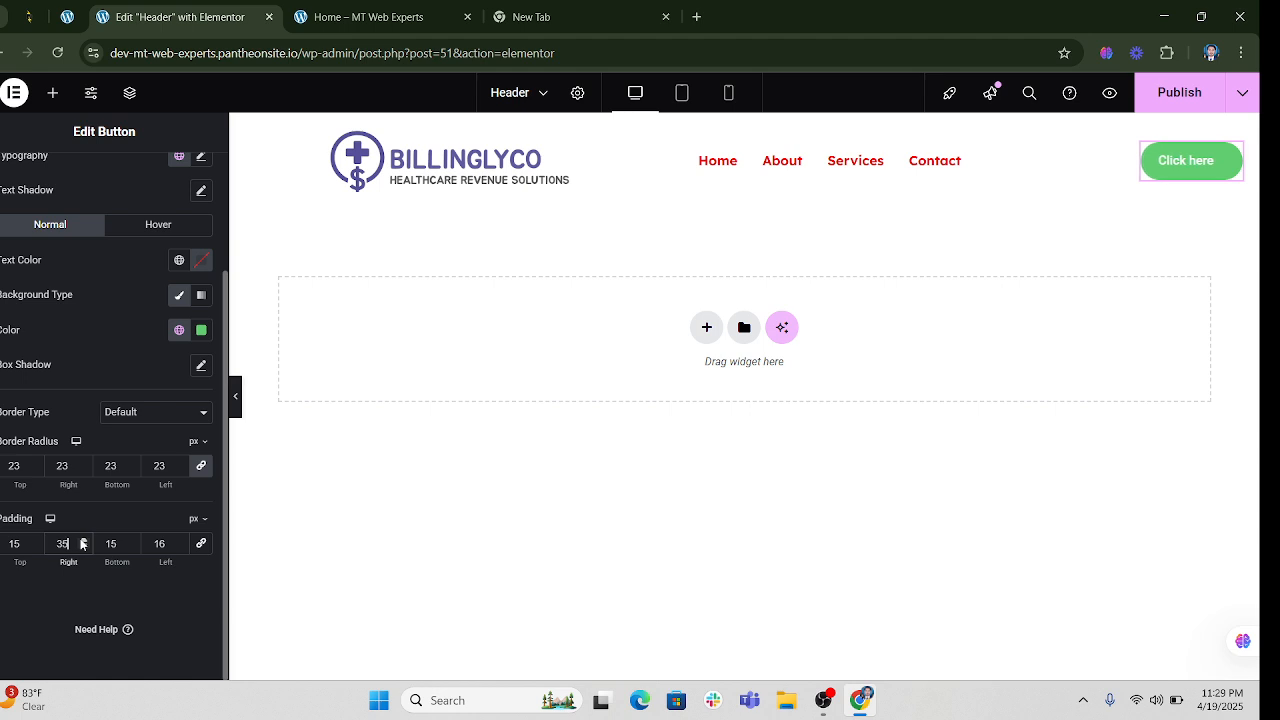
Set the header button's left padding to 35 px and widen the button's container to 35%
{"action": "double_click", "coordinate": [172, 542]}
{"action": "type", "text": "35"}
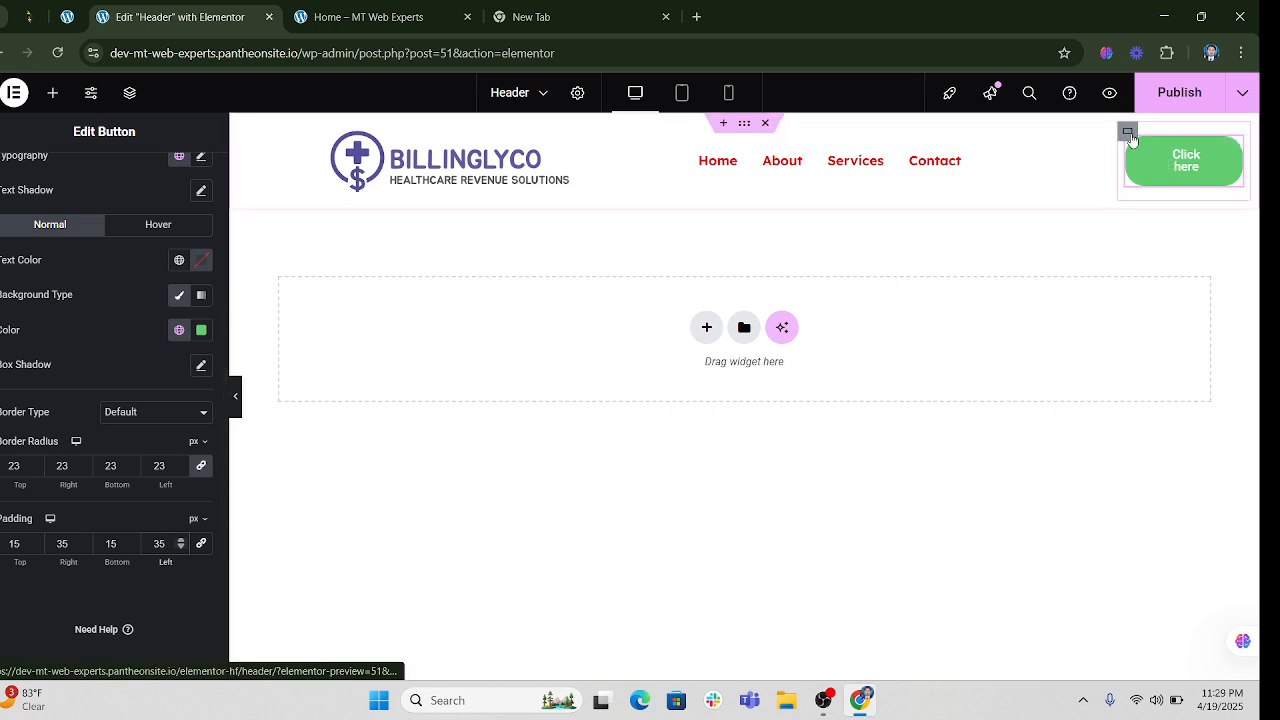
{"action": "left_click", "coordinate": [1127, 131]}
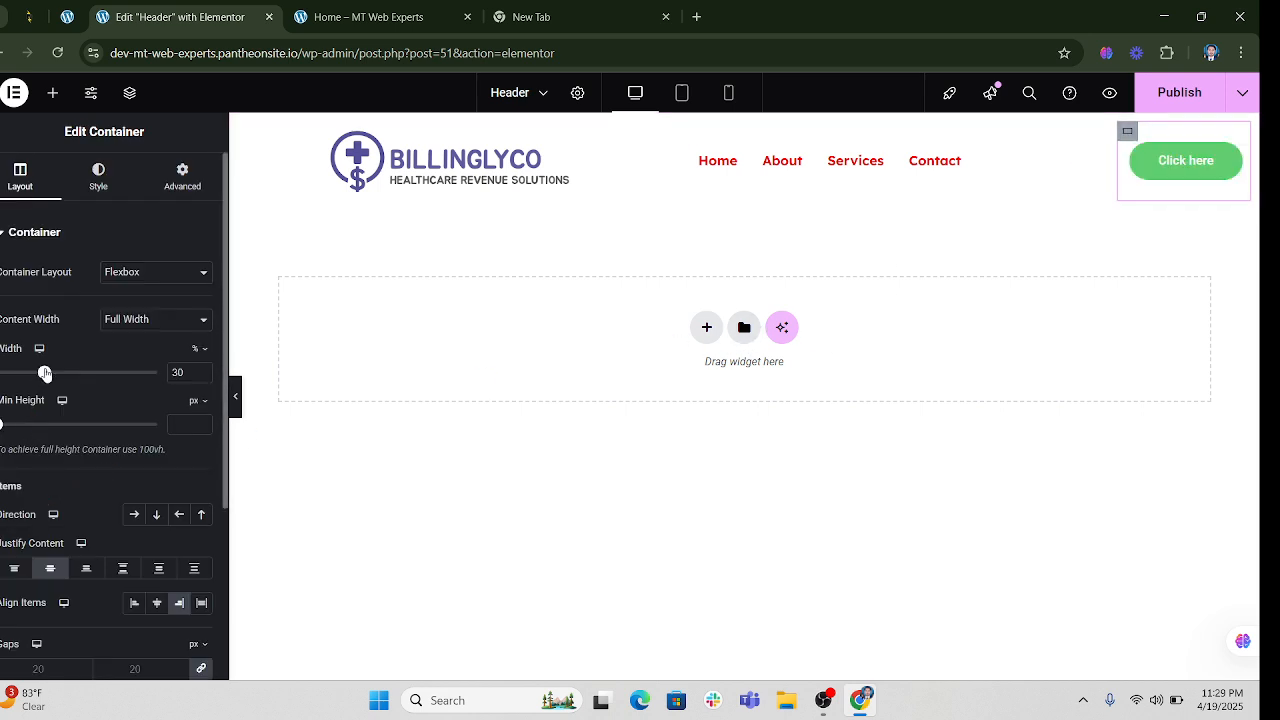
{"action": "left_click_drag", "start_coordinate": [44, 372], "coordinate": [53, 373]}
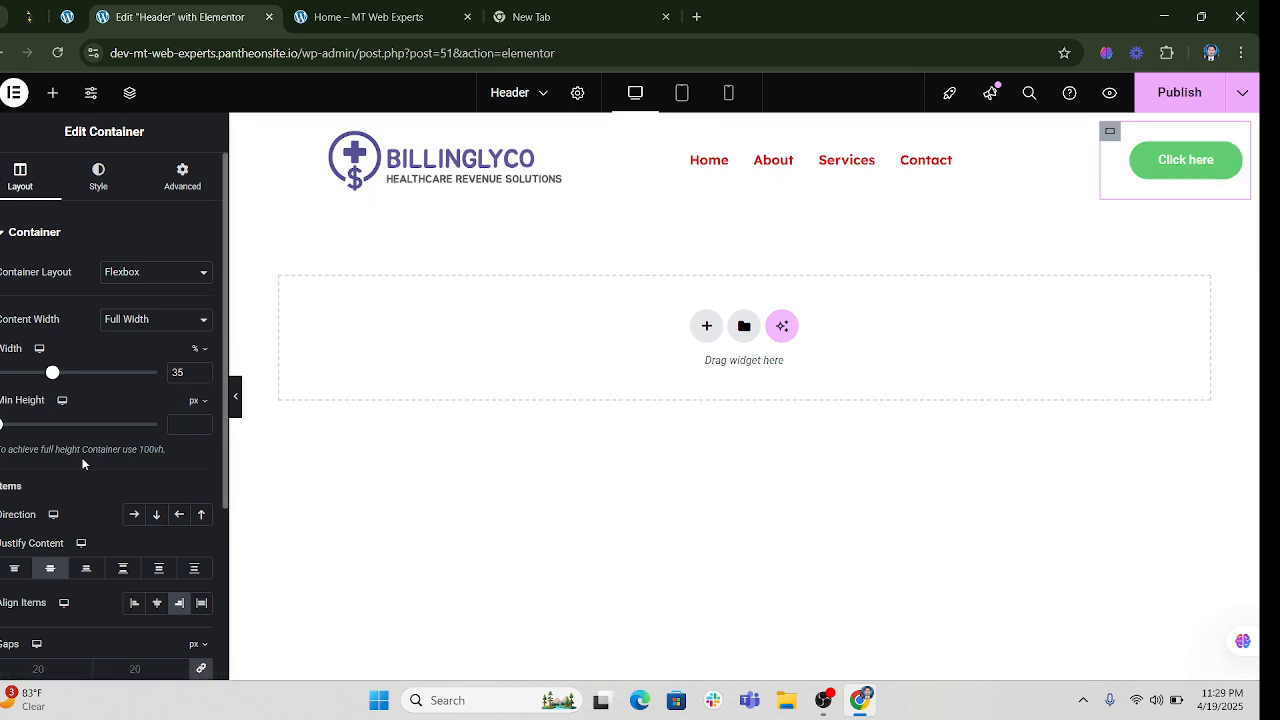
{"action": "left_click", "coordinate": [99, 188]}
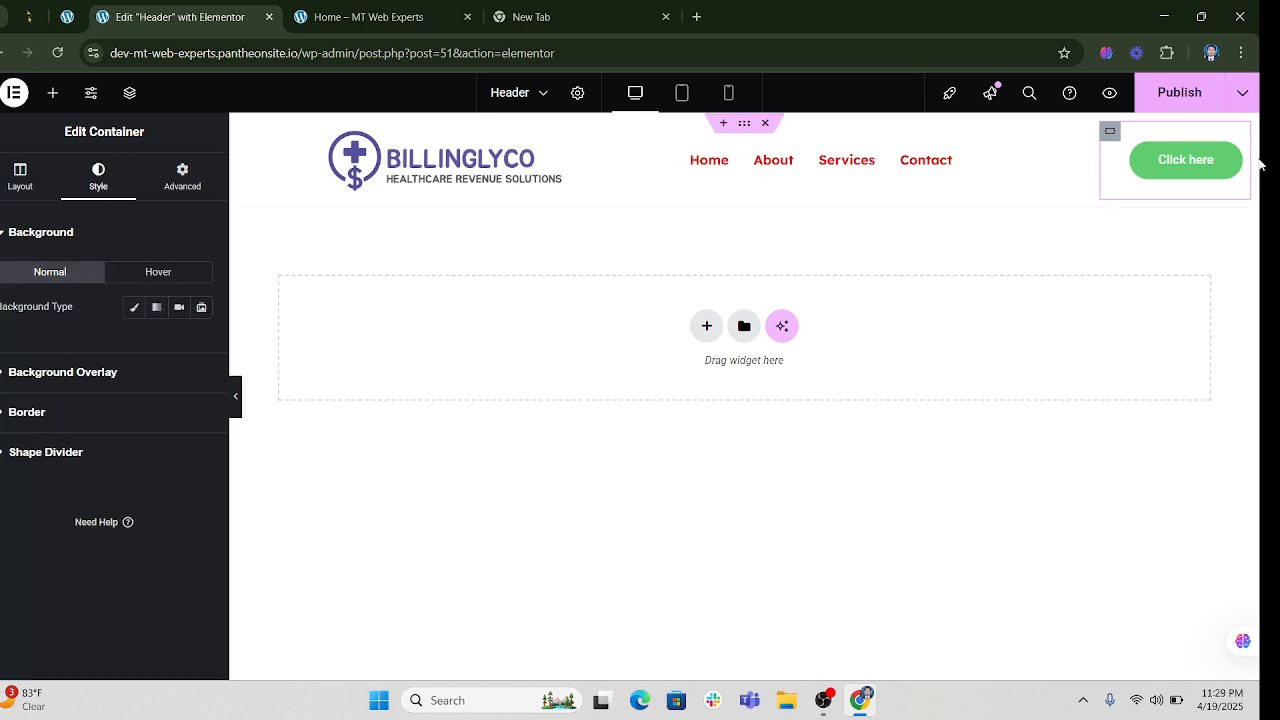
Set the header button's typography font family to Lexend
{"action": "left_click", "coordinate": [1228, 152]}
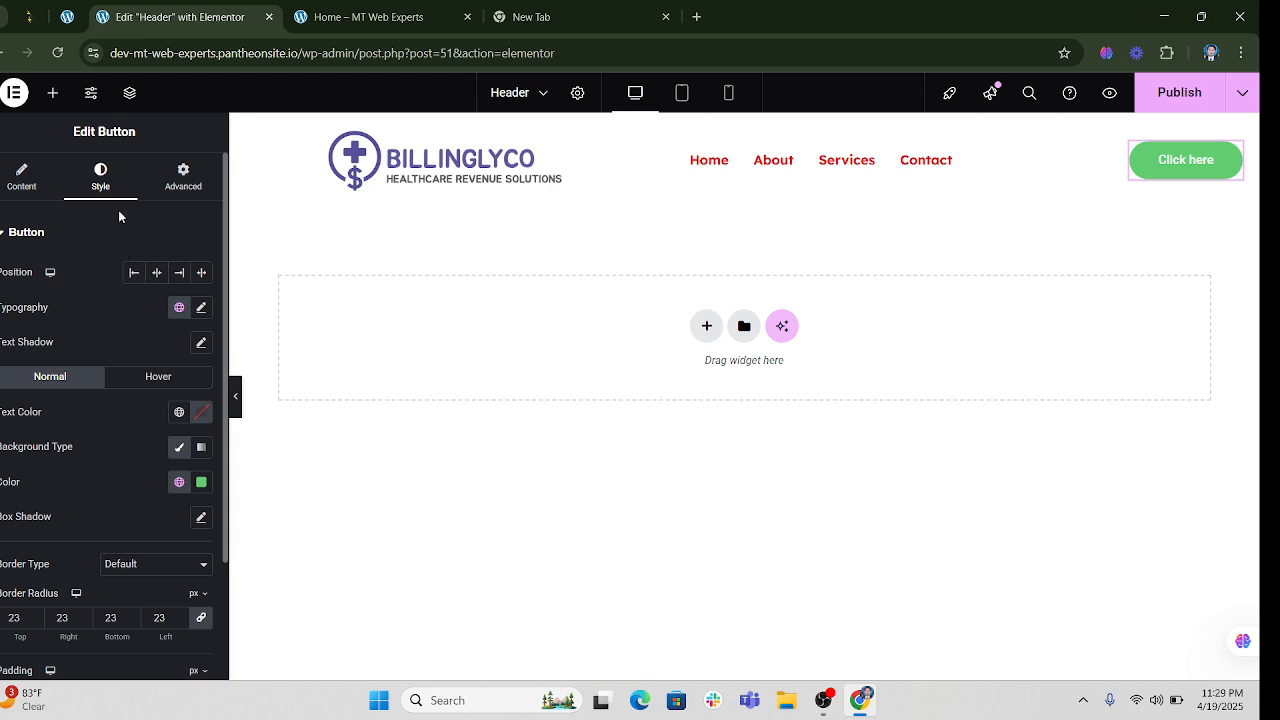
{"action": "scroll", "coordinate": [88, 391], "scroll_direction": "down", "scroll_amount": 2}
{"action": "scroll", "coordinate": [145, 470], "scroll_direction": "up", "scroll_amount": 3}
{"action": "left_click", "coordinate": [201, 307]}
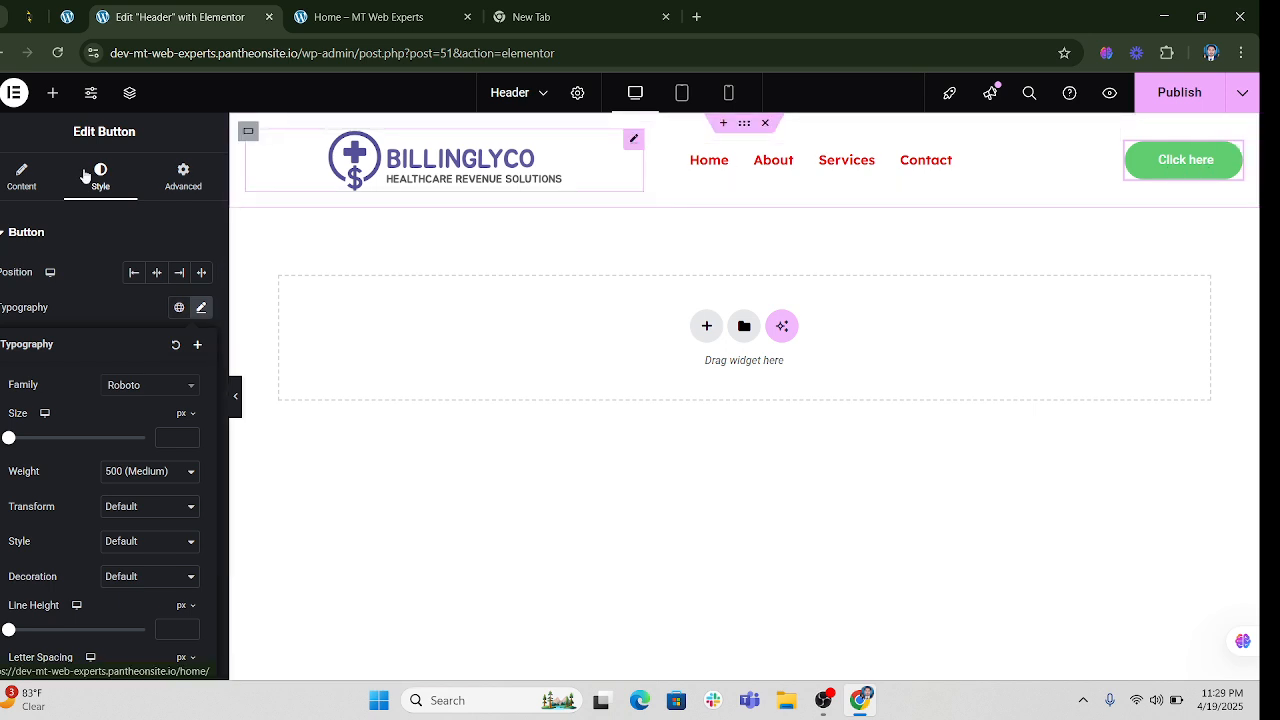
{"action": "left_click", "coordinate": [21, 177]}
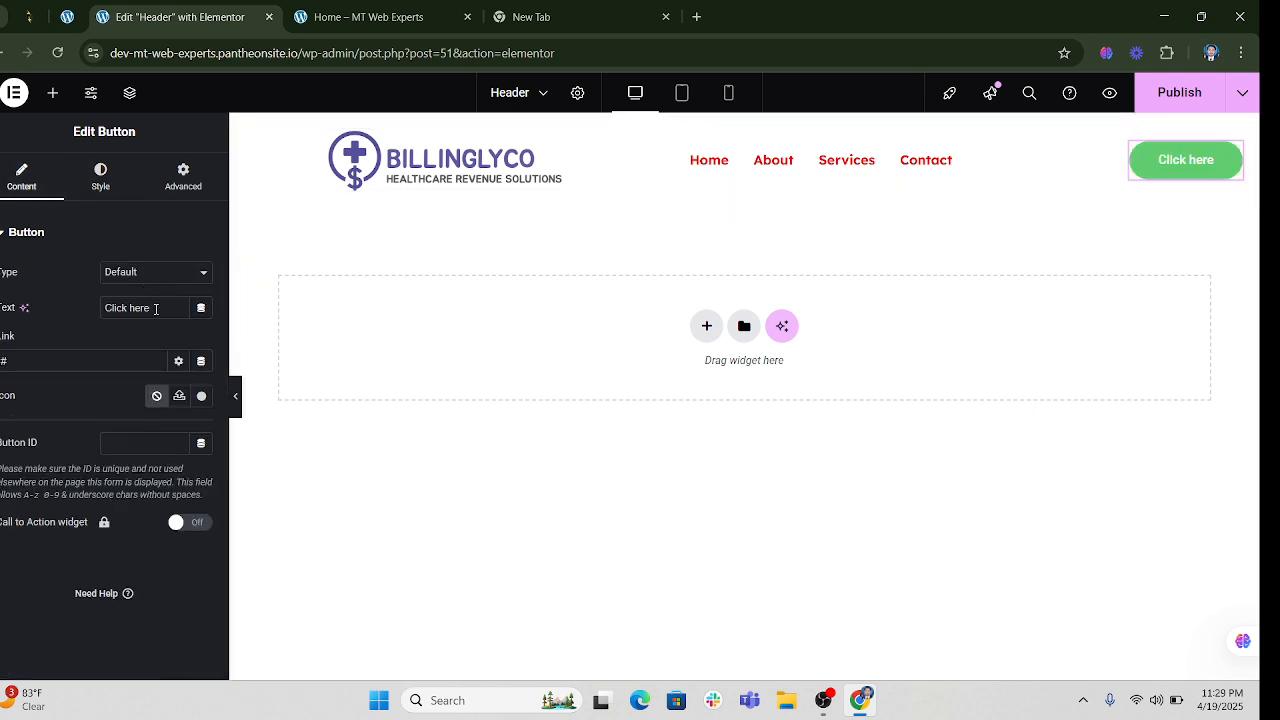
{"action": "left_click_drag", "start_coordinate": [156, 308], "coordinate": [100, 312]}
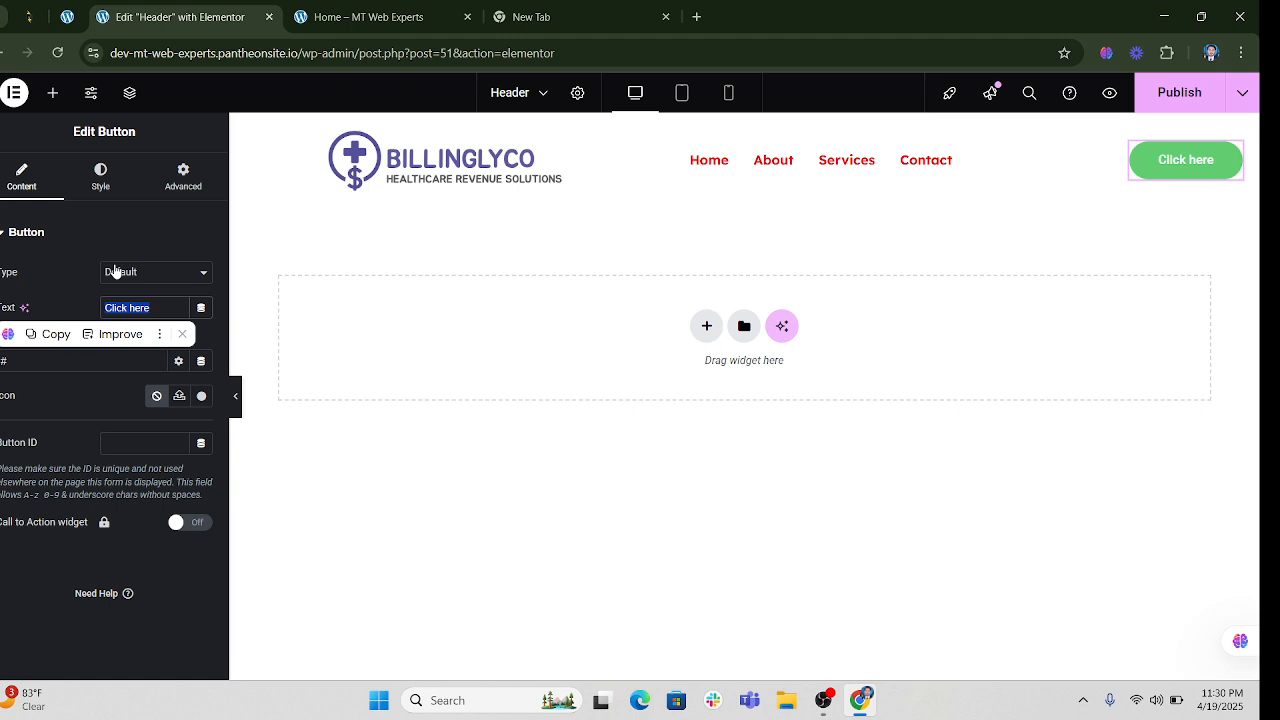
{"action": "left_click", "coordinate": [101, 177]}
{"action": "left_click", "coordinate": [201, 308]}
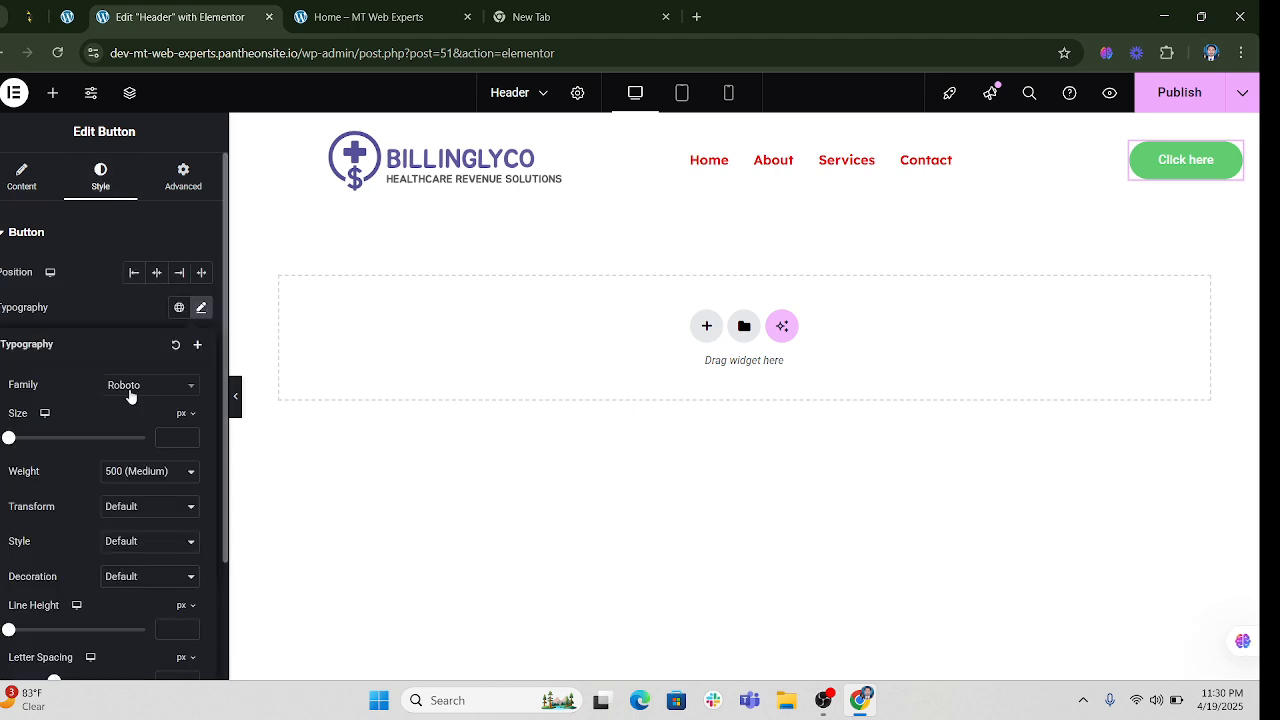
{"action": "left_click", "coordinate": [134, 388]}
{"action": "type", "text": "Lexen"}
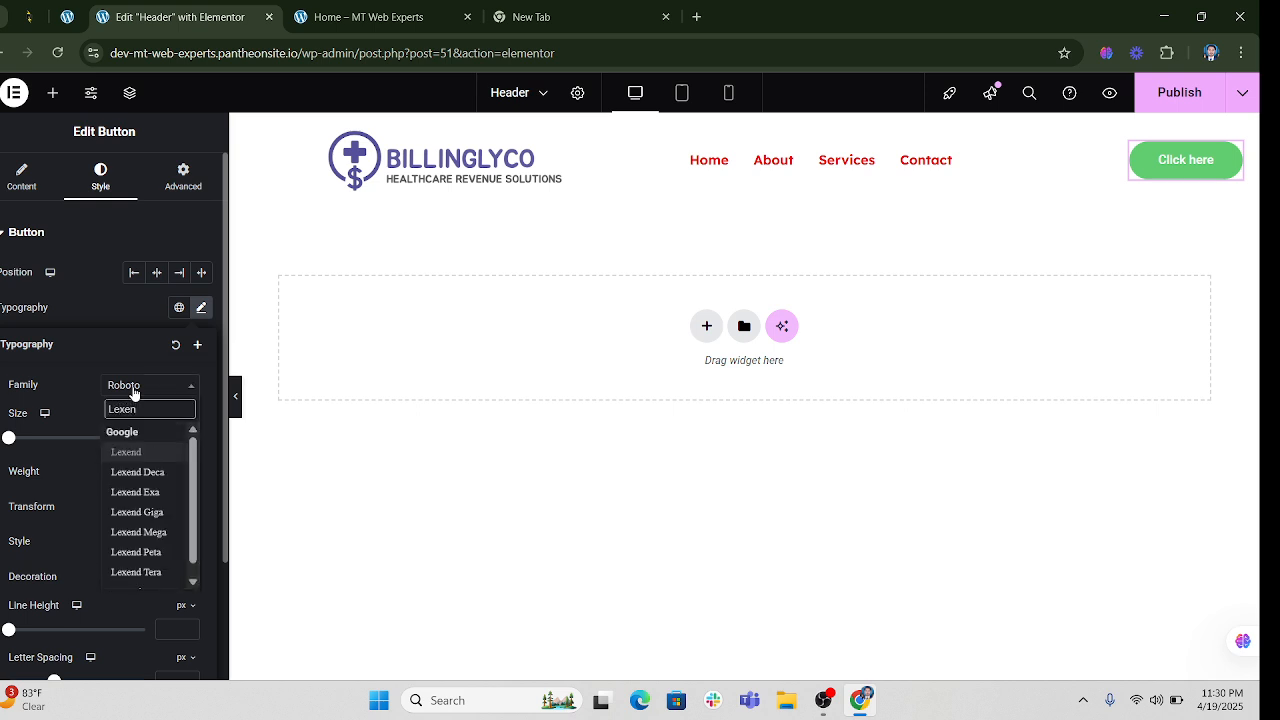
{"action": "left_click", "coordinate": [142, 452]}
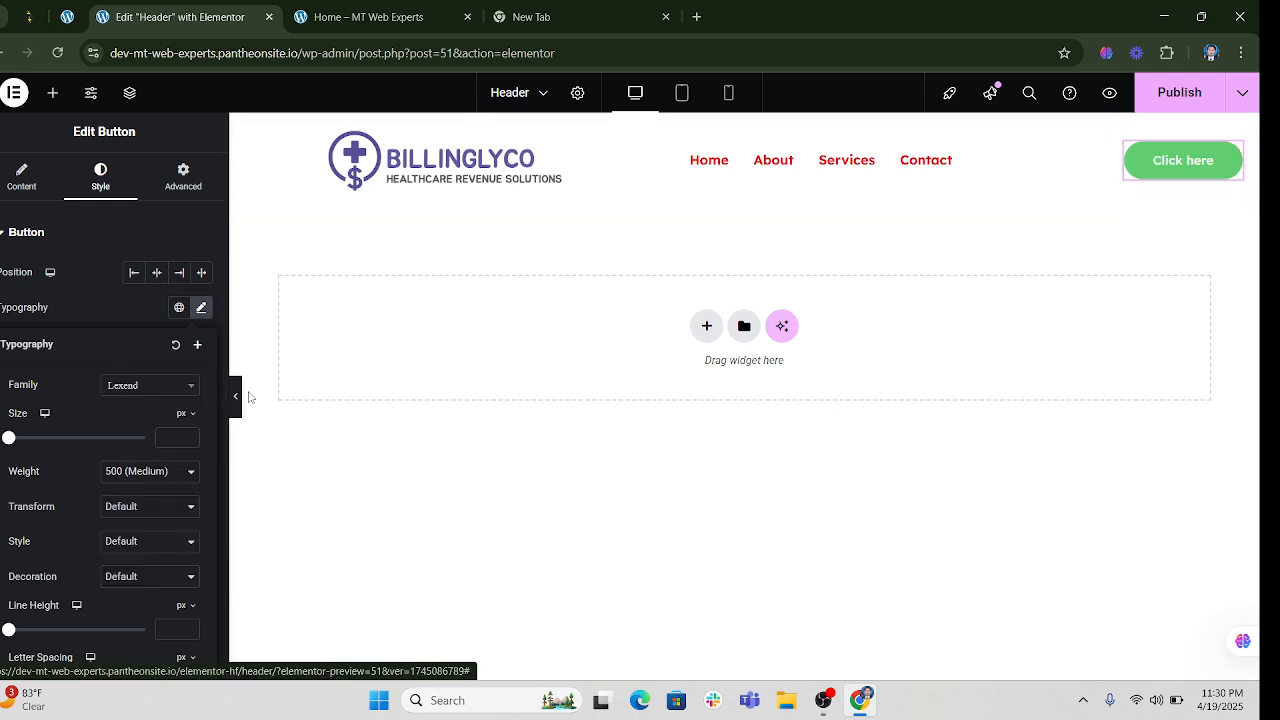
{"action": "left_click", "coordinate": [106, 305]}
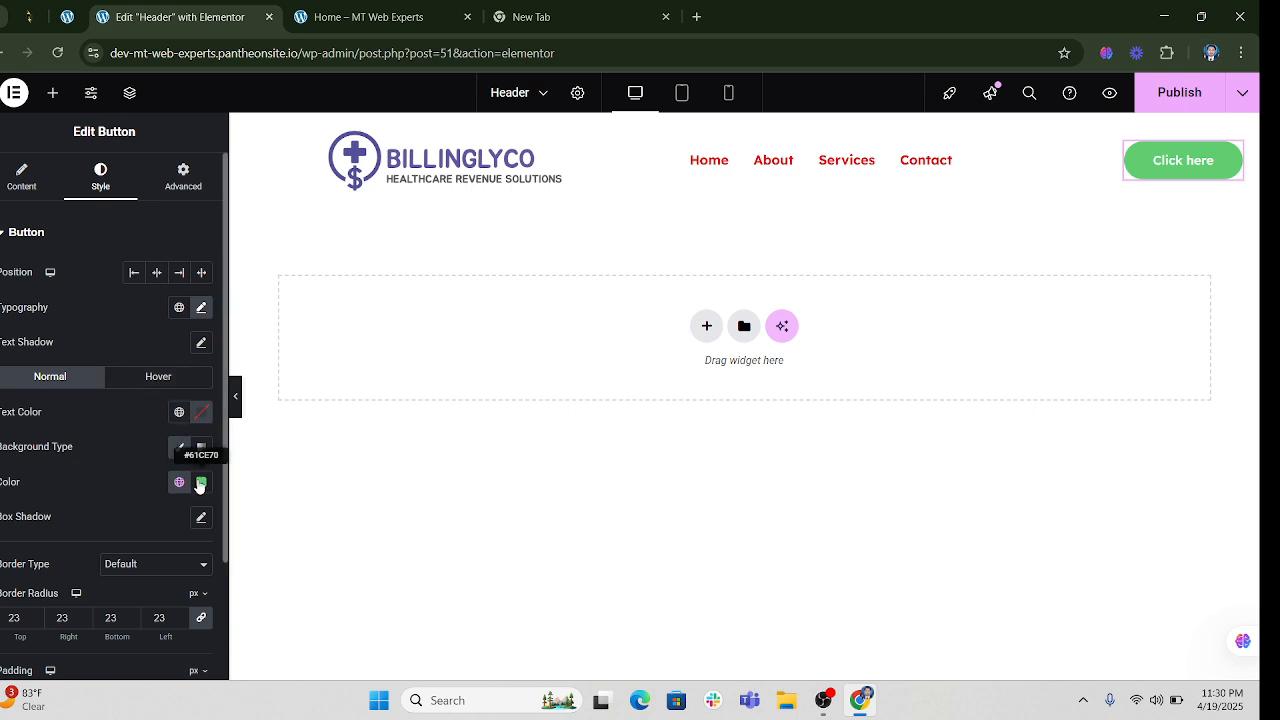
Set the header button's normal background color to near-black #1B1E1C
{"action": "left_click", "coordinate": [201, 482]}
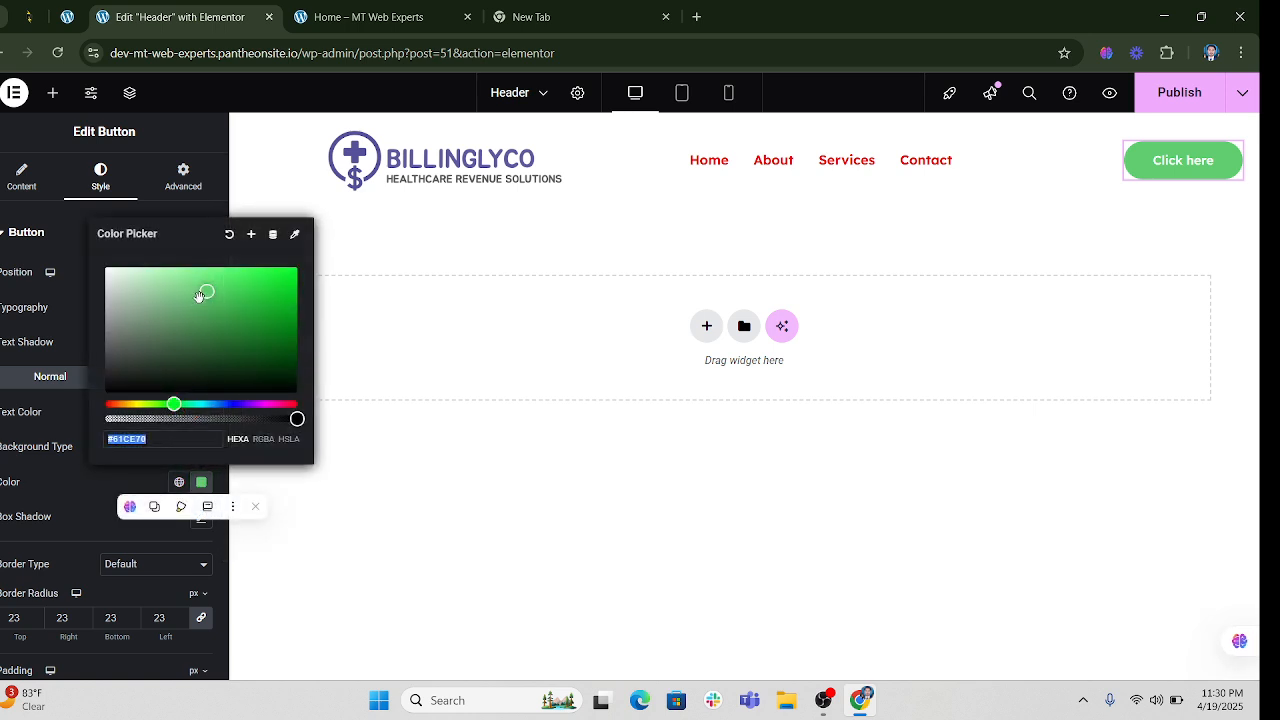
{"action": "left_click_drag", "start_coordinate": [206, 291], "coordinate": [125, 377]}
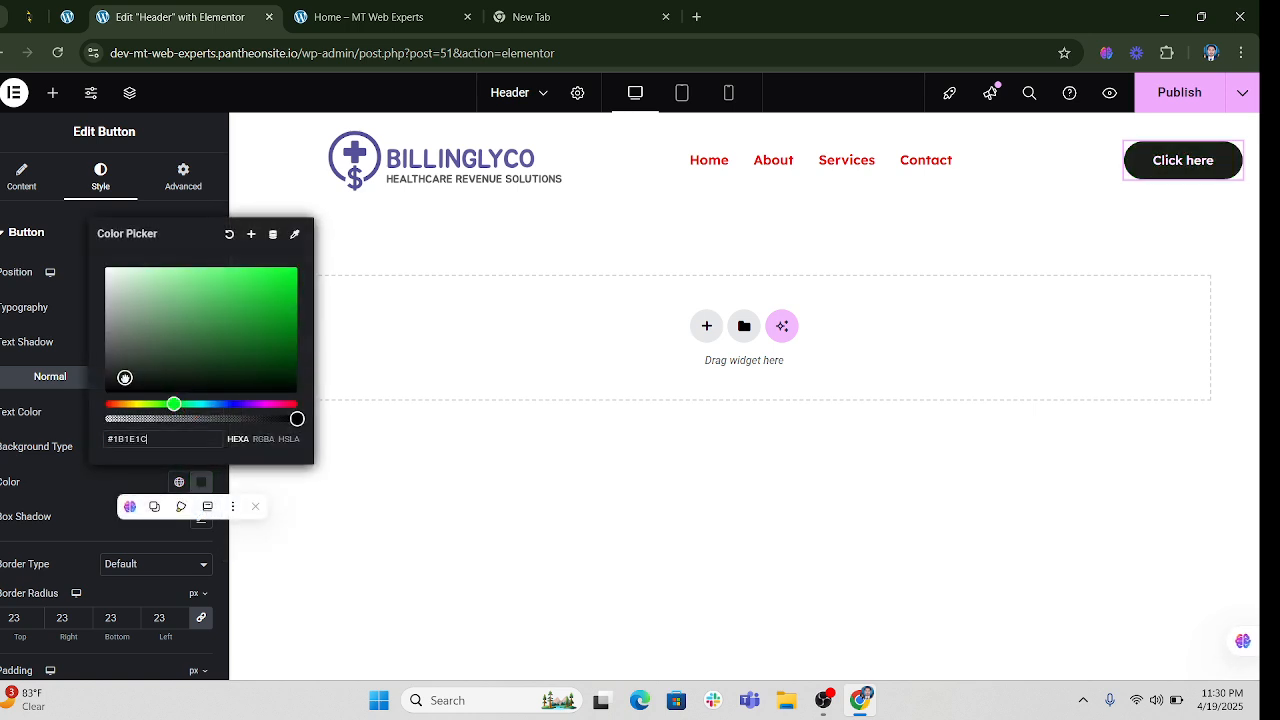
{"action": "left_click", "coordinate": [90, 480]}
Set the header button's normal text color to white #FFFFFF
{"action": "left_click", "coordinate": [143, 378]}
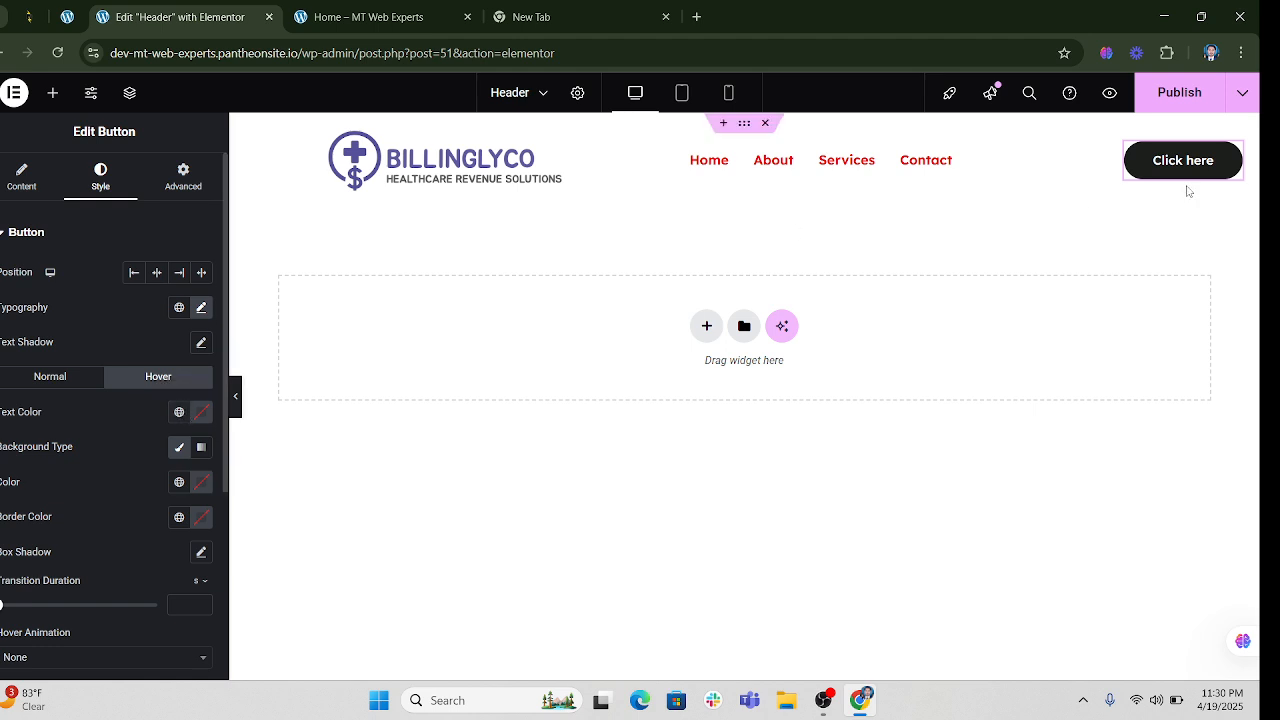
{"action": "left_click", "coordinate": [46, 386]}
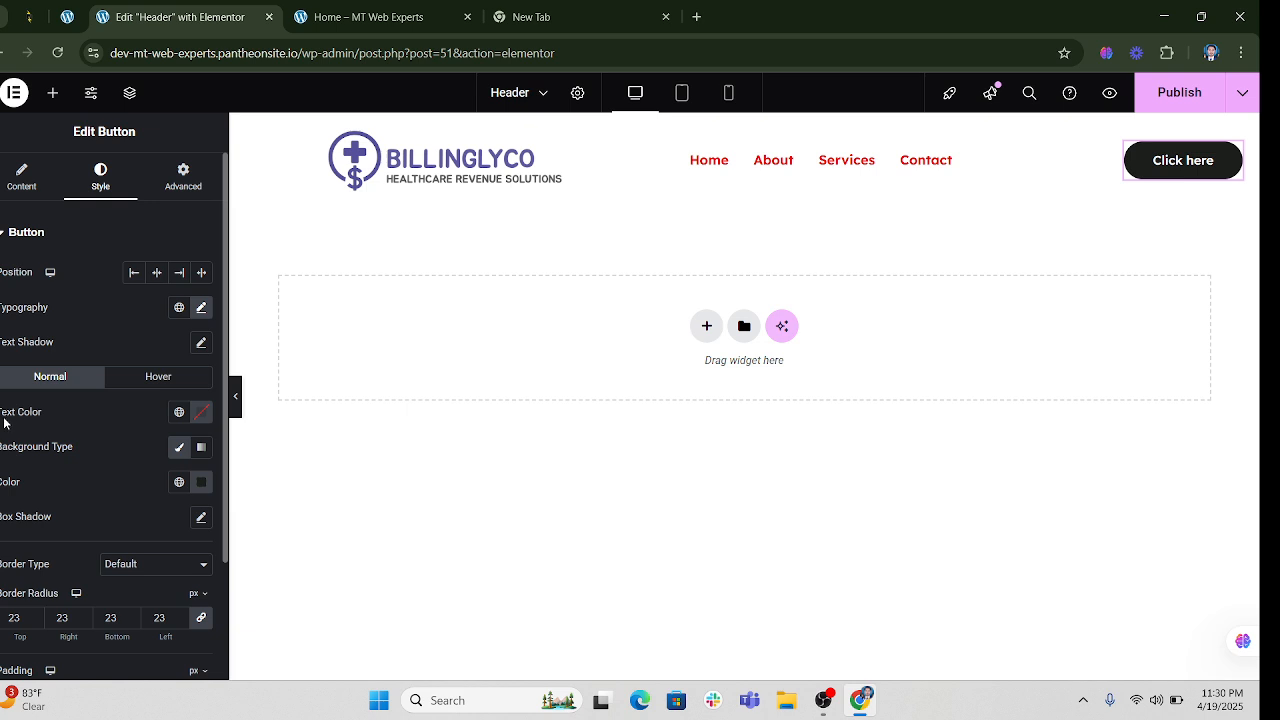
{"action": "left_click", "coordinate": [201, 412]}
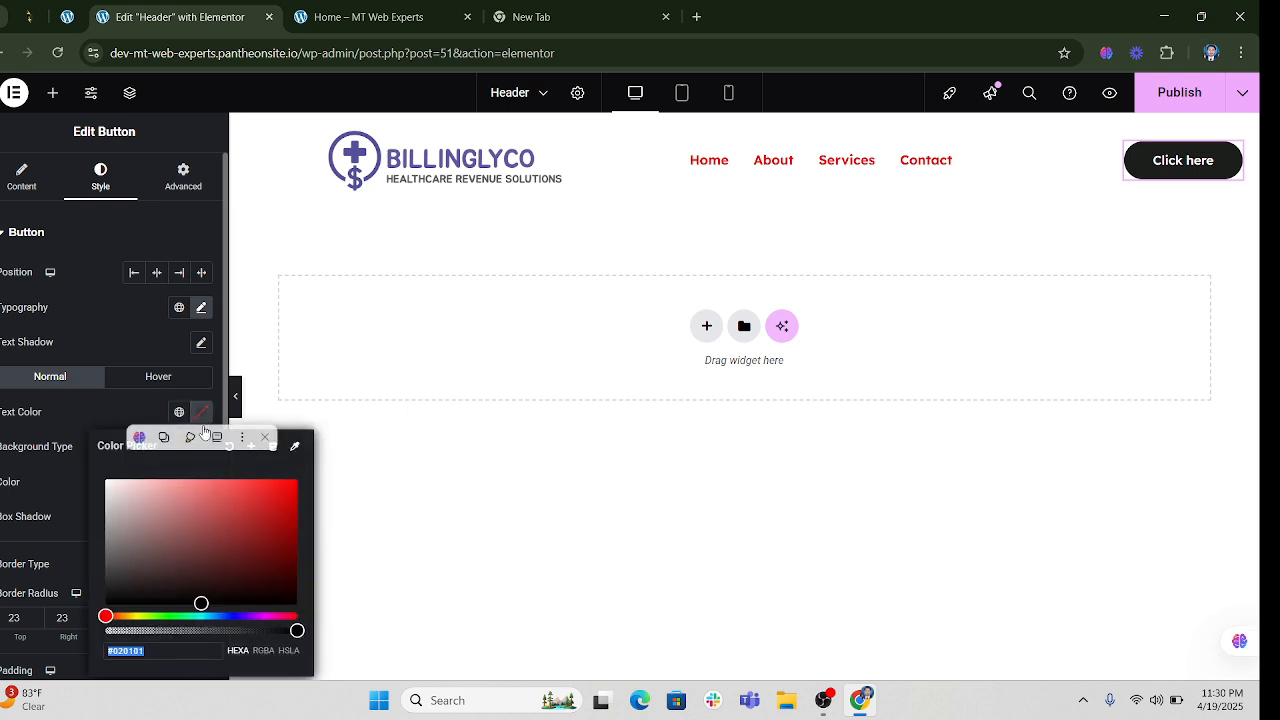
{"action": "left_click", "coordinate": [199, 594]}
{"action": "left_click_drag", "start_coordinate": [158, 523], "coordinate": [105, 479]}
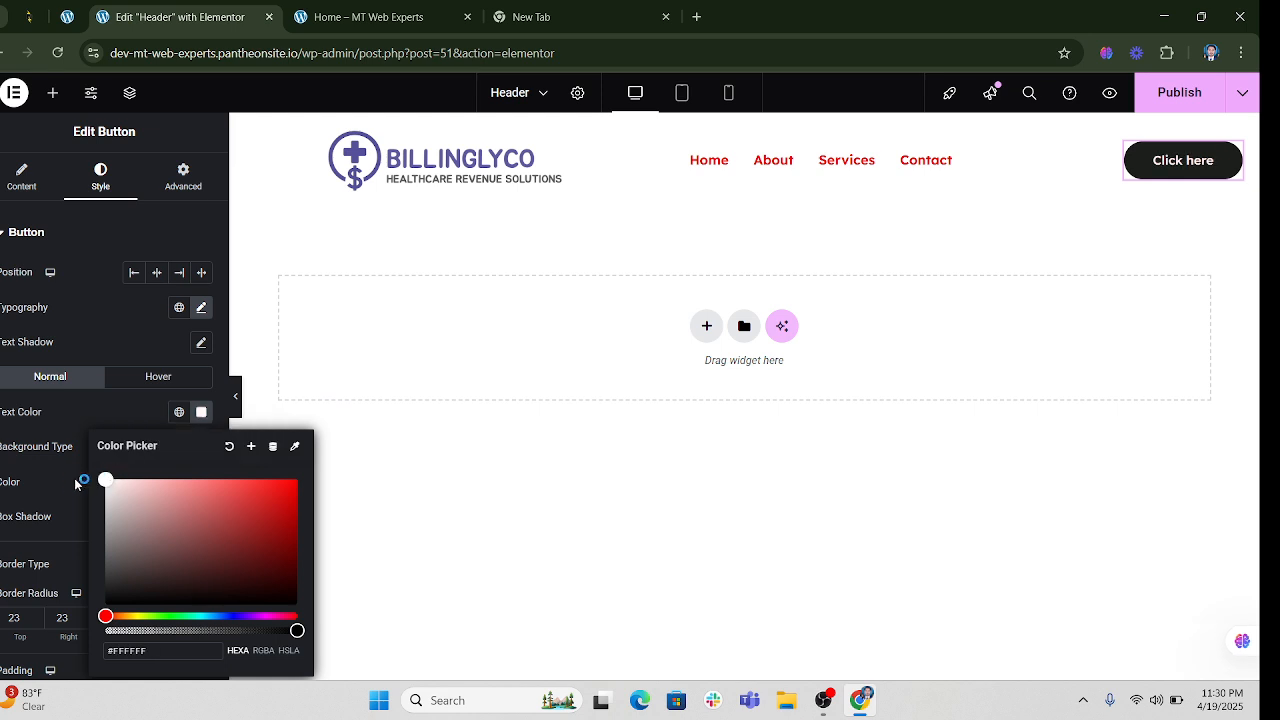
{"action": "left_click", "coordinate": [72, 482]}
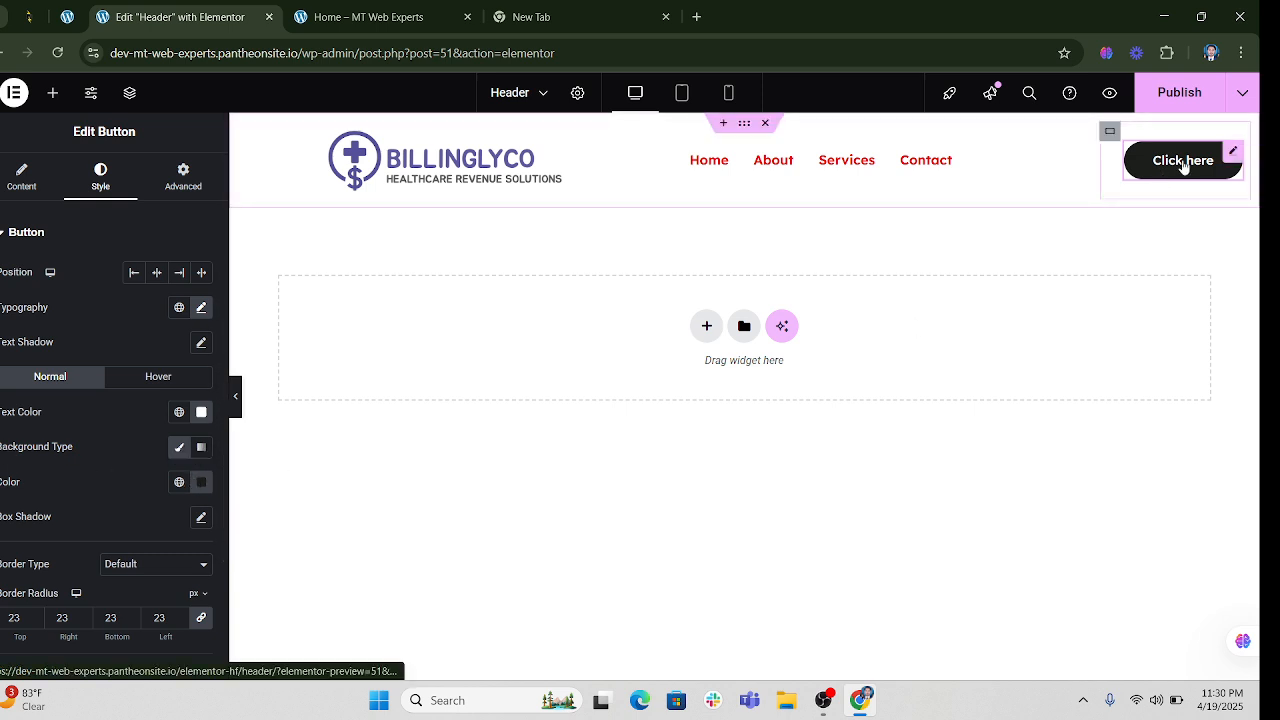
Set the header button's hover text color to red #EB2020
{"action": "left_click", "coordinate": [148, 385]}
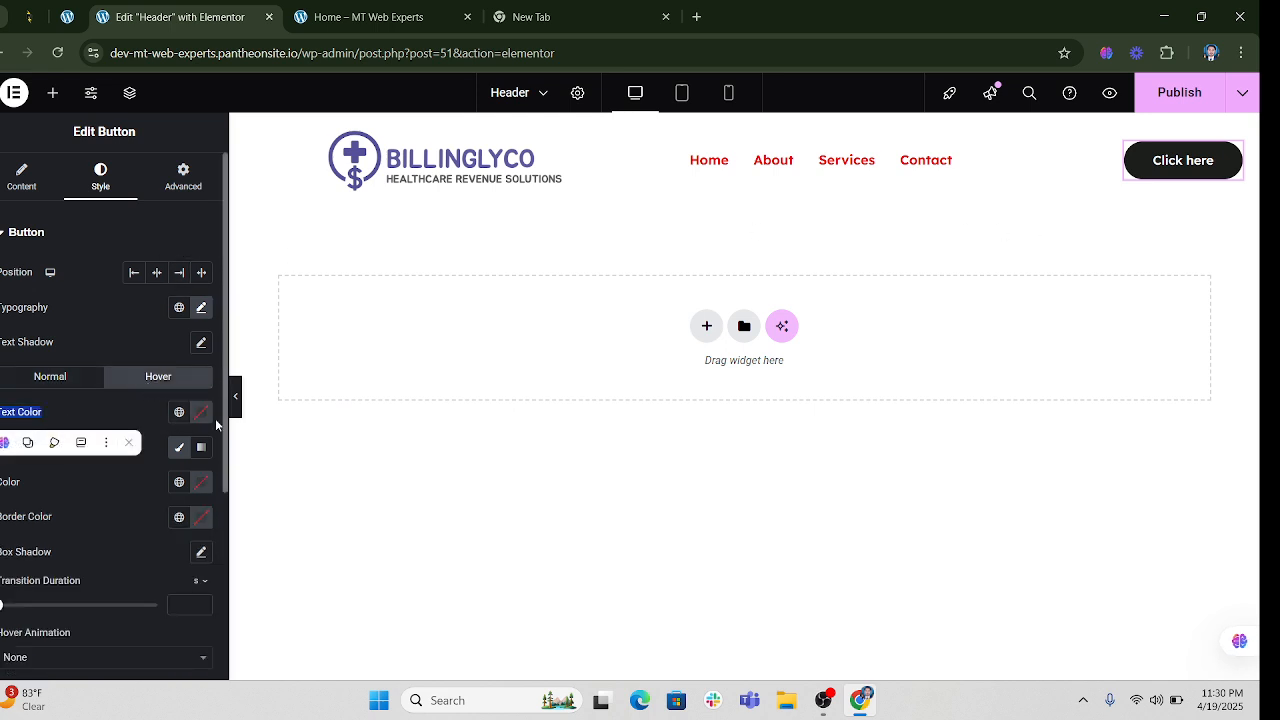
{"action": "left_click", "coordinate": [202, 413]}
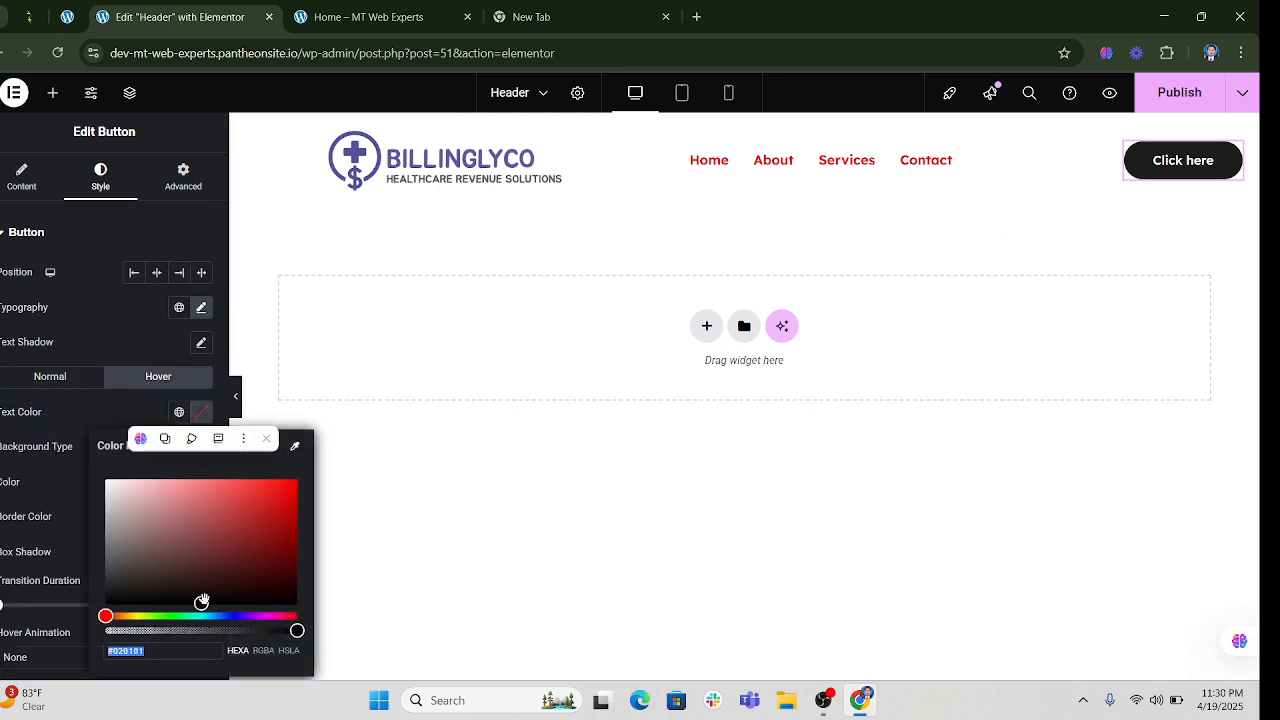
{"action": "left_click_drag", "start_coordinate": [202, 601], "coordinate": [271, 489]}
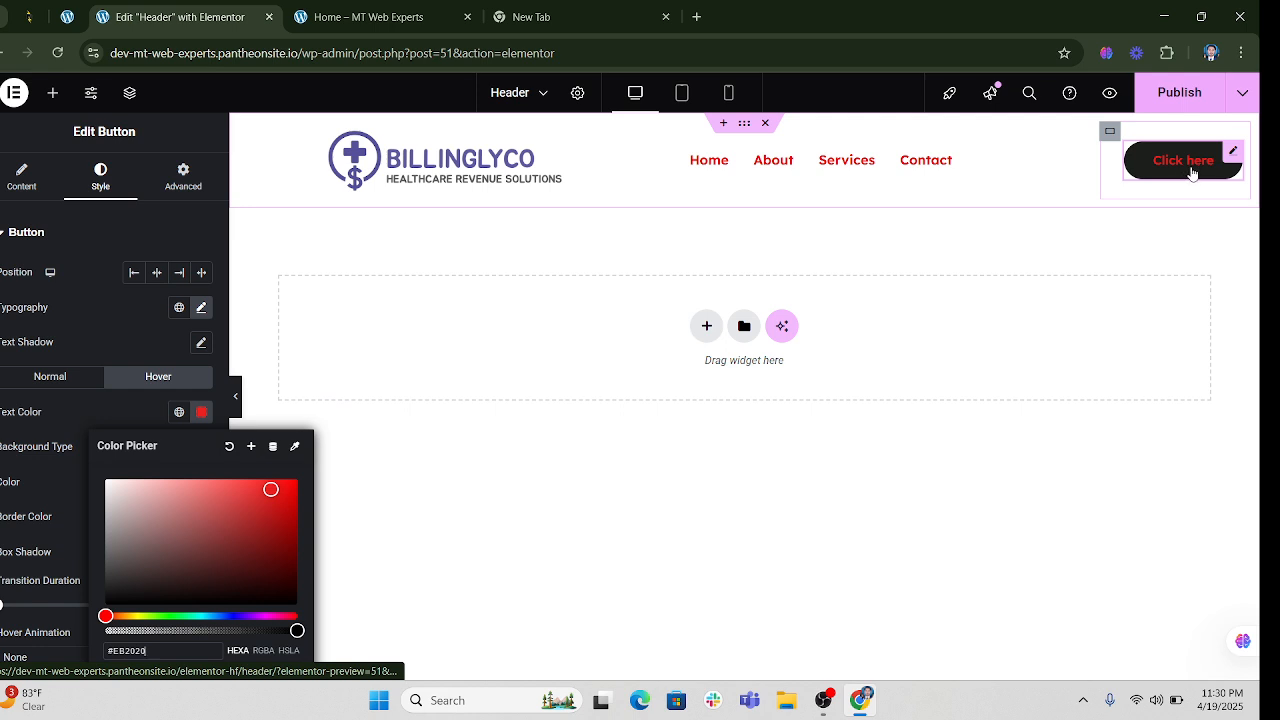
{"action": "left_click", "coordinate": [80, 445]}
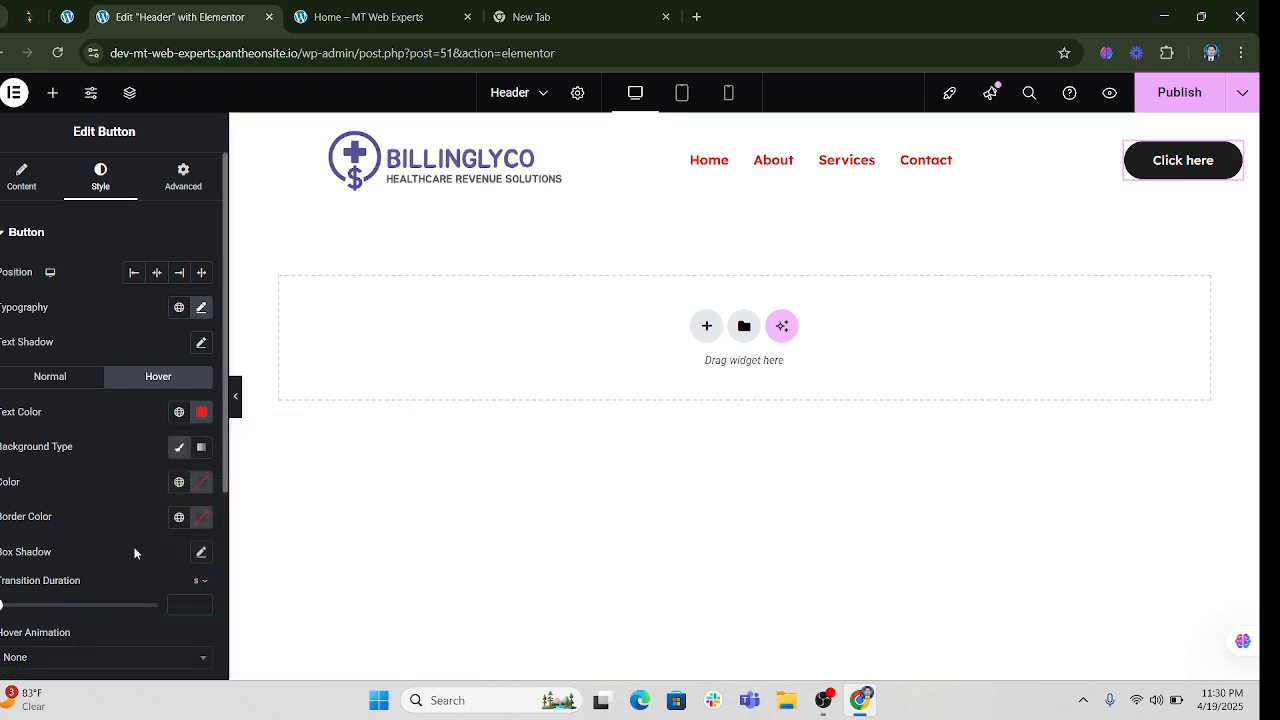
Set the header button's hover background color to a saturated blue and return to its normal-state style settings
{"action": "left_click", "coordinate": [201, 484]}
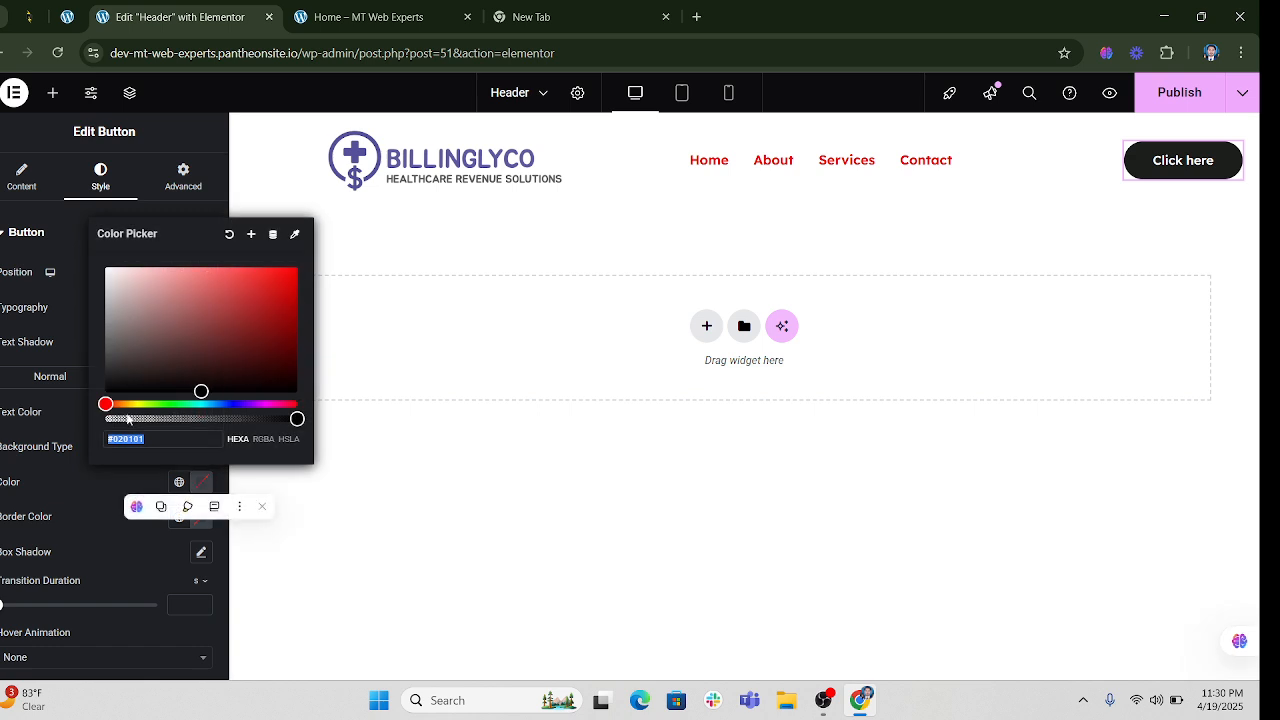
{"action": "left_click_drag", "start_coordinate": [103, 404], "coordinate": [239, 404]}
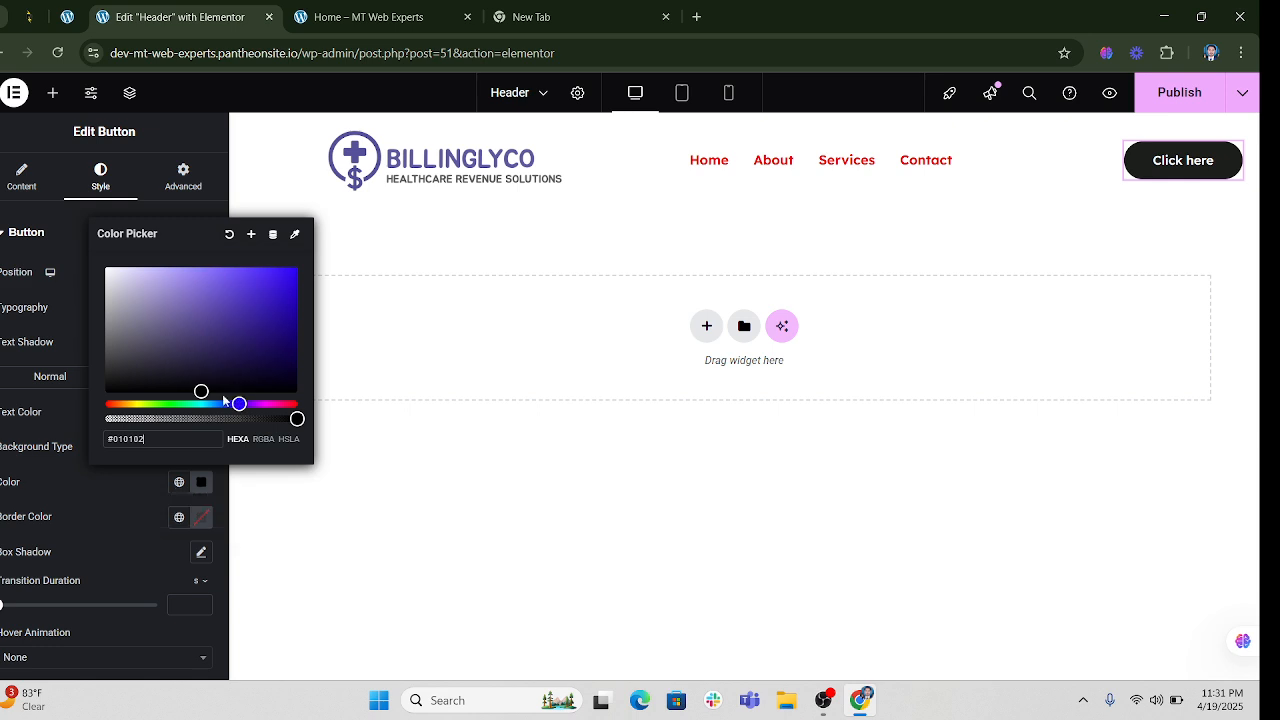
{"action": "left_click", "coordinate": [277, 286]}
{"action": "left_click", "coordinate": [83, 538]}
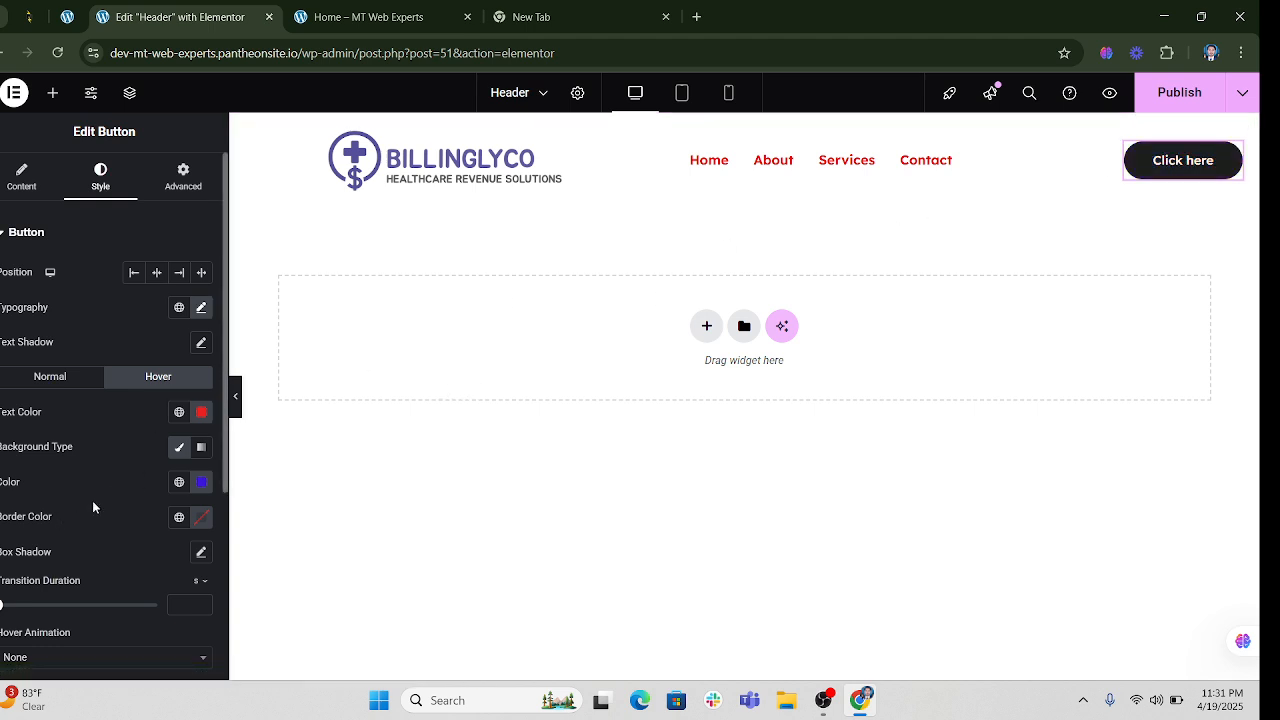
{"action": "scroll", "coordinate": [92, 508], "scroll_direction": "down", "scroll_amount": 1}
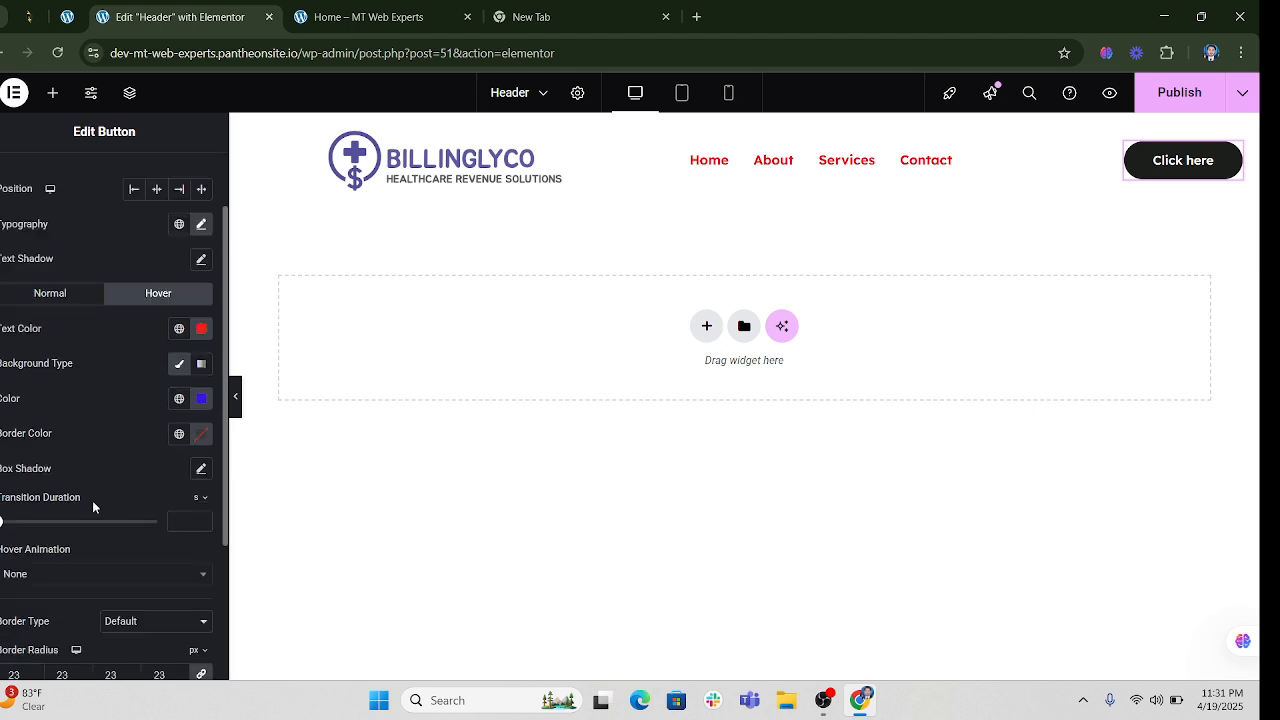
{"action": "scroll", "coordinate": [92, 508], "scroll_direction": "down", "scroll_amount": 2}
{"action": "scroll", "coordinate": [92, 500], "scroll_direction": "up", "scroll_amount": 3}
{"action": "left_click", "coordinate": [60, 382]}
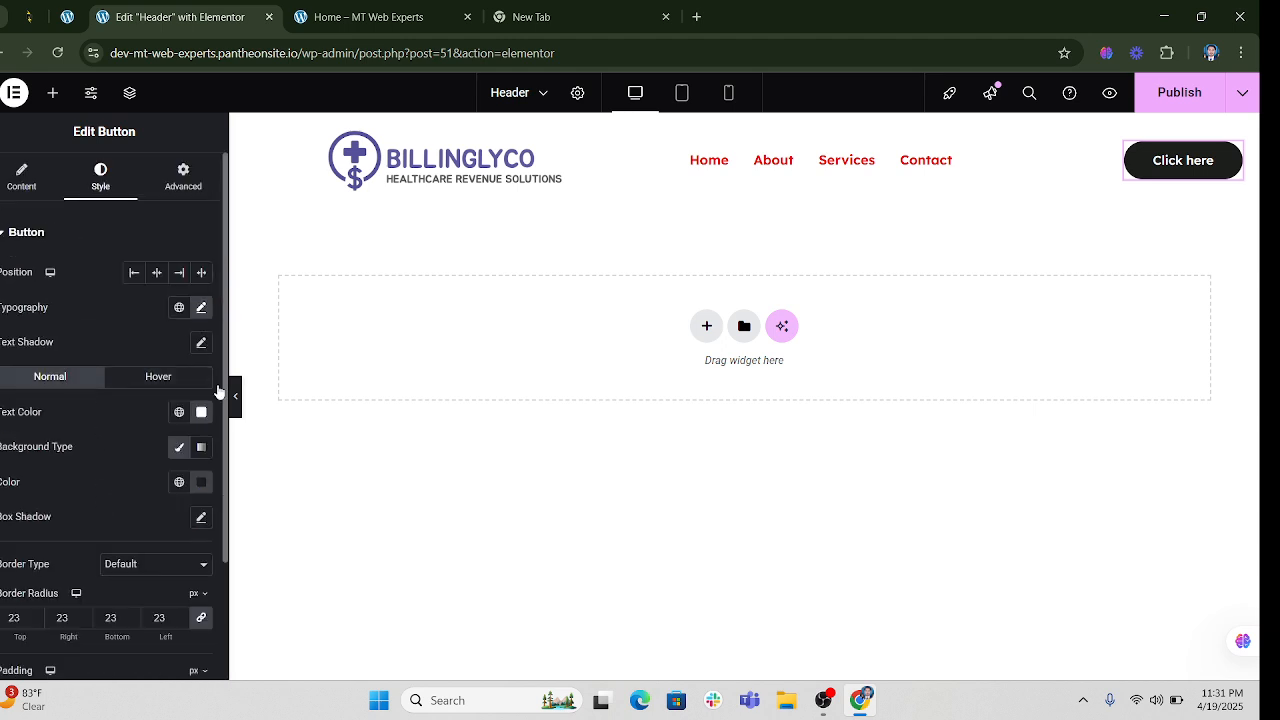
Narrow the logo's column in the header and set the navigation menu's self-alignment to center
{"action": "left_click_drag", "start_coordinate": [633, 144], "coordinate": [576, 170]}
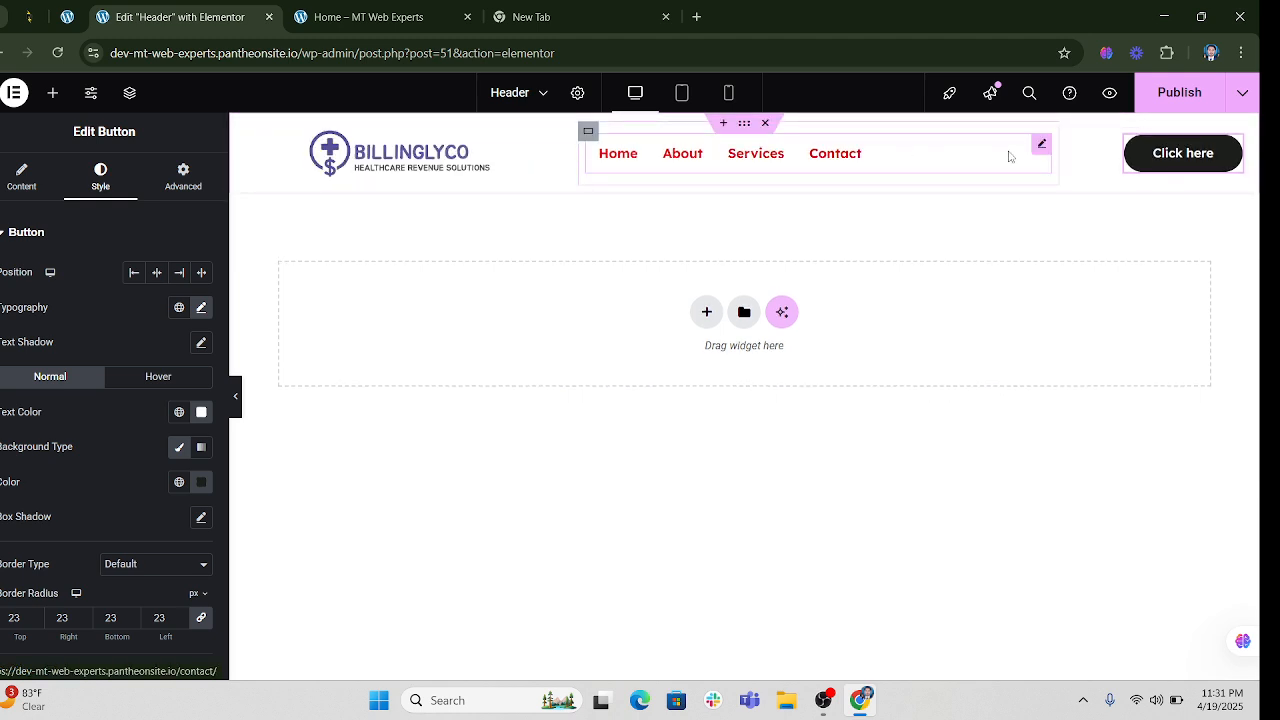
{"action": "left_click", "coordinate": [1042, 148]}
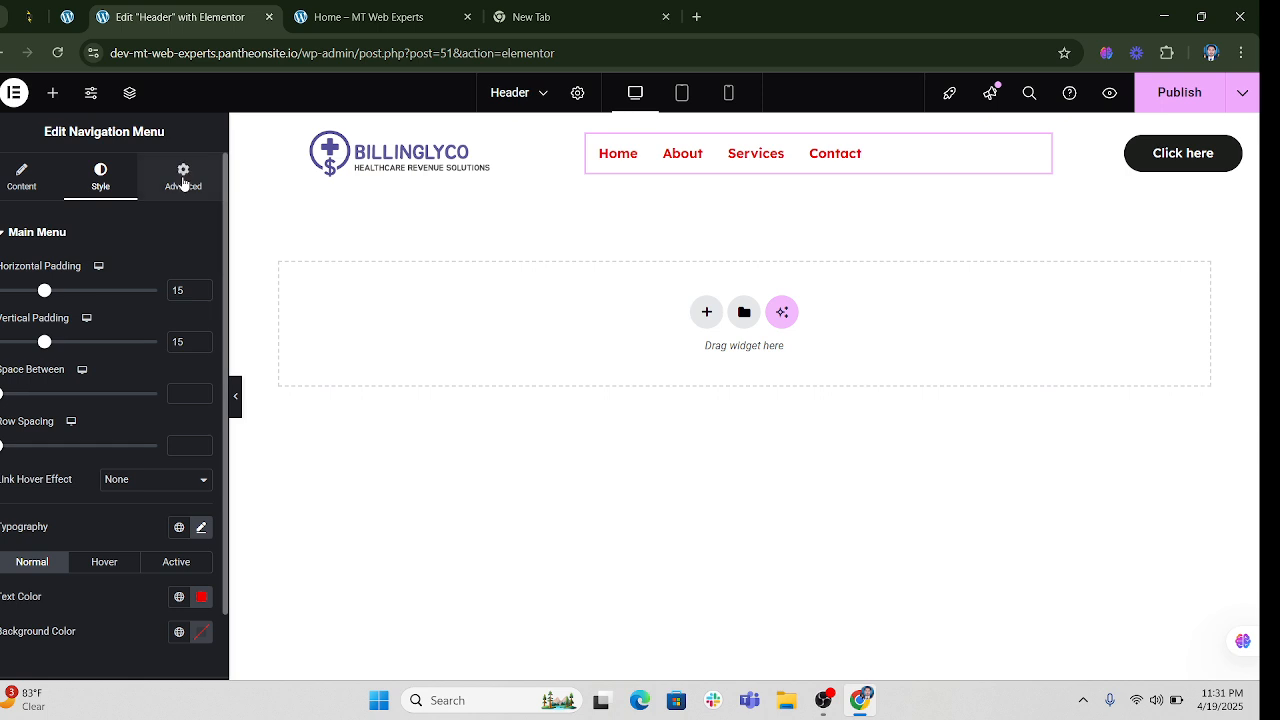
{"action": "left_click", "coordinate": [185, 176]}
{"action": "left_click", "coordinate": [156, 452]}
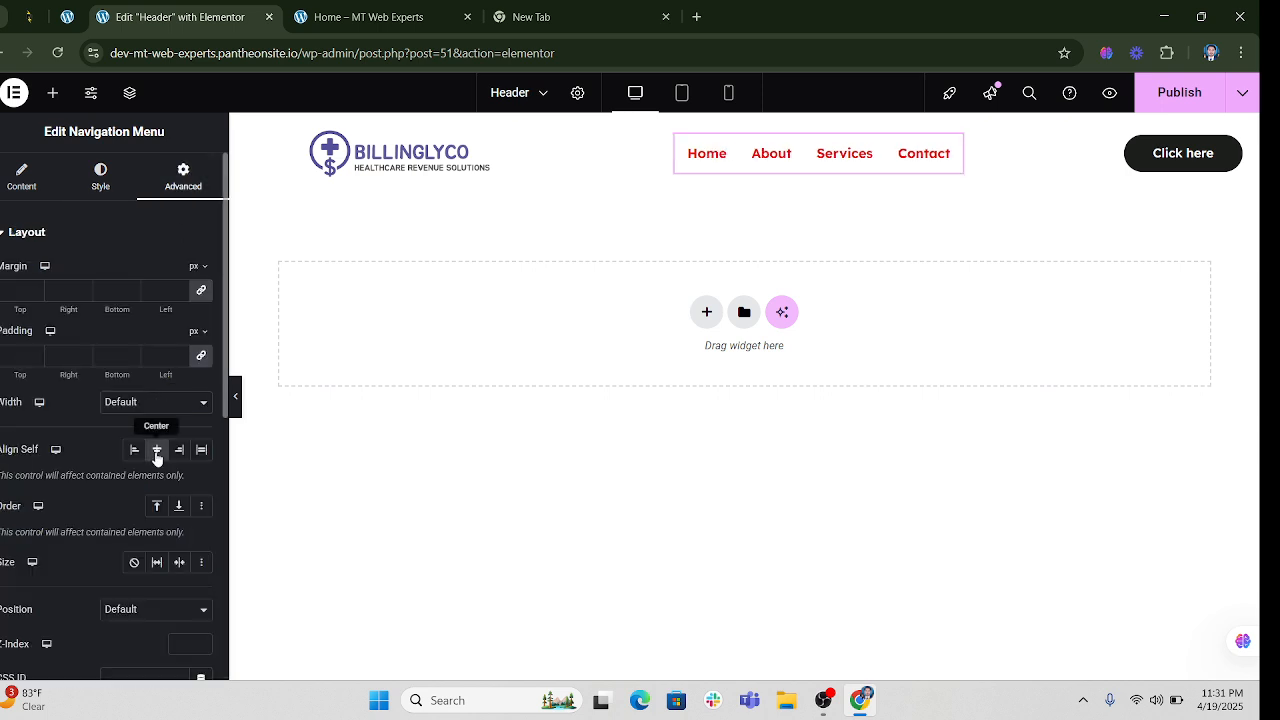
Publish the updated header and switch to the site's open browser page to view it
{"action": "left_click", "coordinate": [1178, 92]}
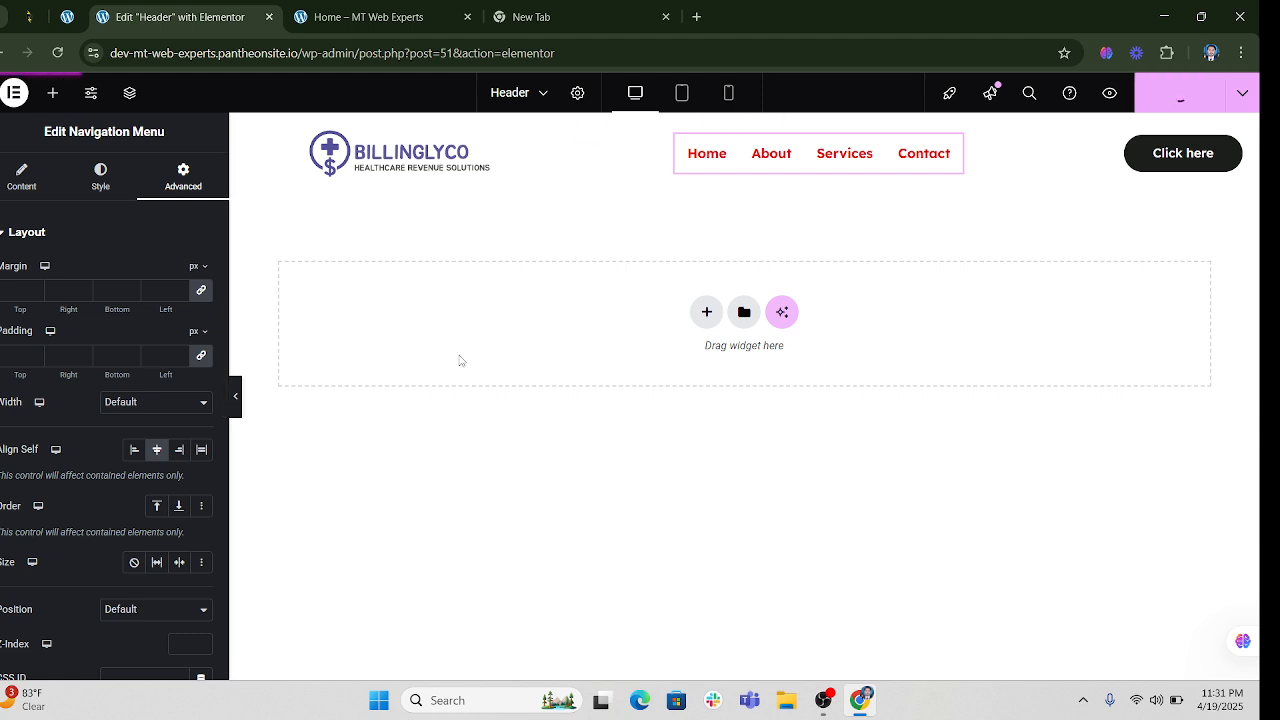
{"action": "left_click", "coordinate": [393, 17]}
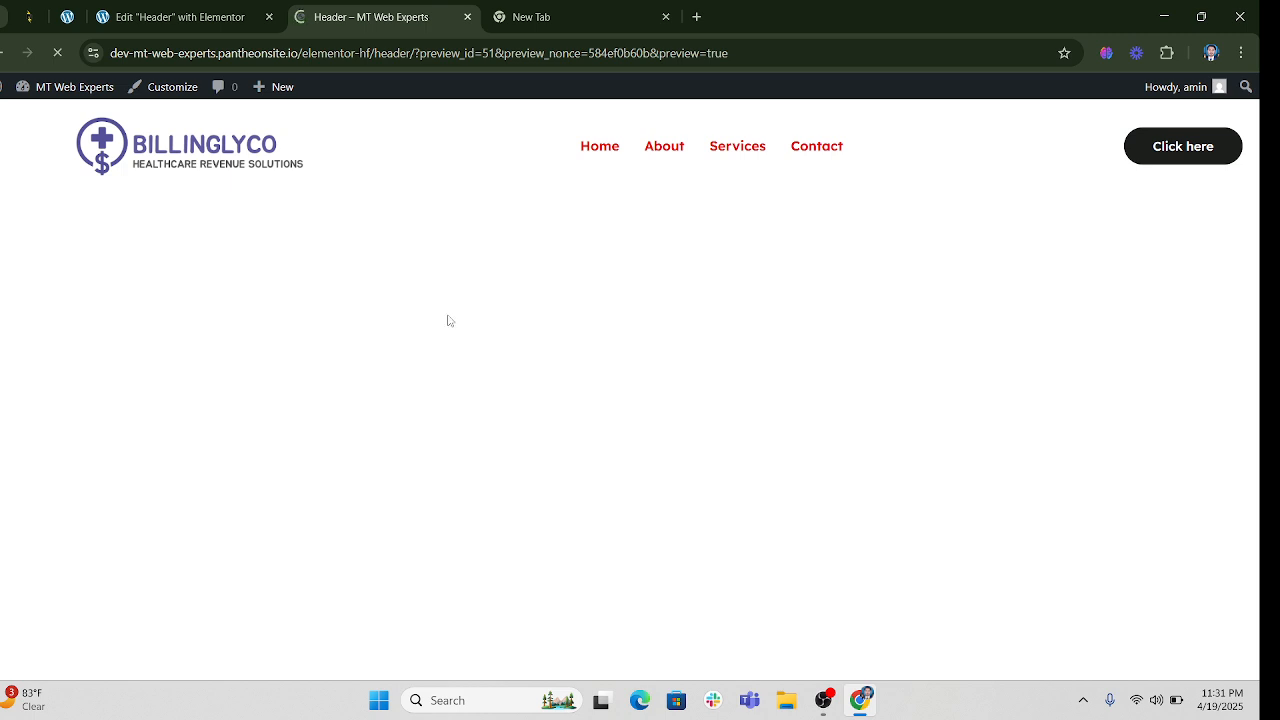